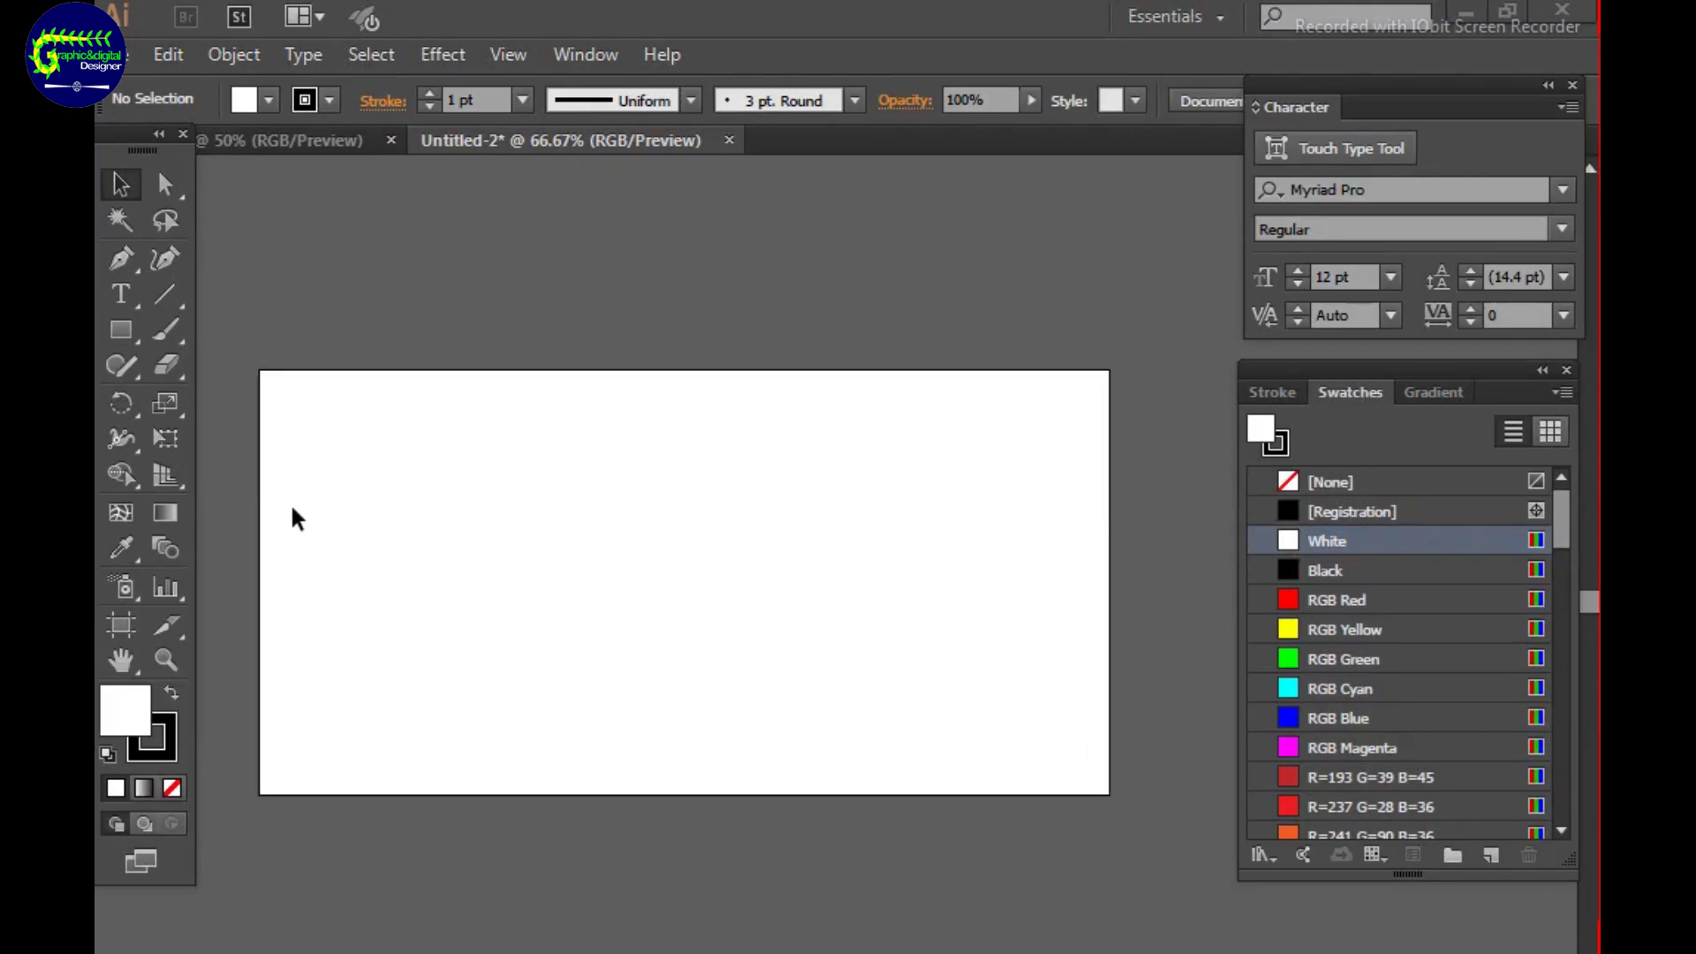
Draw a 10 × 3 in rectangle and move it to the middle of the artboard.
click(121, 329)
drag(447, 462, 814, 627)
click(698, 556)
text(10)
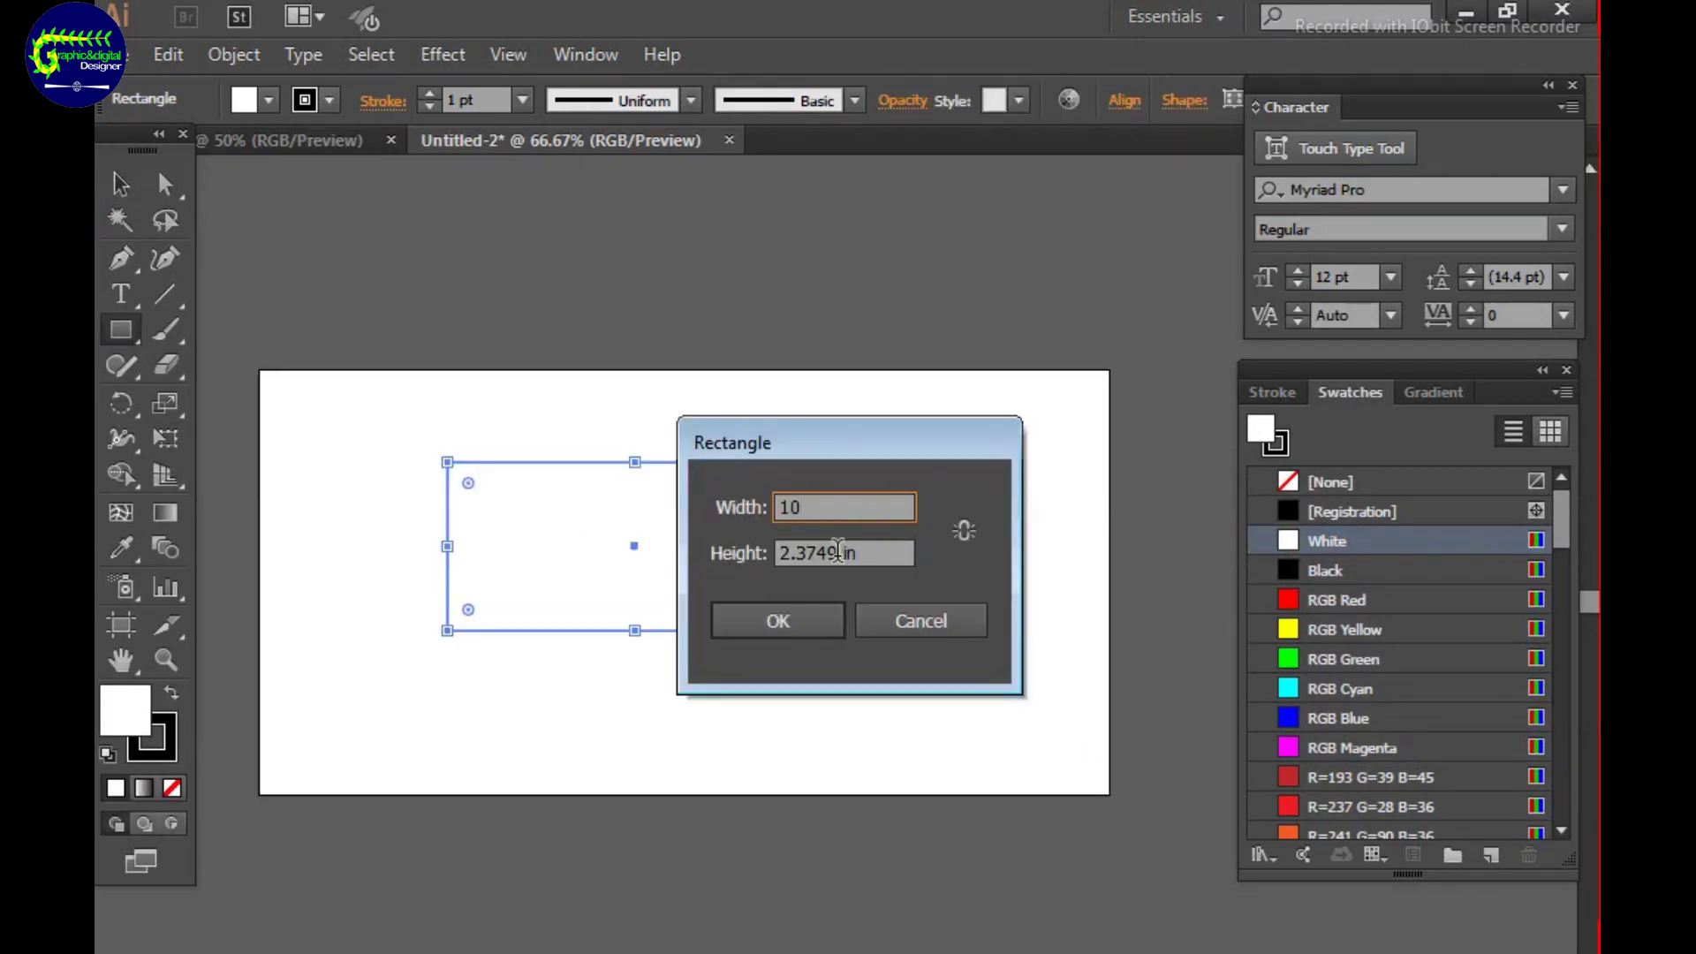
key(Tab)
text(3)
click(777, 621)
click(121, 184)
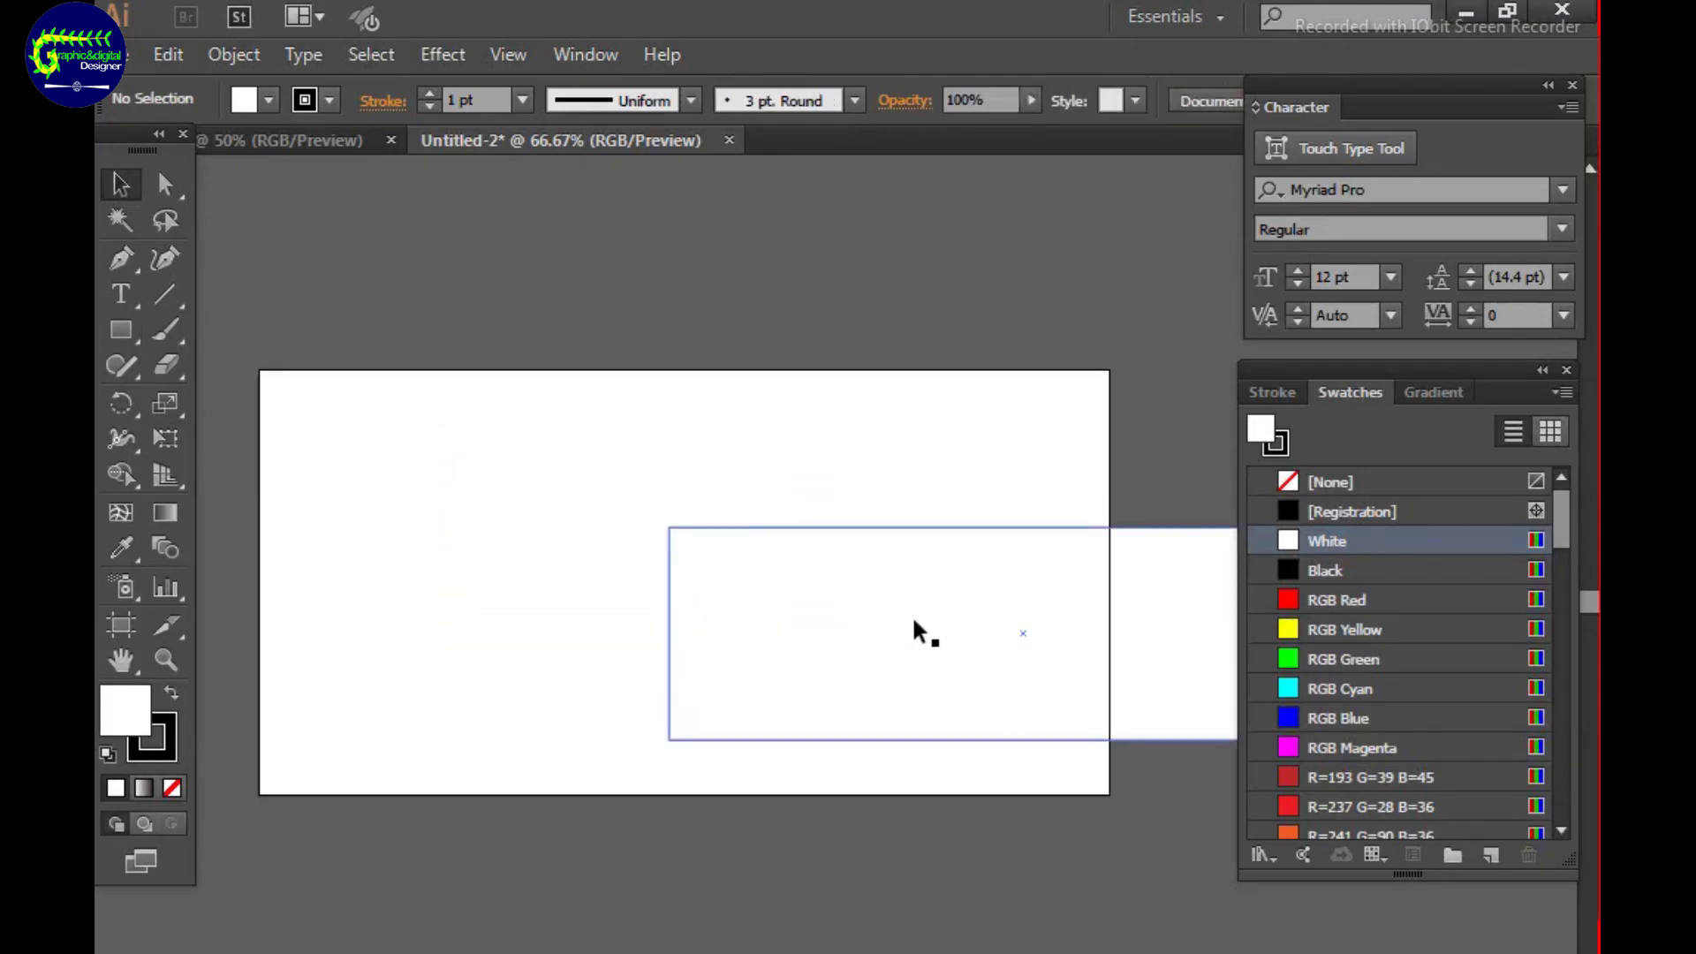
drag(916, 628, 601, 565)
Fill the rectangle with a default gradient and tune its right end toward bright yellow.
click(1418, 394)
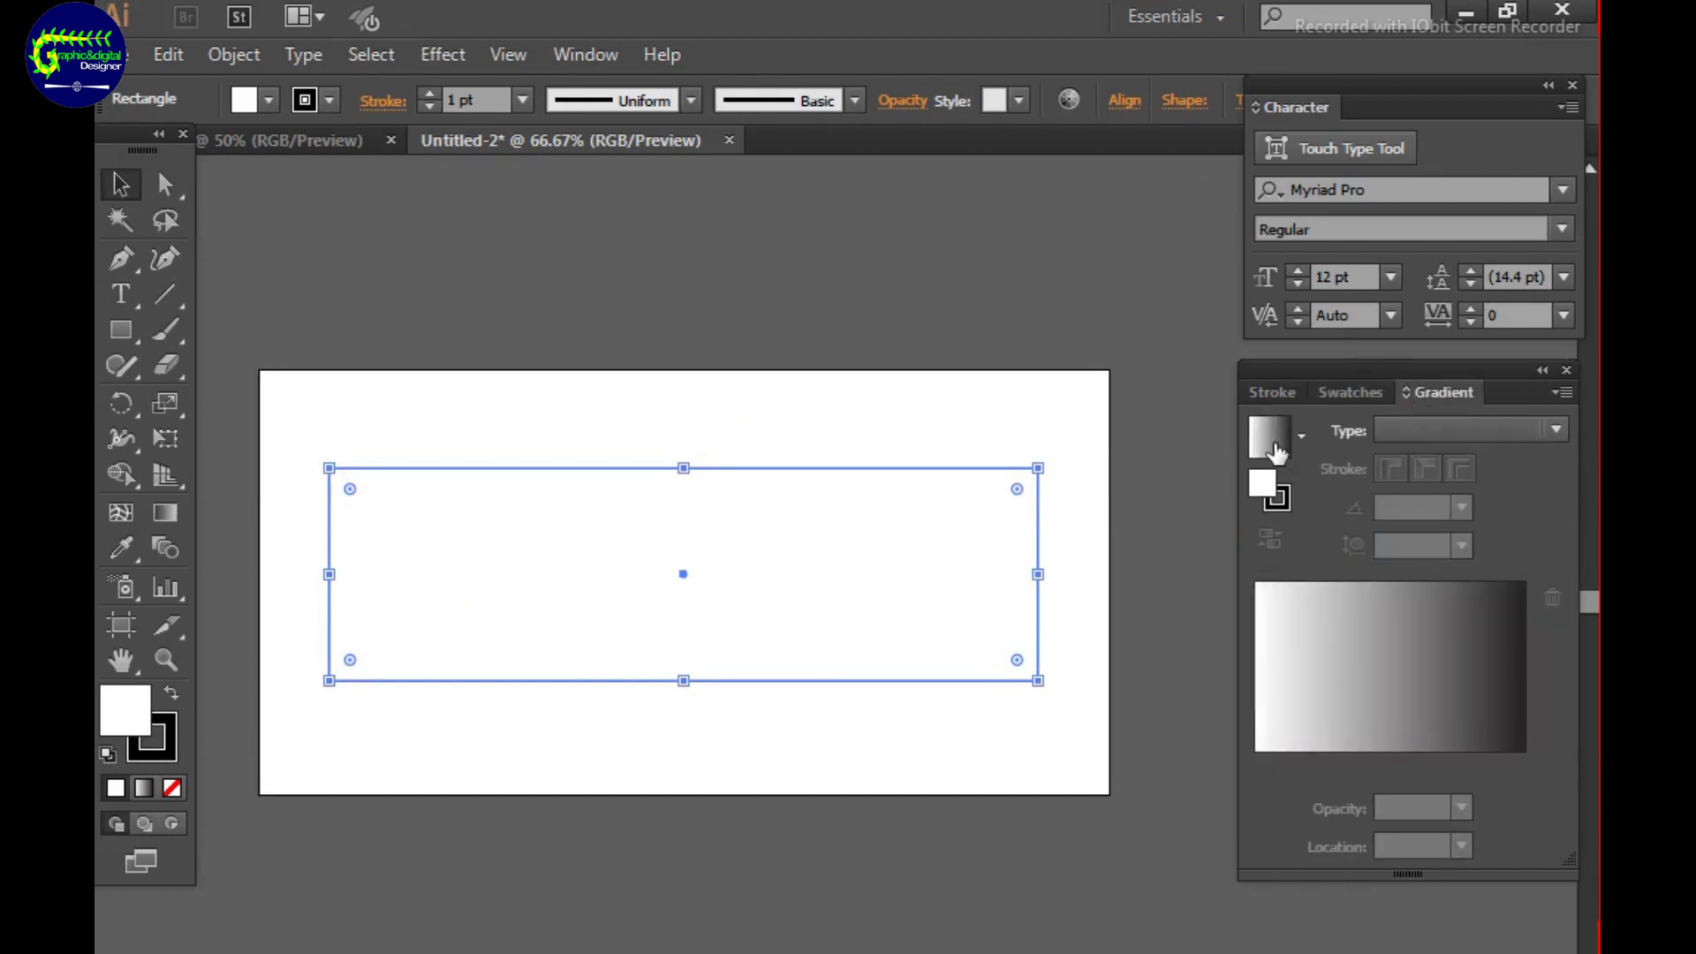
click(1269, 436)
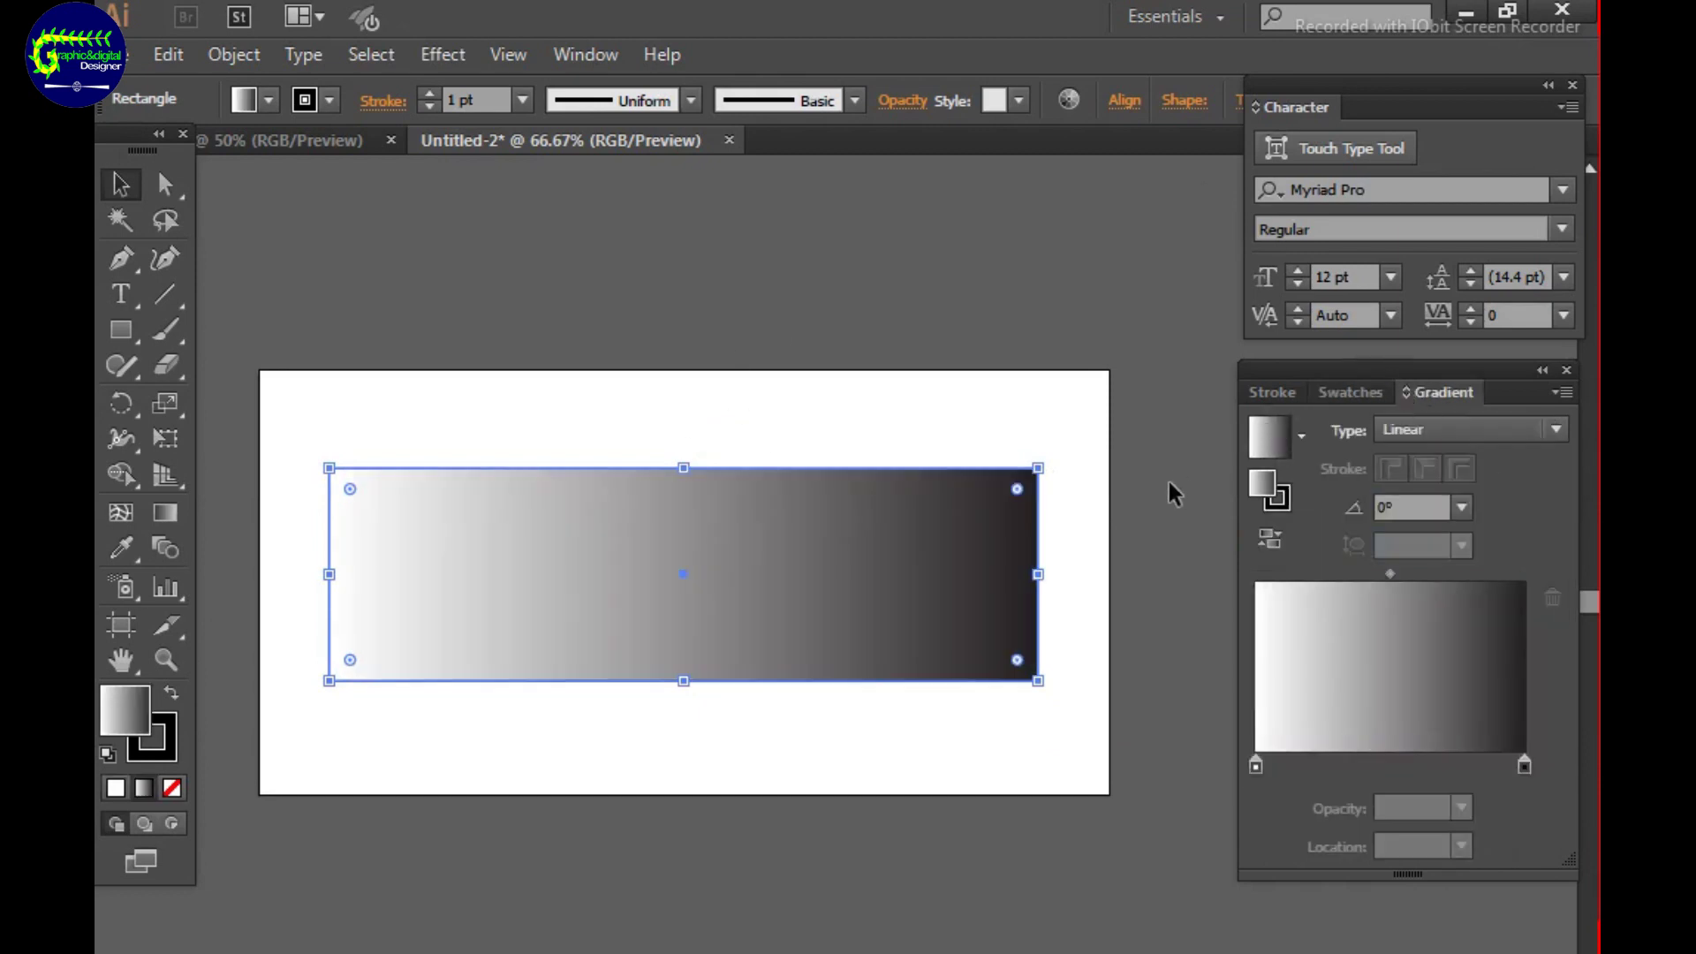
double_click(1523, 765)
click(1390, 323)
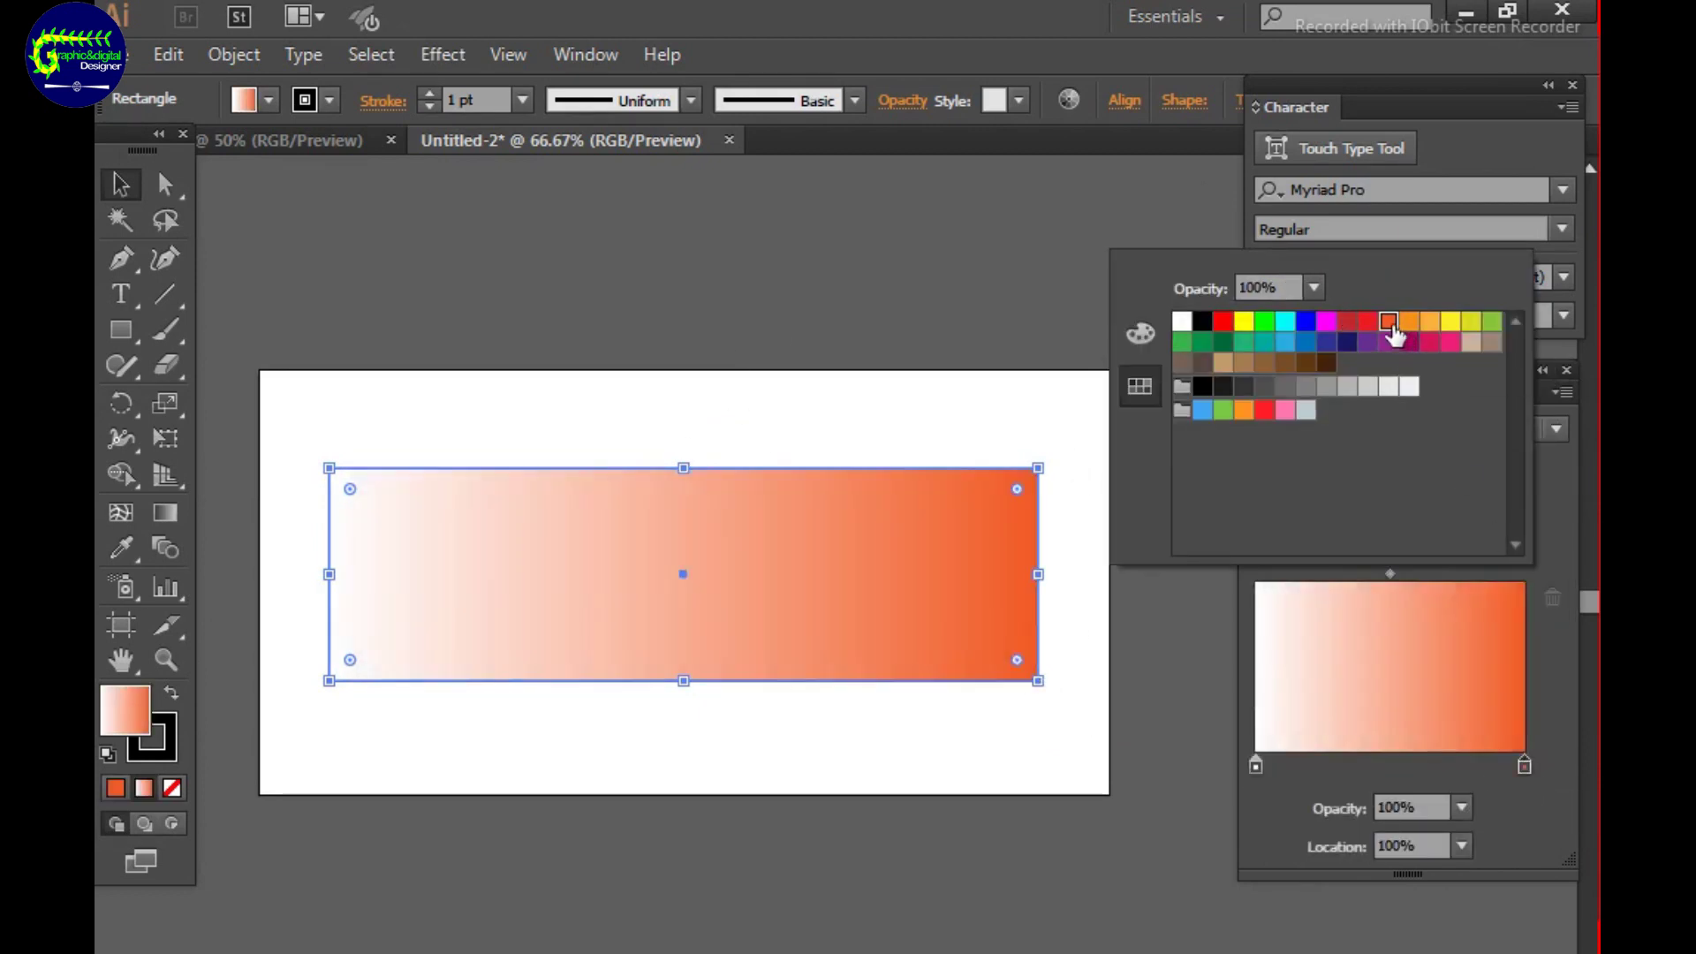
click(1347, 321)
click(1430, 322)
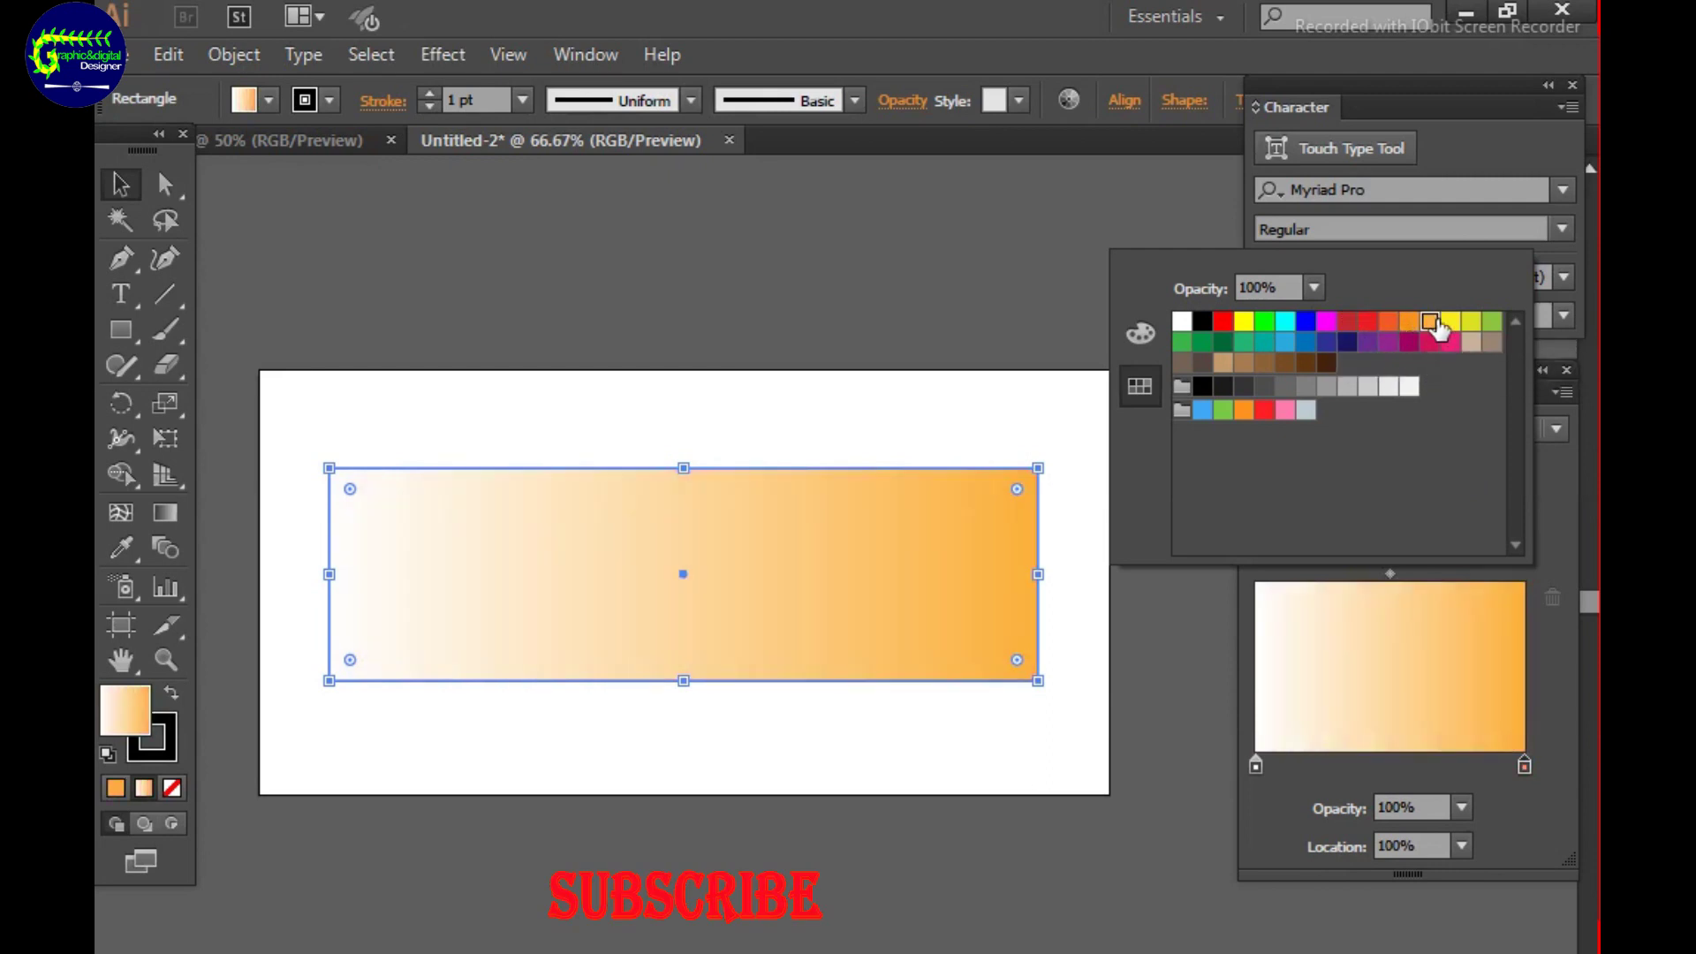
click(1137, 333)
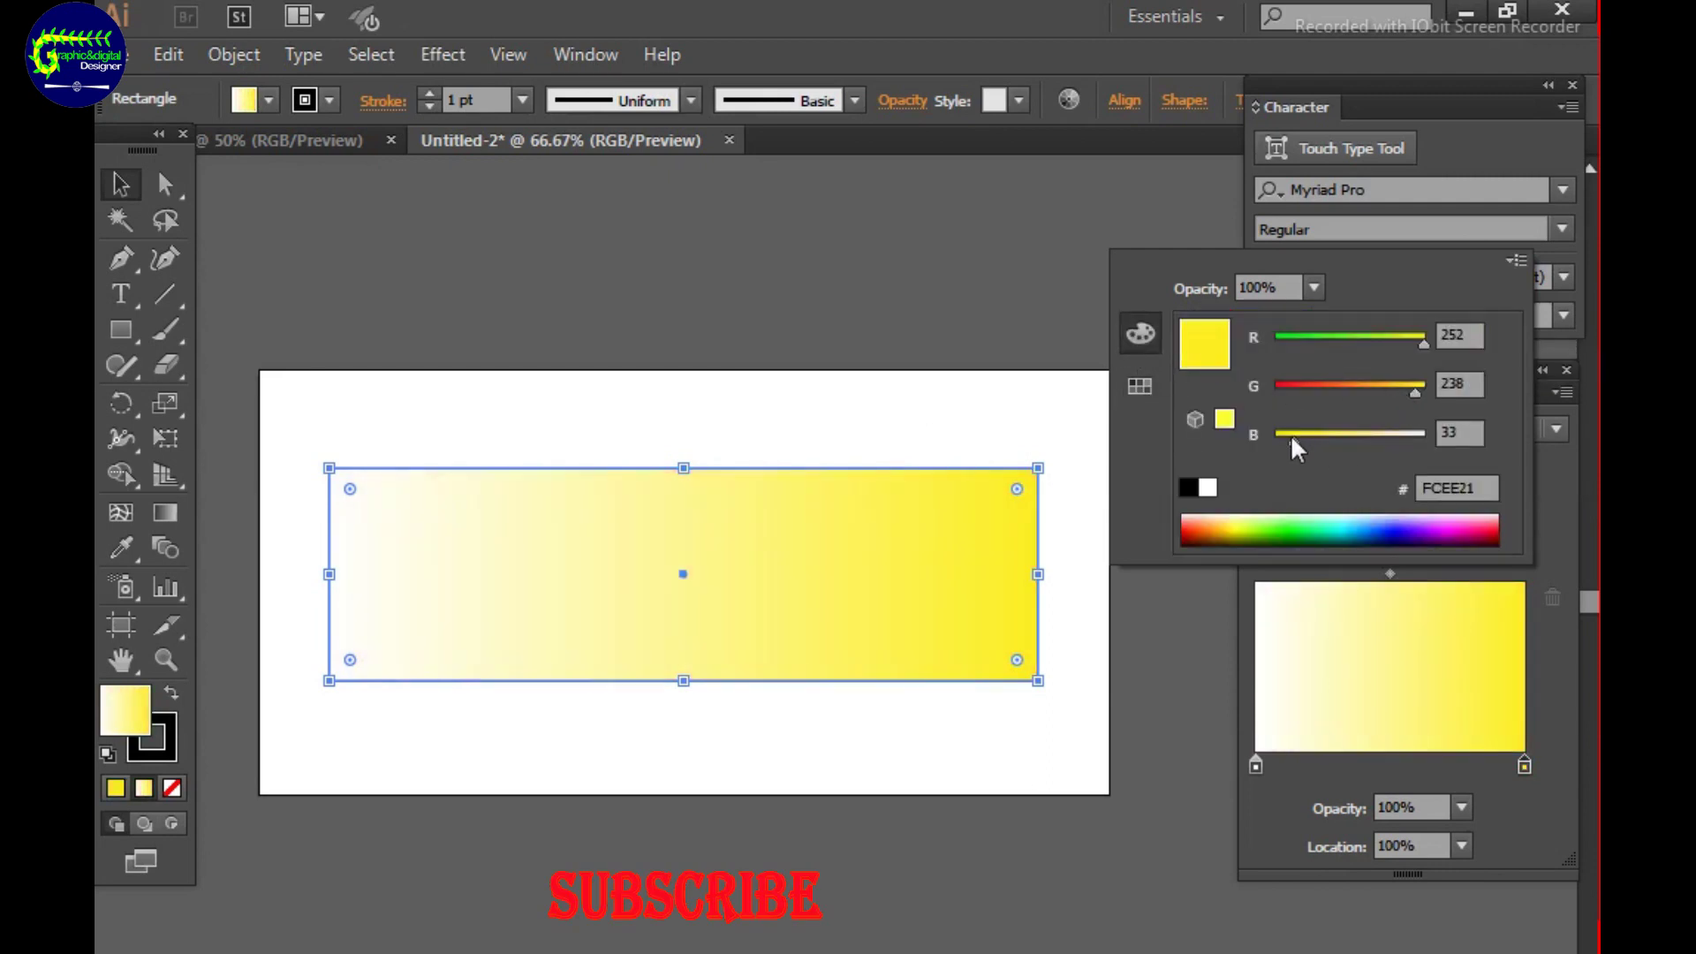
drag(1409, 388, 1458, 398)
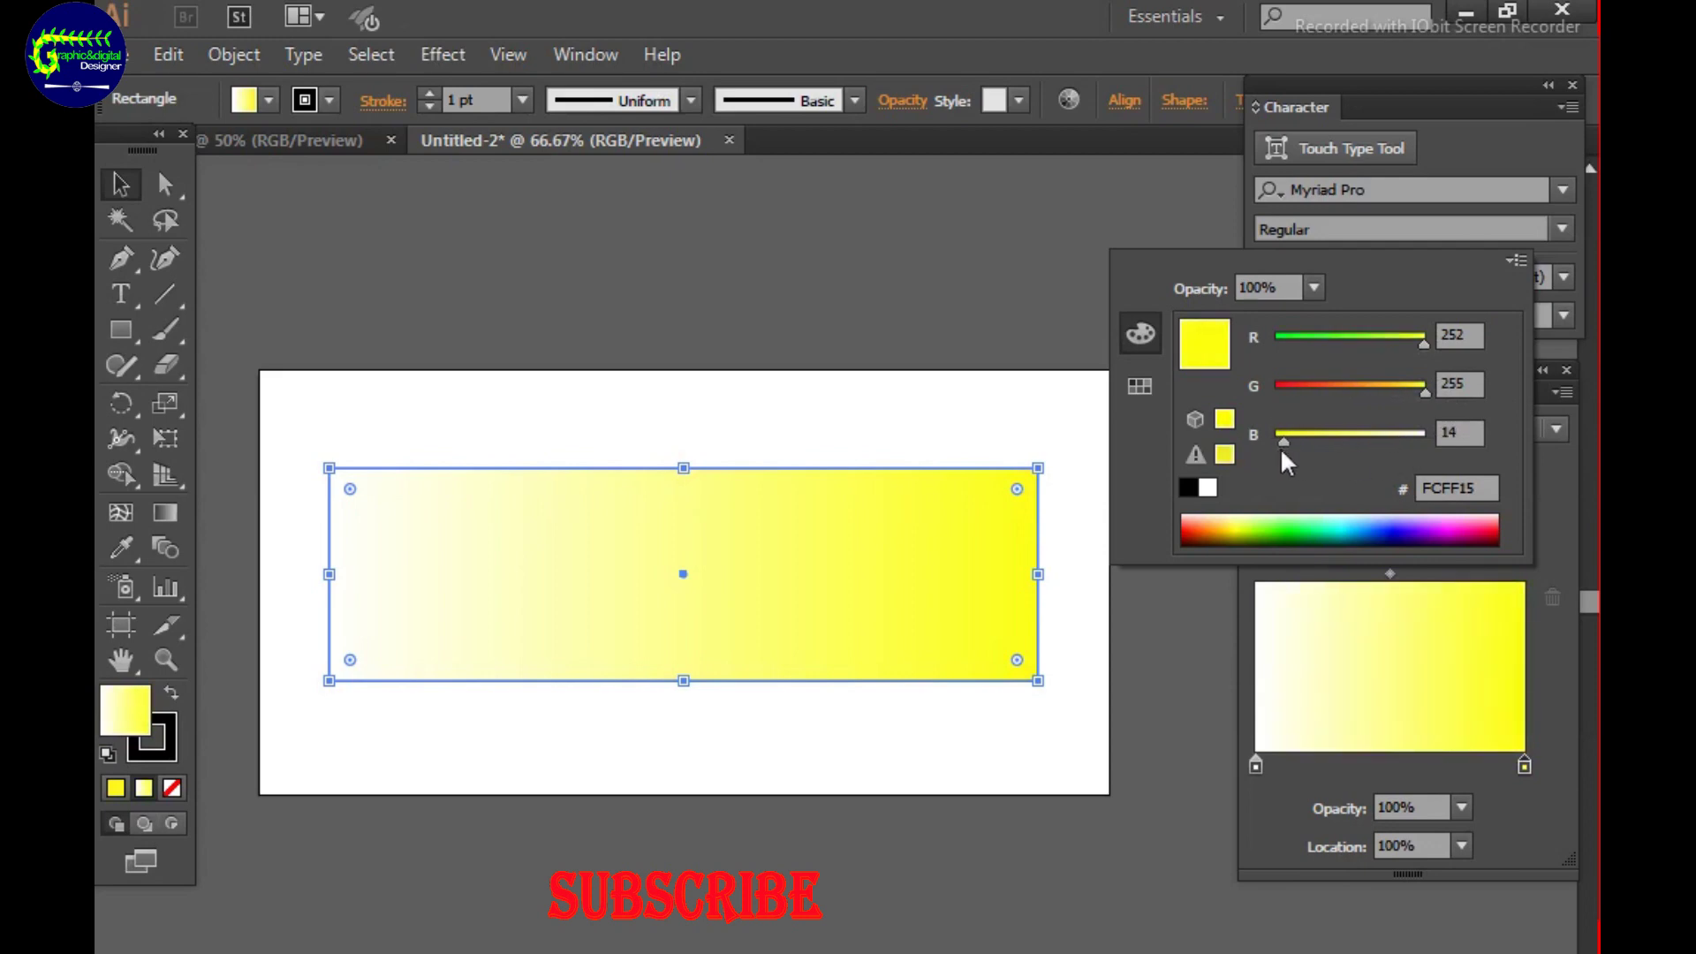
drag(1280, 439, 1286, 439)
drag(1321, 338, 1427, 337)
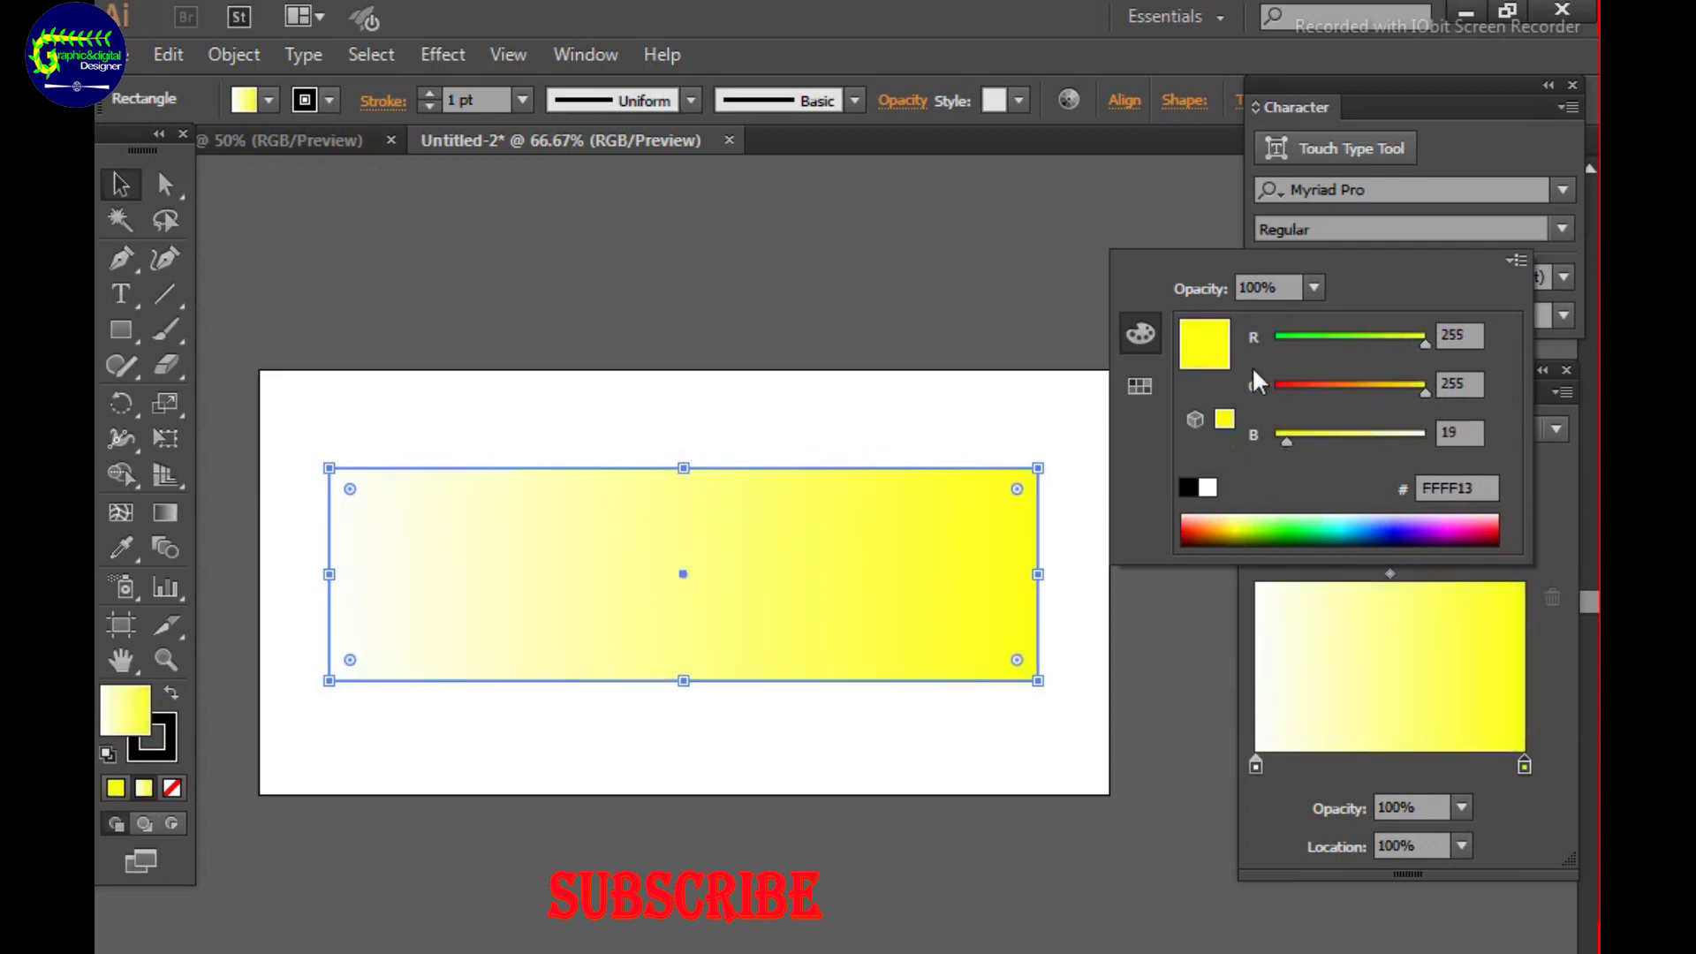
click(1419, 609)
Recolour the gradient with an orange stop near the middle and a yellow left end.
drag(1389, 574, 1440, 574)
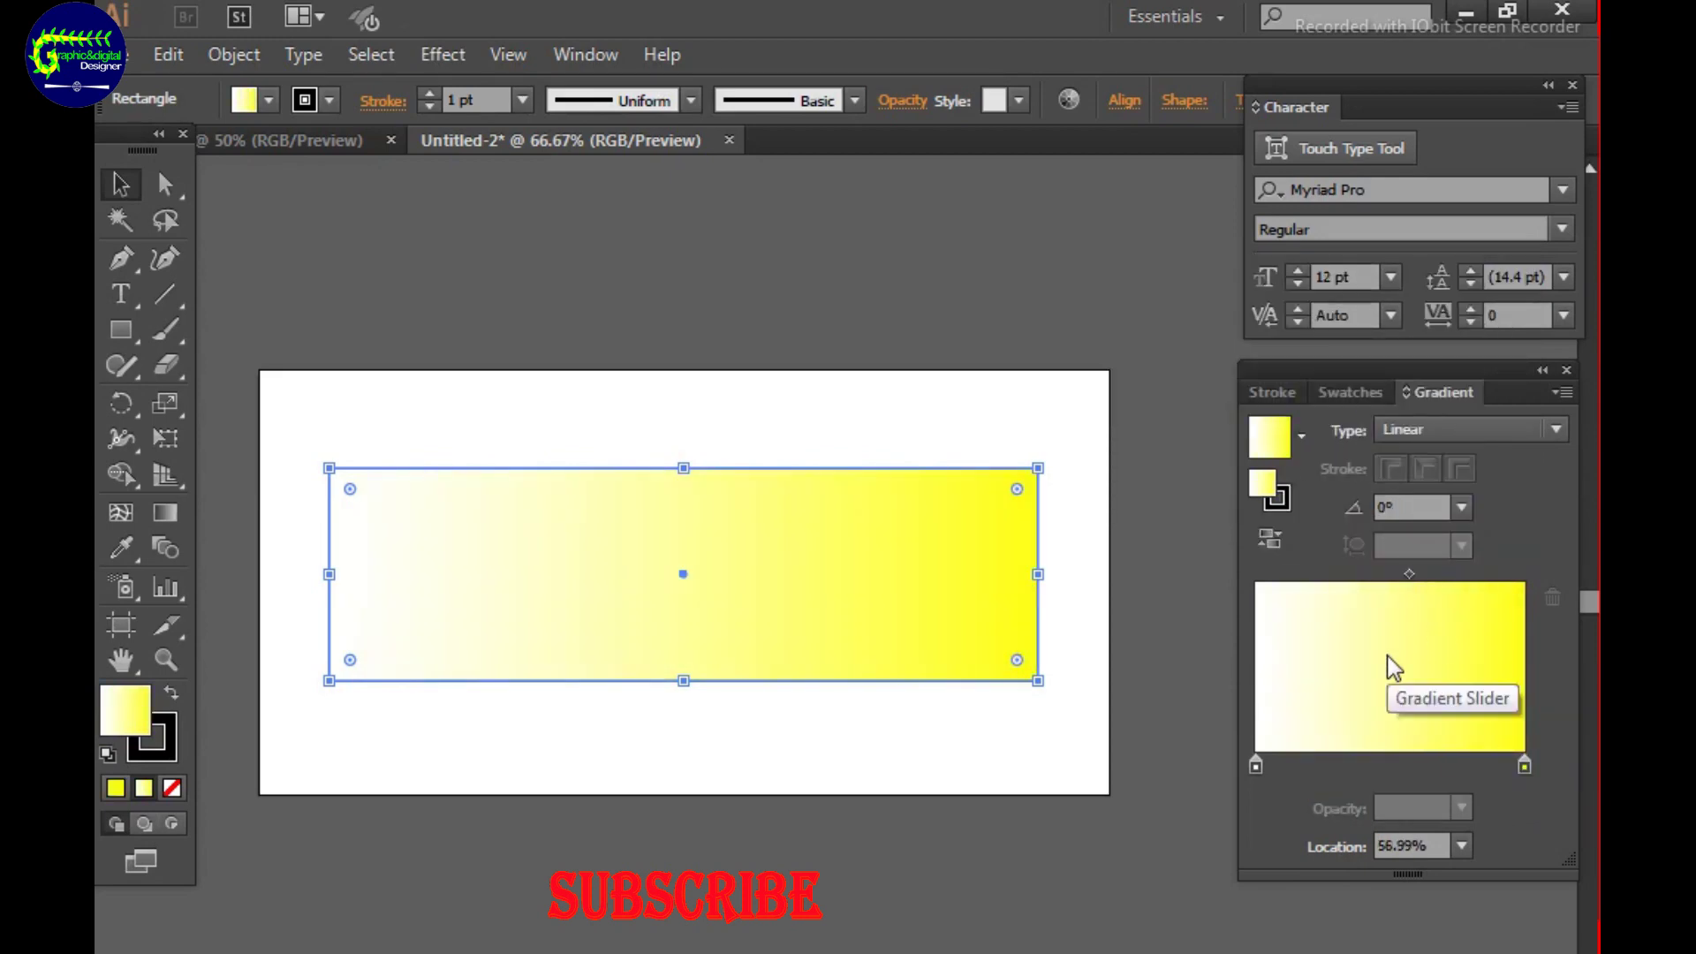
drag(1524, 765, 1357, 765)
double_click(1358, 765)
click(1140, 386)
click(1410, 322)
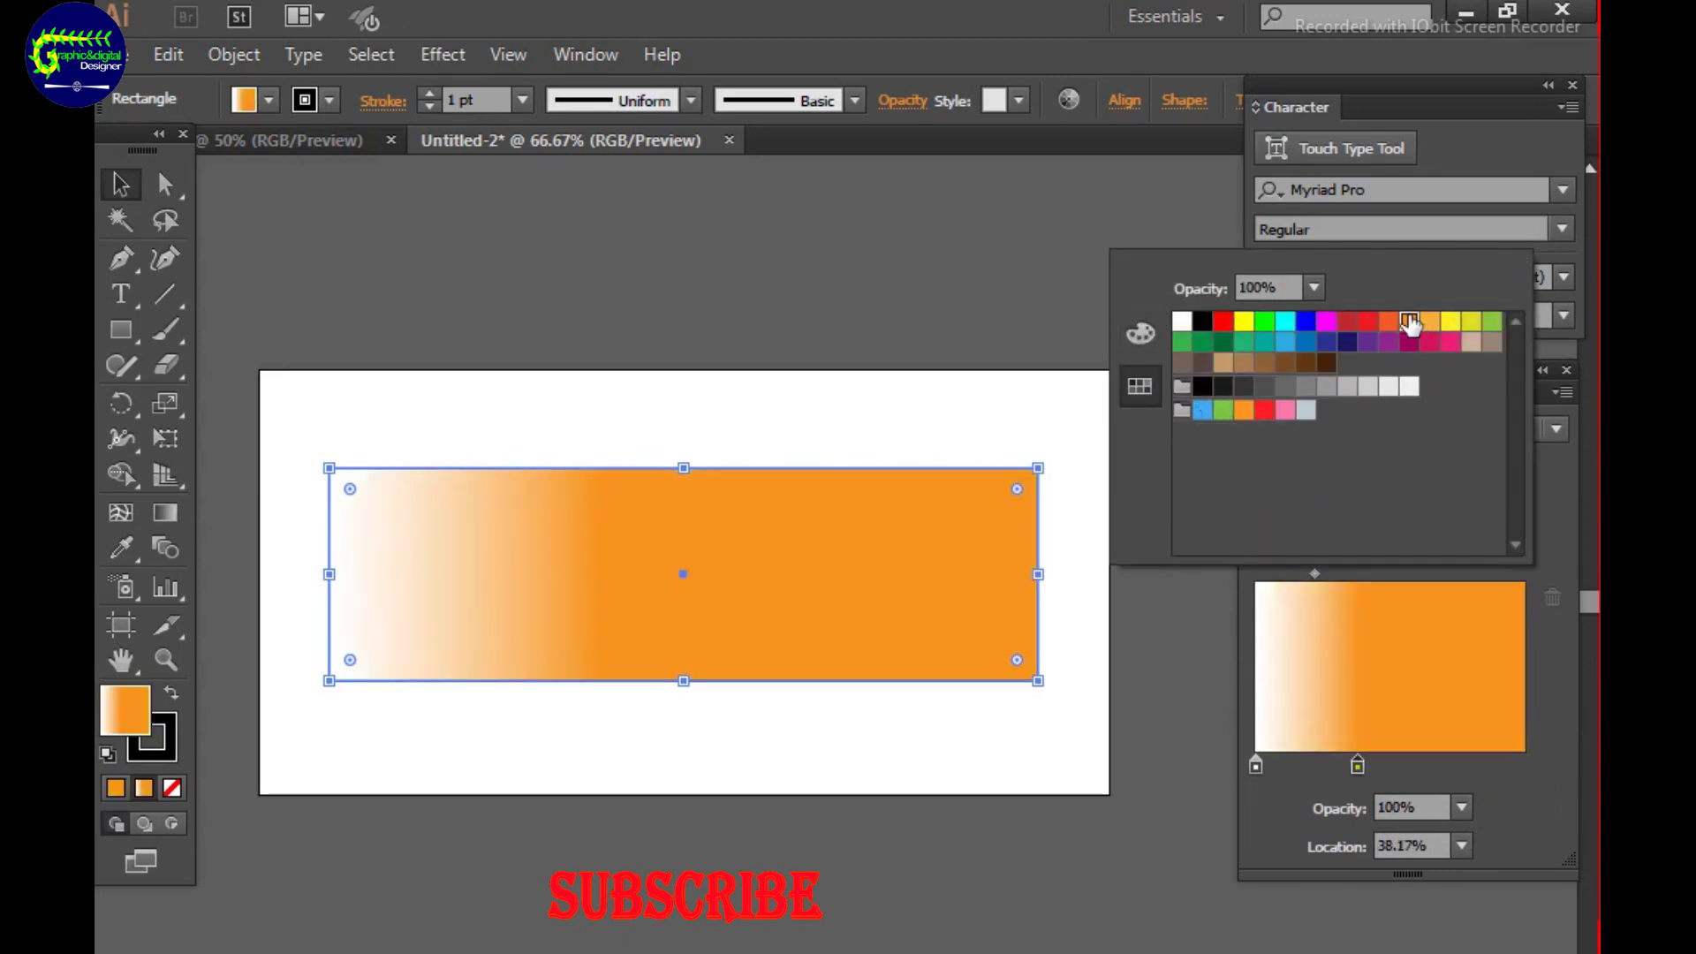
click(1400, 671)
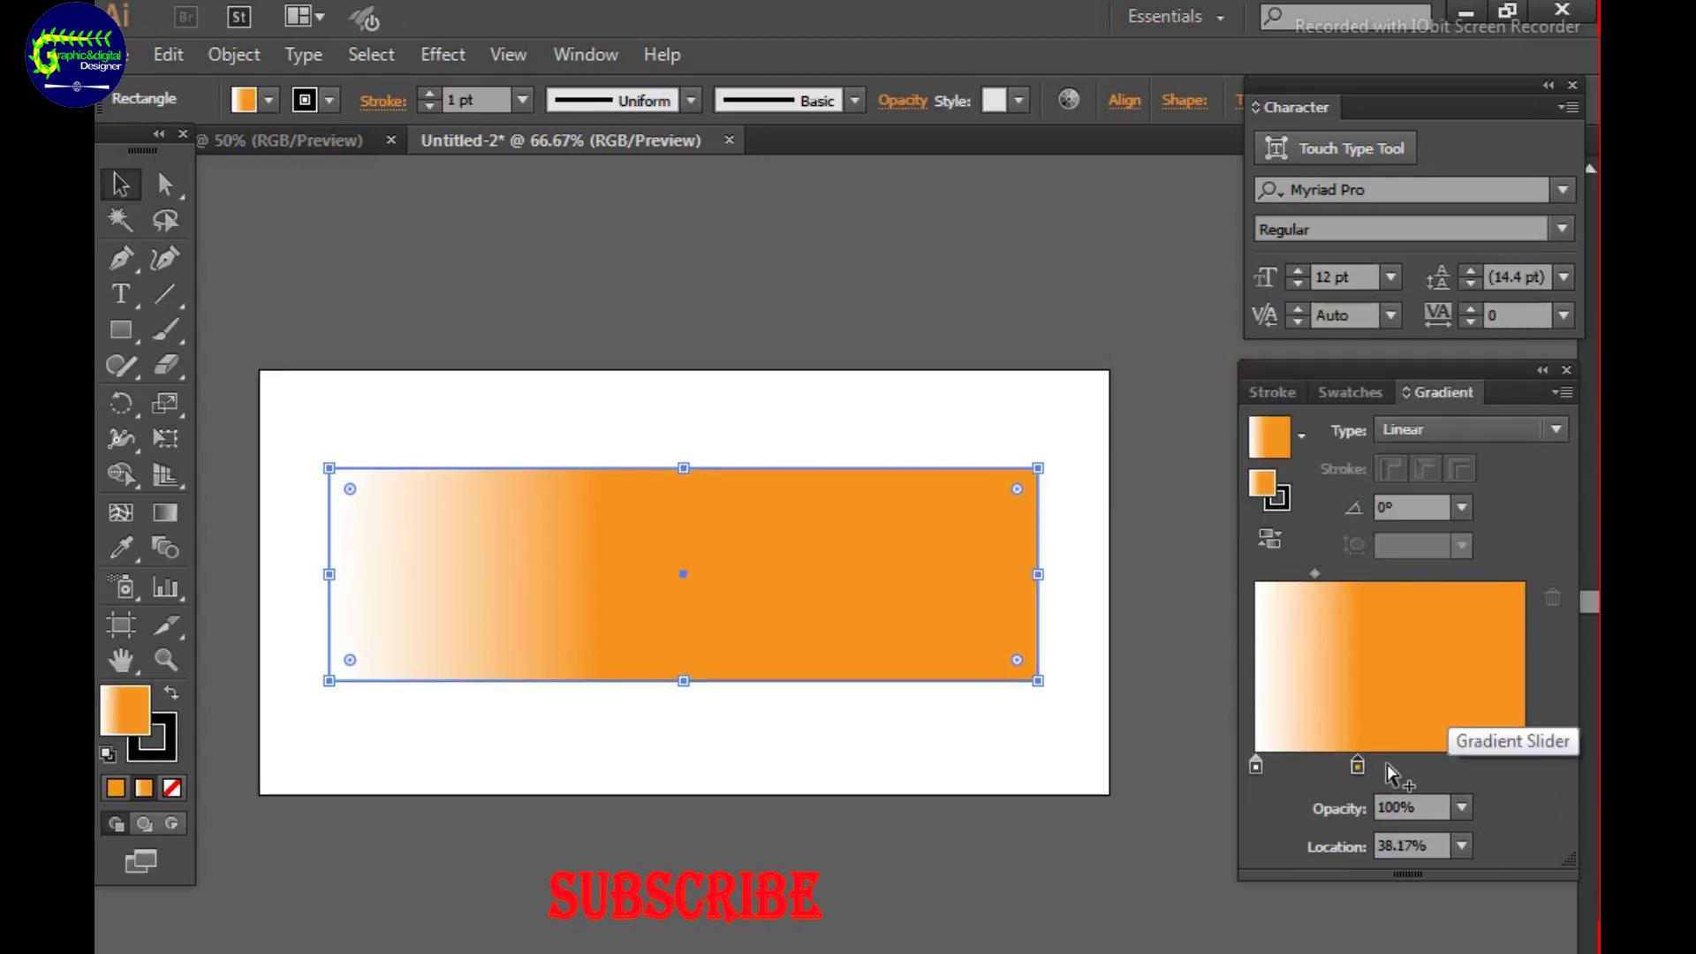
drag(1358, 765, 1389, 765)
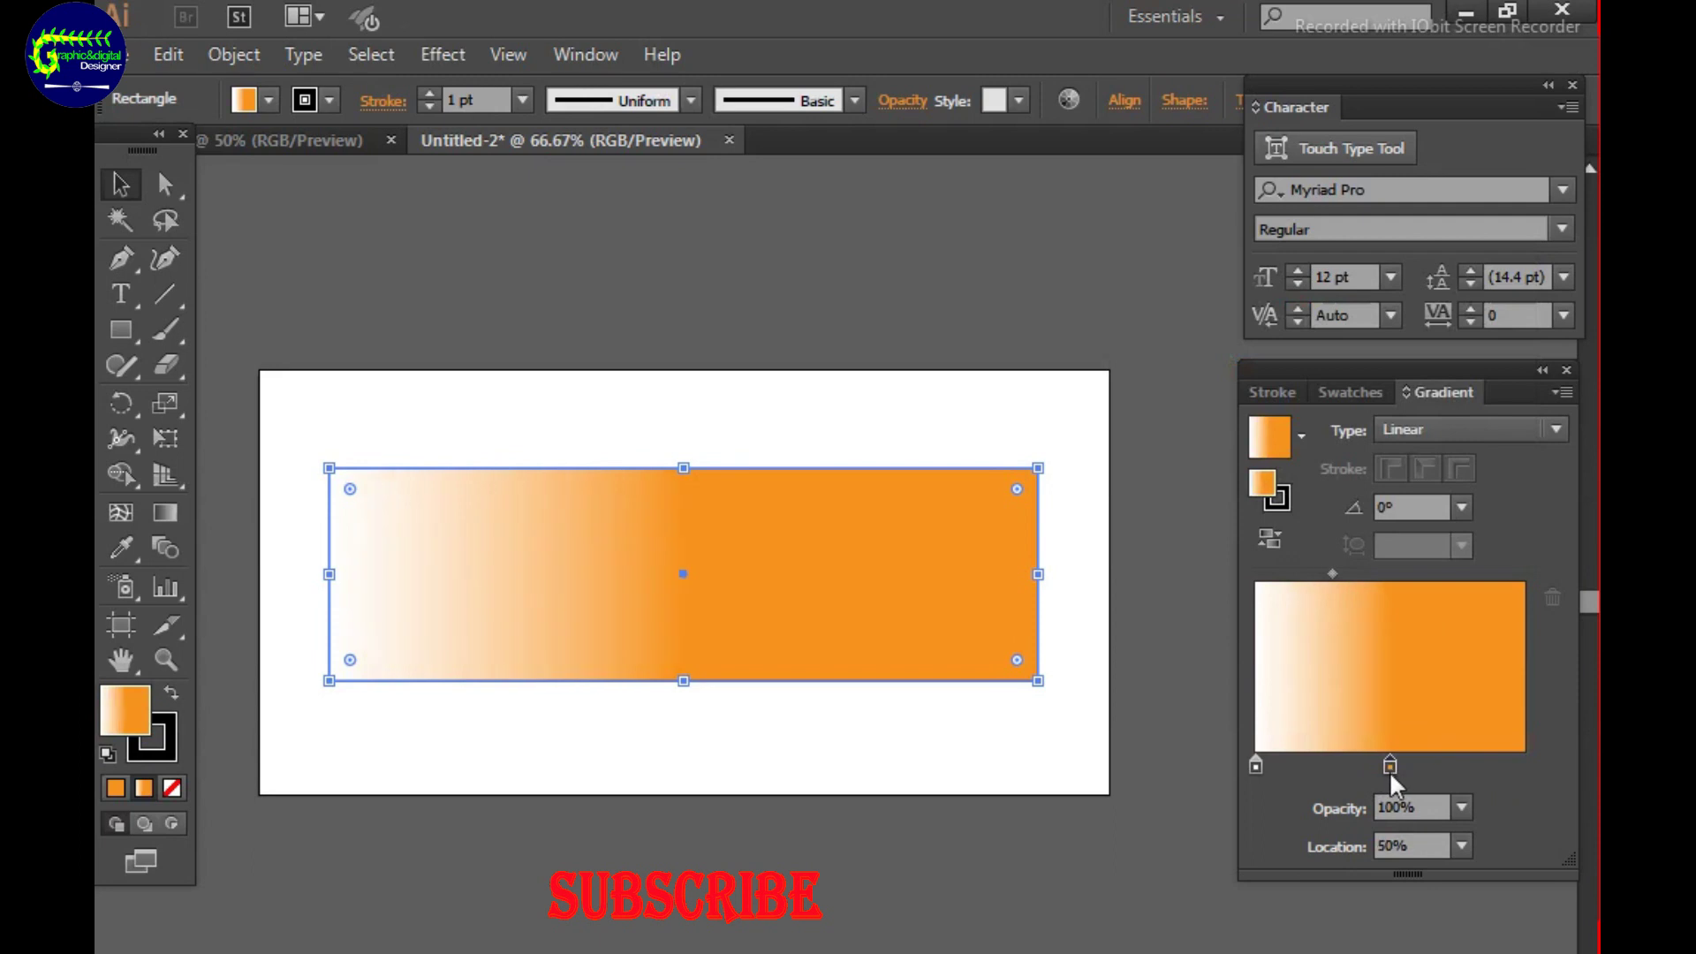
double_click(1256, 765)
click(1450, 322)
click(1332, 572)
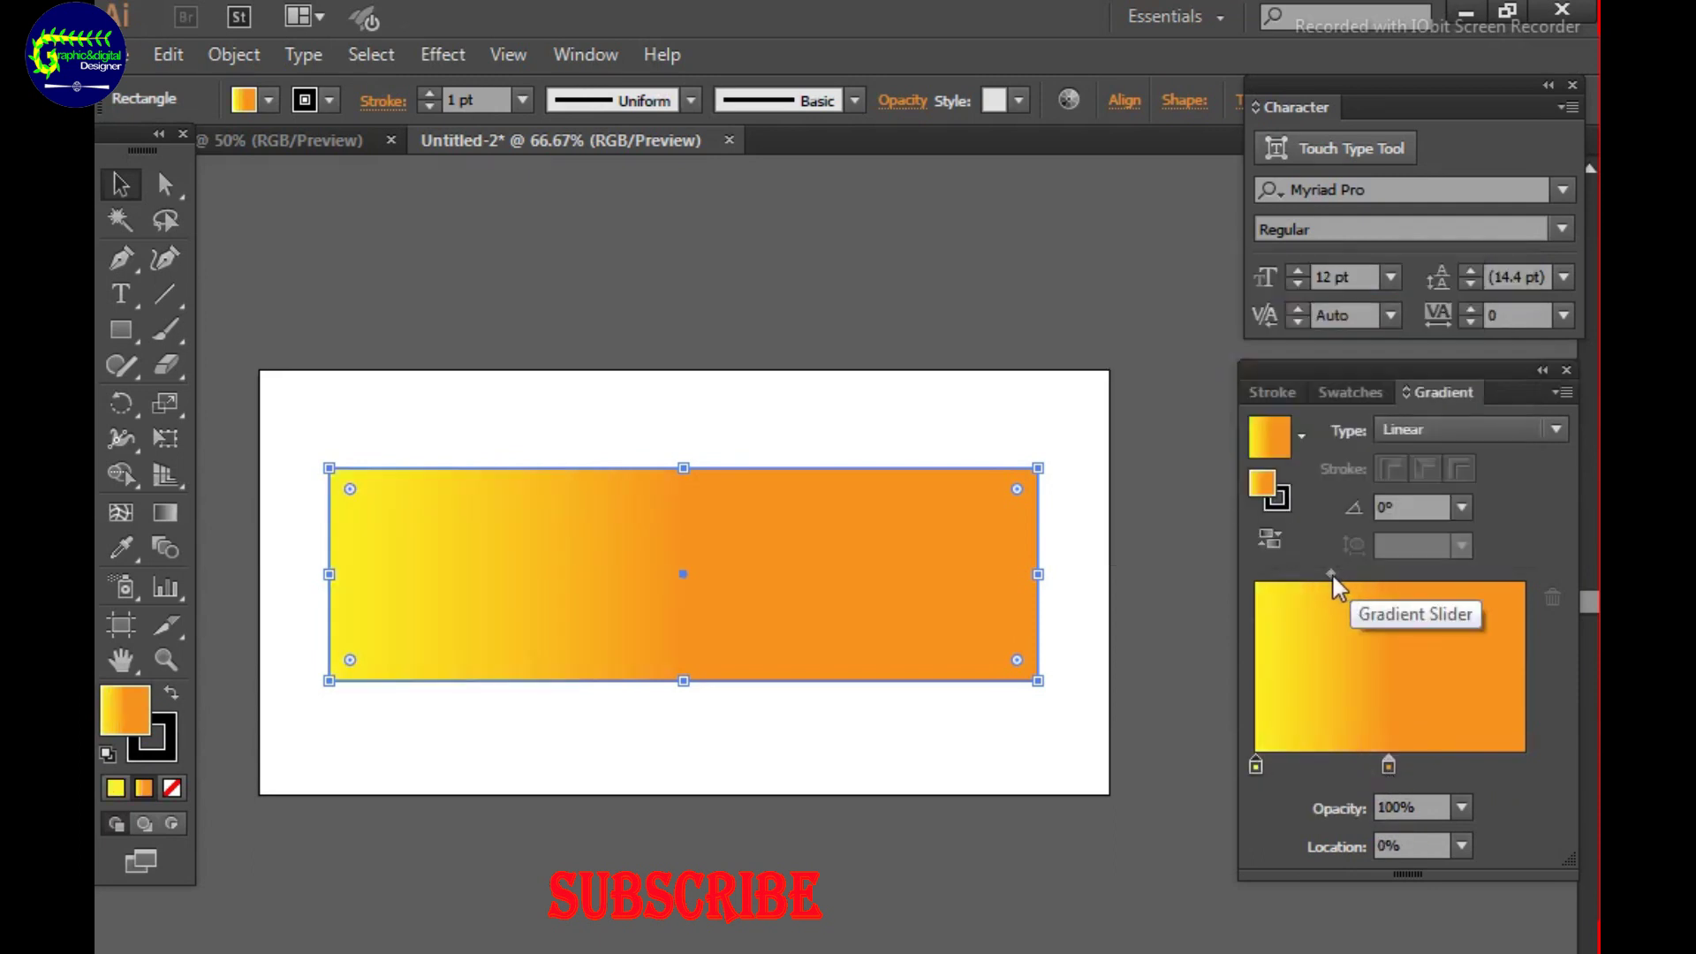
drag(1332, 574, 1367, 574)
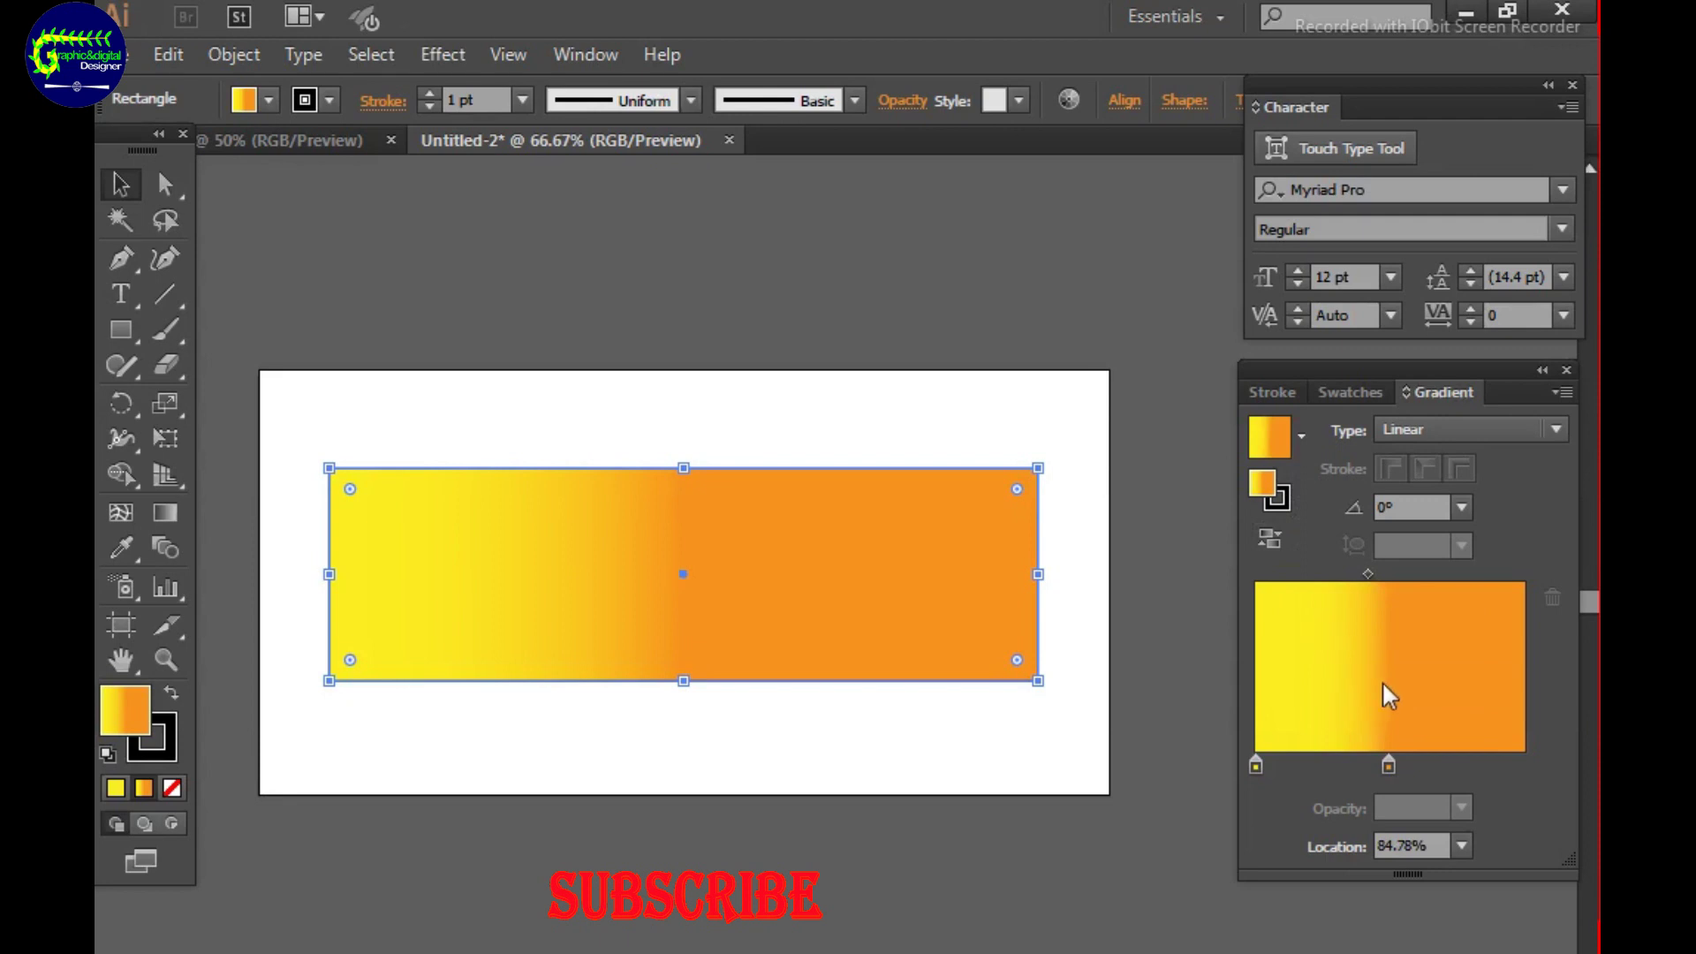
Slide the orange stop further right and smooth the midpoint, undoing an accidental flat fill.
click(1389, 765)
drag(1388, 765, 1475, 765)
double_click(1475, 765)
click(1361, 587)
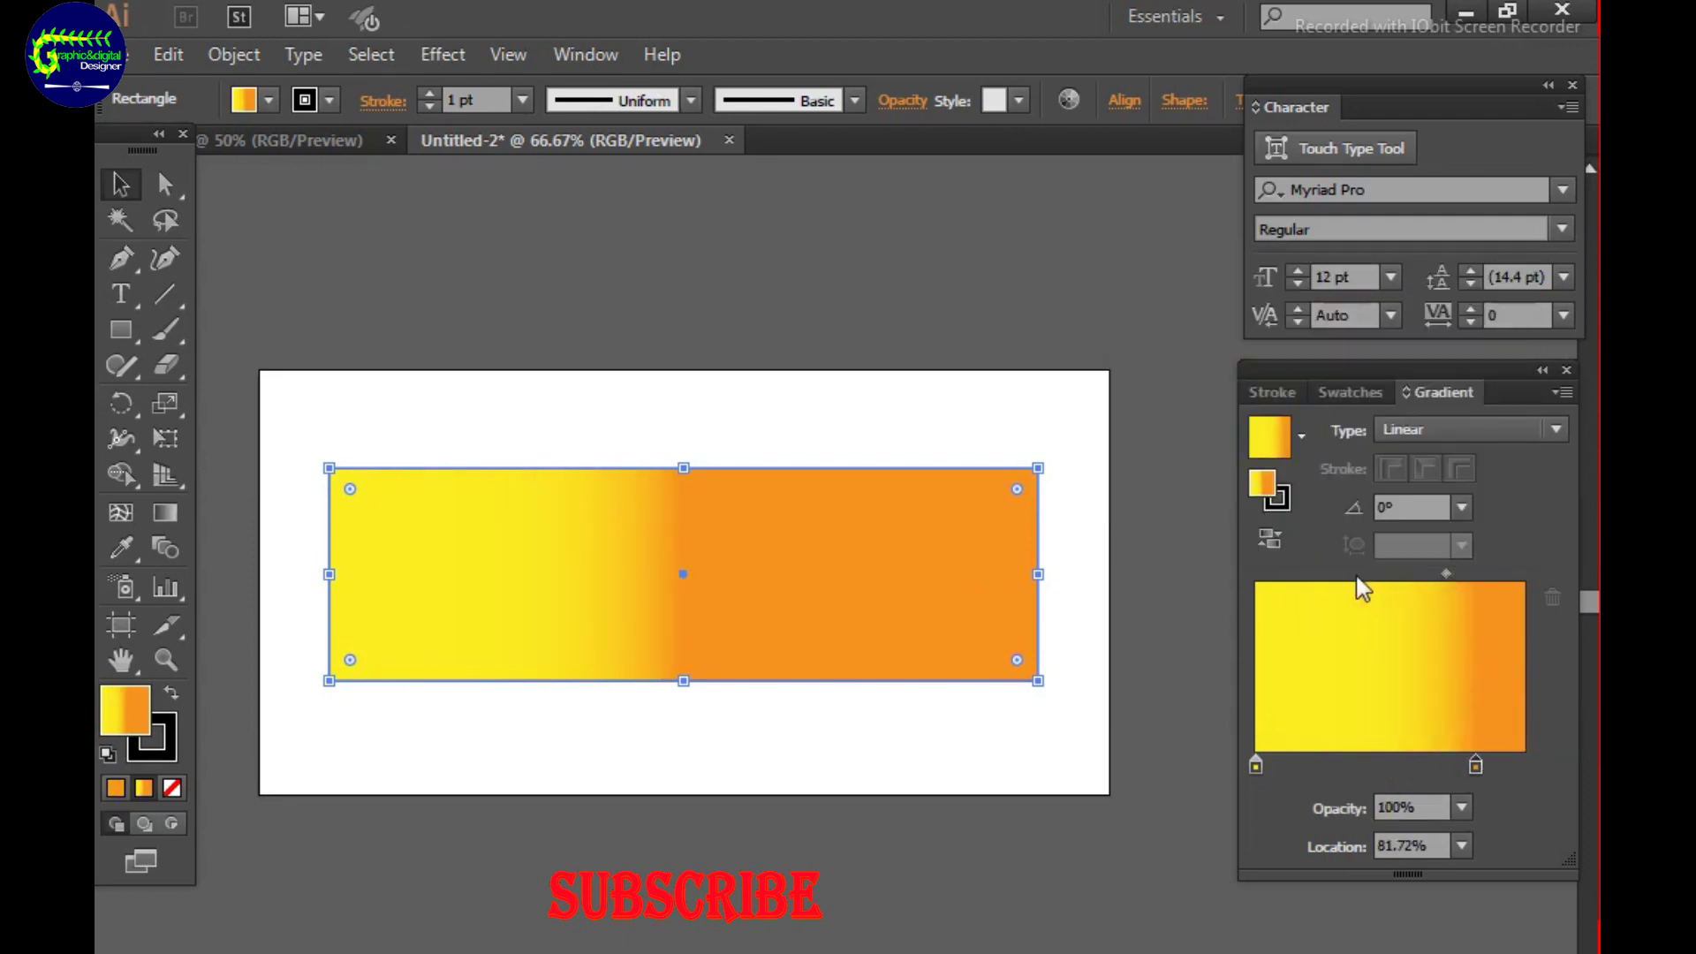
drag(1446, 573, 1413, 573)
double_click(1261, 484)
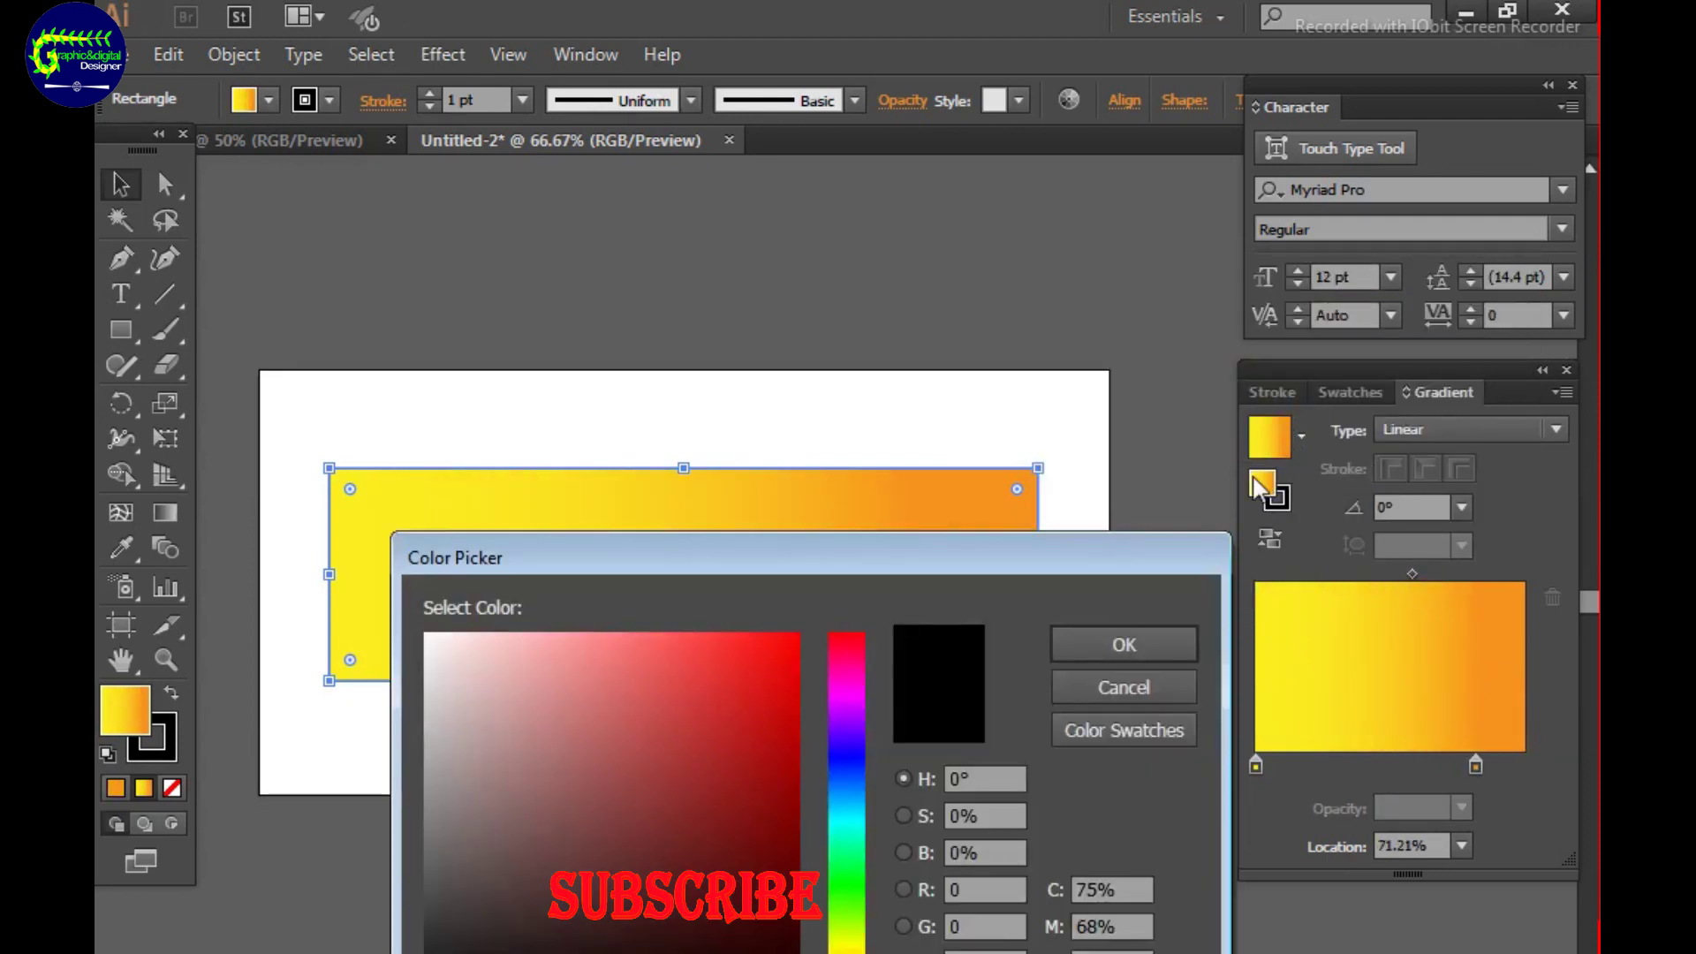
drag(628, 700, 687, 656)
click(1069, 644)
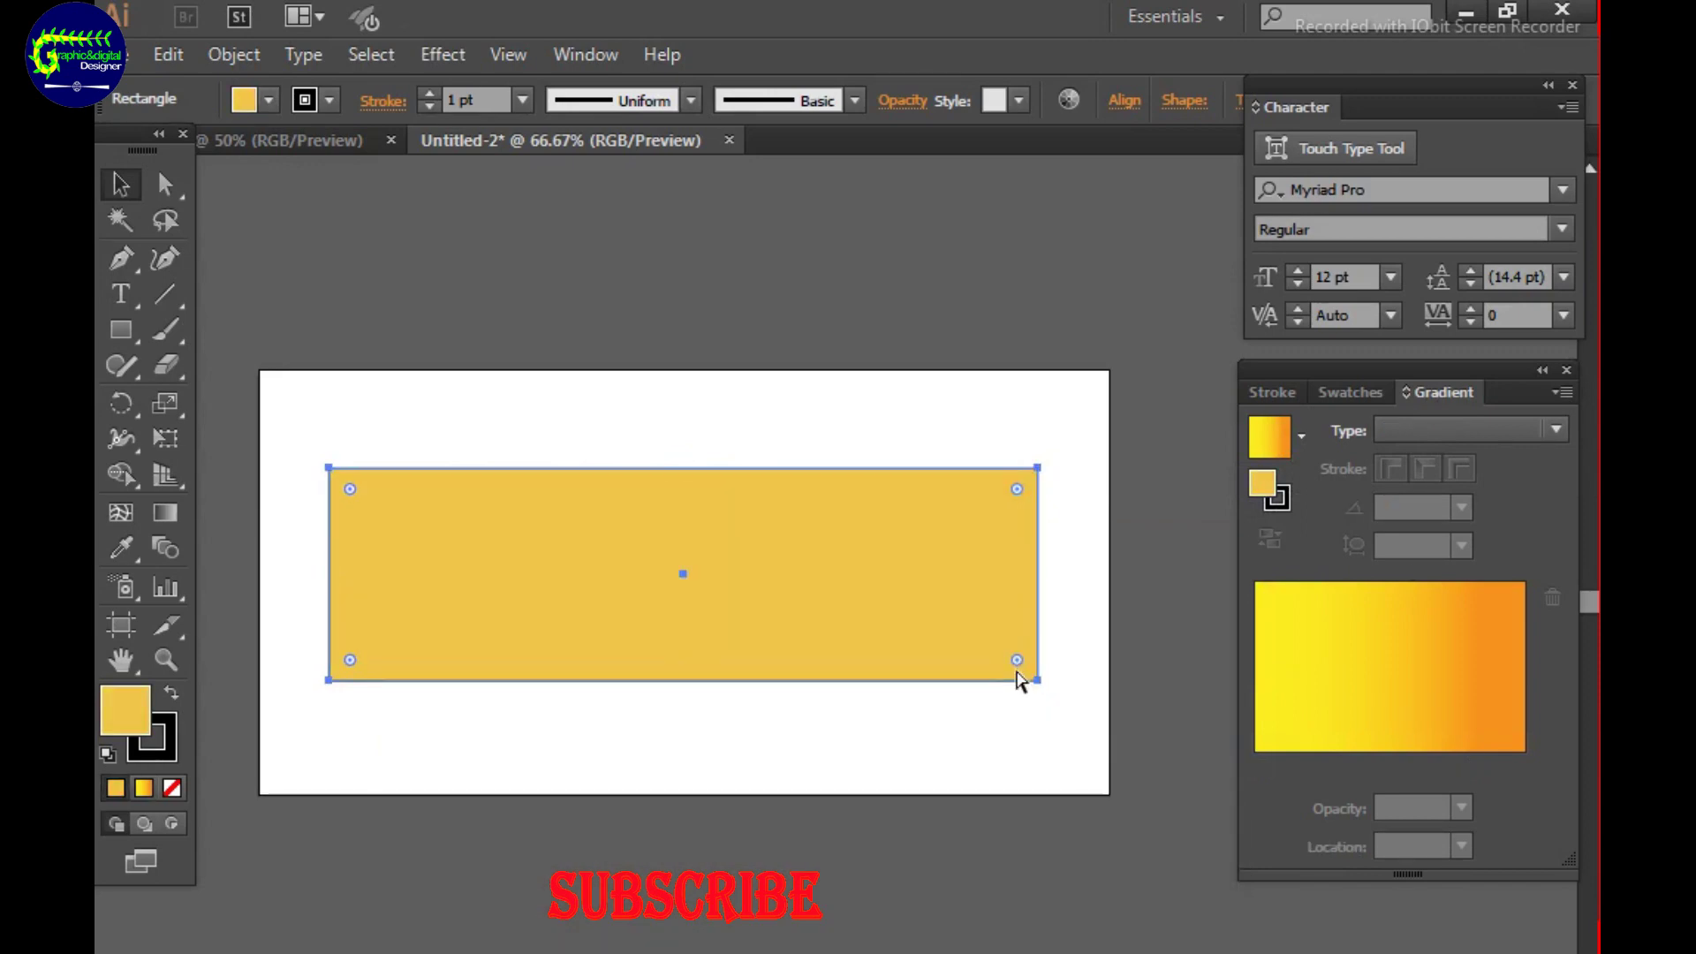
key(ctrl+z)
Move the orange stop back left and lighten the left end to pale cream (FCEEBB).
drag(1475, 765, 1434, 765)
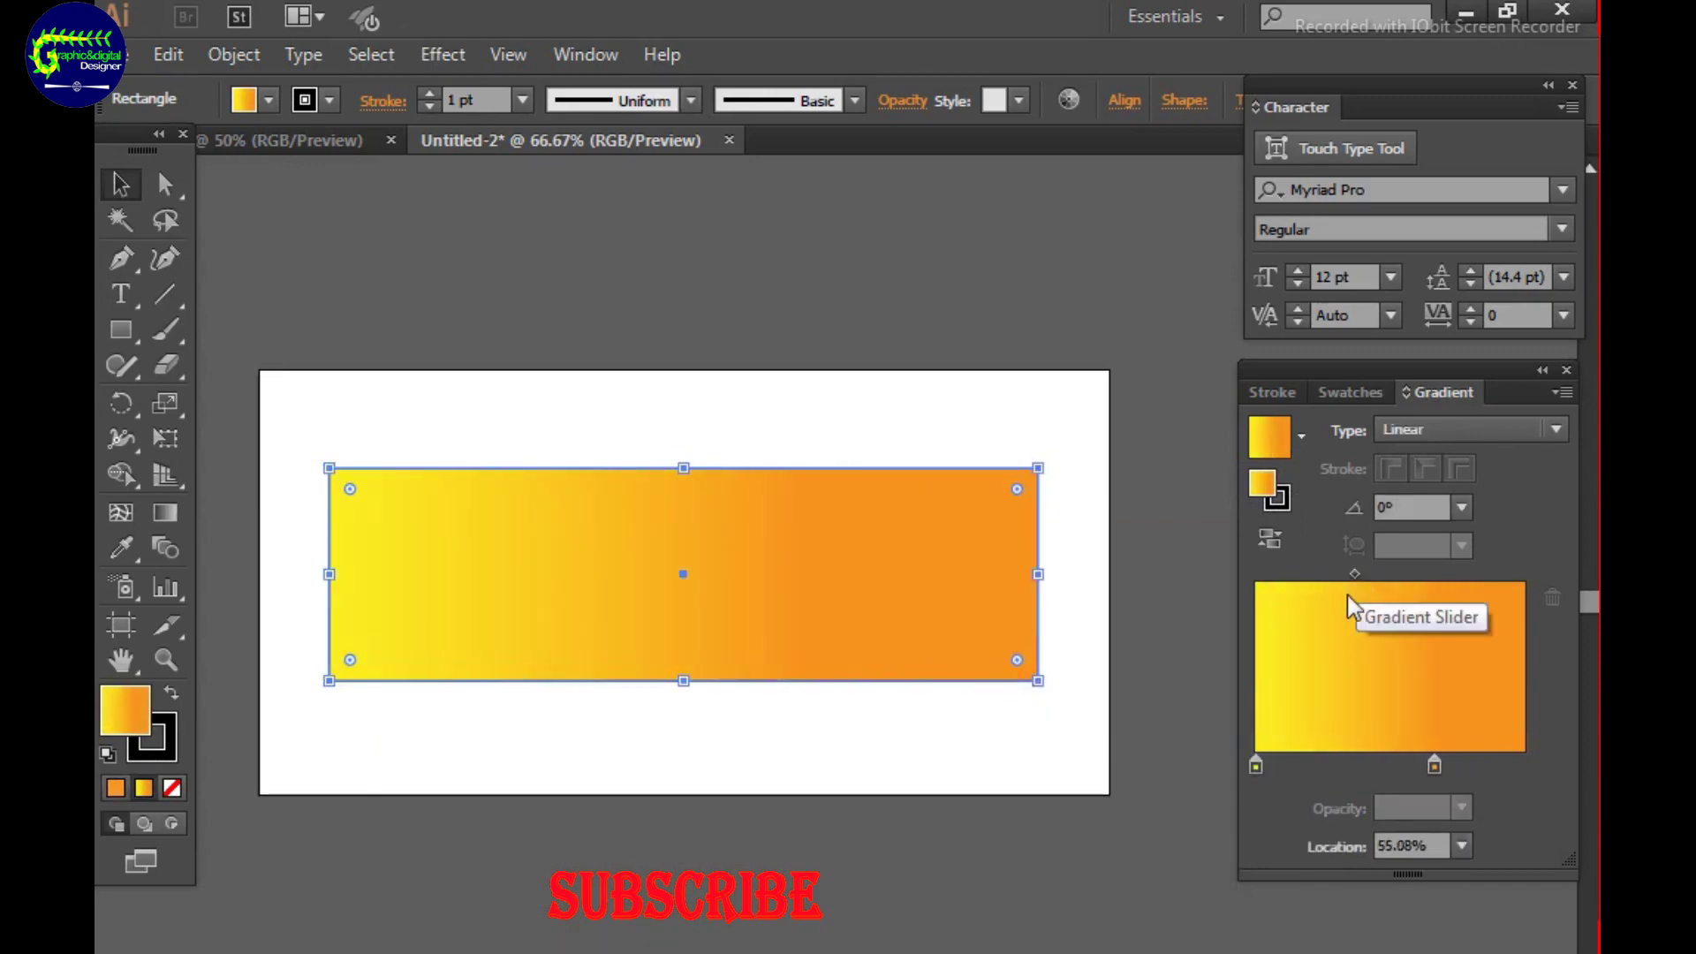
double_click(1256, 765)
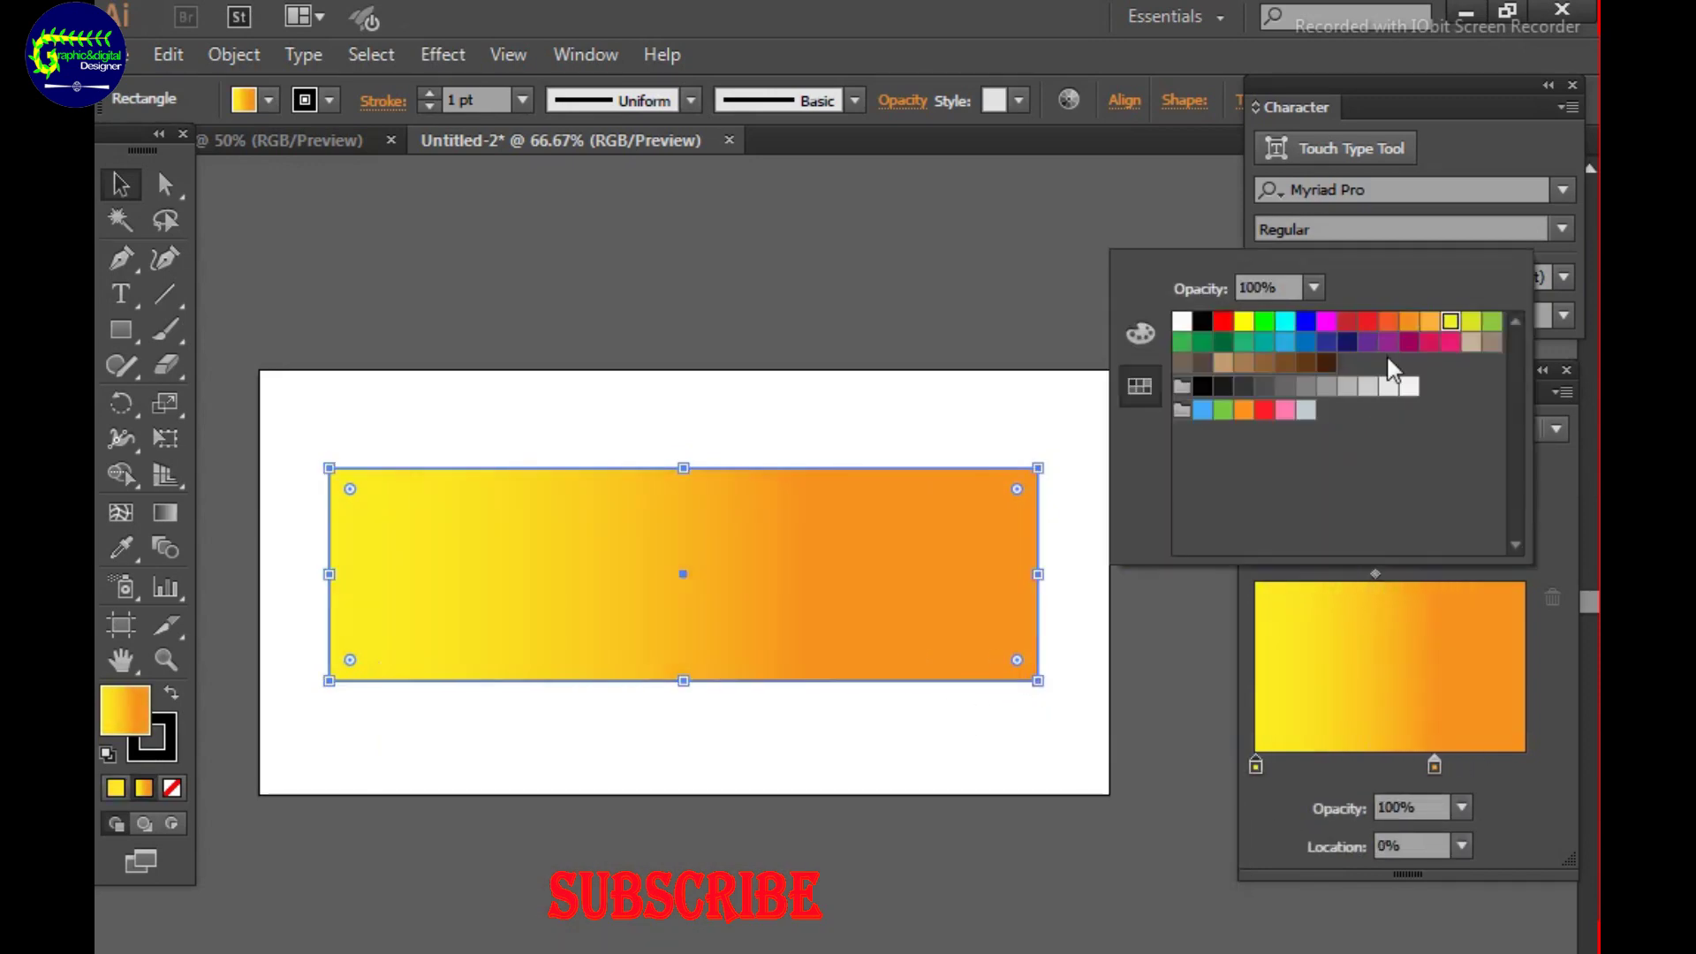
click(1141, 344)
drag(1291, 441, 1392, 446)
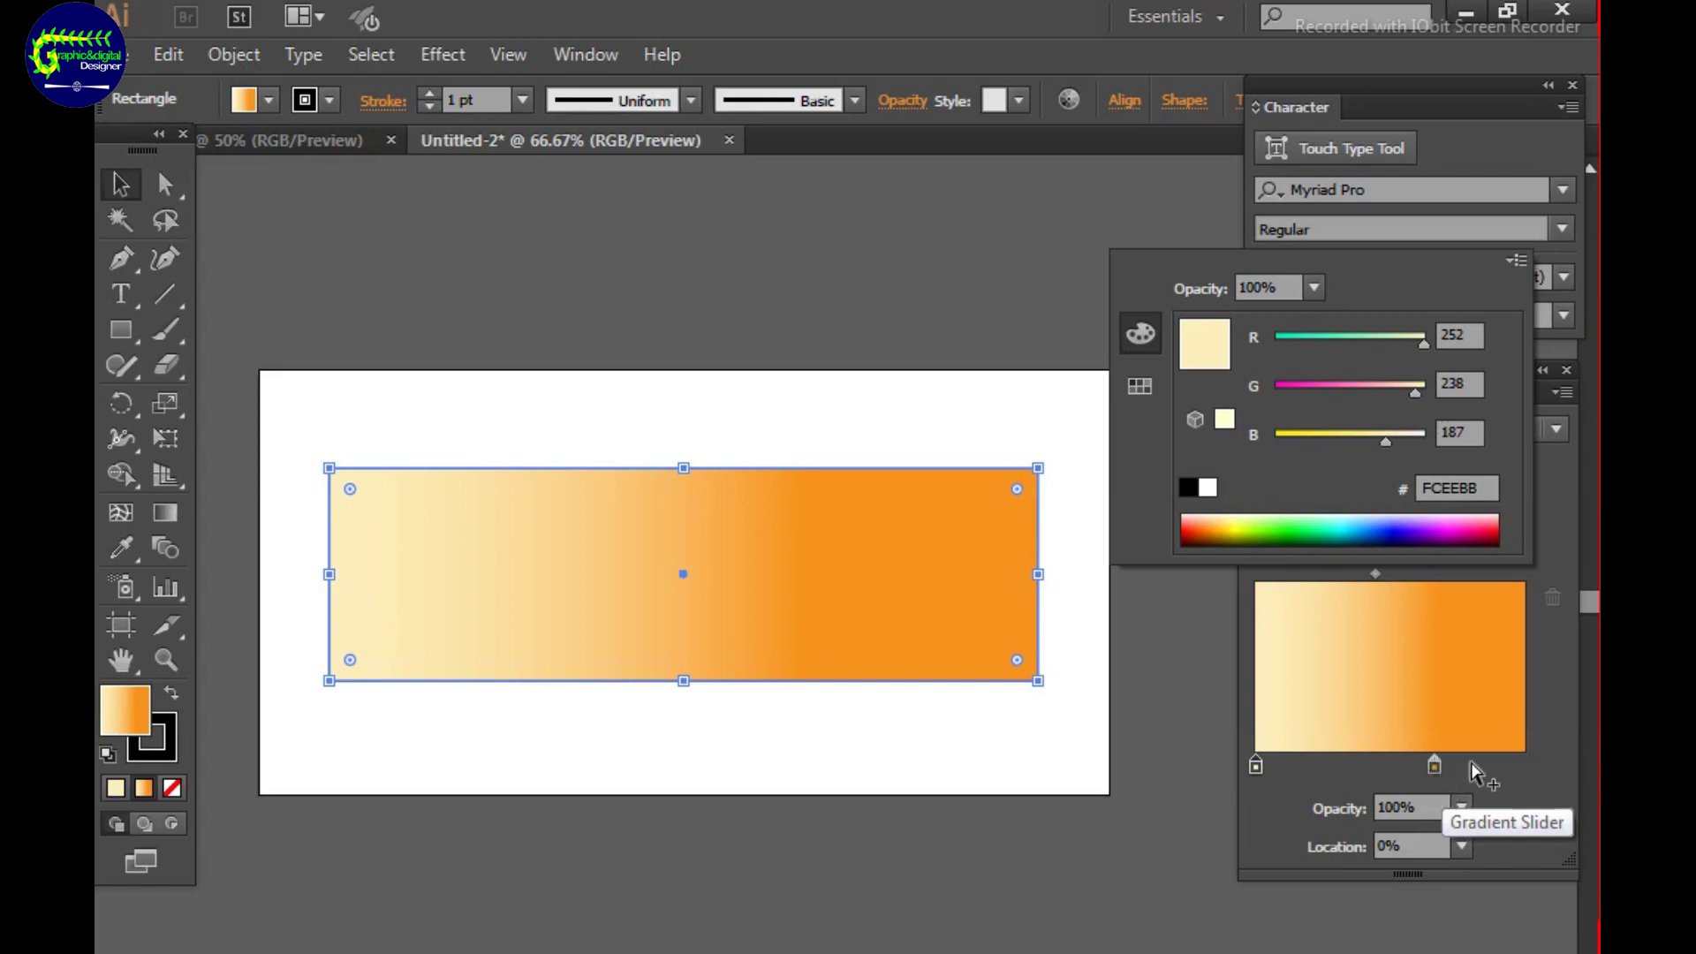
key(Escape)
Redraw the gradient vertically across the banner, slanted to about 101.6° with orange on top.
key(g)
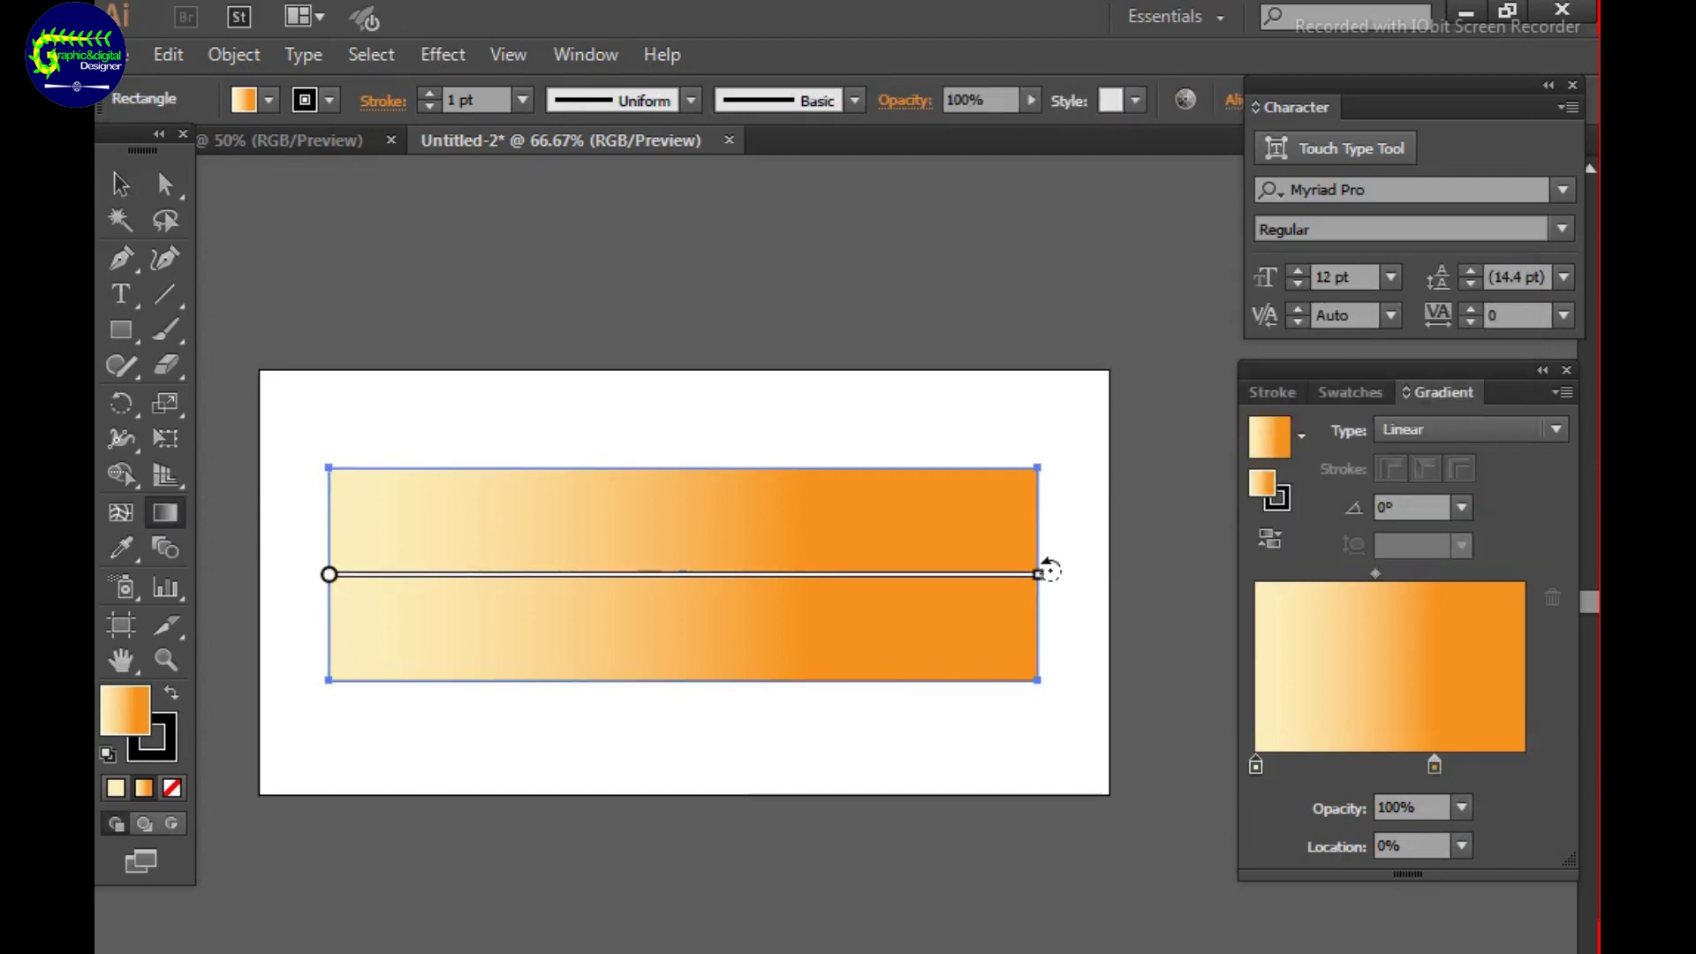
drag(1045, 570, 1042, 559)
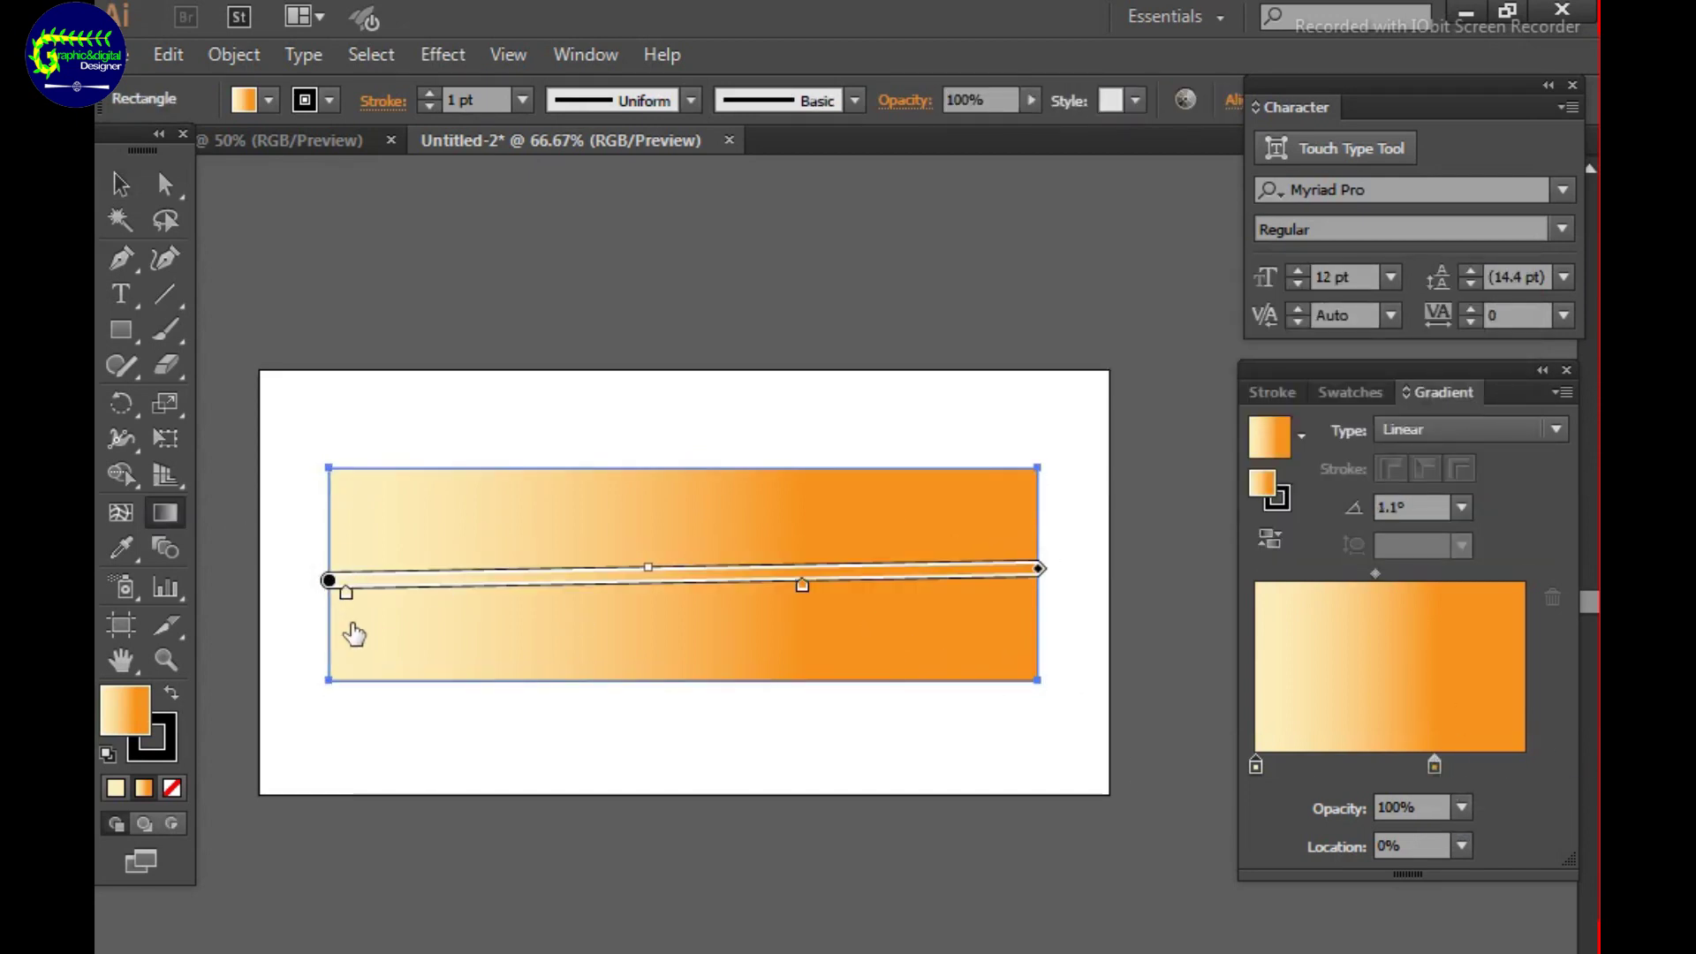
drag(442, 742, 1023, 341)
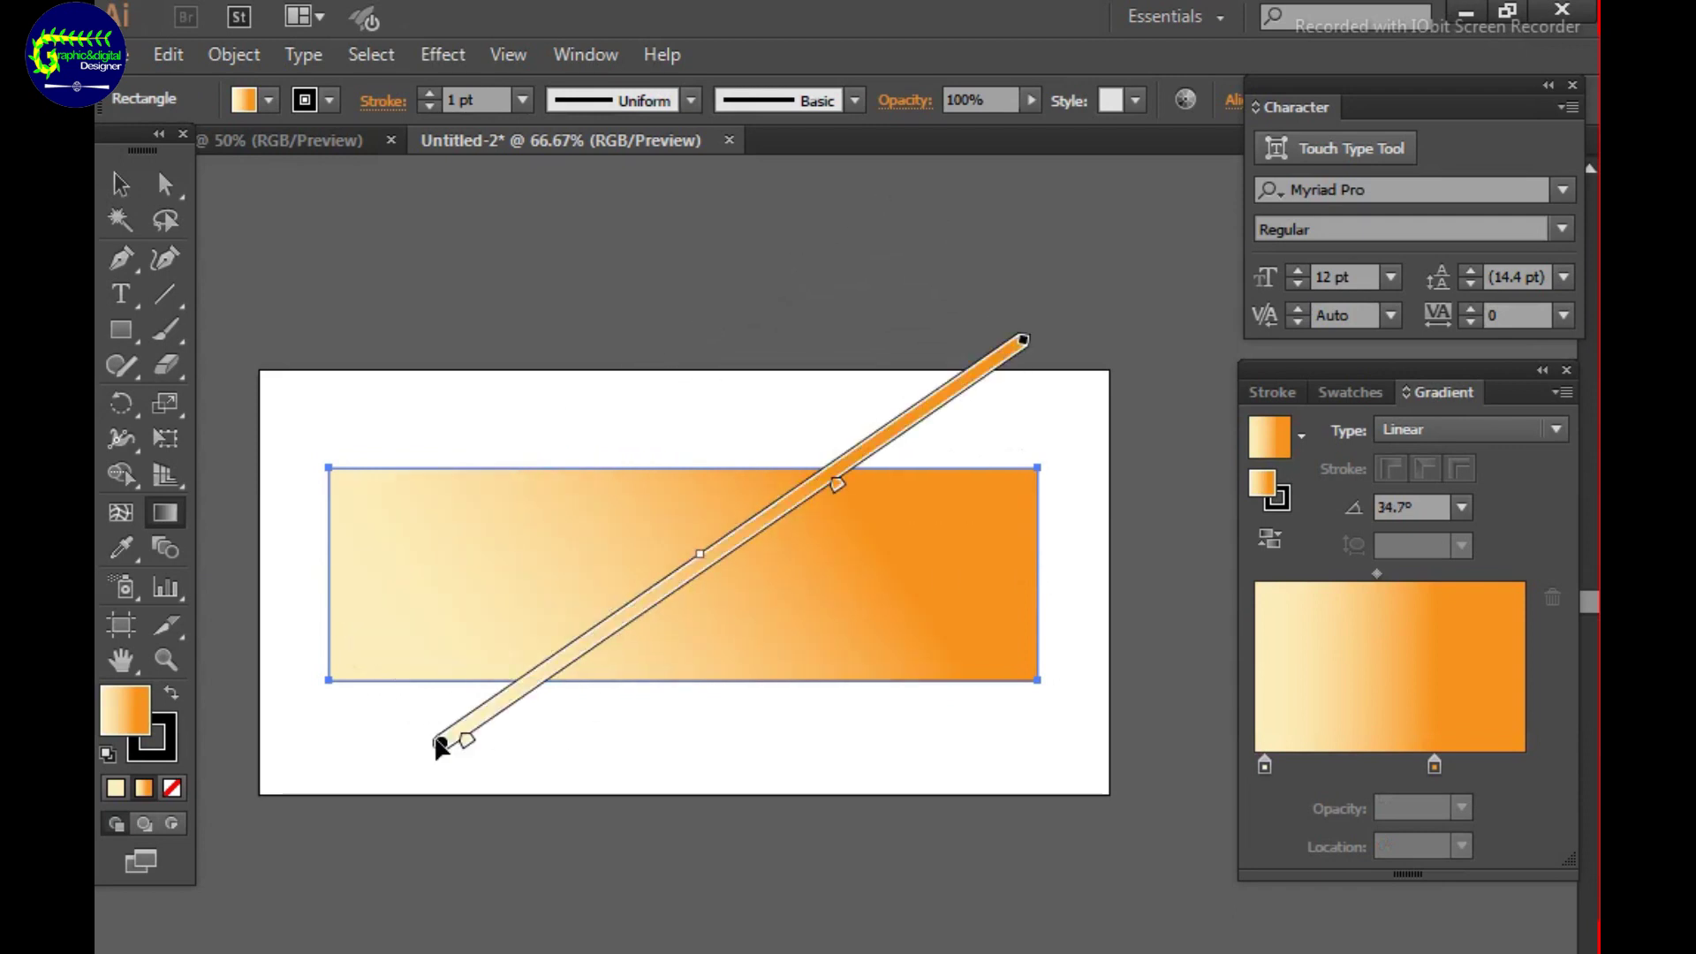
drag(442, 742, 524, 685)
mouse_move(1104, 284)
mouse_down()
mouse_move(940, 397)
mouse_move(528, 177)
mouse_up()
drag(524, 684, 683, 685)
drag(682, 176, 684, 460)
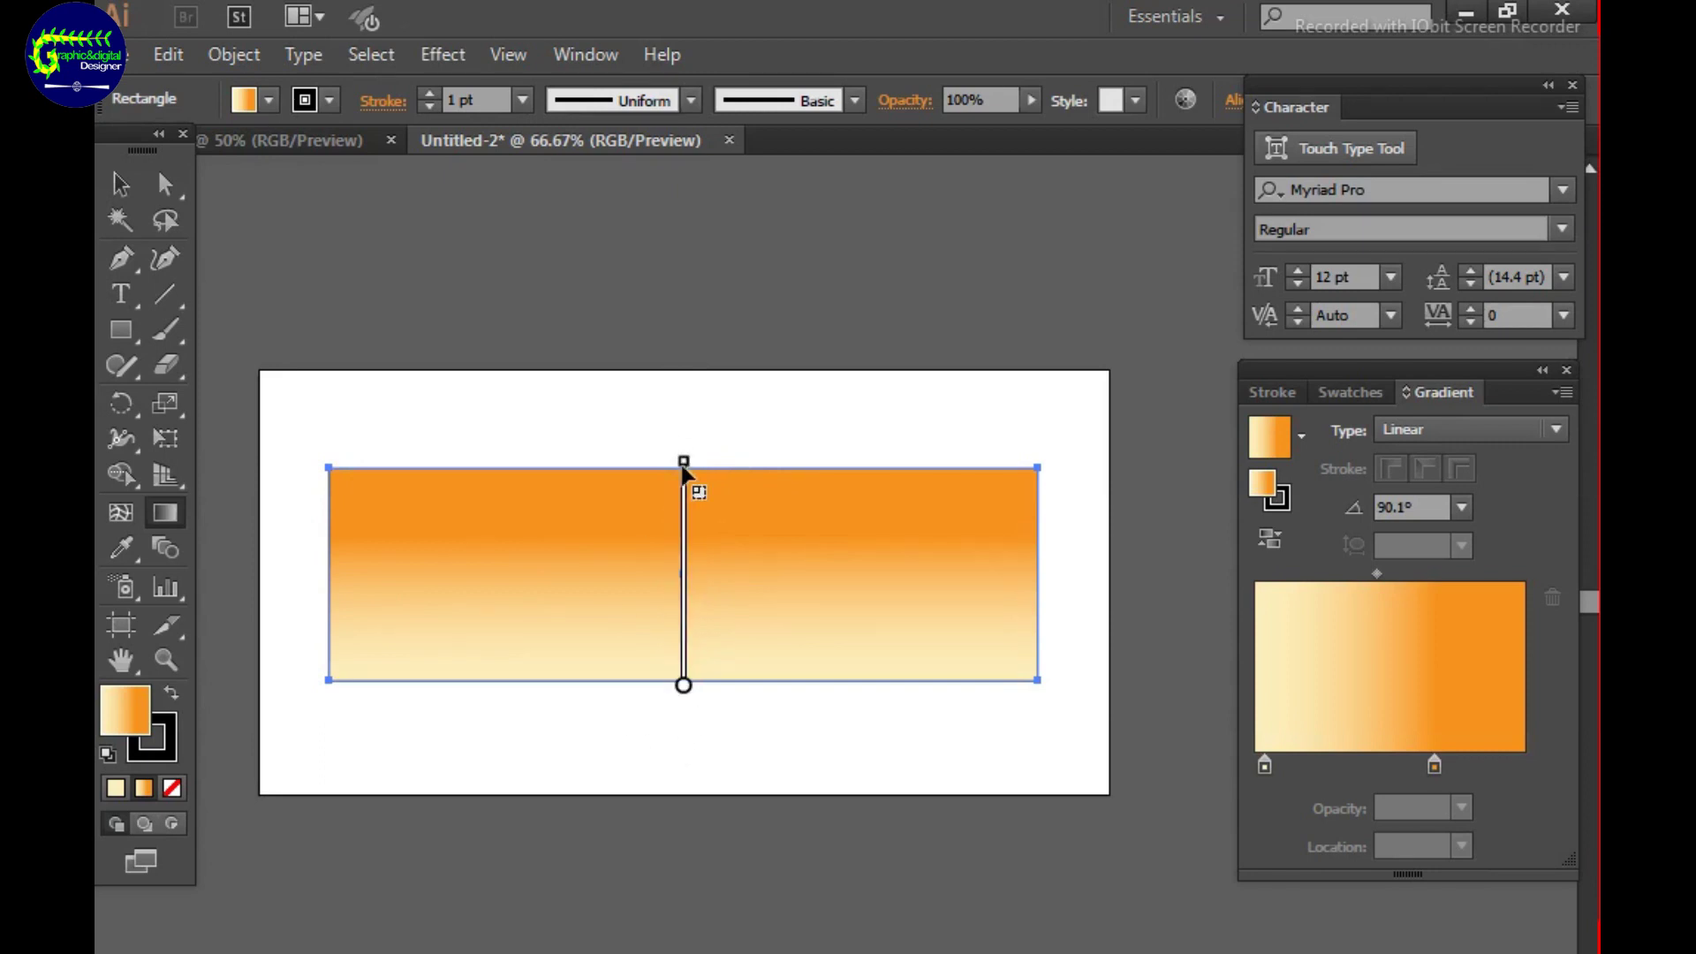
mouse_move(682, 684)
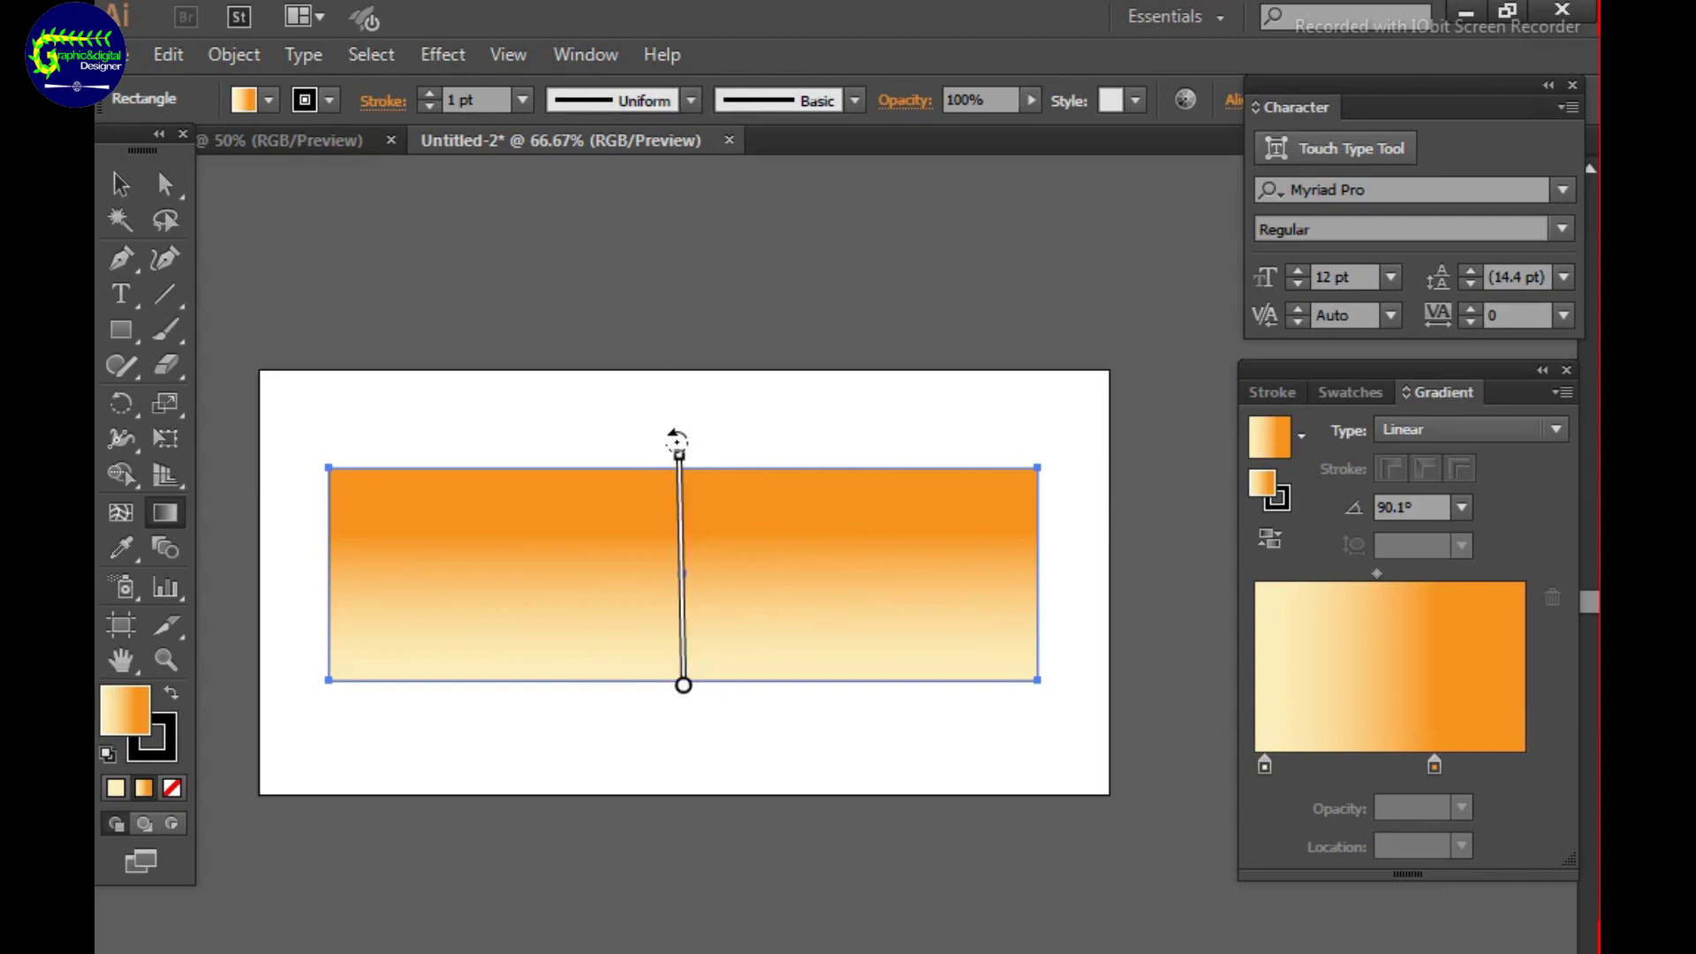
drag(674, 444, 650, 449)
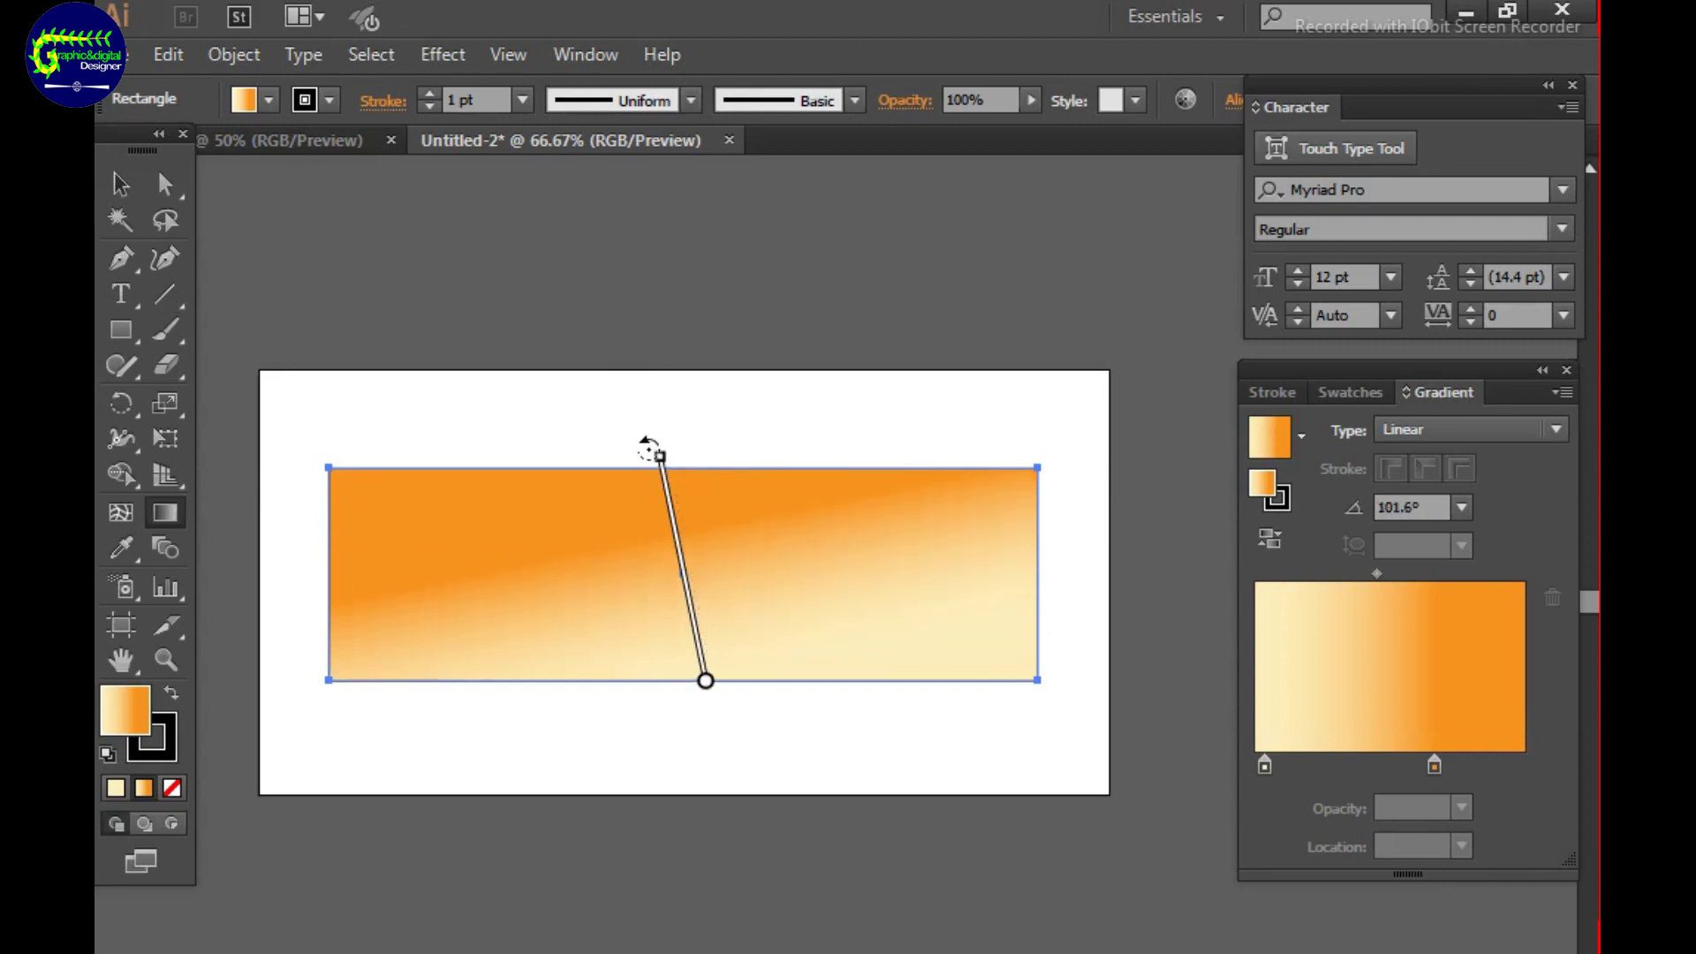
Deselect the banner and check it at 100% before zooming back out to the artboard.
key(v)
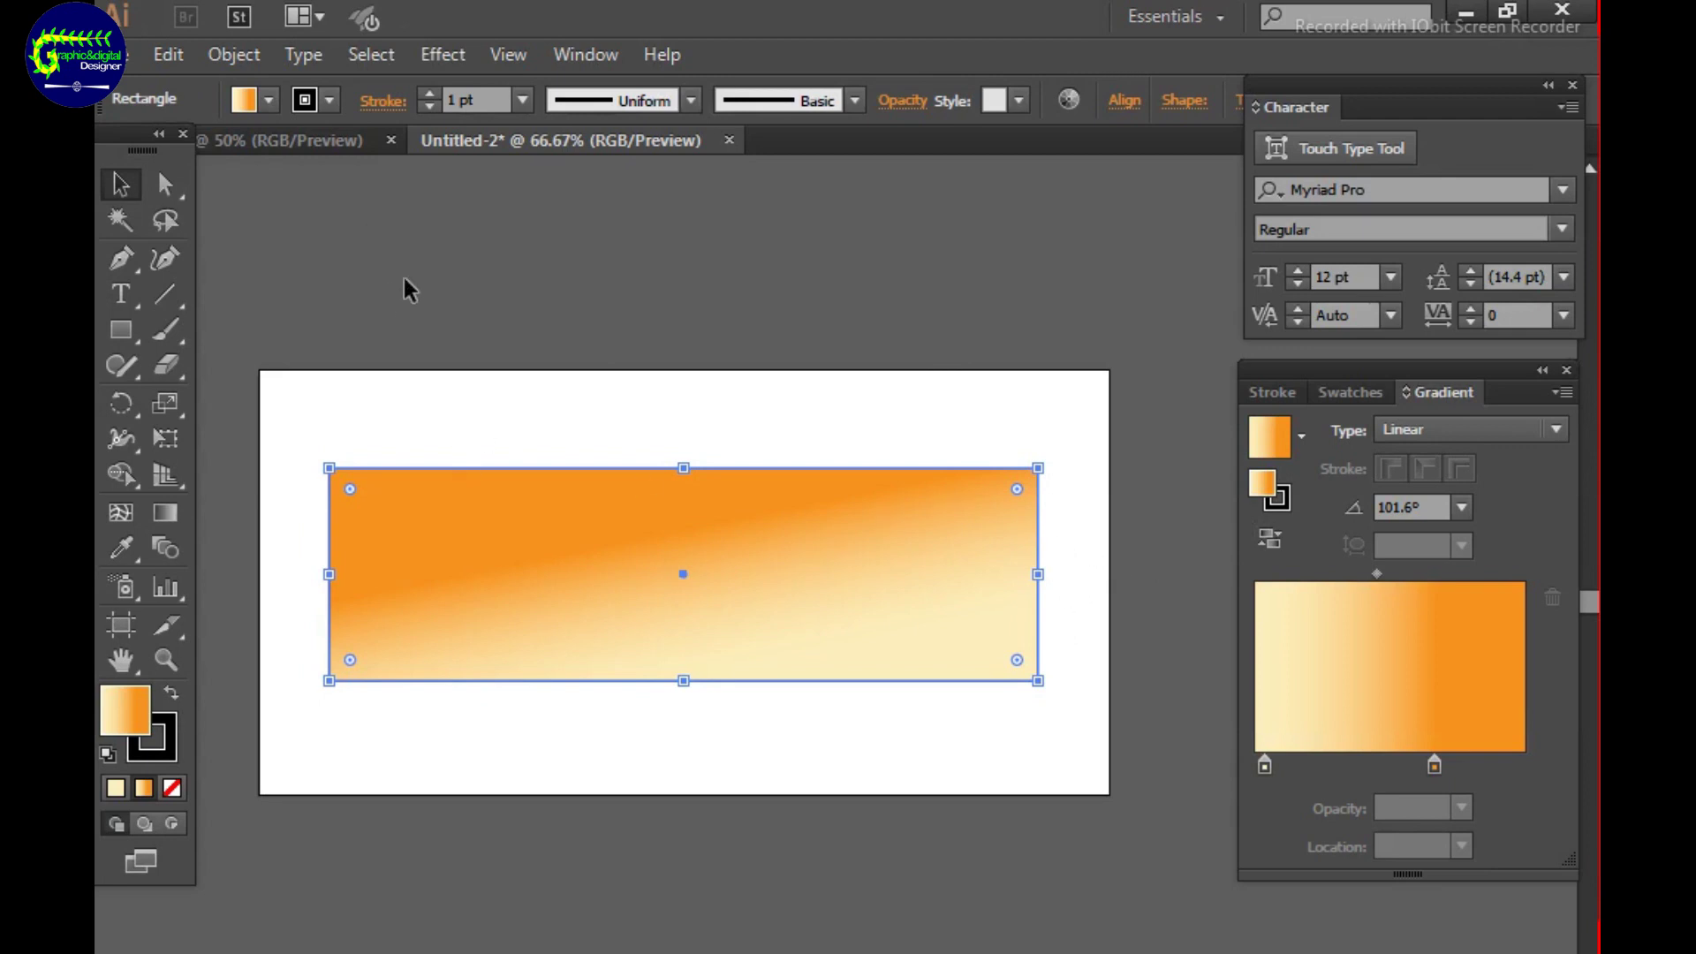
click(234, 53)
click(977, 235)
key(ctrl+plus)
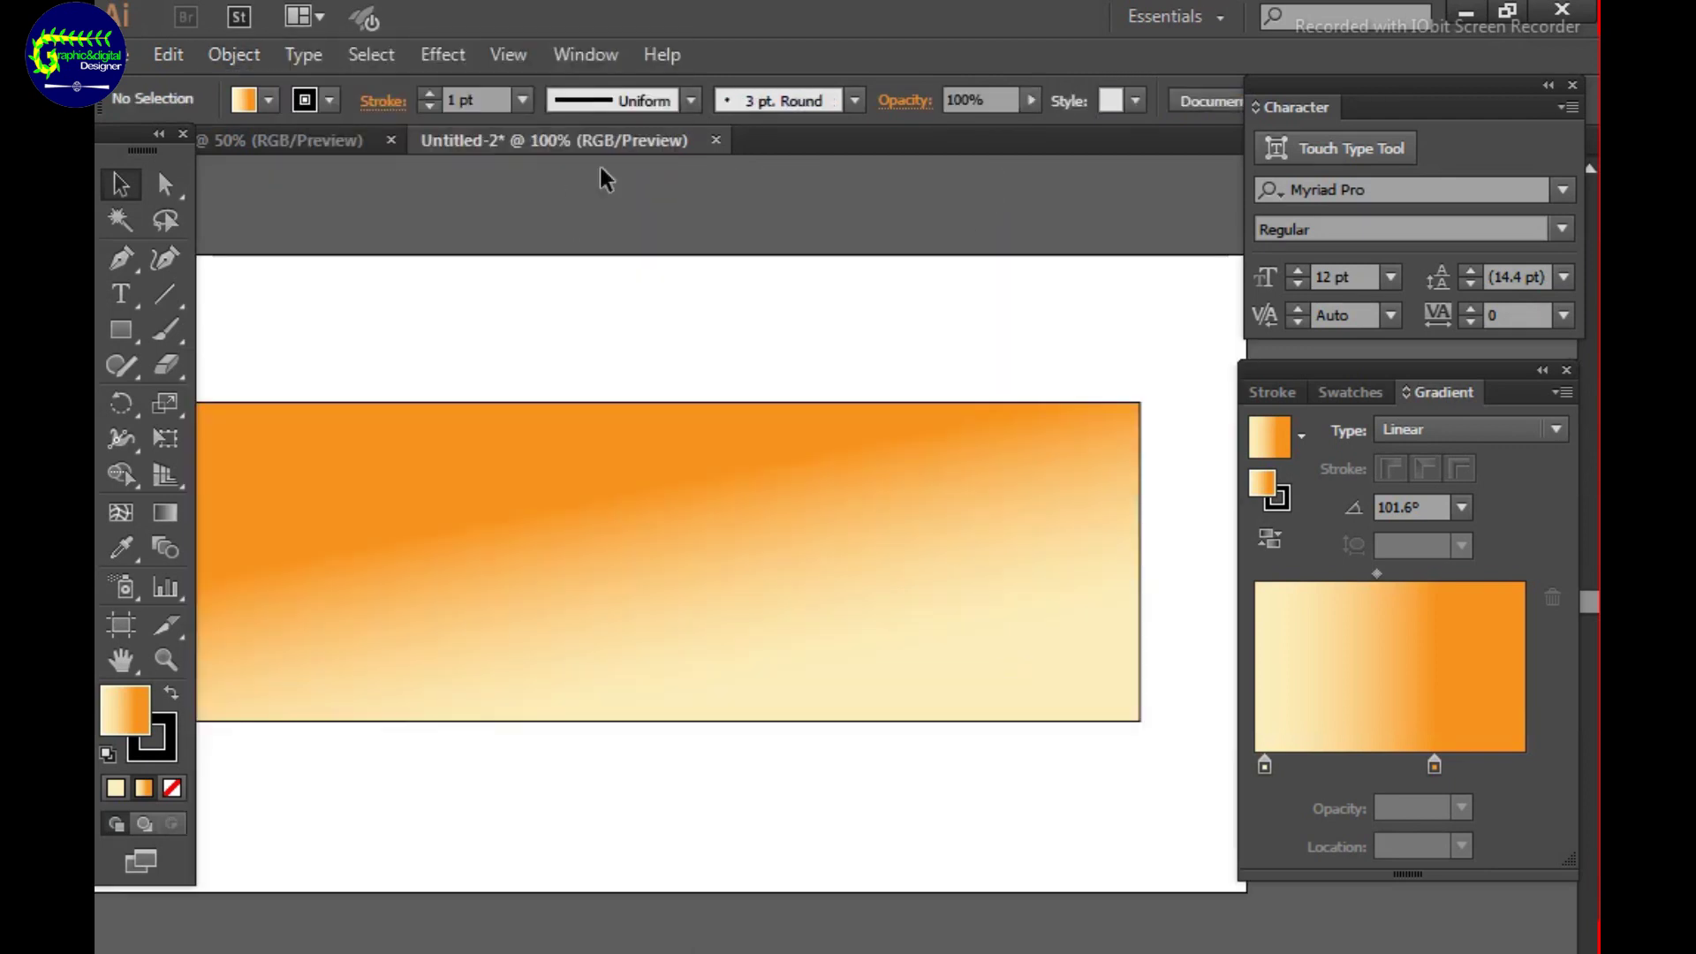
key(ctrl+minus)
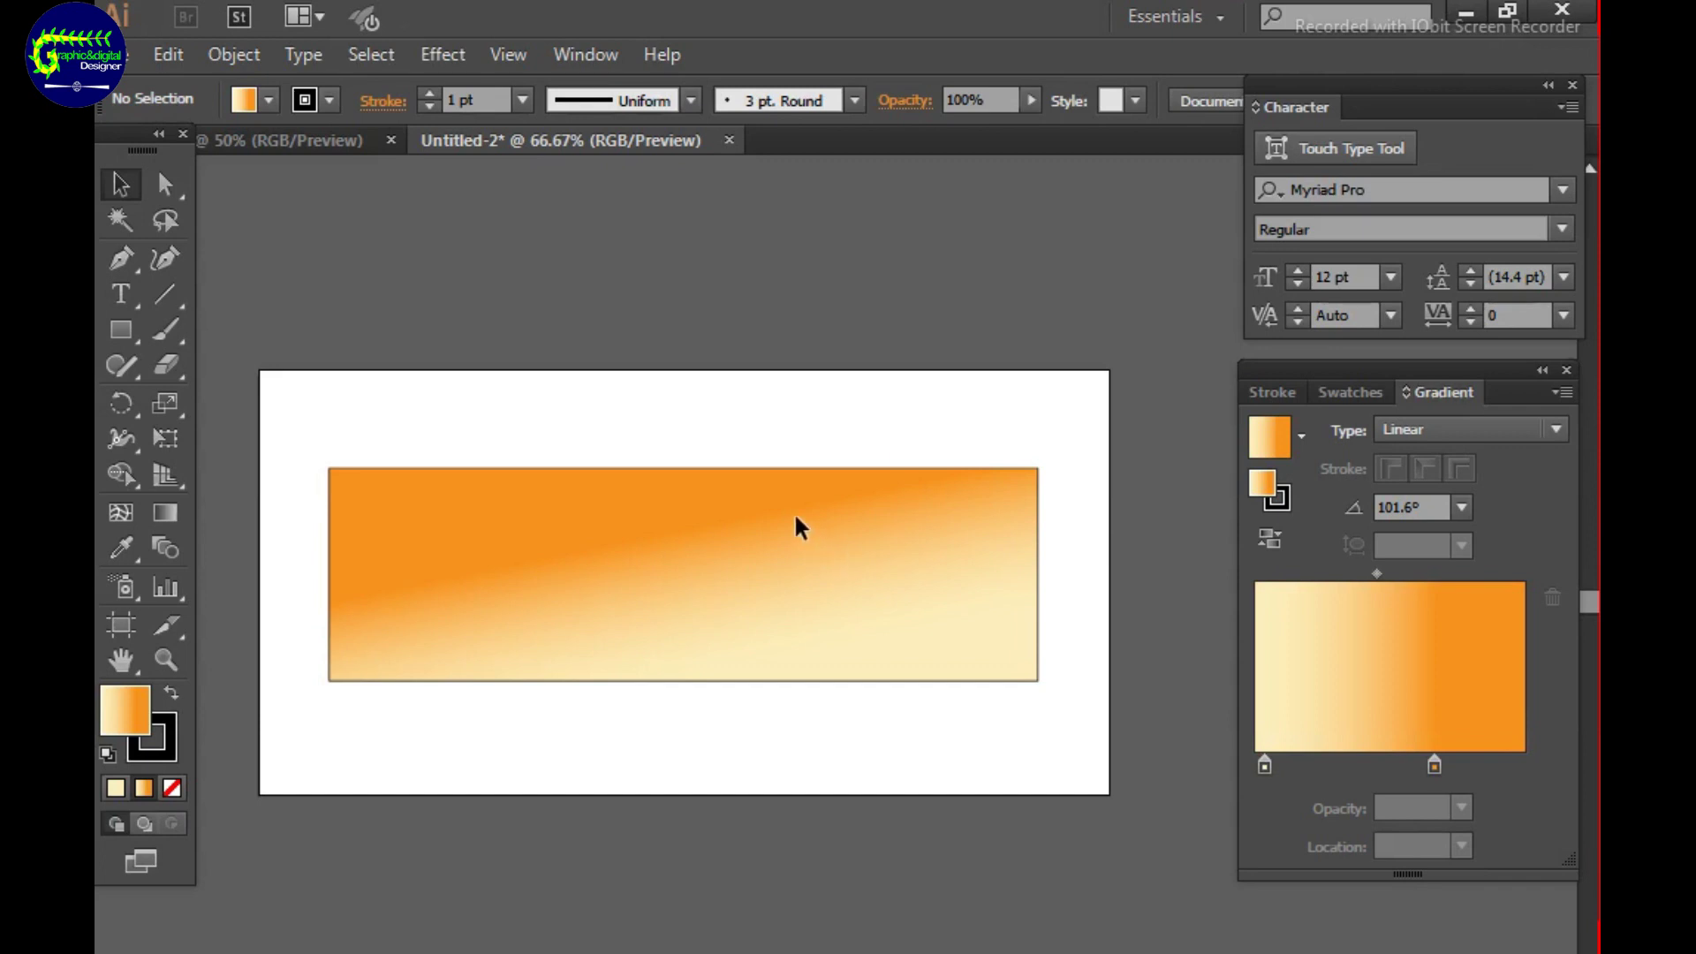
Draw a thin gradient strip over the banner's lower band and shift its midpoint to 87%.
click(119, 329)
drag(323, 605, 1038, 680)
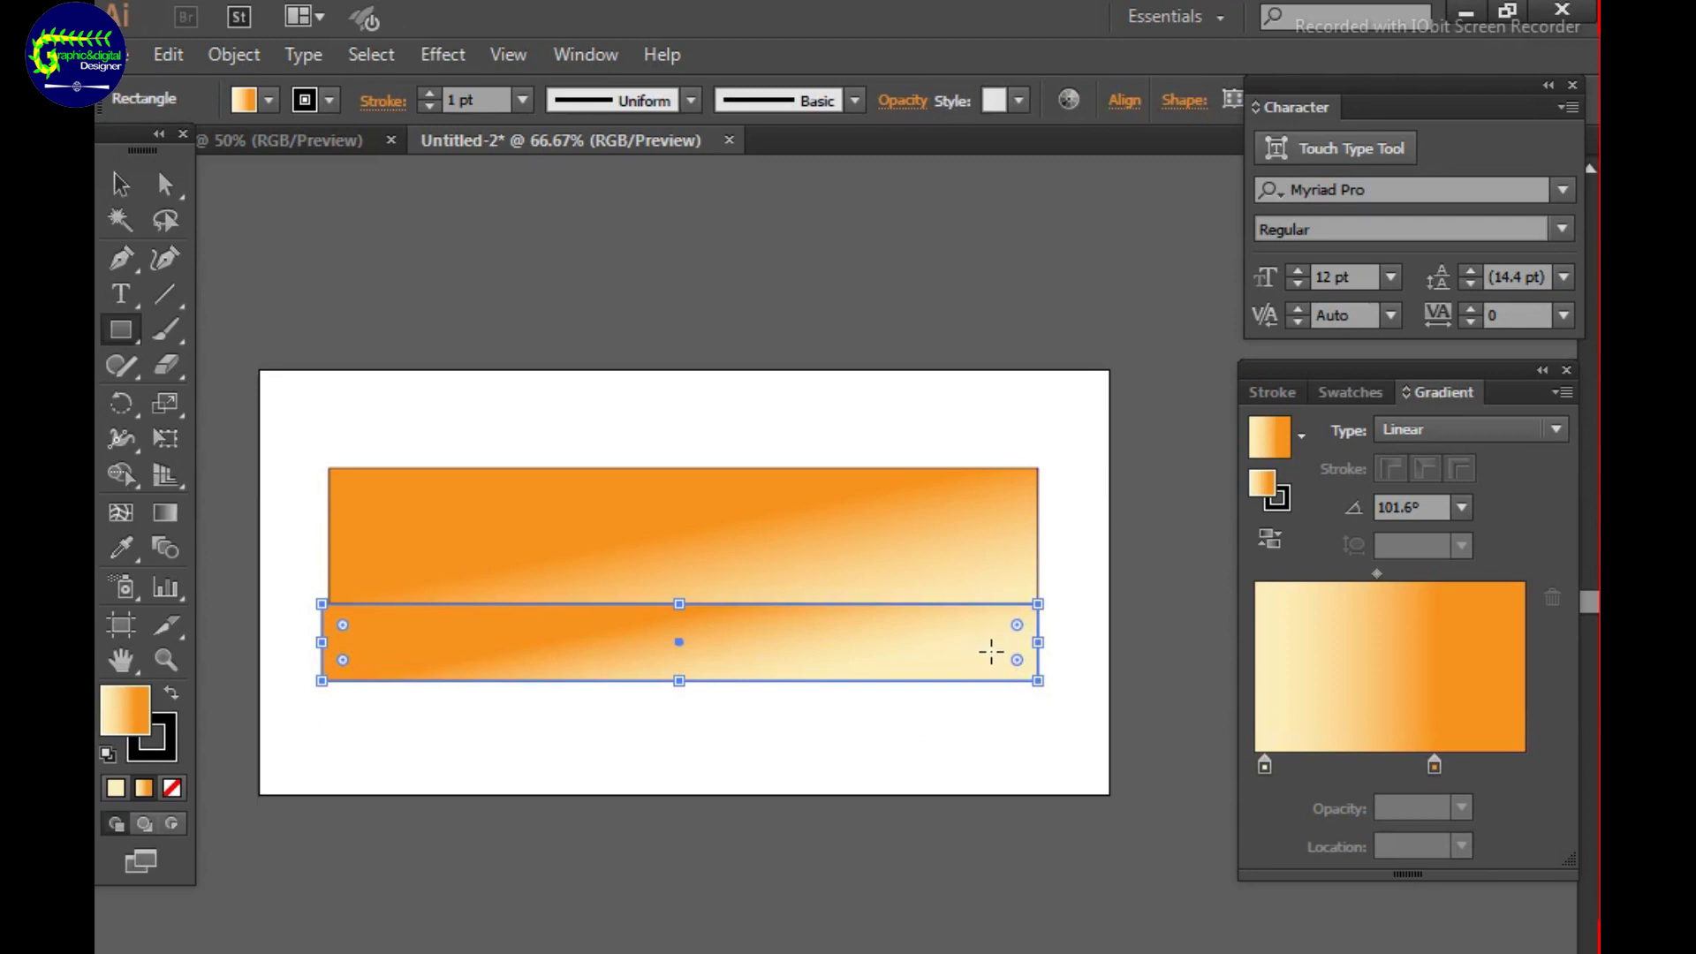
click(1435, 765)
drag(1377, 573, 1411, 573)
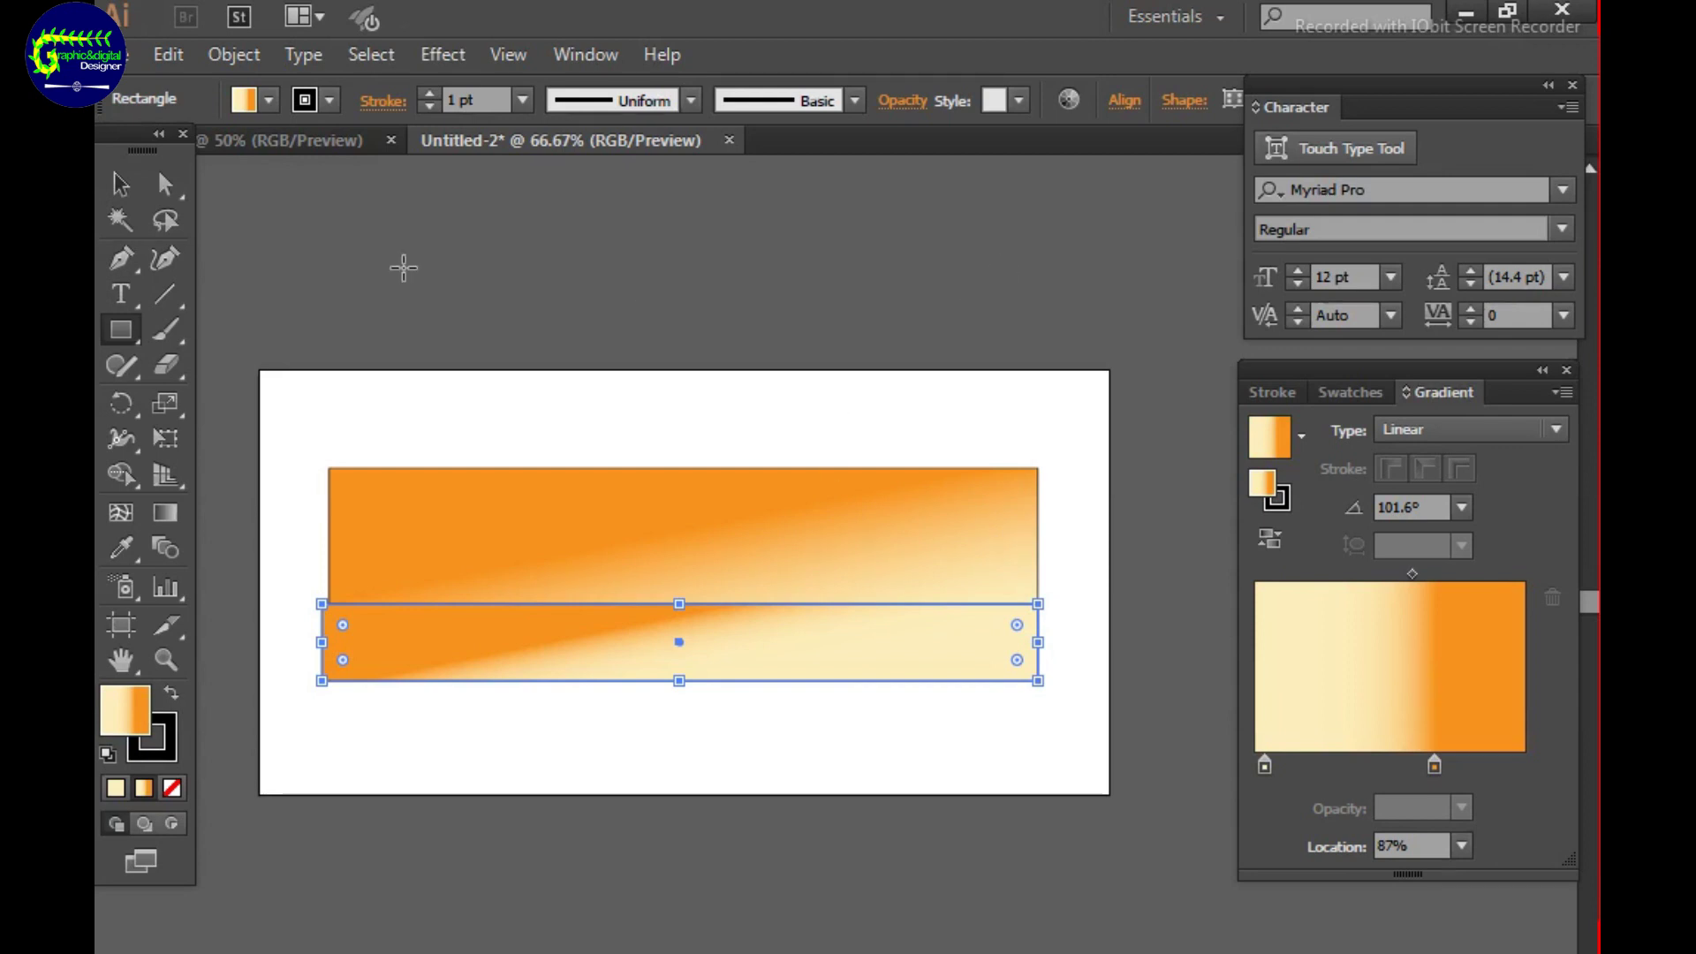
Set the strip's stroke to [None], adjust its corner, and deselect everything.
key(v)
click(1284, 500)
click(1350, 391)
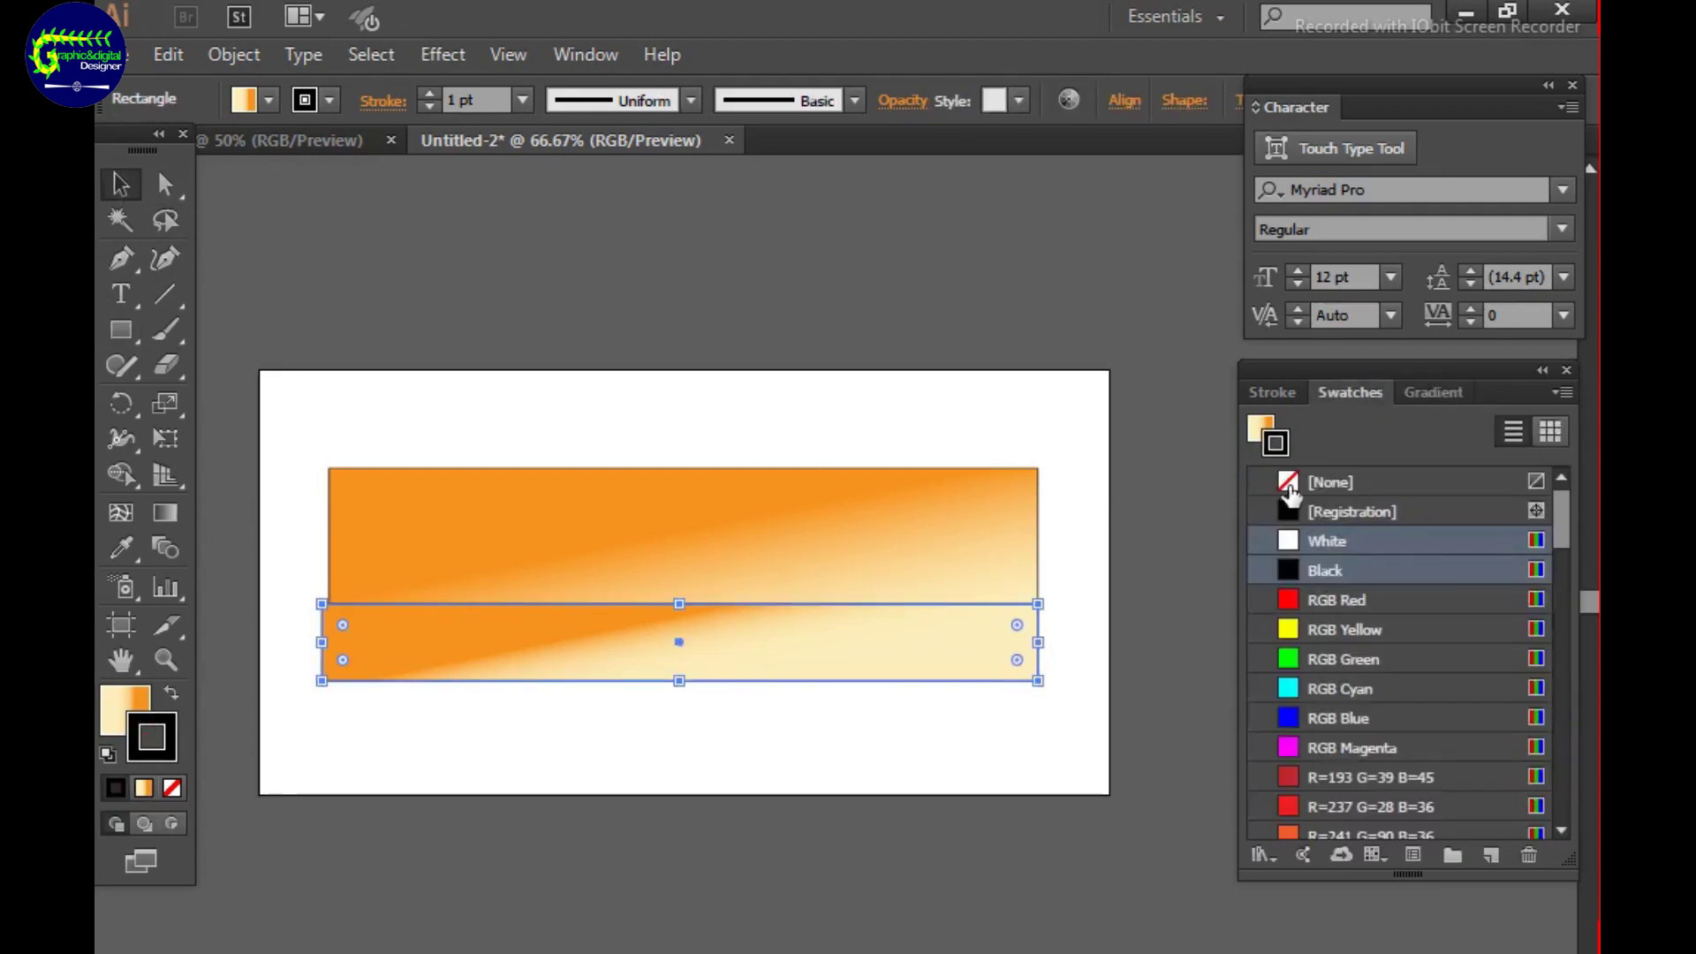
click(1330, 482)
key(a)
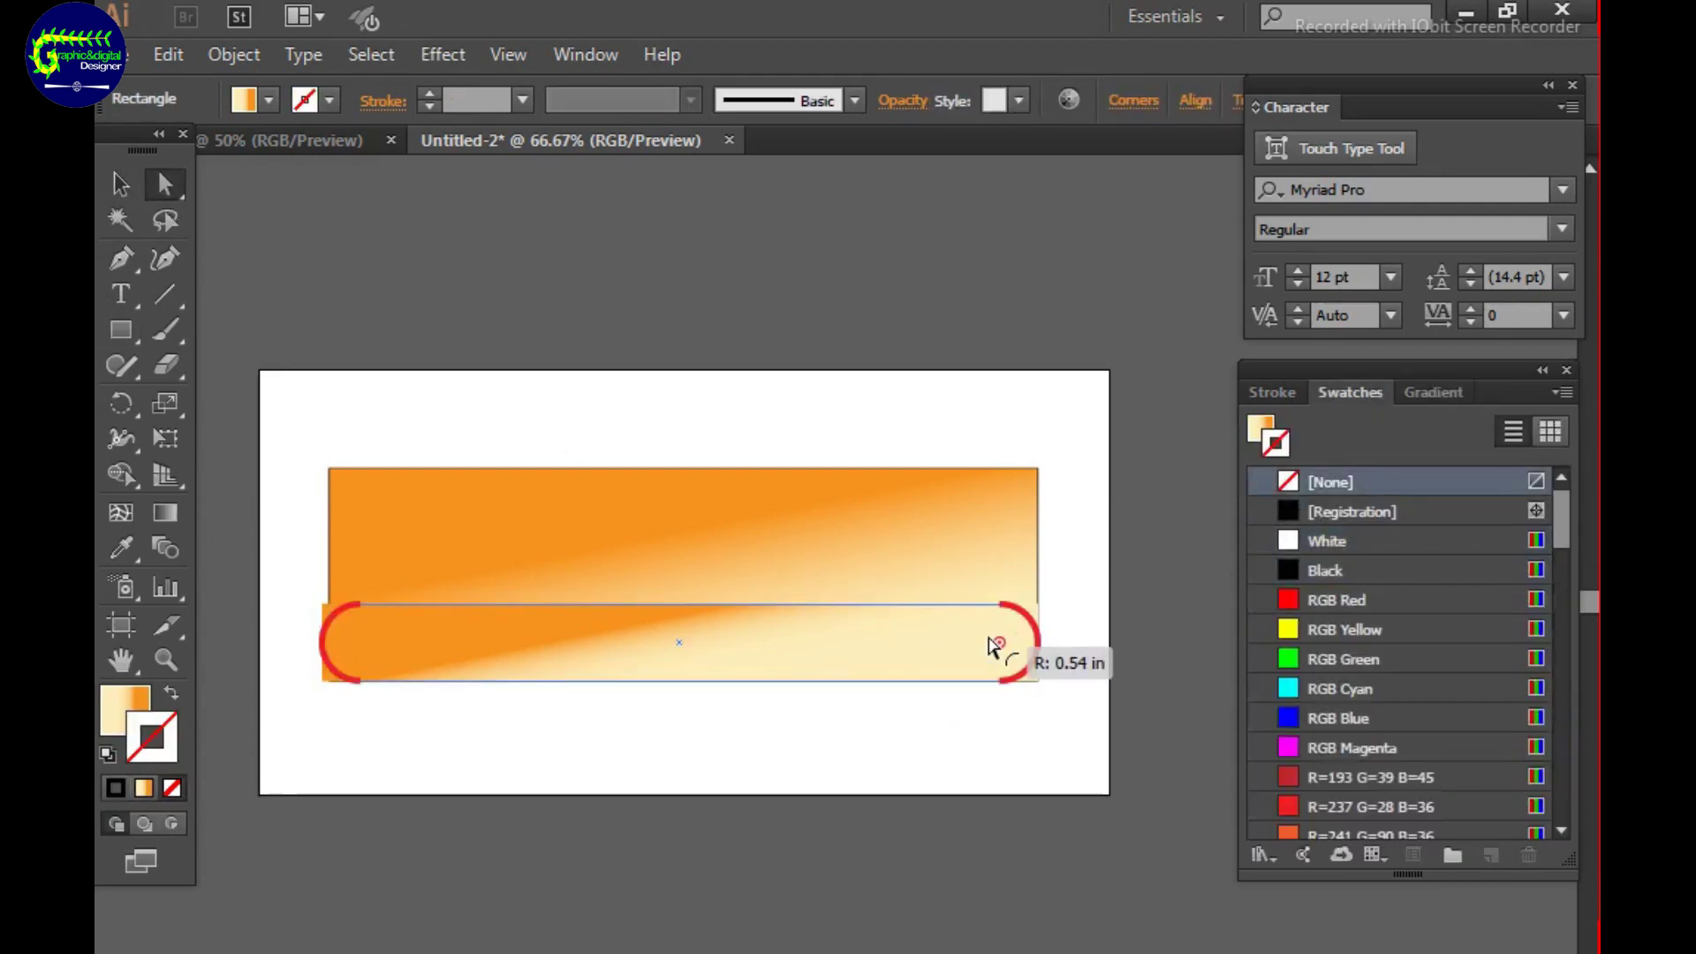
drag(1022, 641, 1004, 651)
click(750, 725)
Pen a closed hill path curving from the bottom-left corner to the banner's right edge.
key(p)
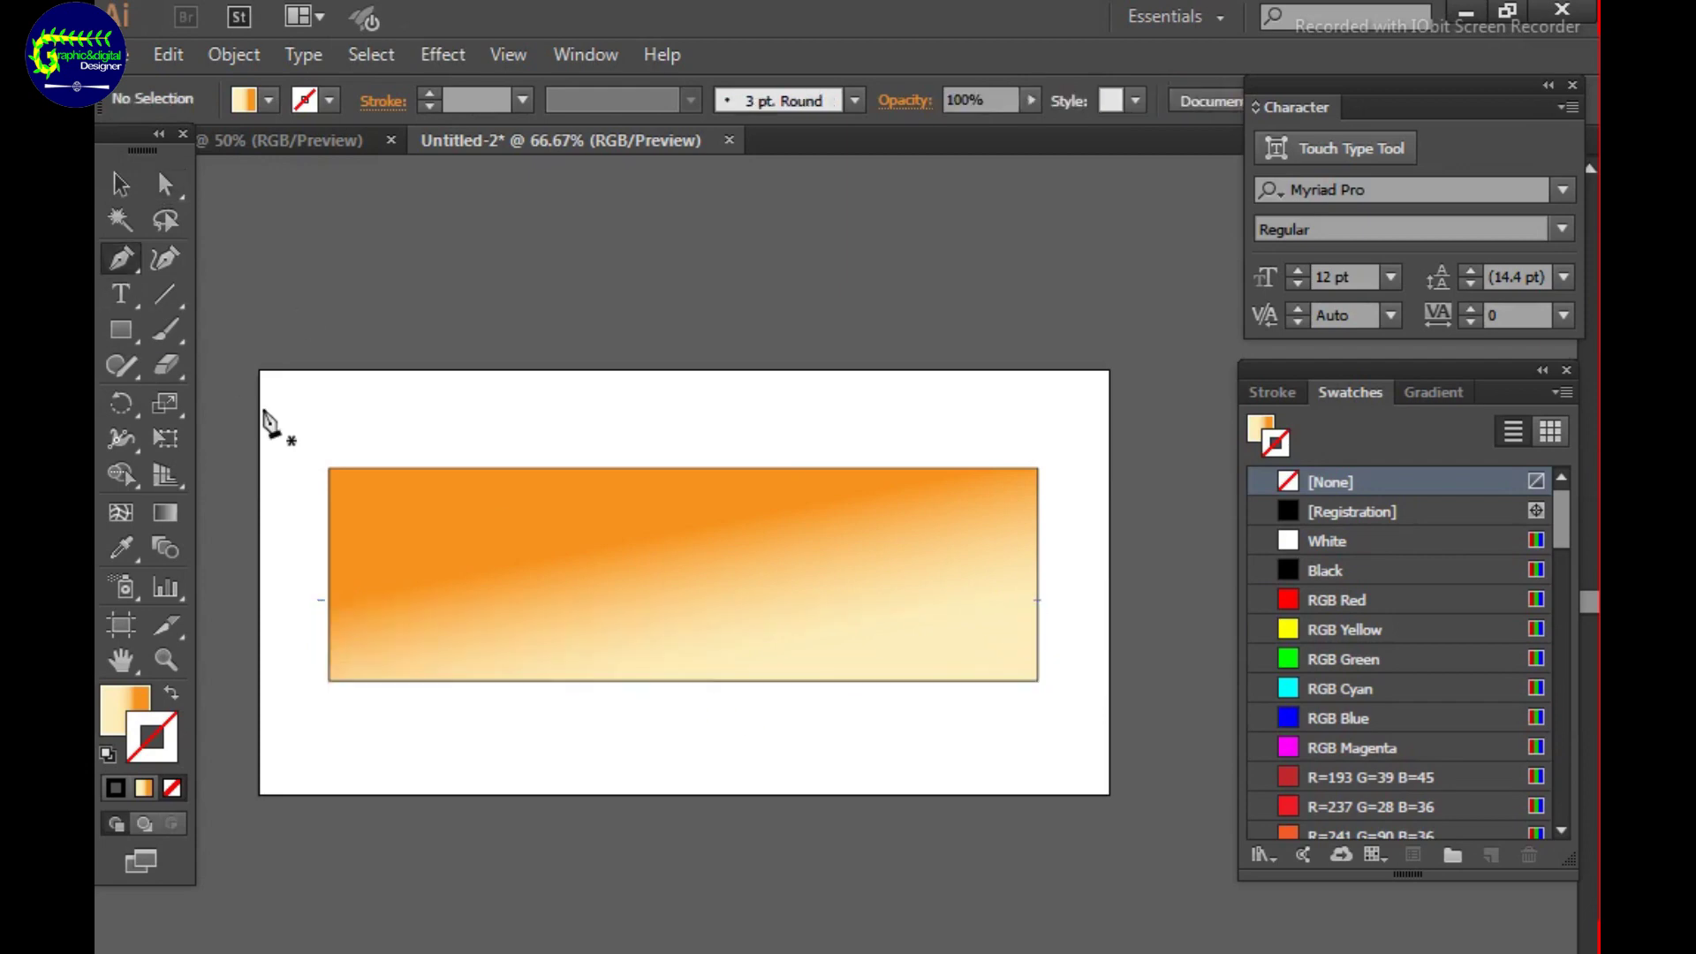
click(328, 677)
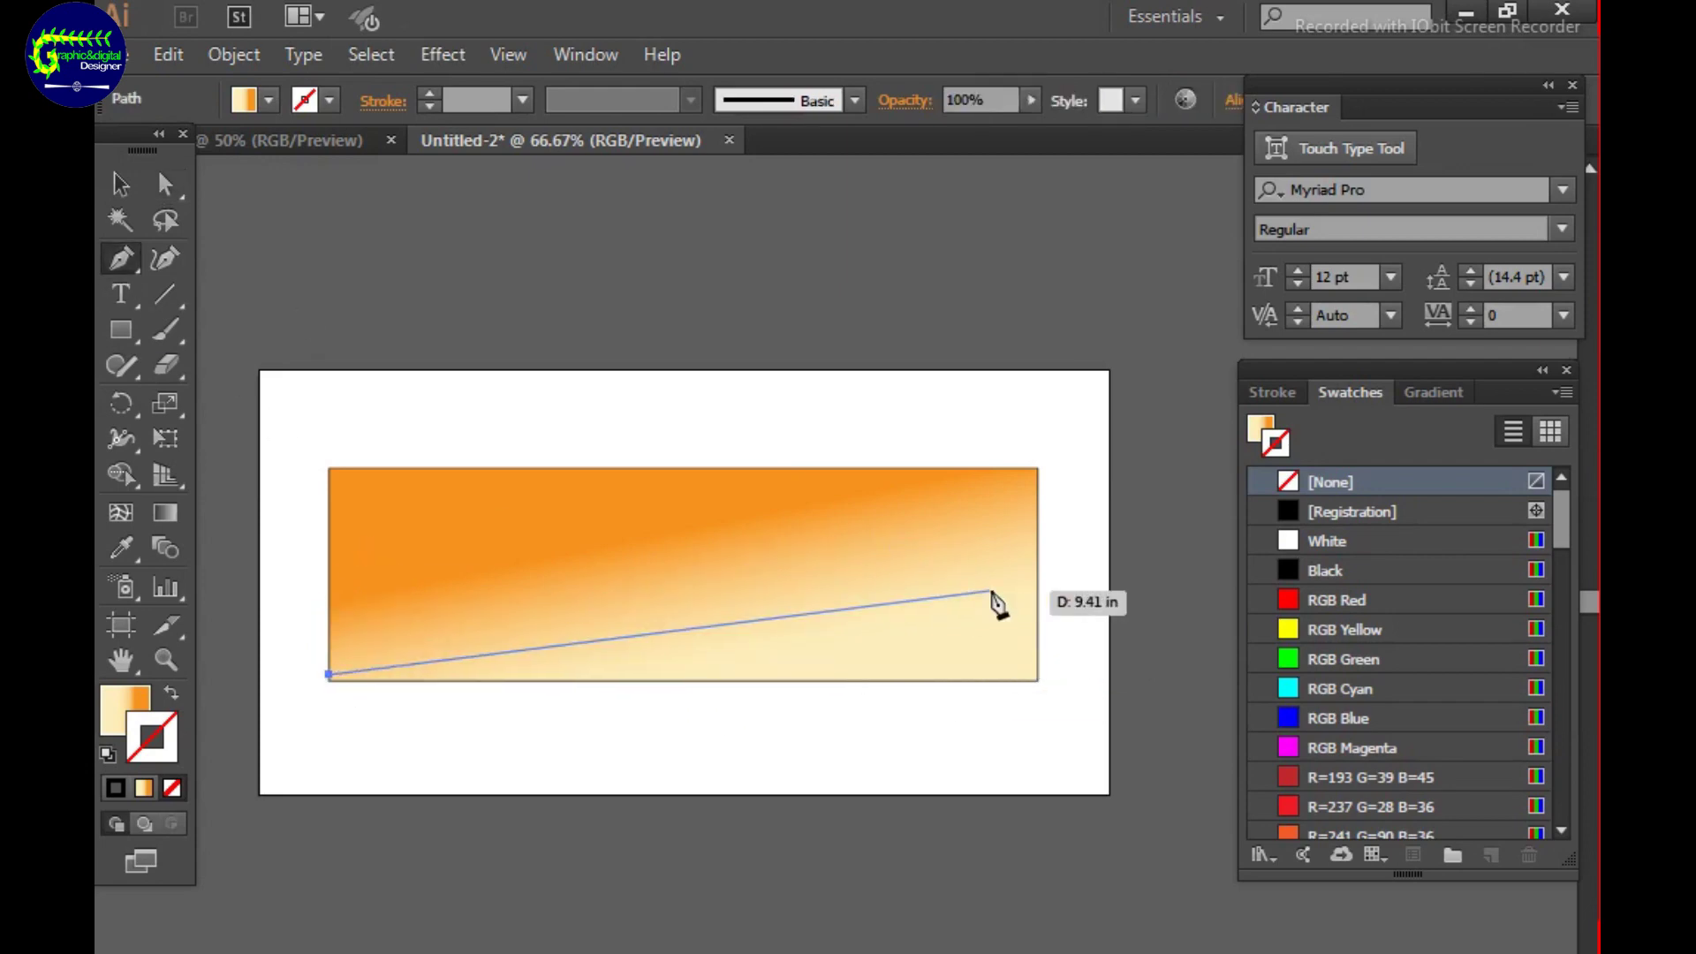
drag(1038, 632, 1480, 836)
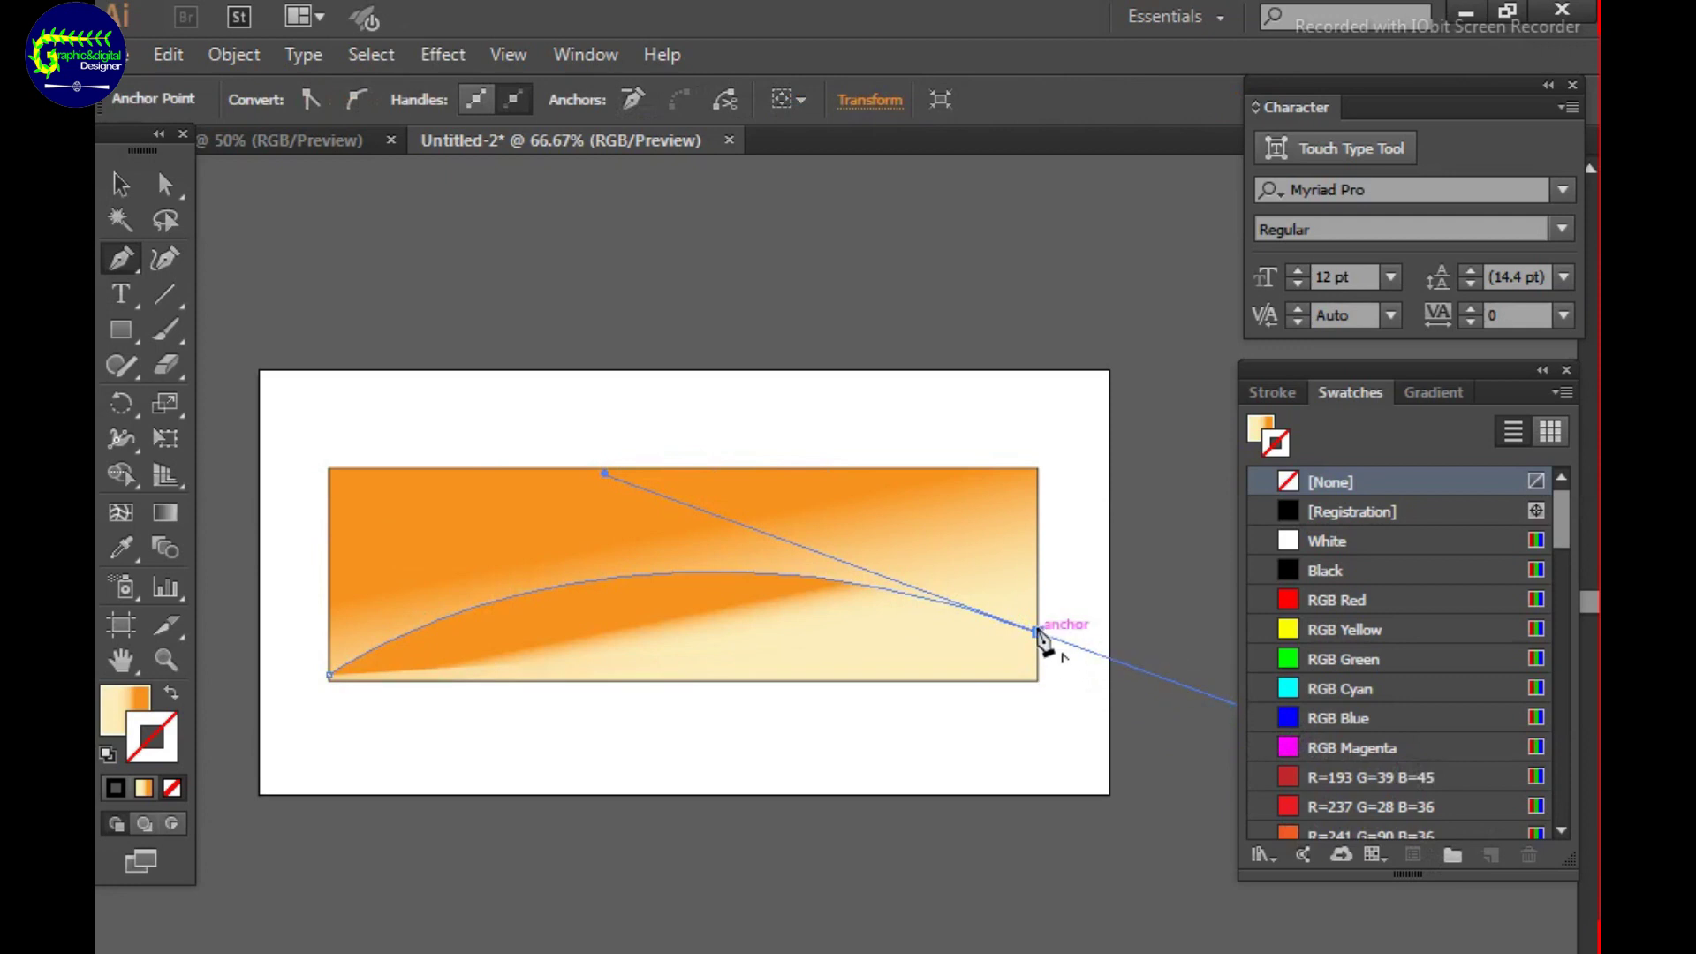
click(1039, 631)
click(1039, 680)
click(329, 678)
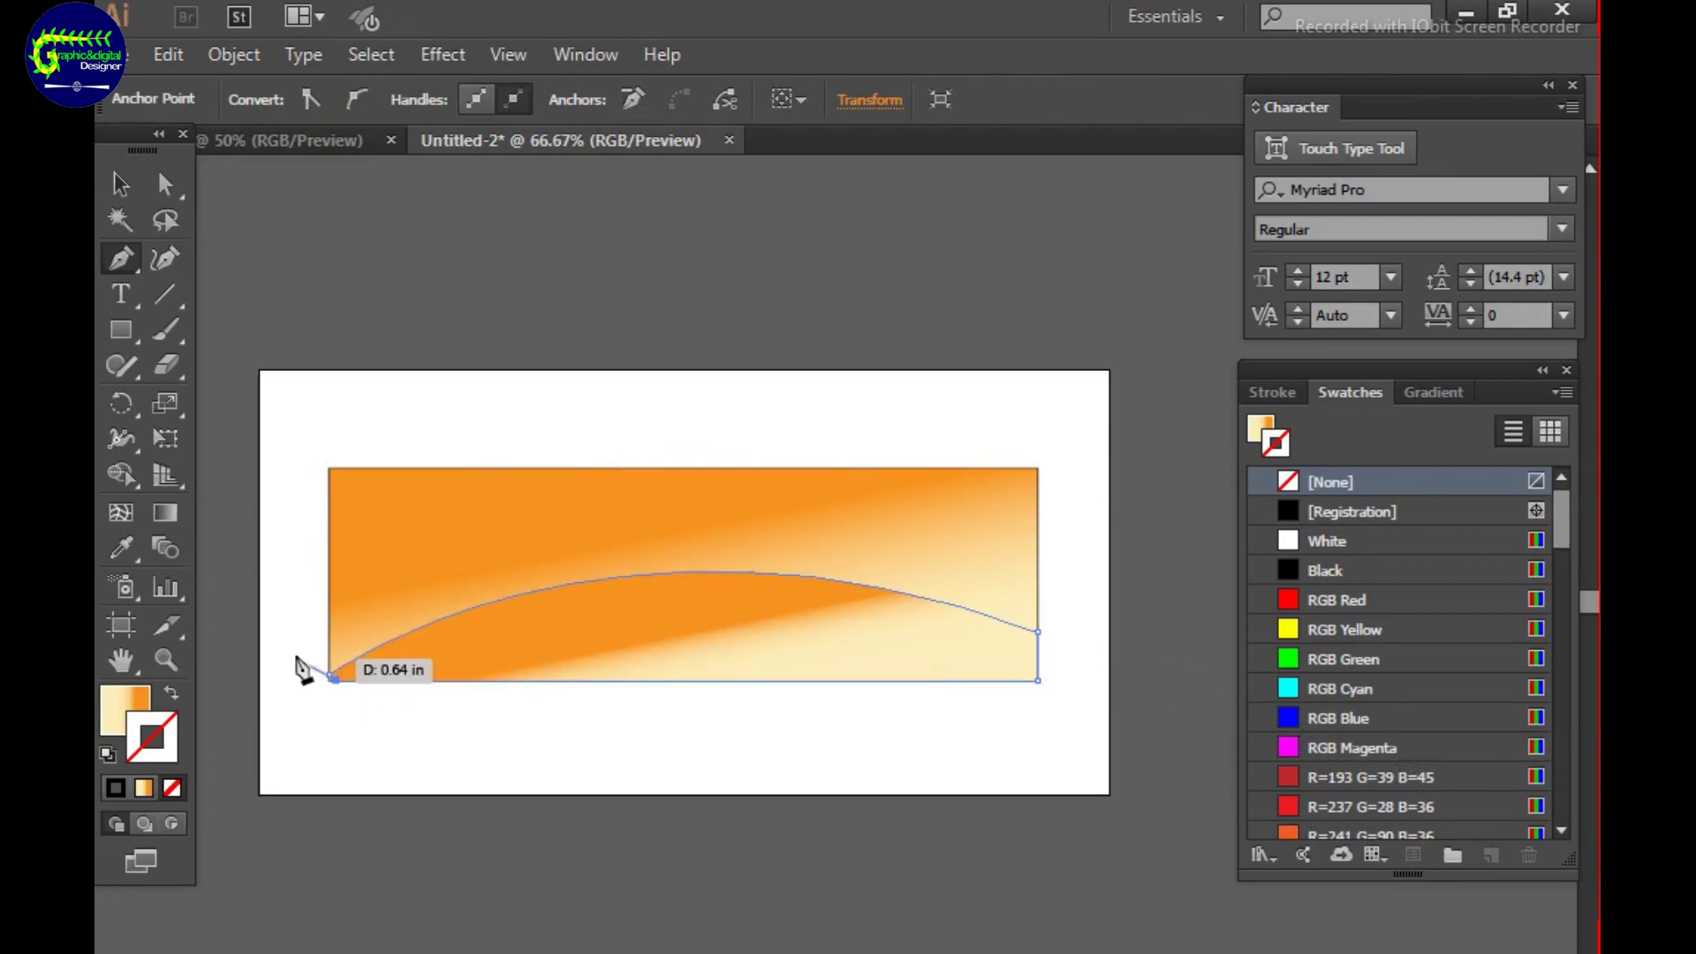
click(121, 184)
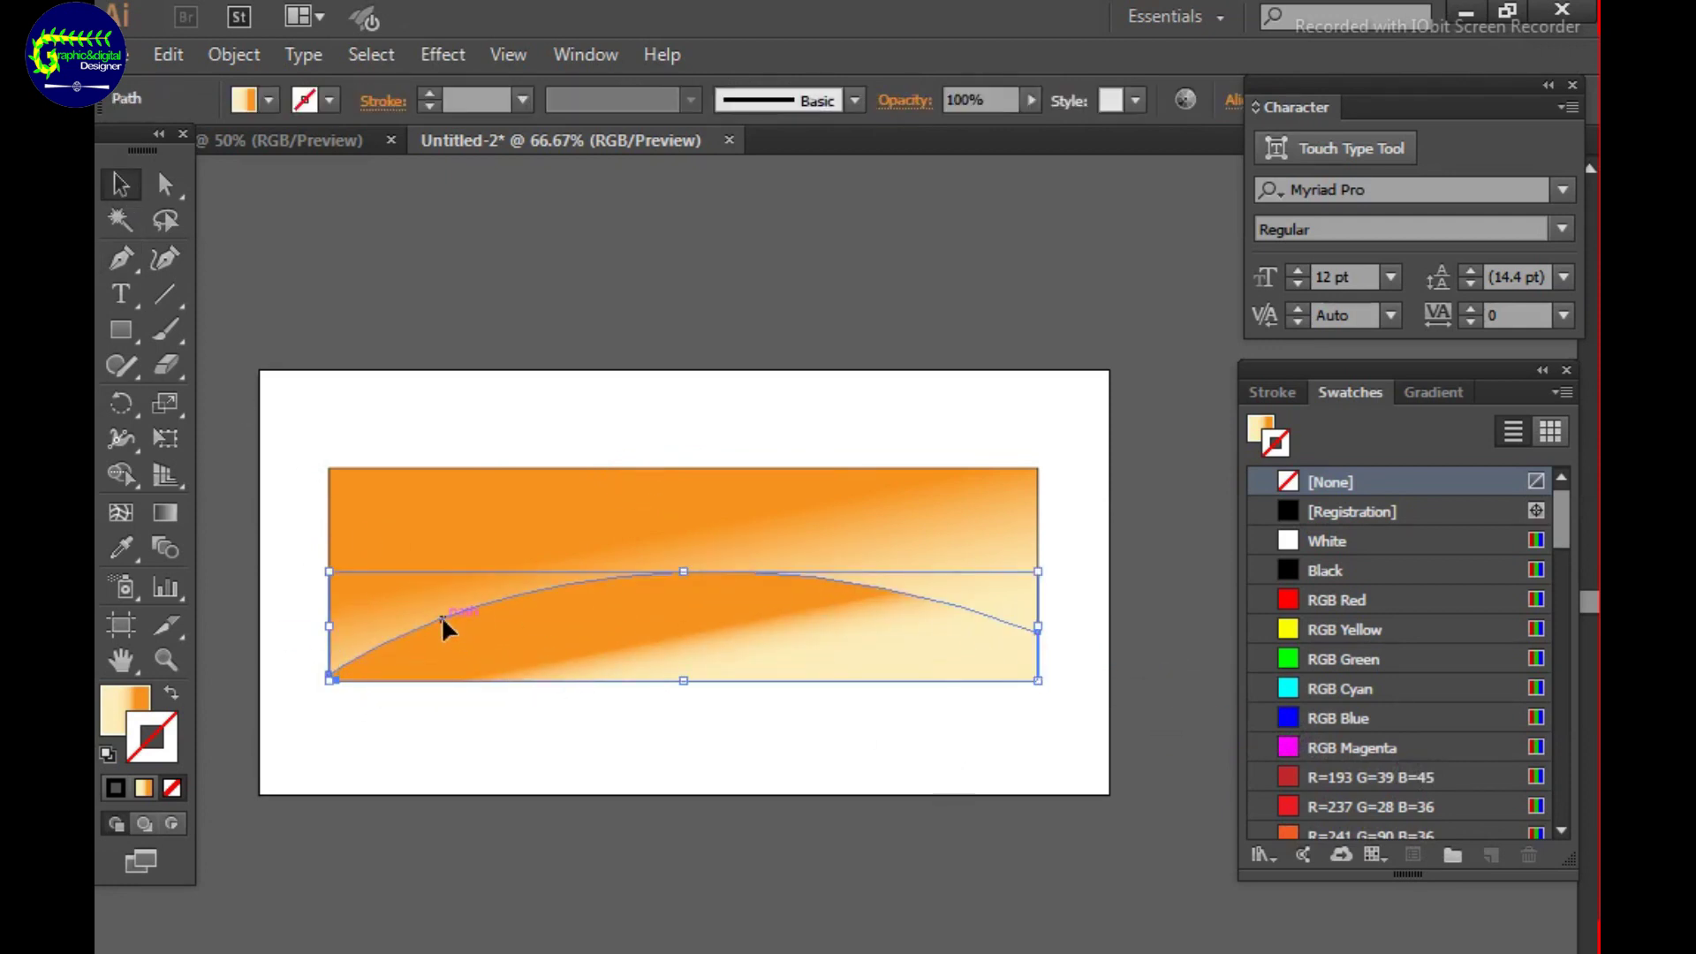
click(165, 184)
drag(333, 678, 341, 669)
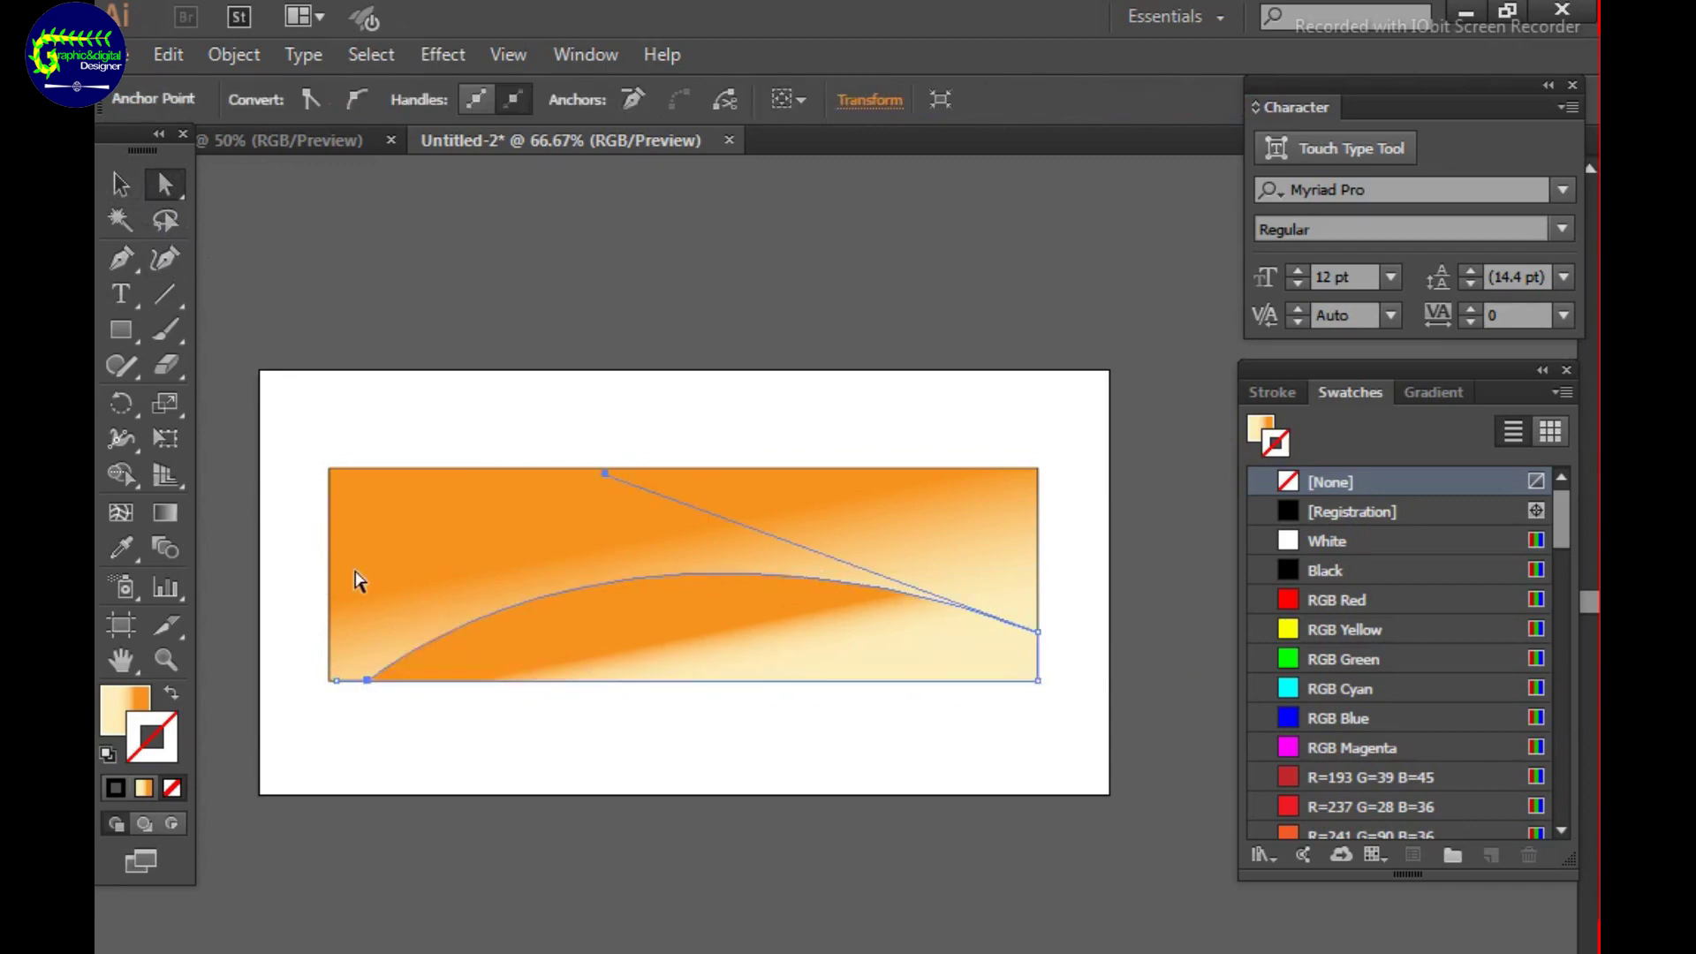
Zoom into the lower-left corner and pull curve handles from the hill's foot anchor.
key(z)
drag(359, 579, 574, 724)
key(p)
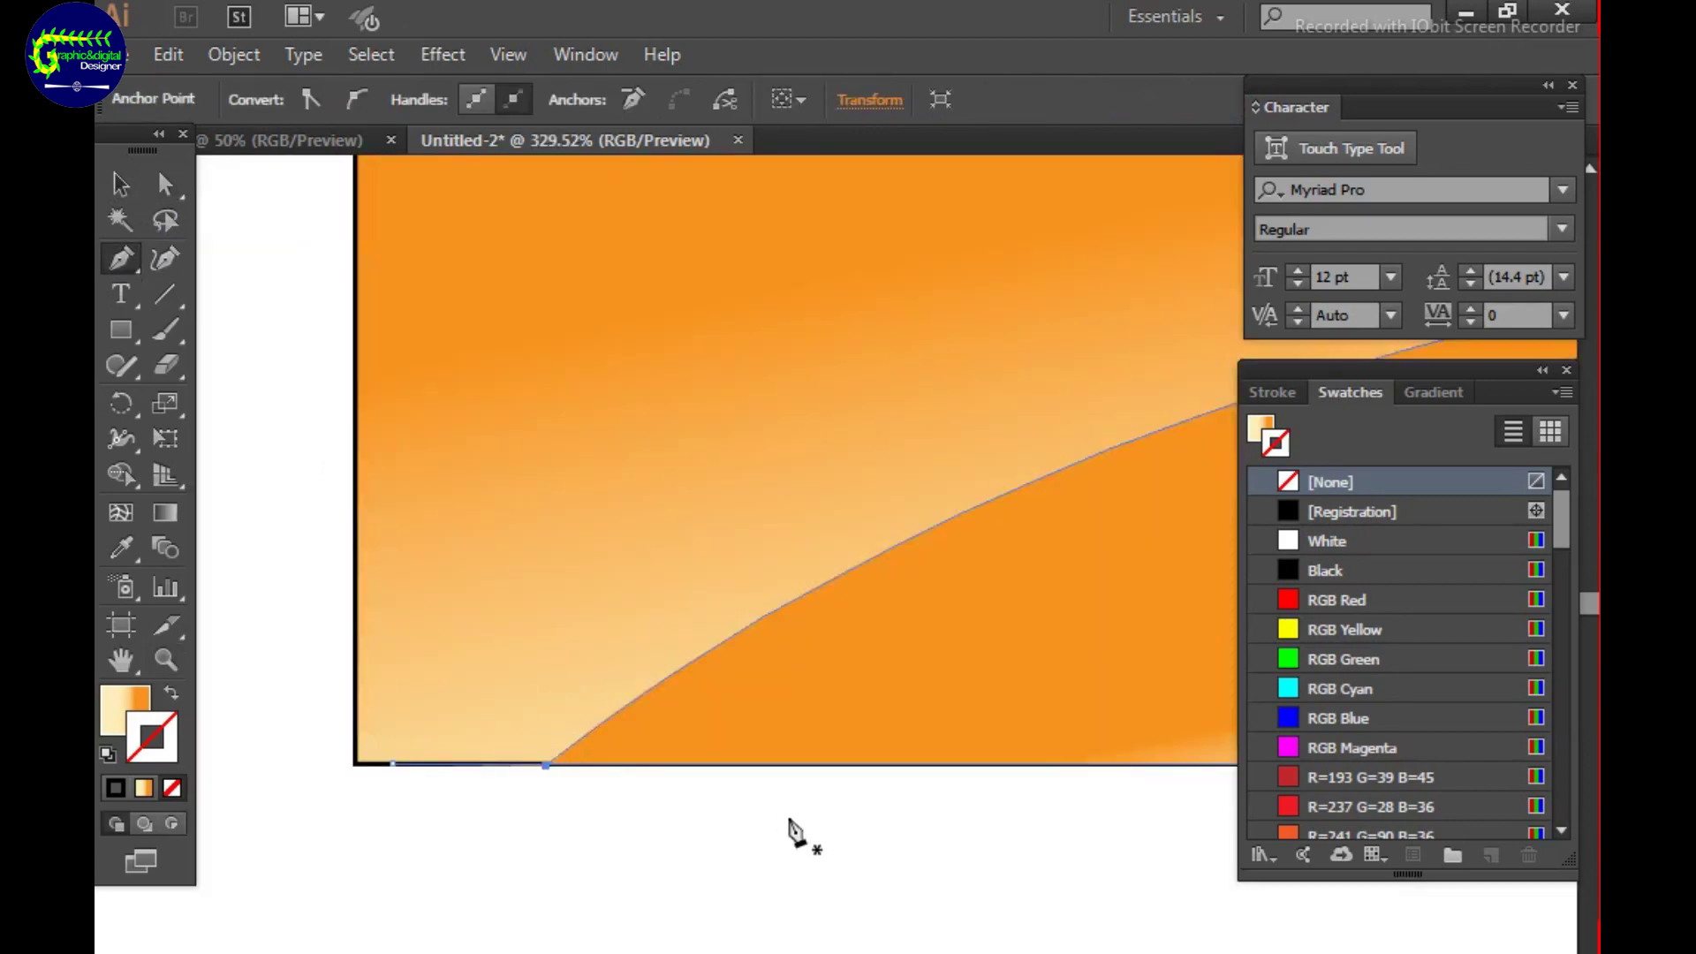
drag(559, 765, 643, 826)
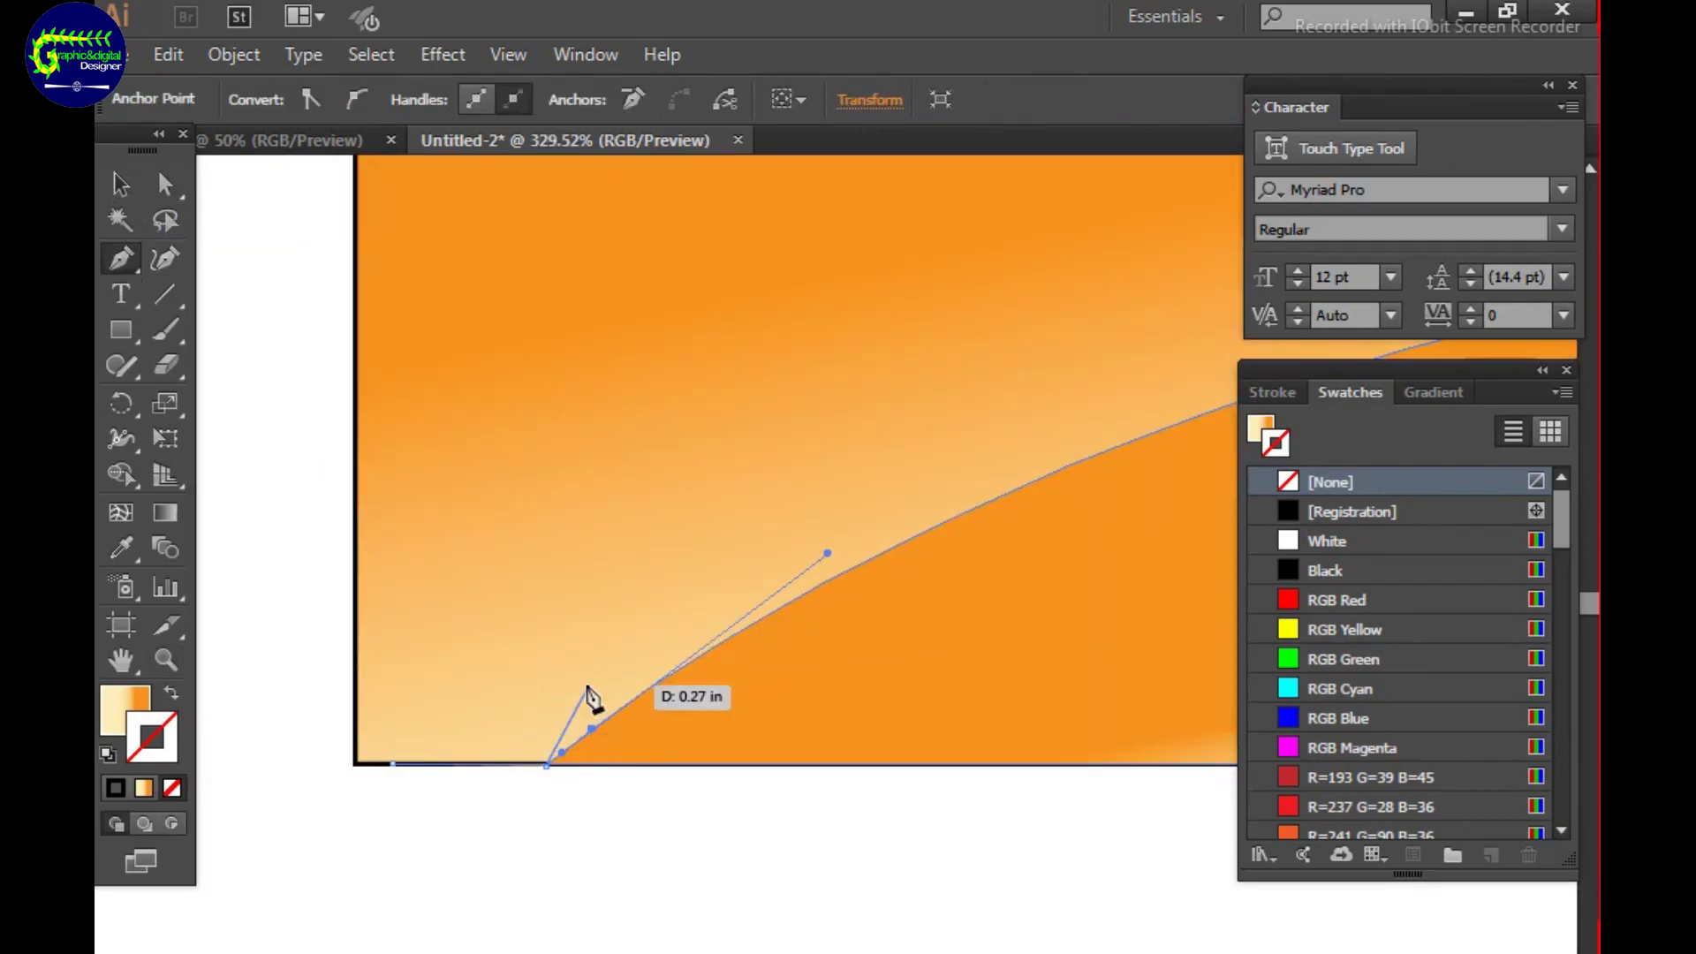
key(Tab)
key(Tab)
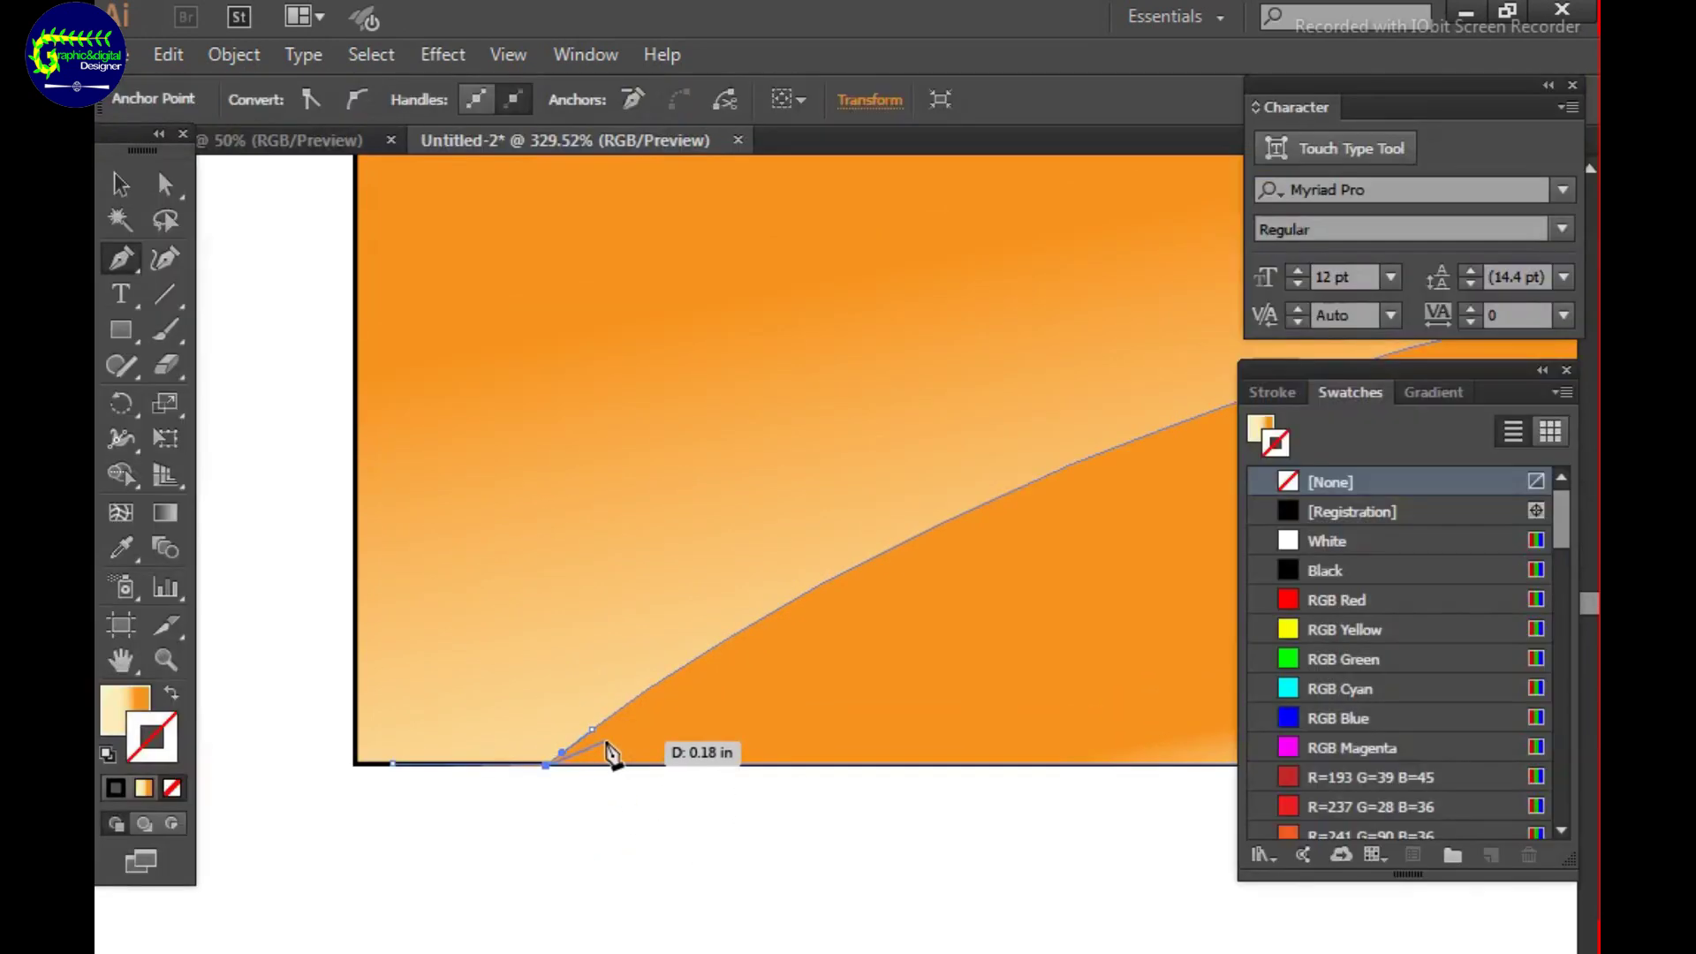
drag(644, 826, 609, 757)
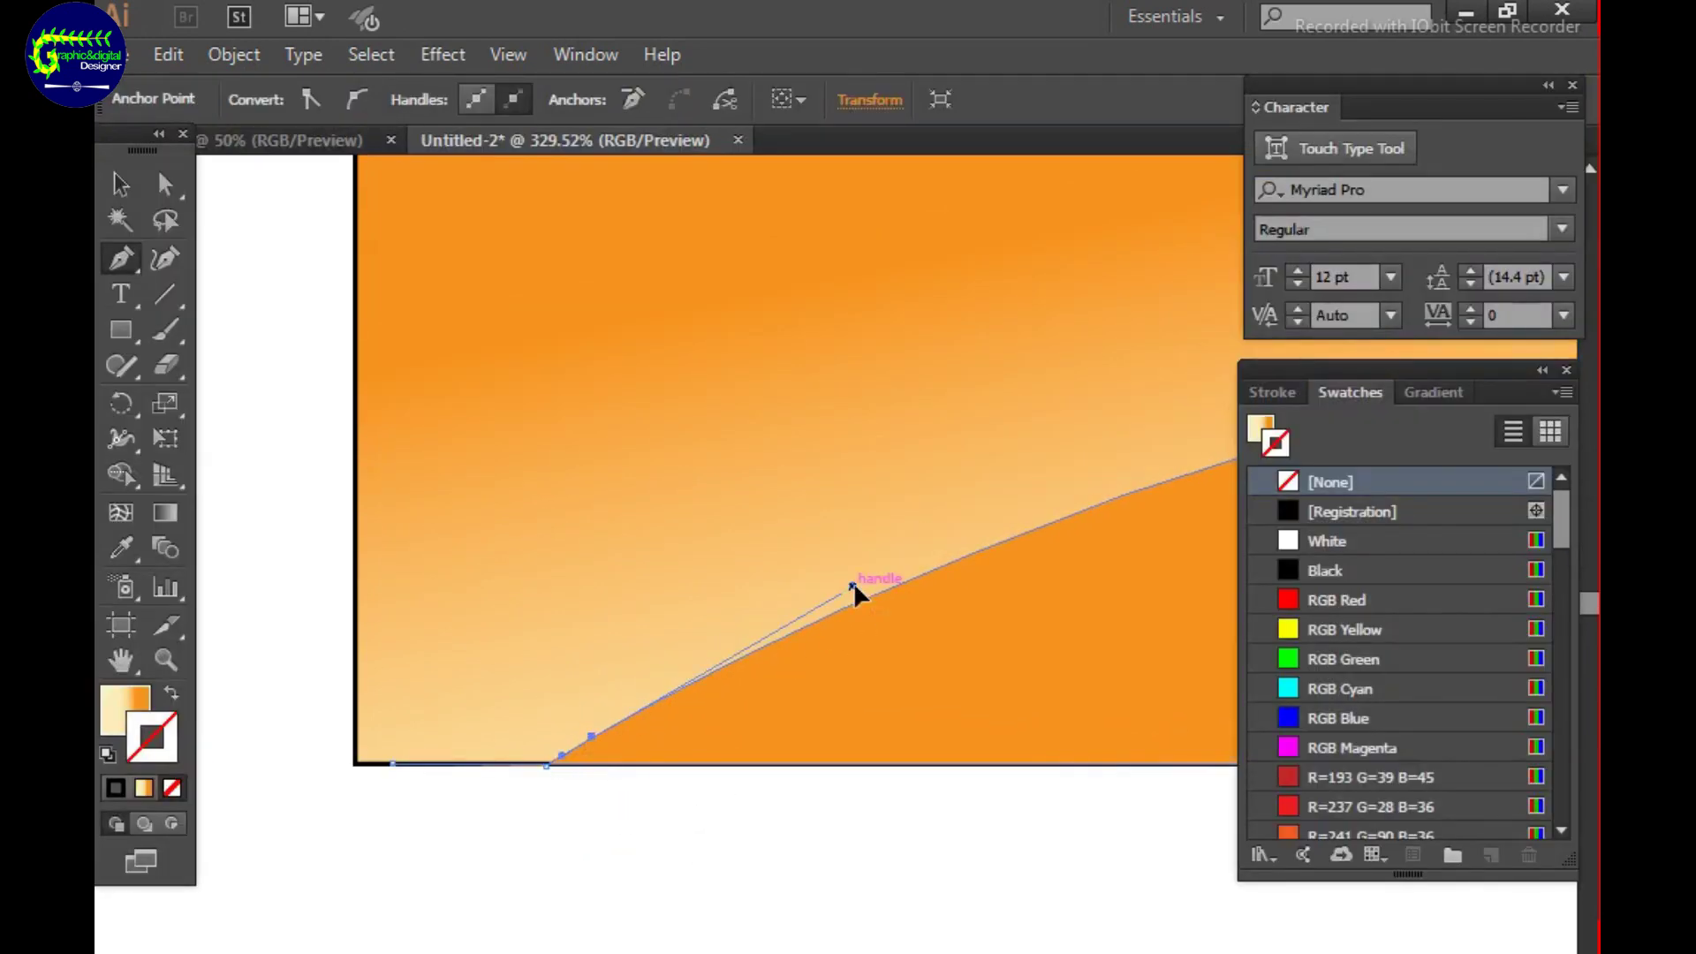
drag(854, 587, 826, 655)
key(v)
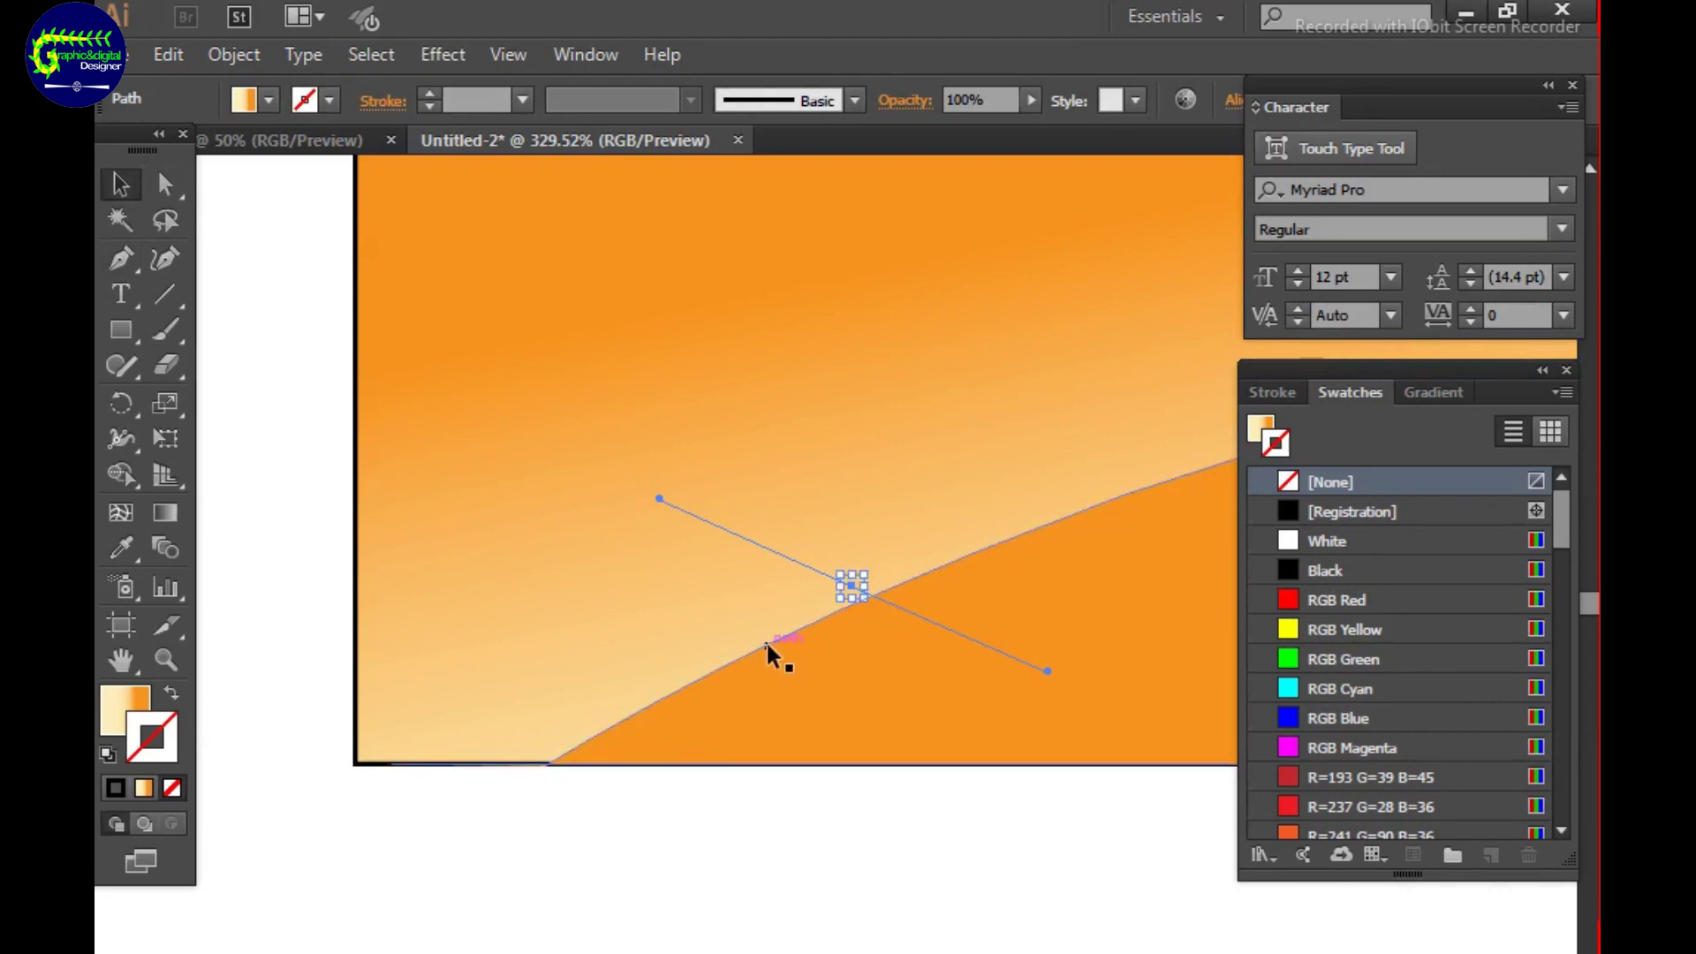
Reshape the hill by moving its foot anchor left and steepening the rising curve, then zoom out.
key(a)
click(592, 738)
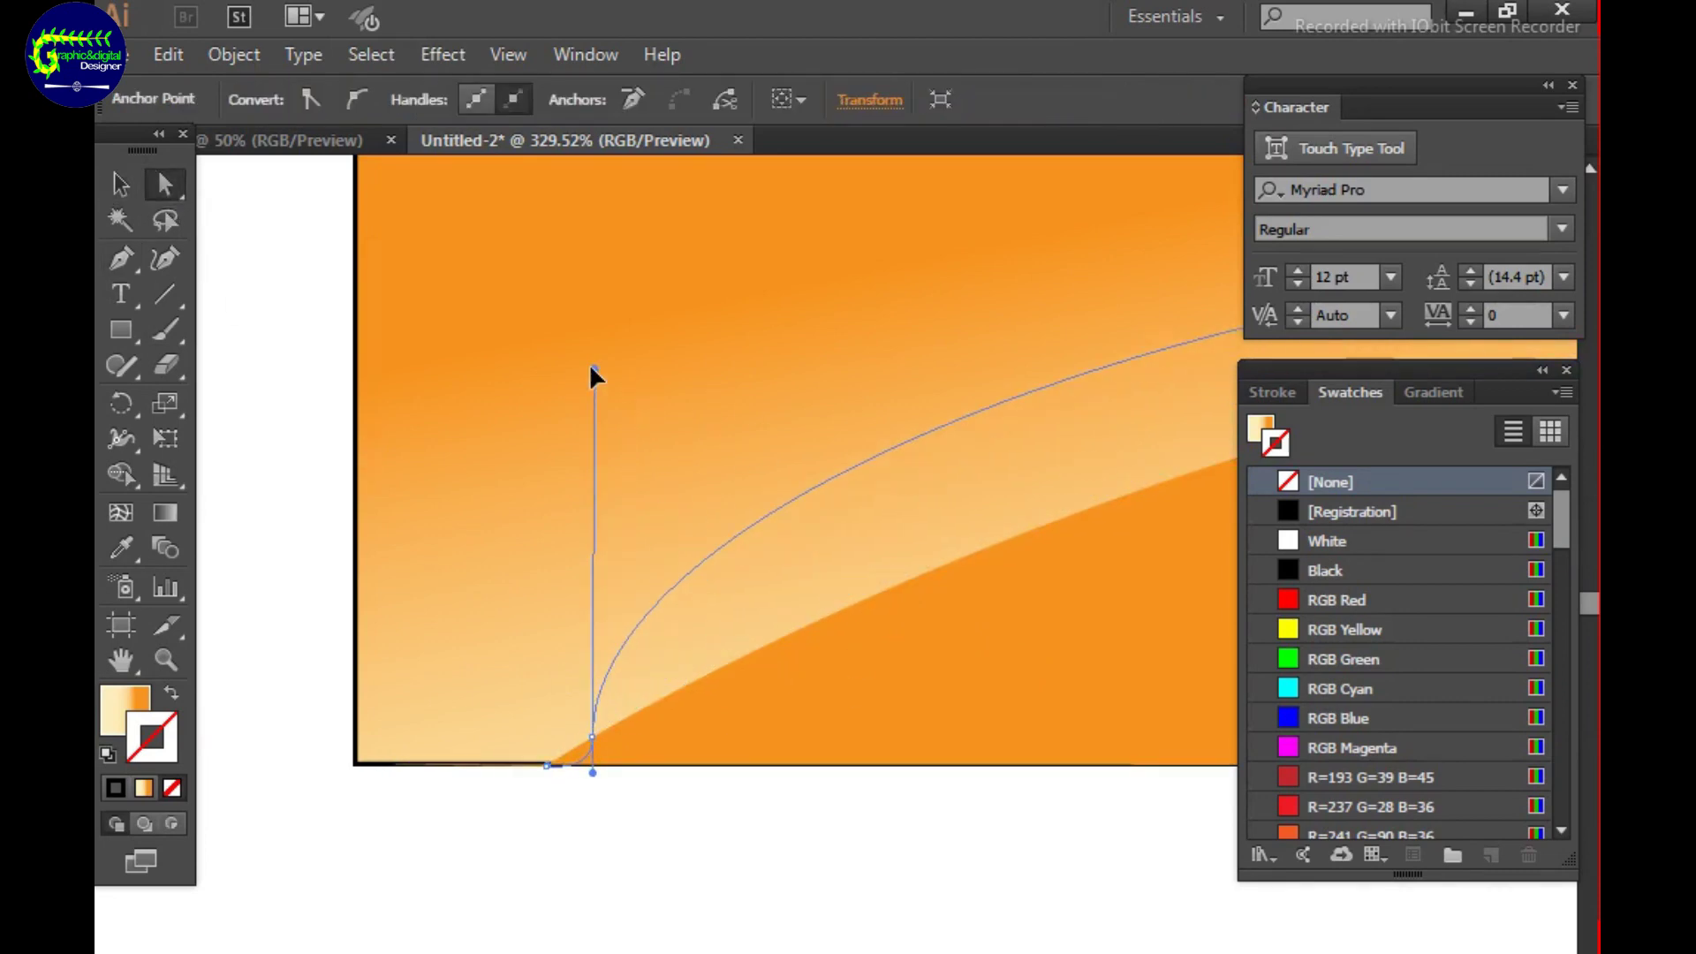
drag(862, 597, 681, 435)
drag(593, 738, 447, 749)
drag(534, 454, 575, 806)
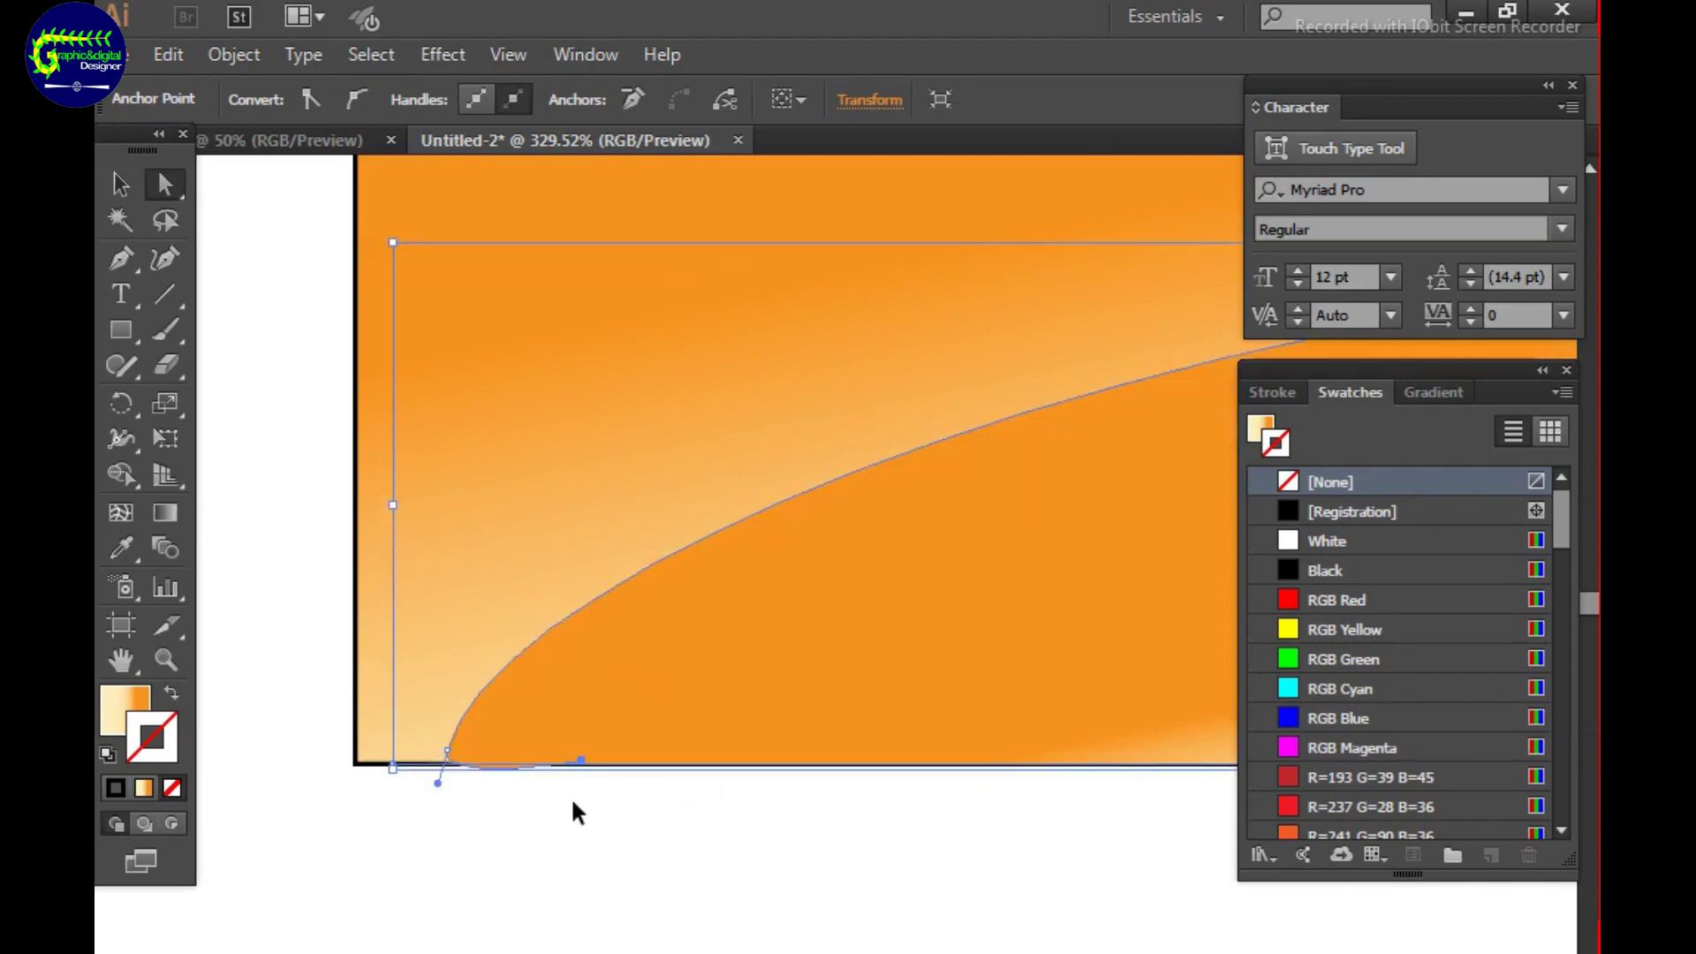
drag(447, 767, 660, 745)
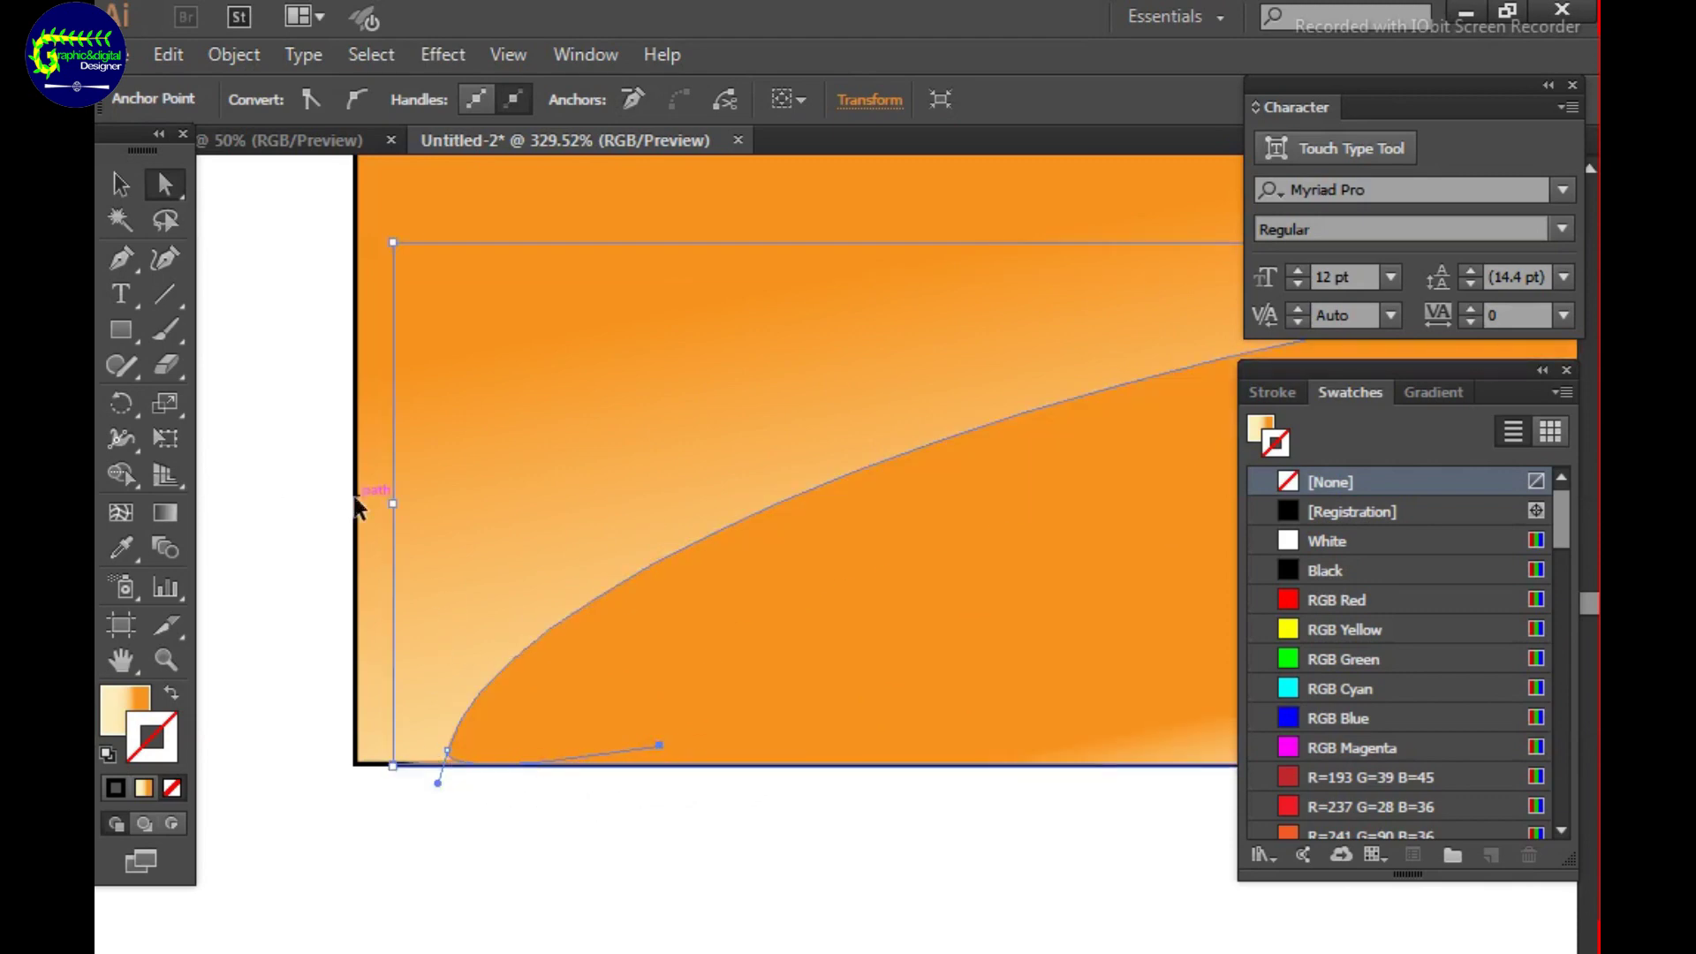
key(ctrl+minus)
key(ctrl+minus)
key(ctrl+minus)
scroll(670, 594, right, 5)
drag(606, 598, 636, 643)
key(ctrl+minus)
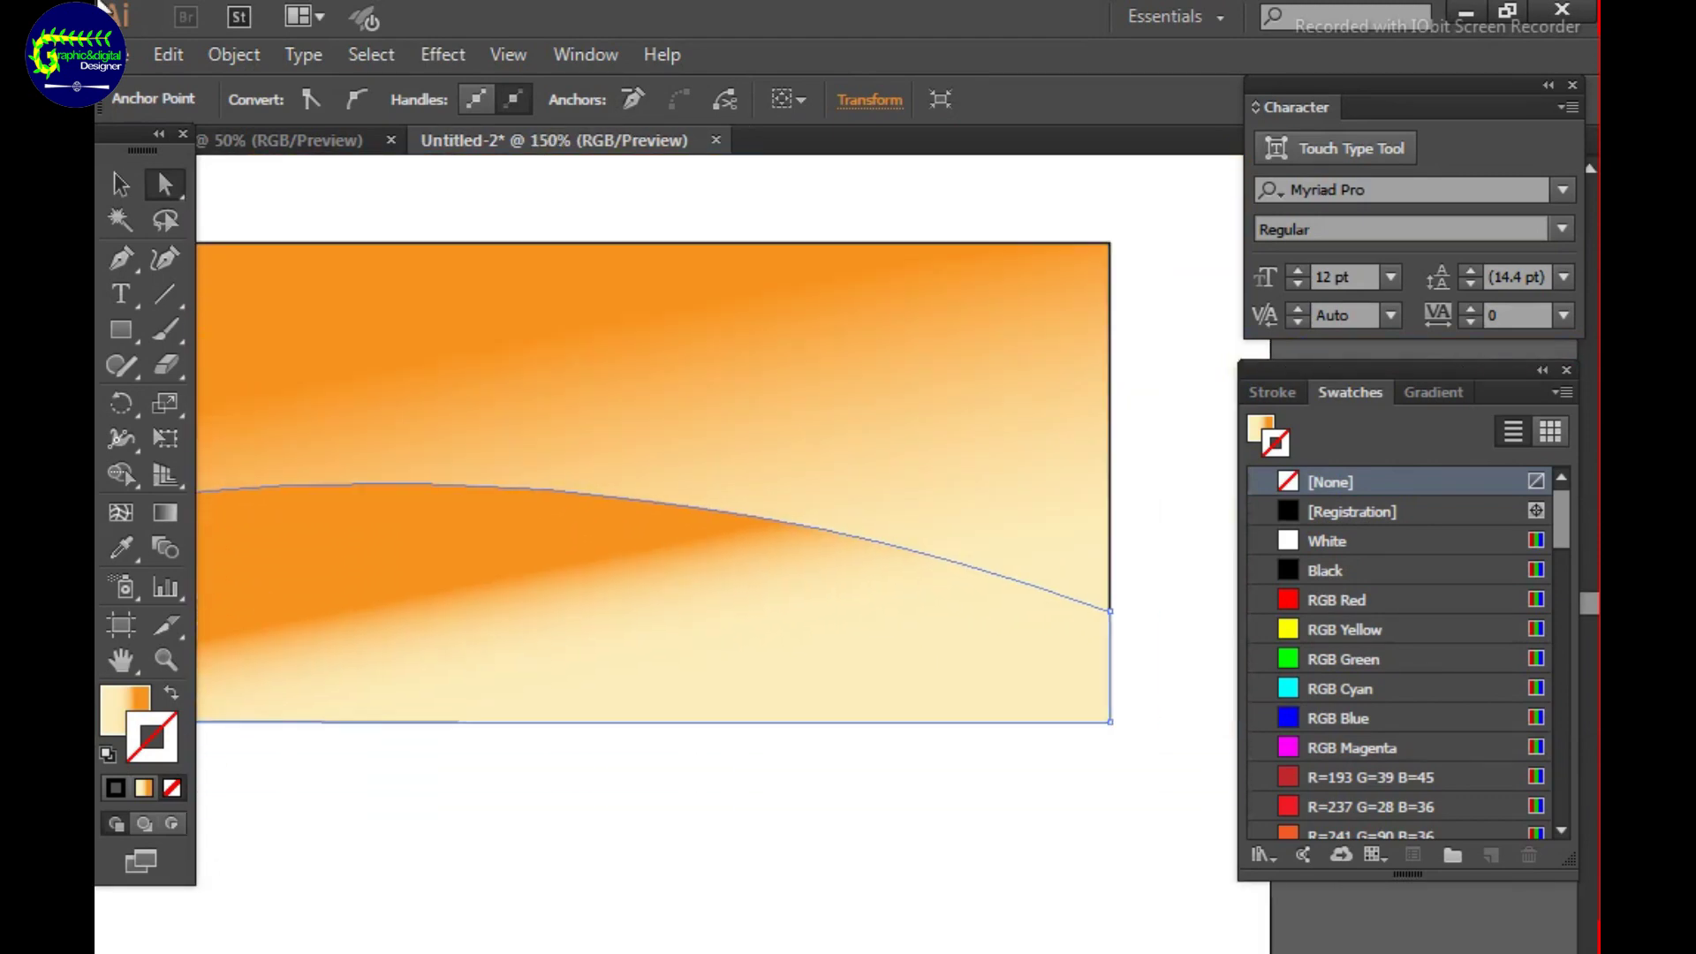
key(ctrl+minus)
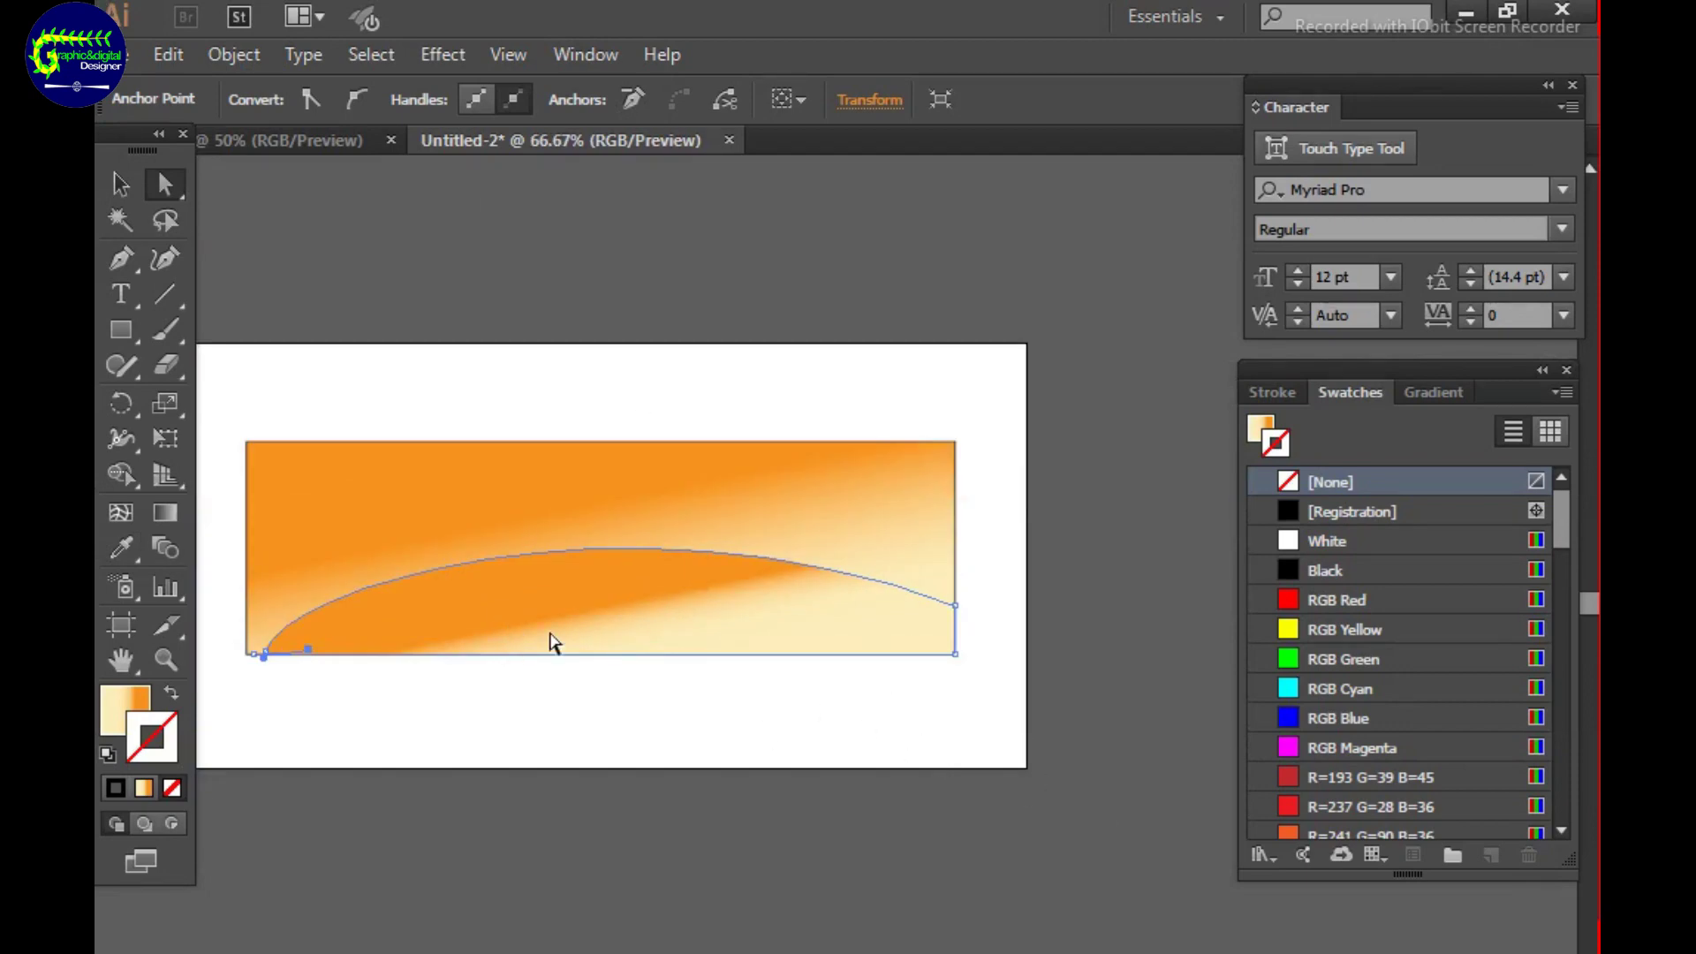
Select the hill and slide its orange gradient stop to 76.34%.
key(v)
click(1433, 392)
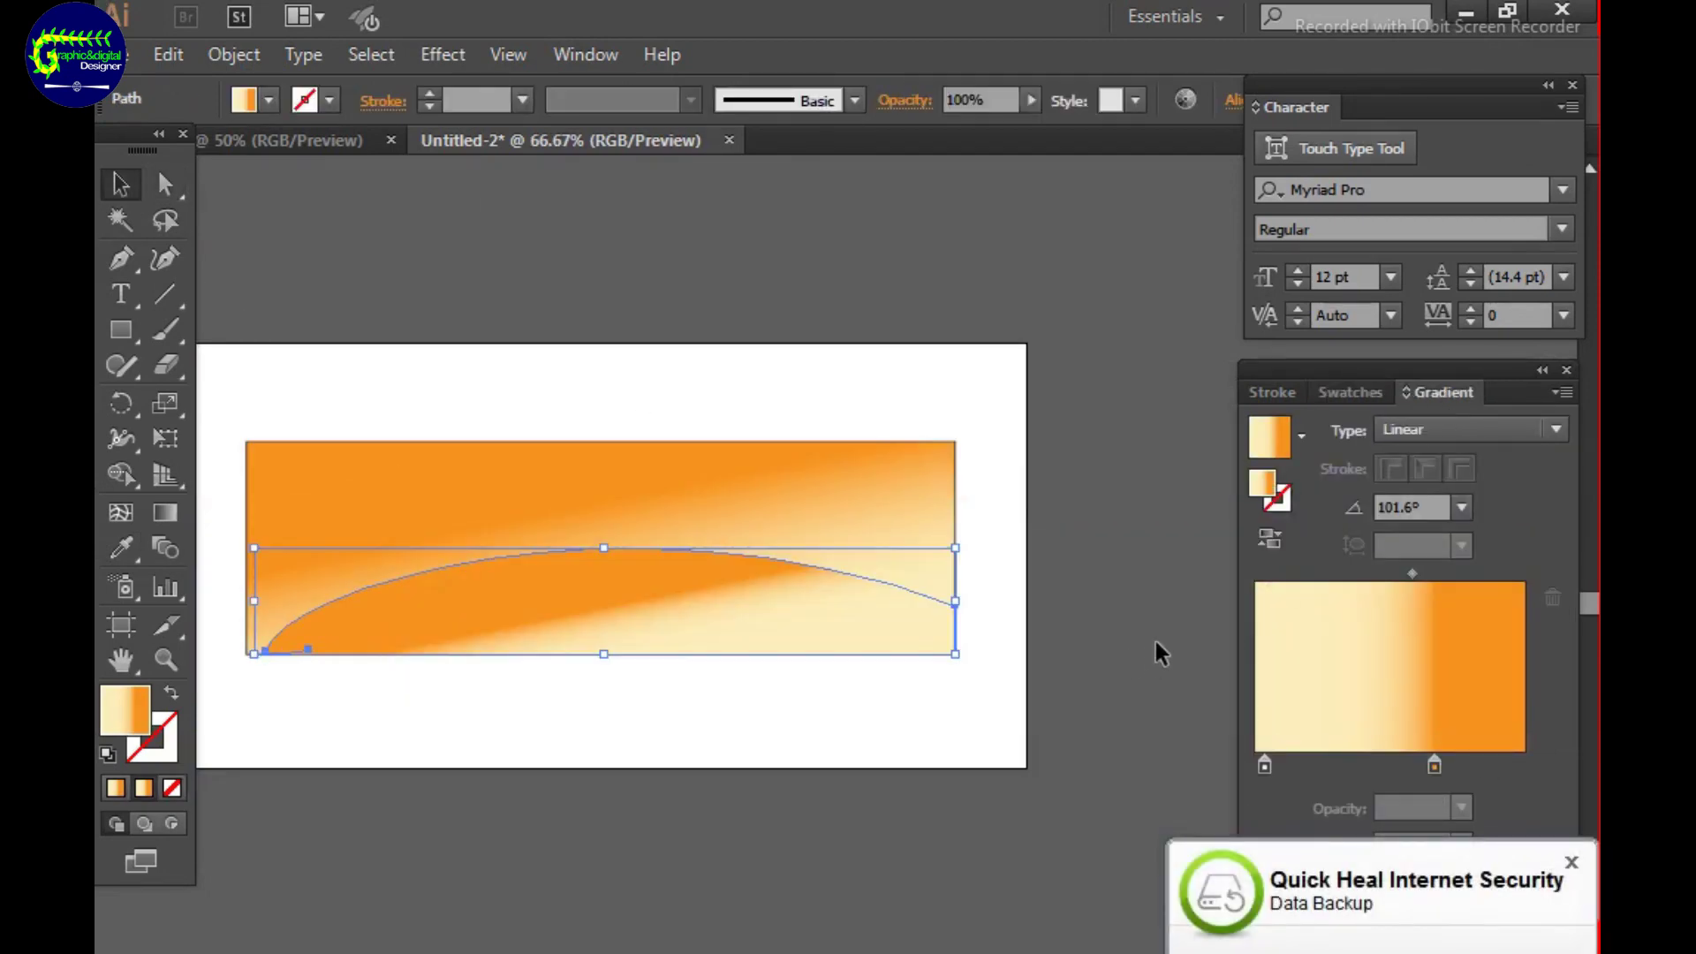
click(1429, 760)
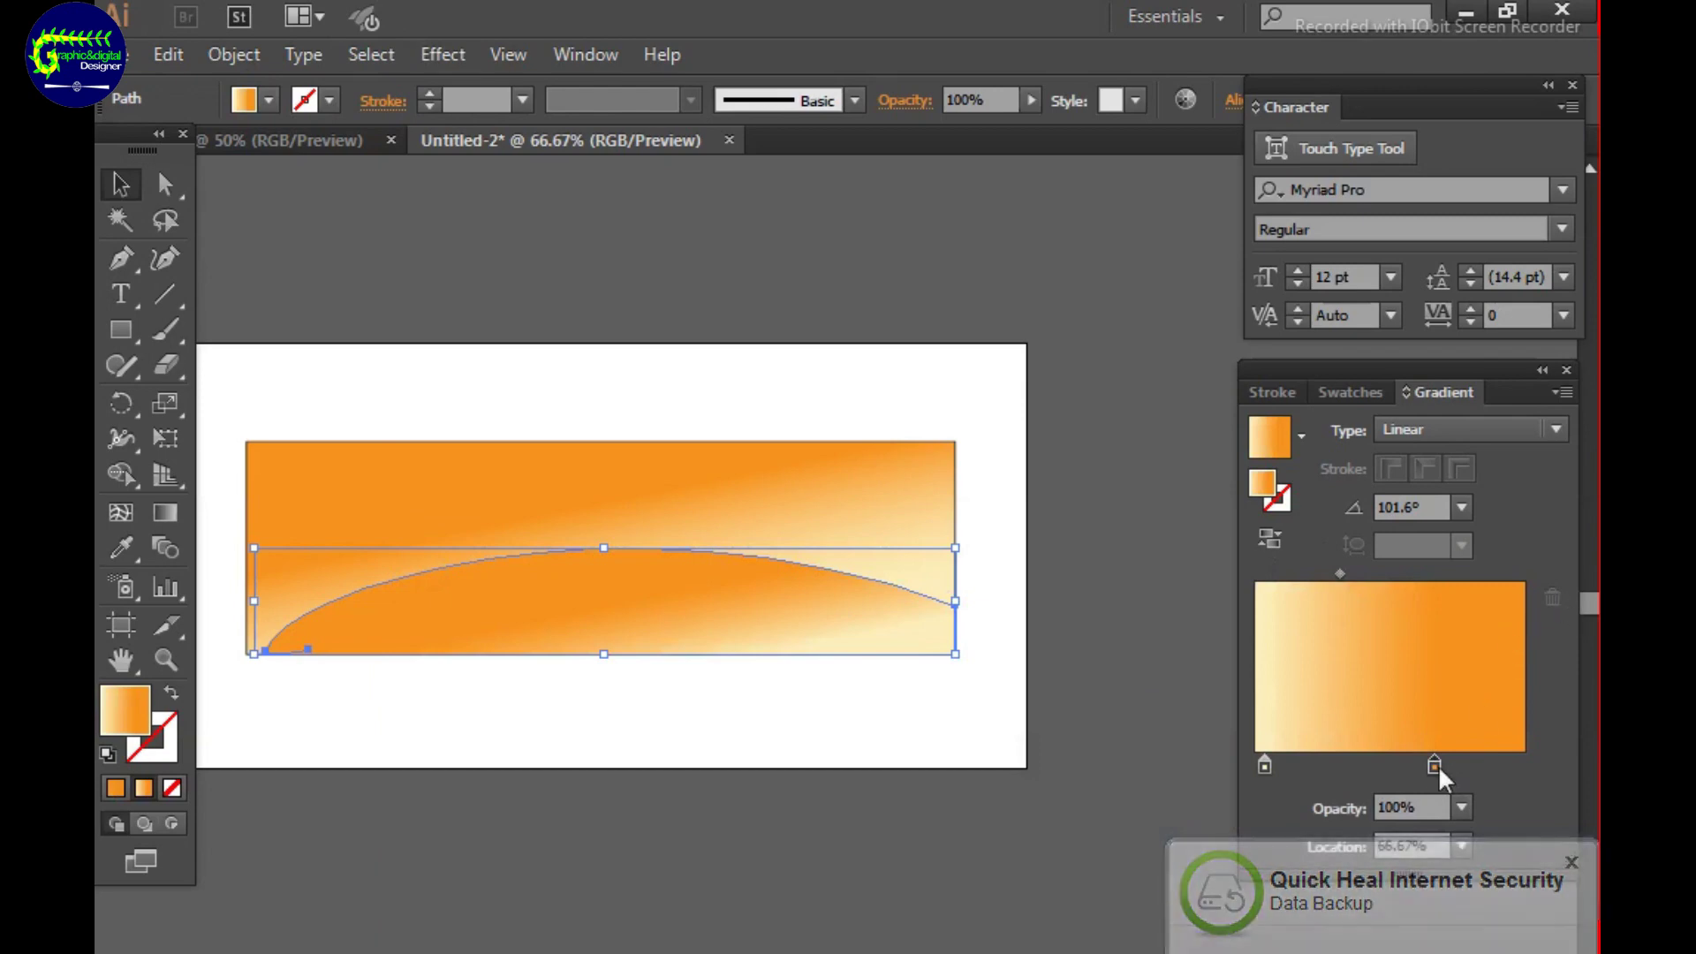
double_click(1434, 766)
click(997, 644)
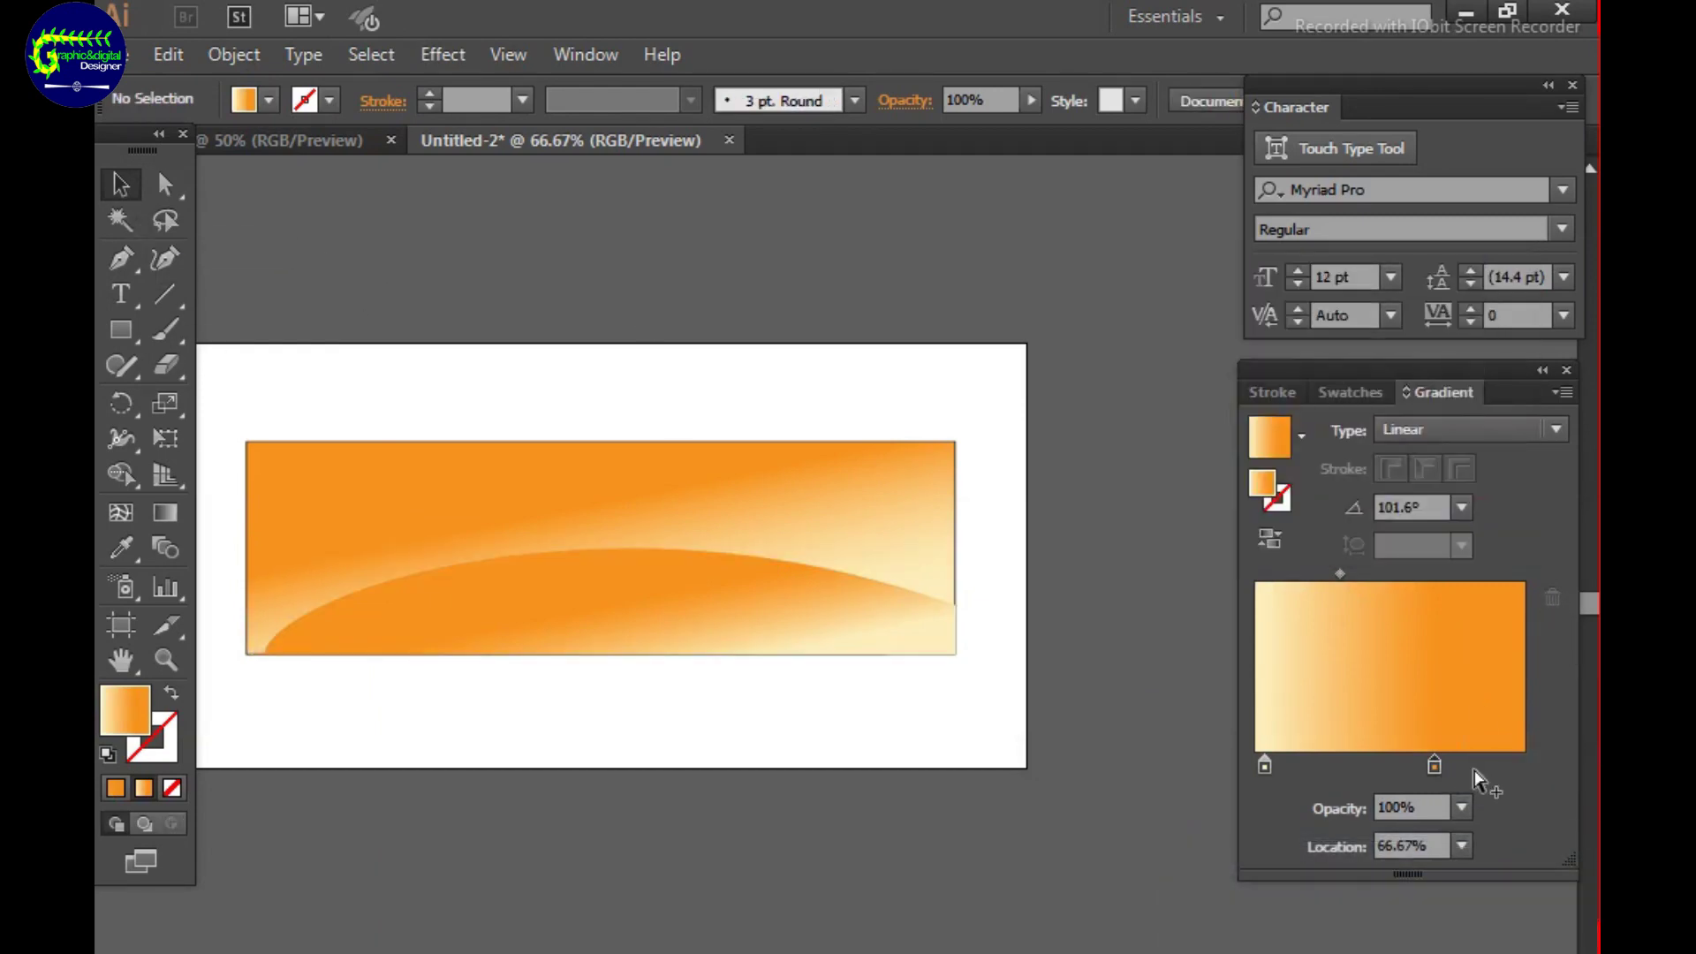
double_click(1434, 763)
drag(1439, 765, 1429, 756)
drag(1472, 130, 1445, 130)
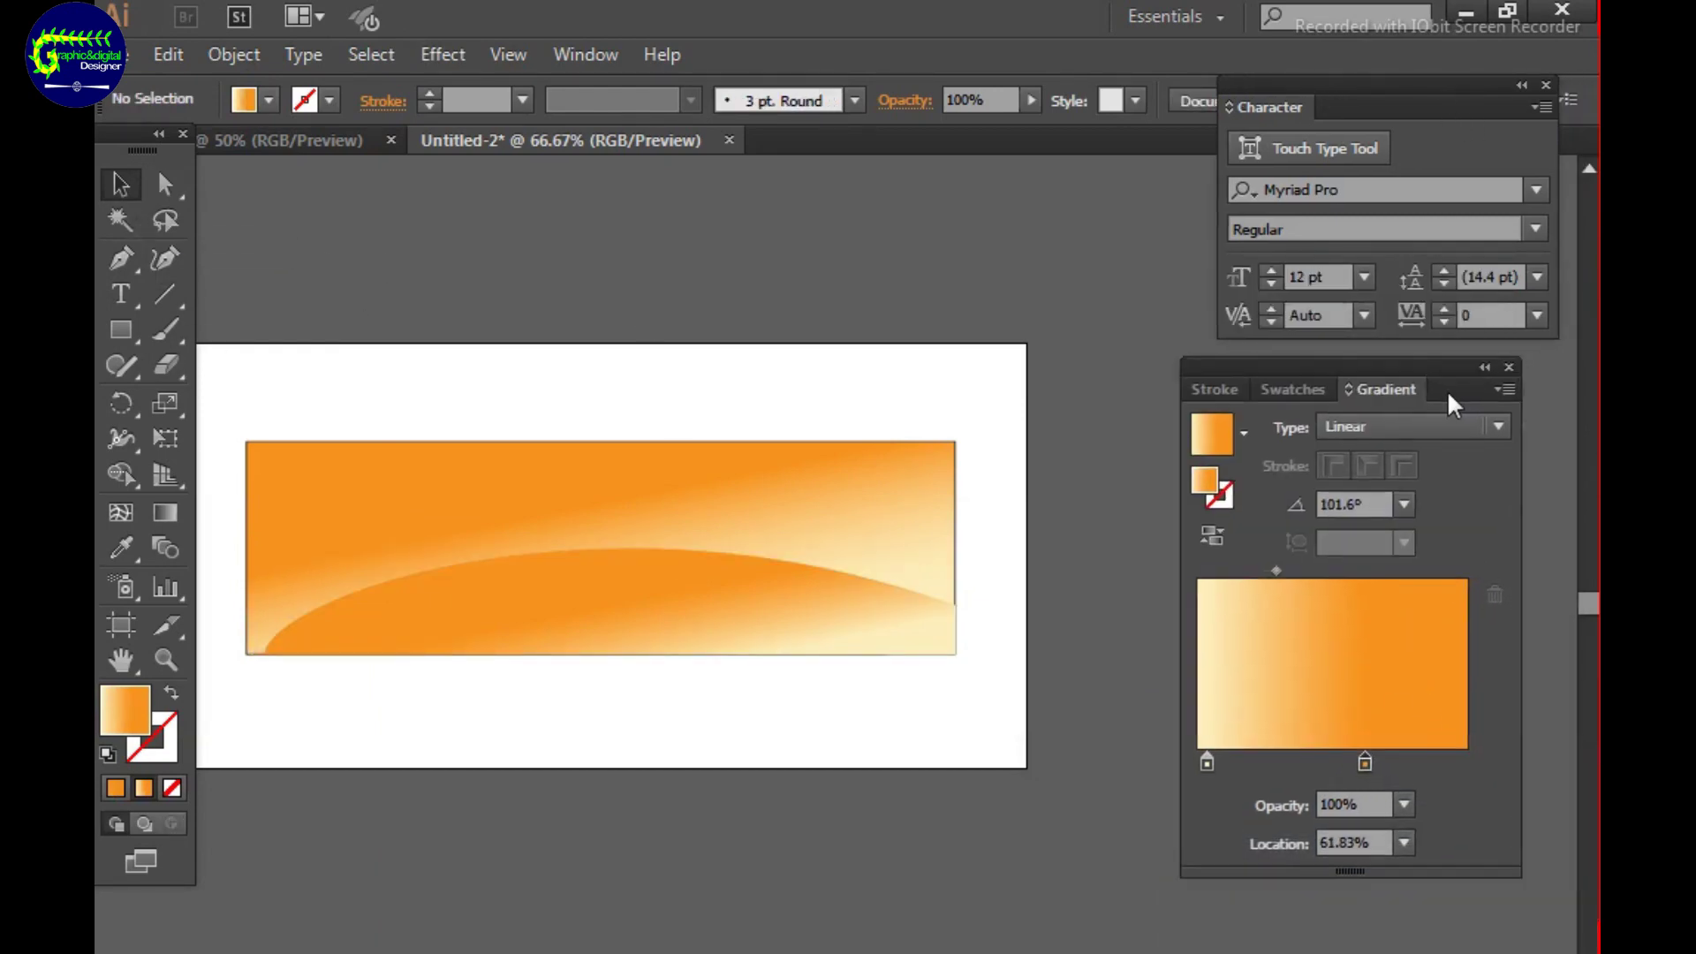
drag(1447, 389, 1464, 403)
mouse_move(1382, 781)
mouse_down()
mouse_move(1467, 783)
mouse_move(1433, 783)
mouse_up()
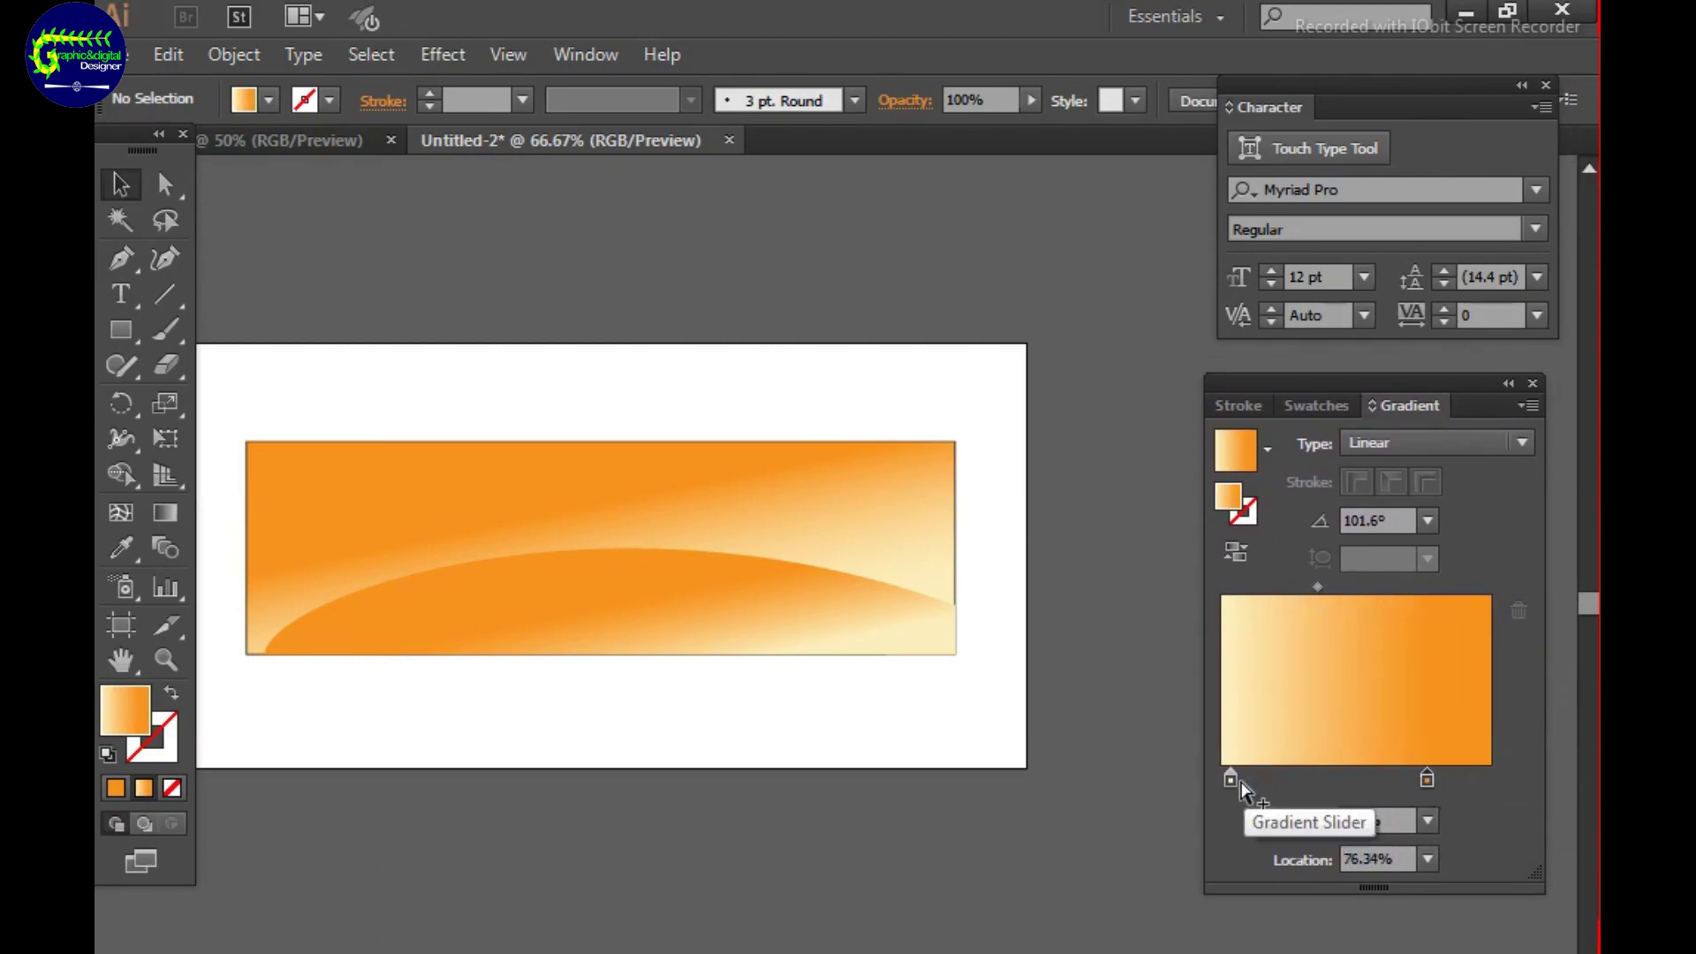
Add a third light gradient stop at 81.72% and shift the midpoint right.
drag(1232, 779, 1370, 779)
drag(1427, 779, 1484, 779)
drag(1375, 779, 1439, 779)
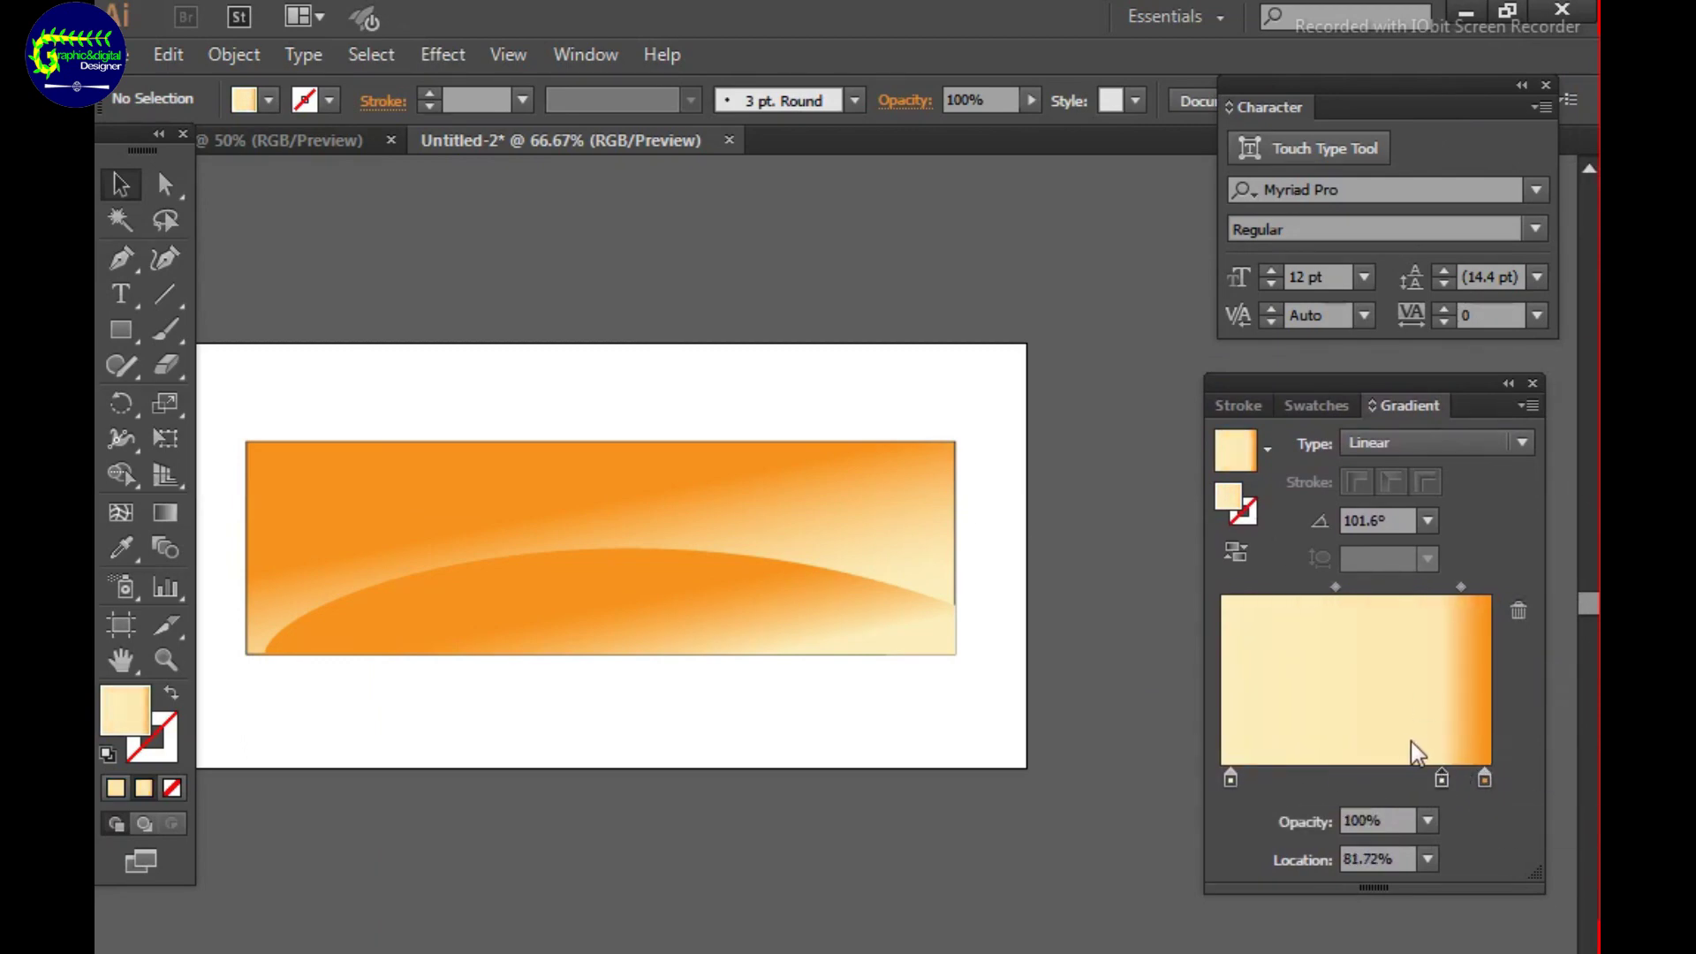
drag(1461, 587, 1478, 586)
click(1484, 778)
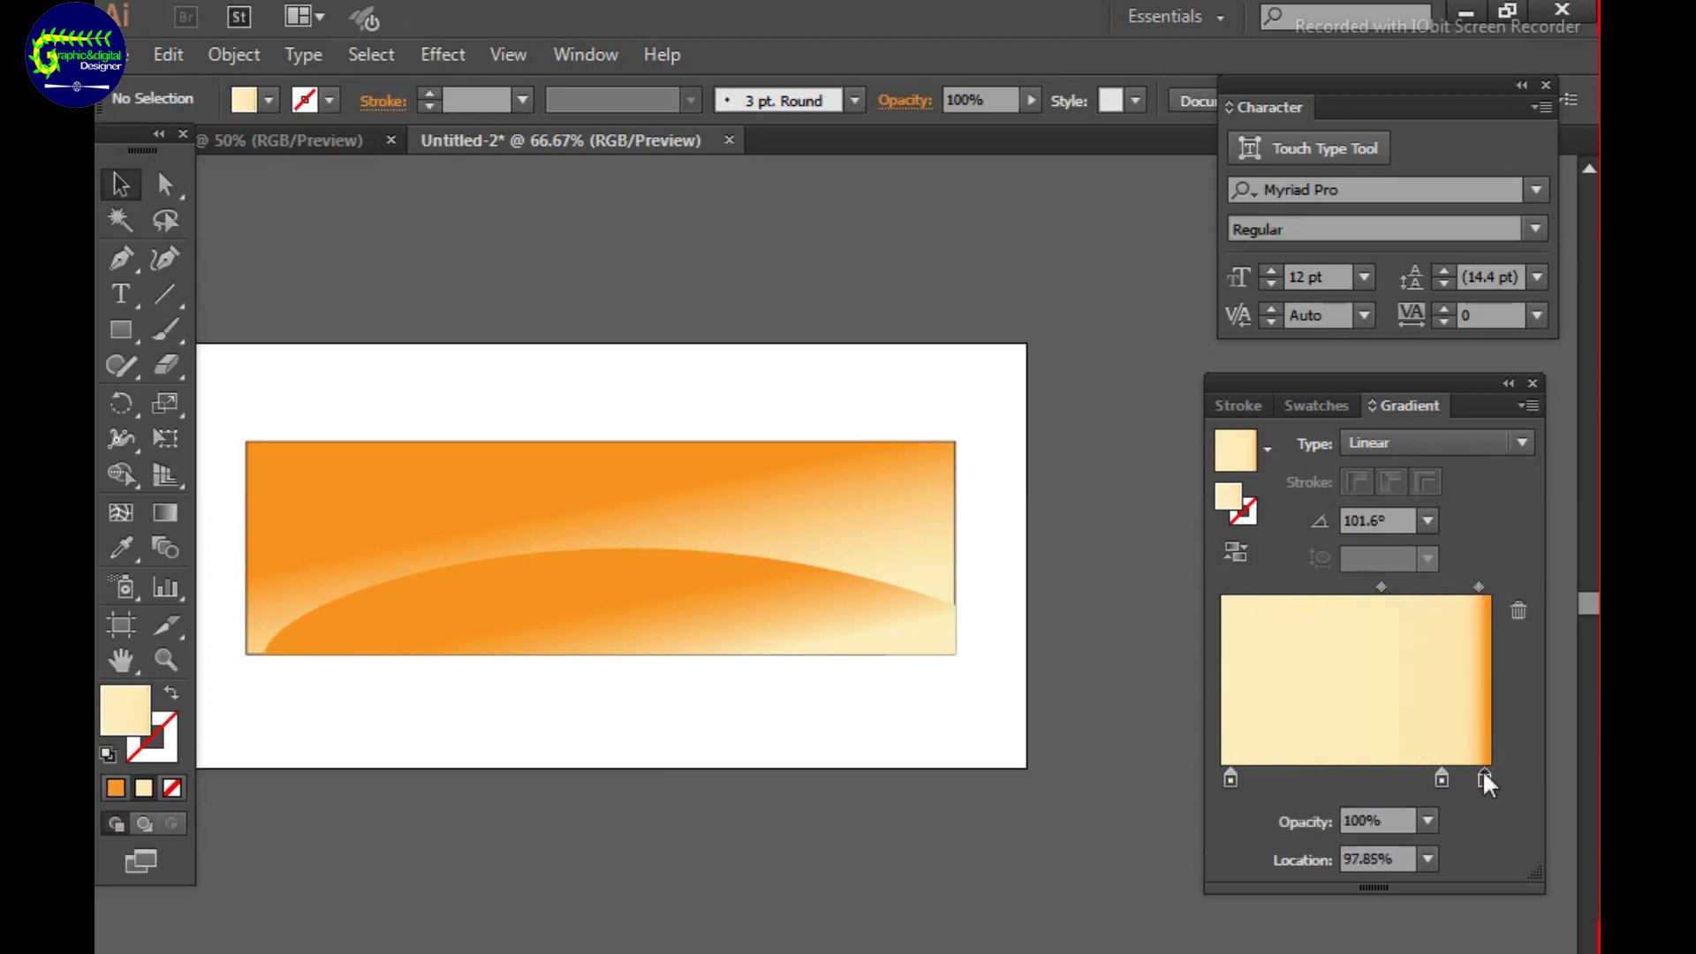
Slide the orange stop to 89.78% and move the midpoint to lighten the hill, then preview.
click(742, 598)
click(1399, 778)
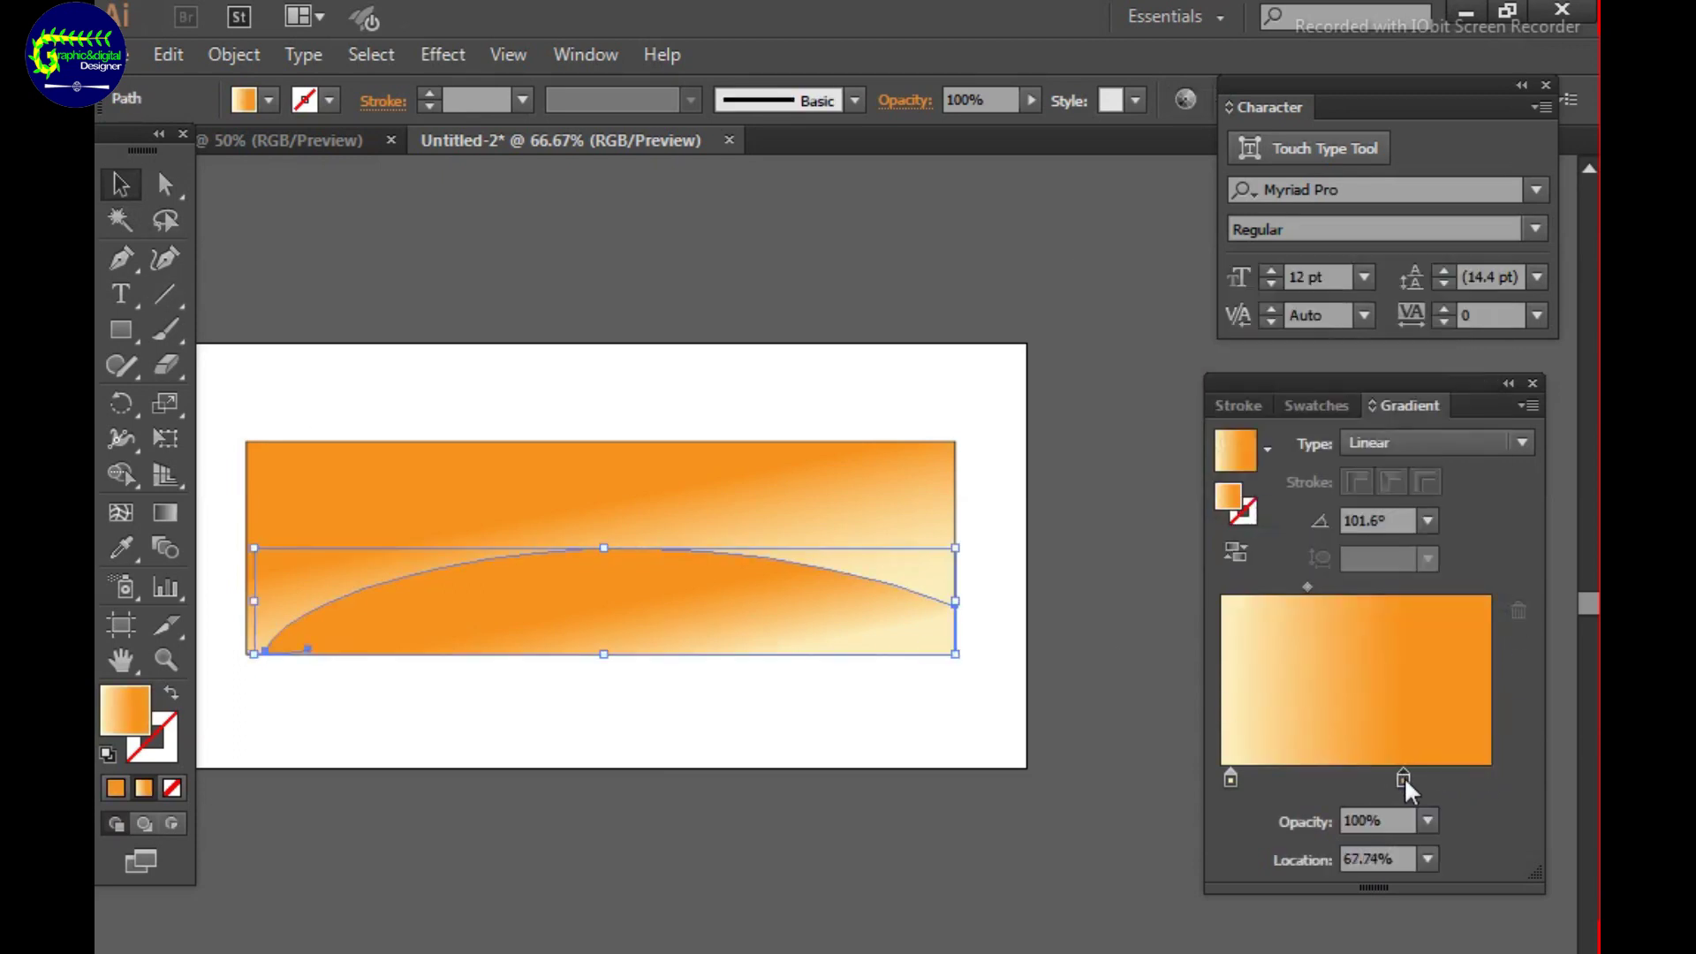
double_click(1402, 776)
drag(1403, 776, 1461, 777)
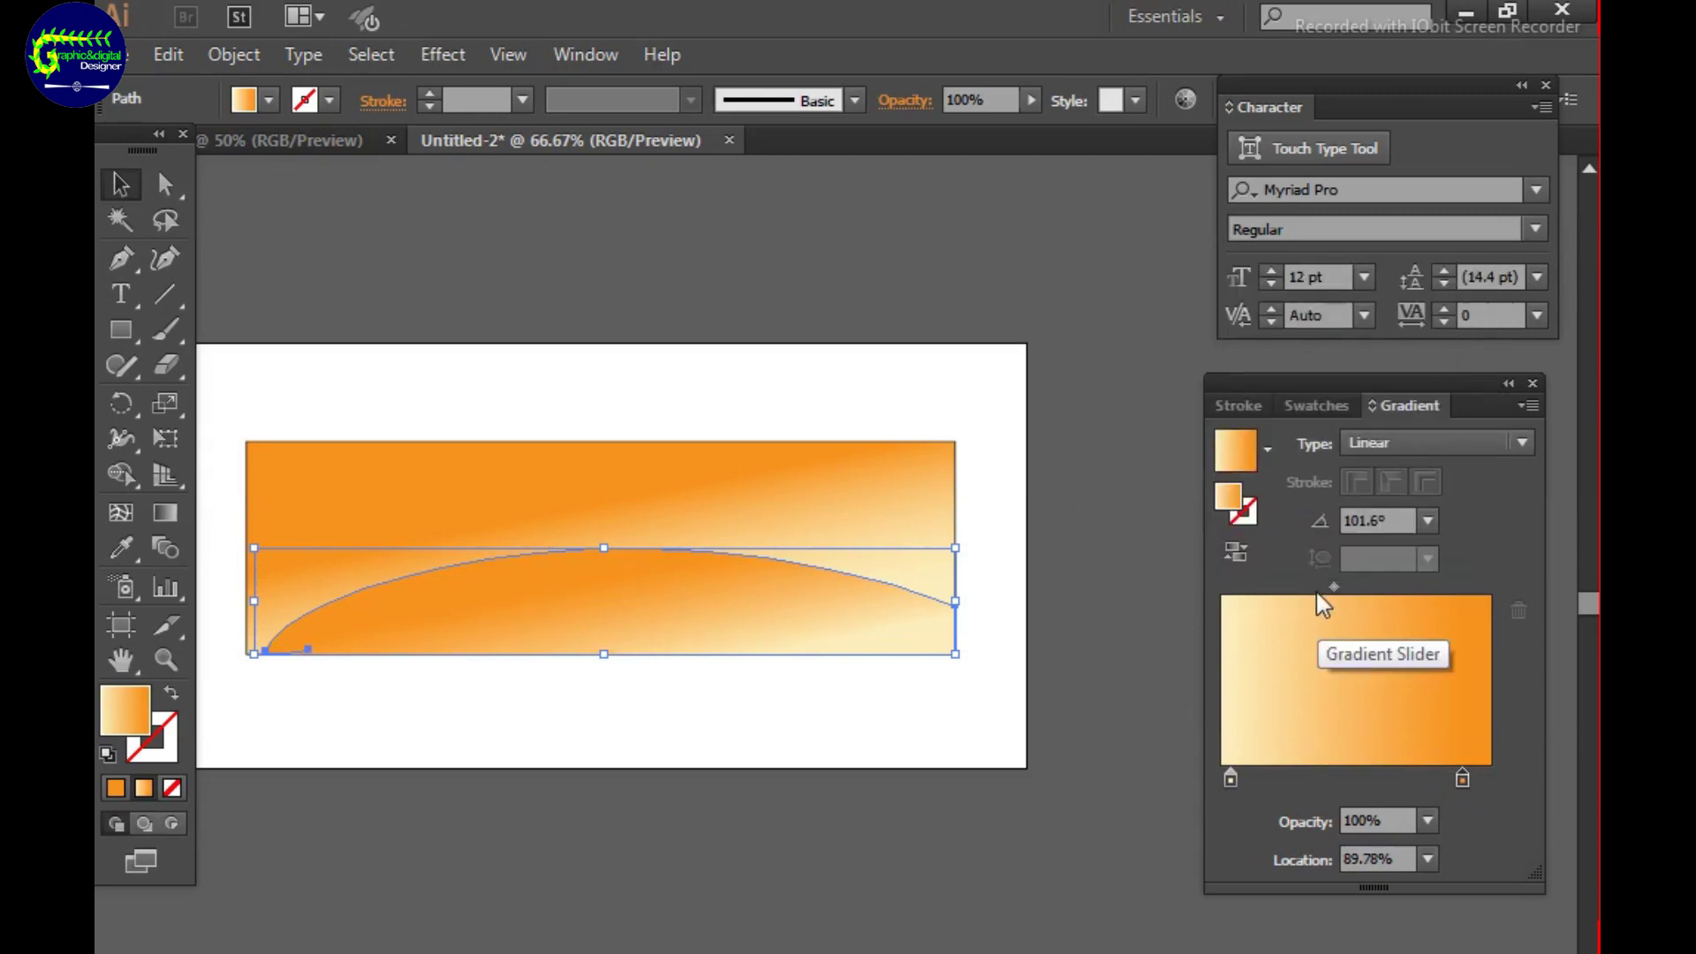
mouse_move(1333, 586)
mouse_down()
mouse_move(1440, 608)
mouse_move(1302, 594)
mouse_up()
key(ctrl+shift+a)
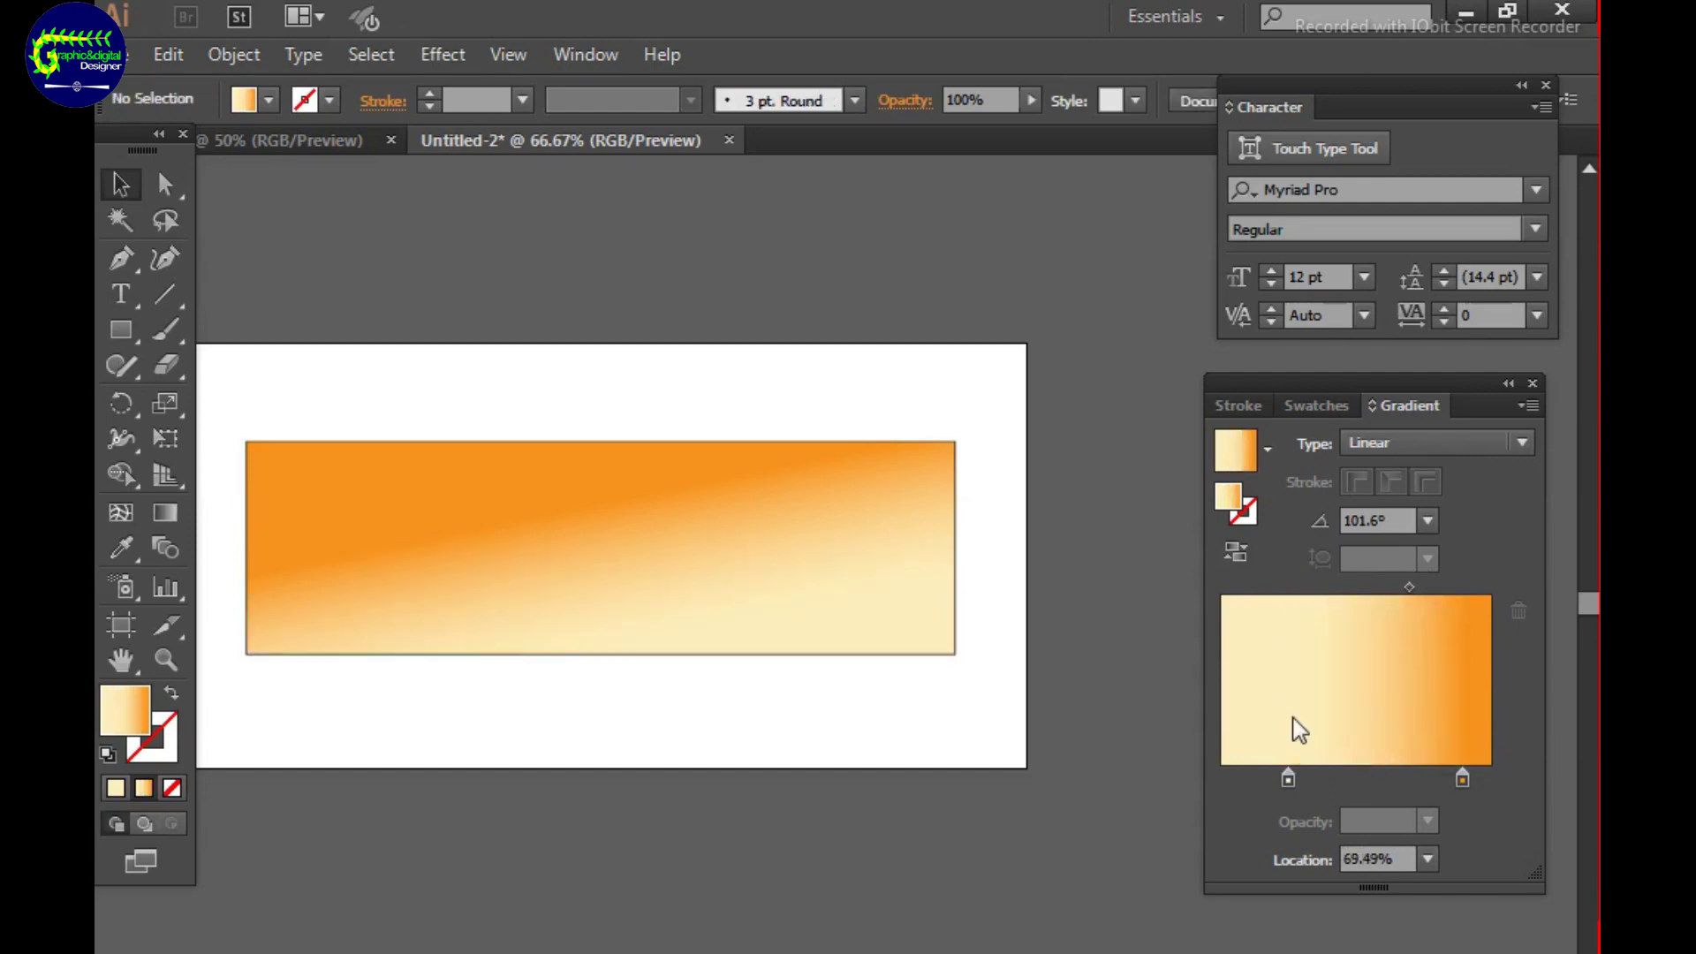
Nudge the right stop and midpoint further right to lighten the hill, then deselect.
click(580, 655)
drag(1463, 777, 1482, 777)
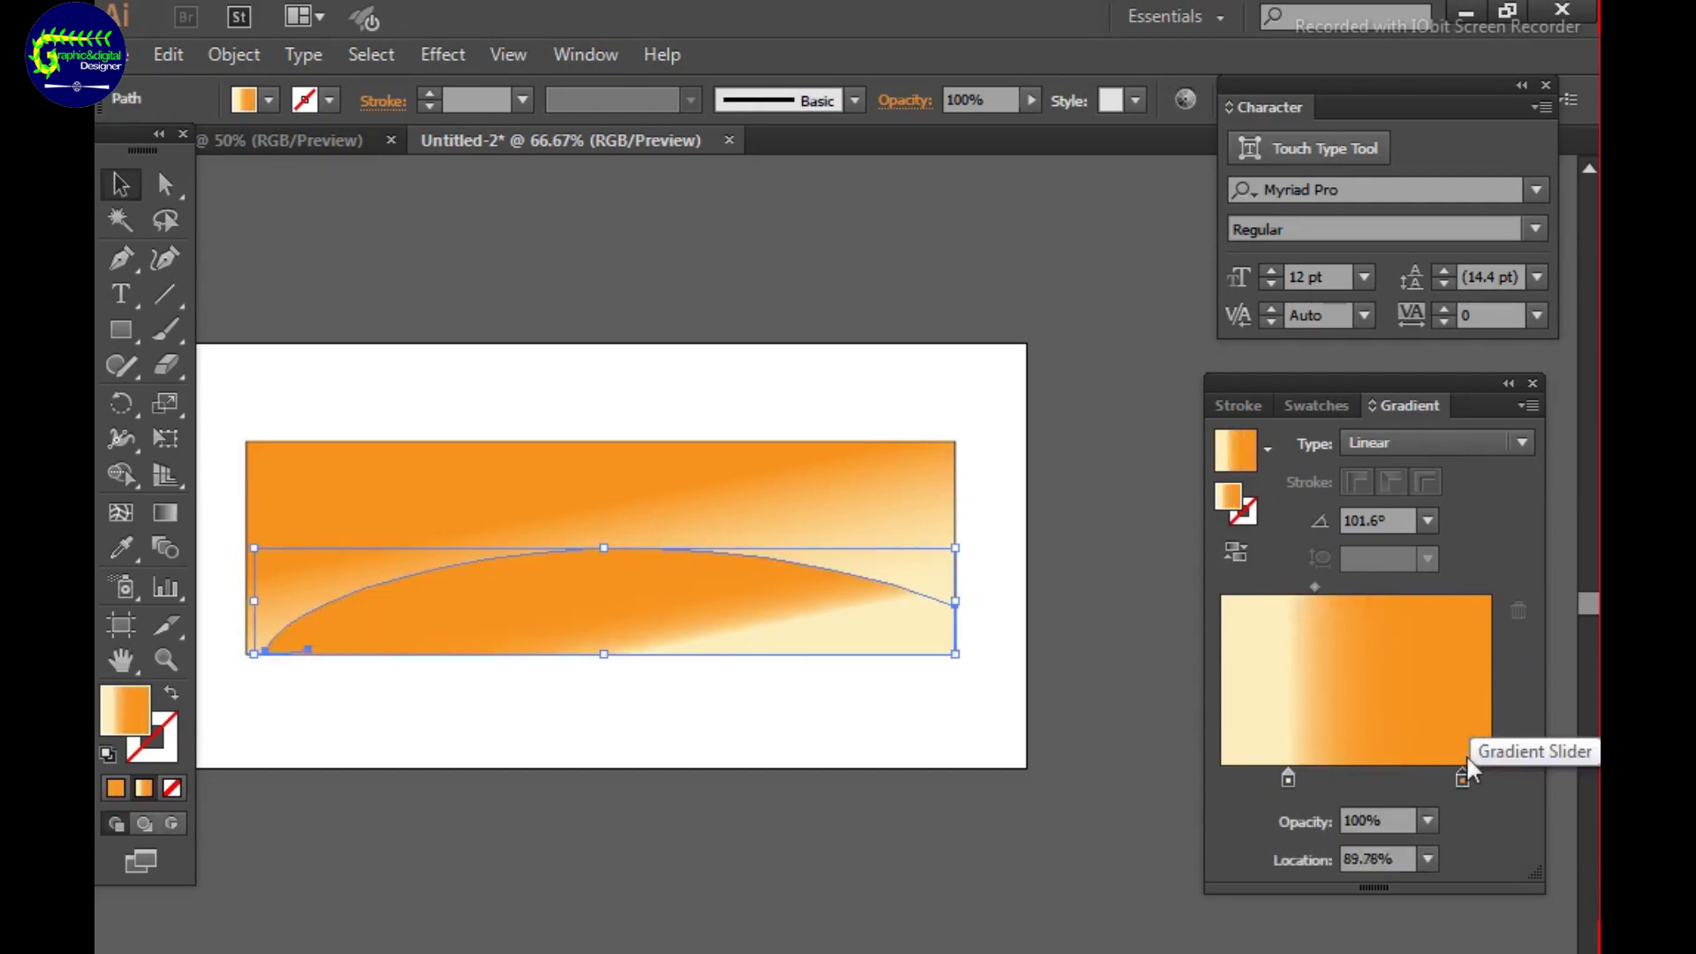
drag(1317, 586, 1410, 588)
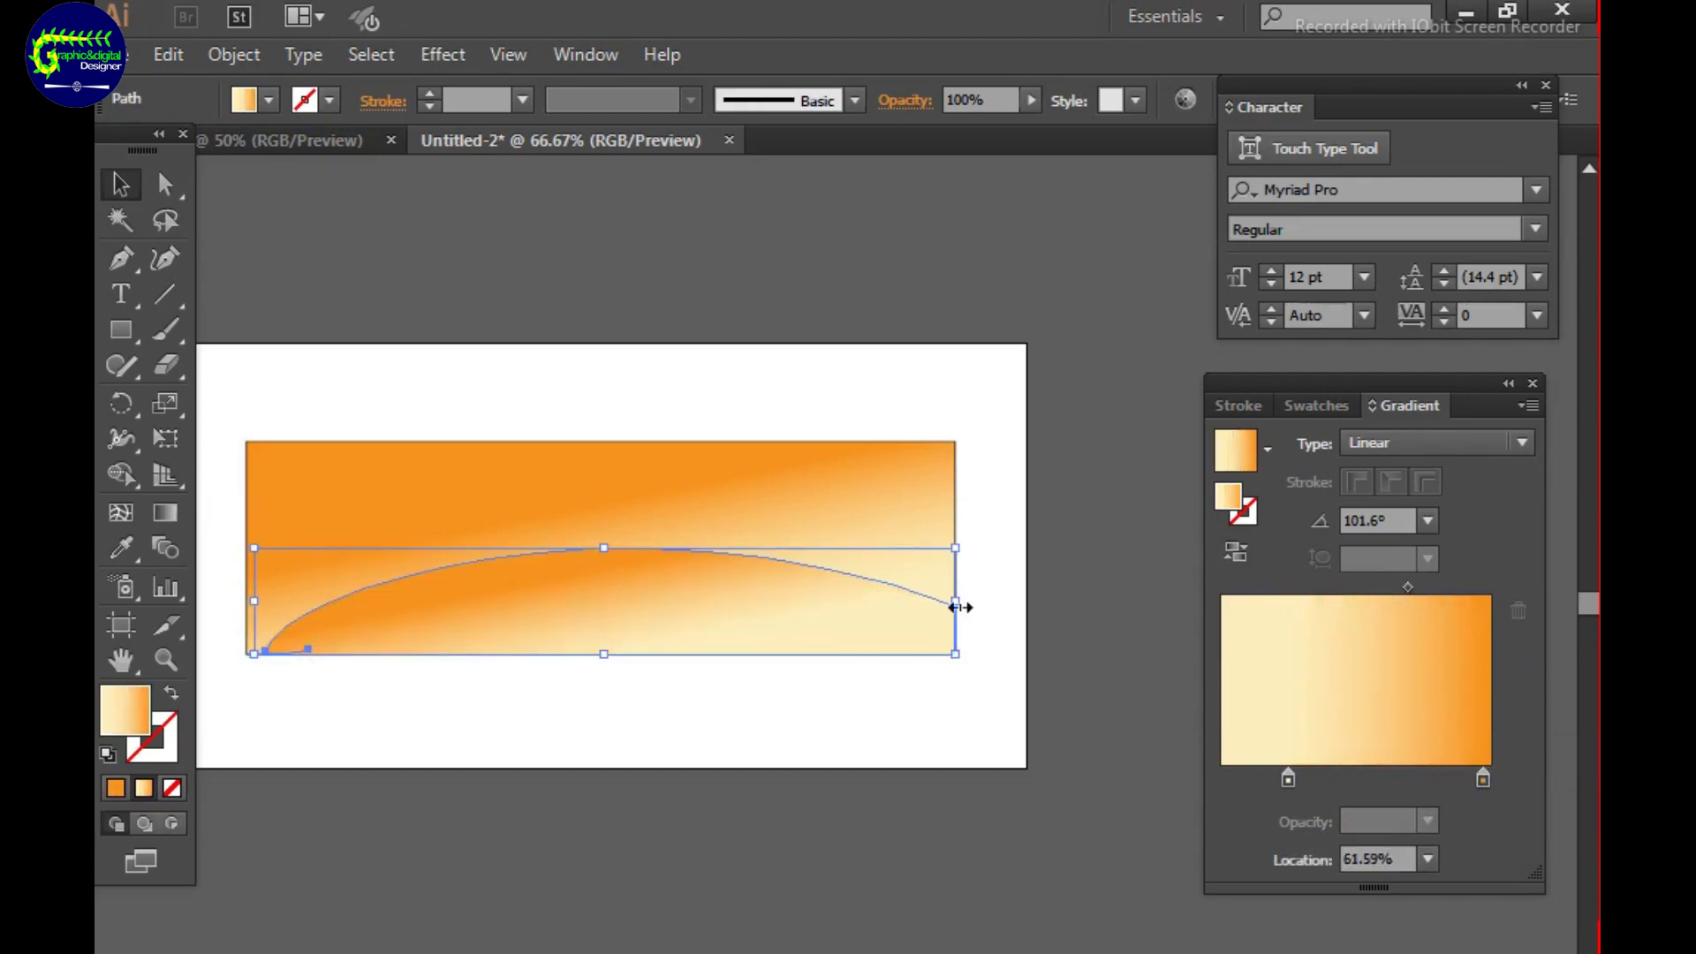
click(1088, 850)
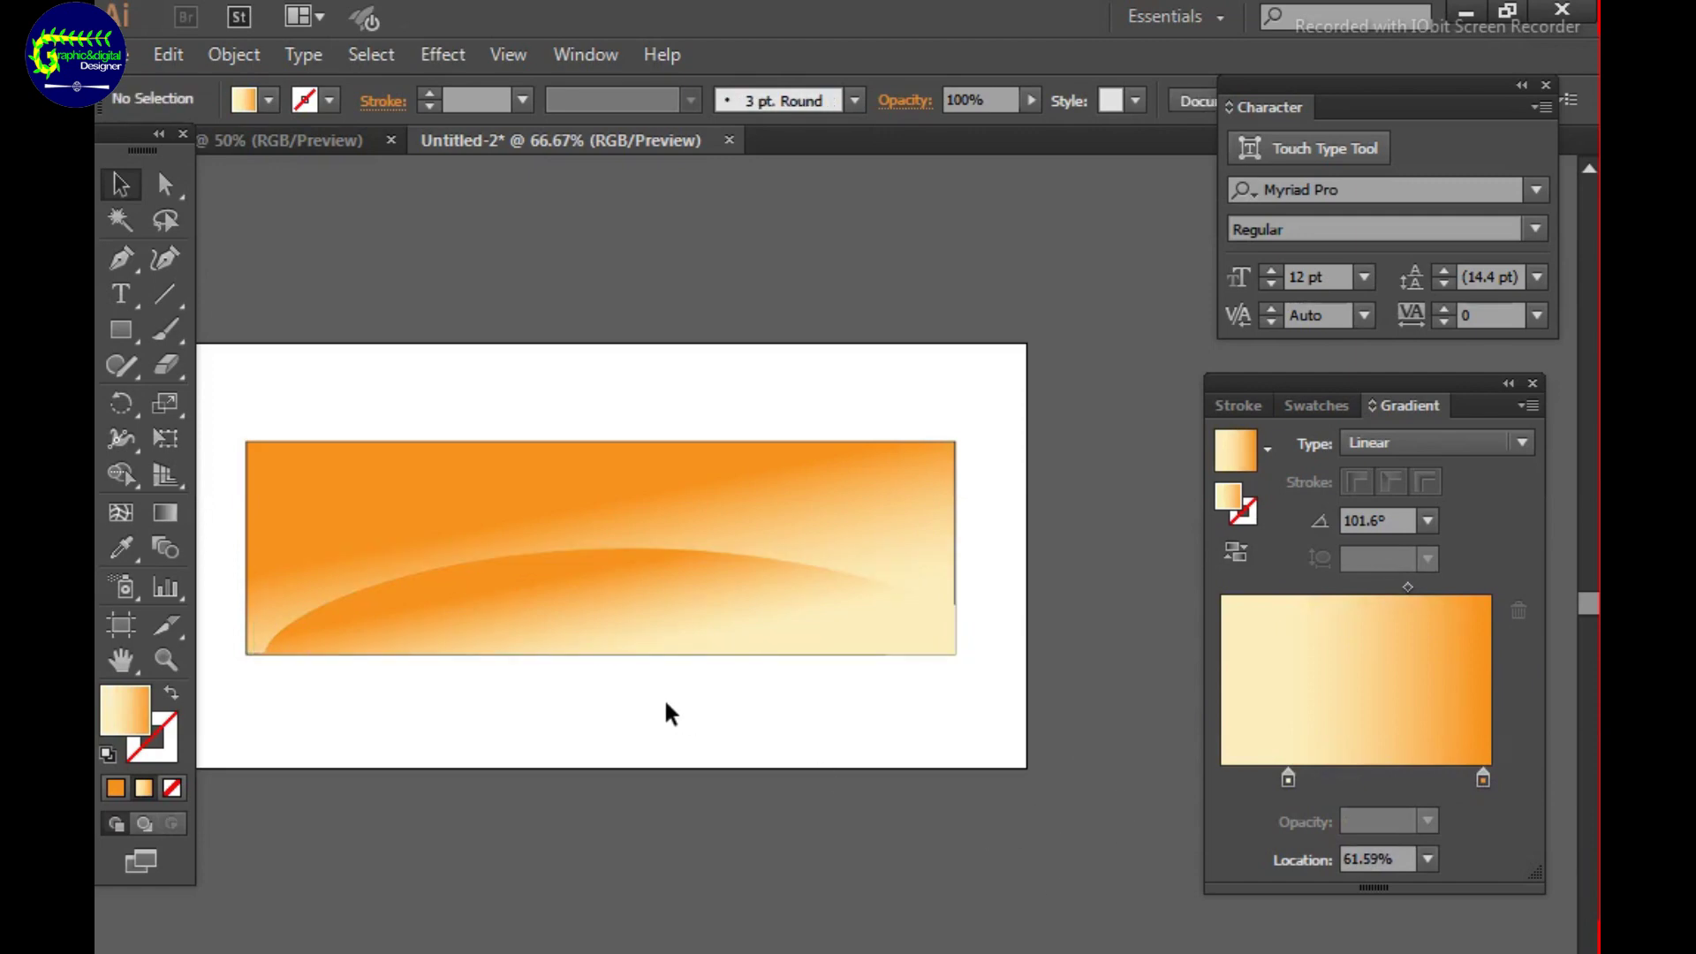
Move the lower hill path down and slightly left with Direct Selection.
scroll(654, 588, up, 1)
scroll(856, 485, up, 1)
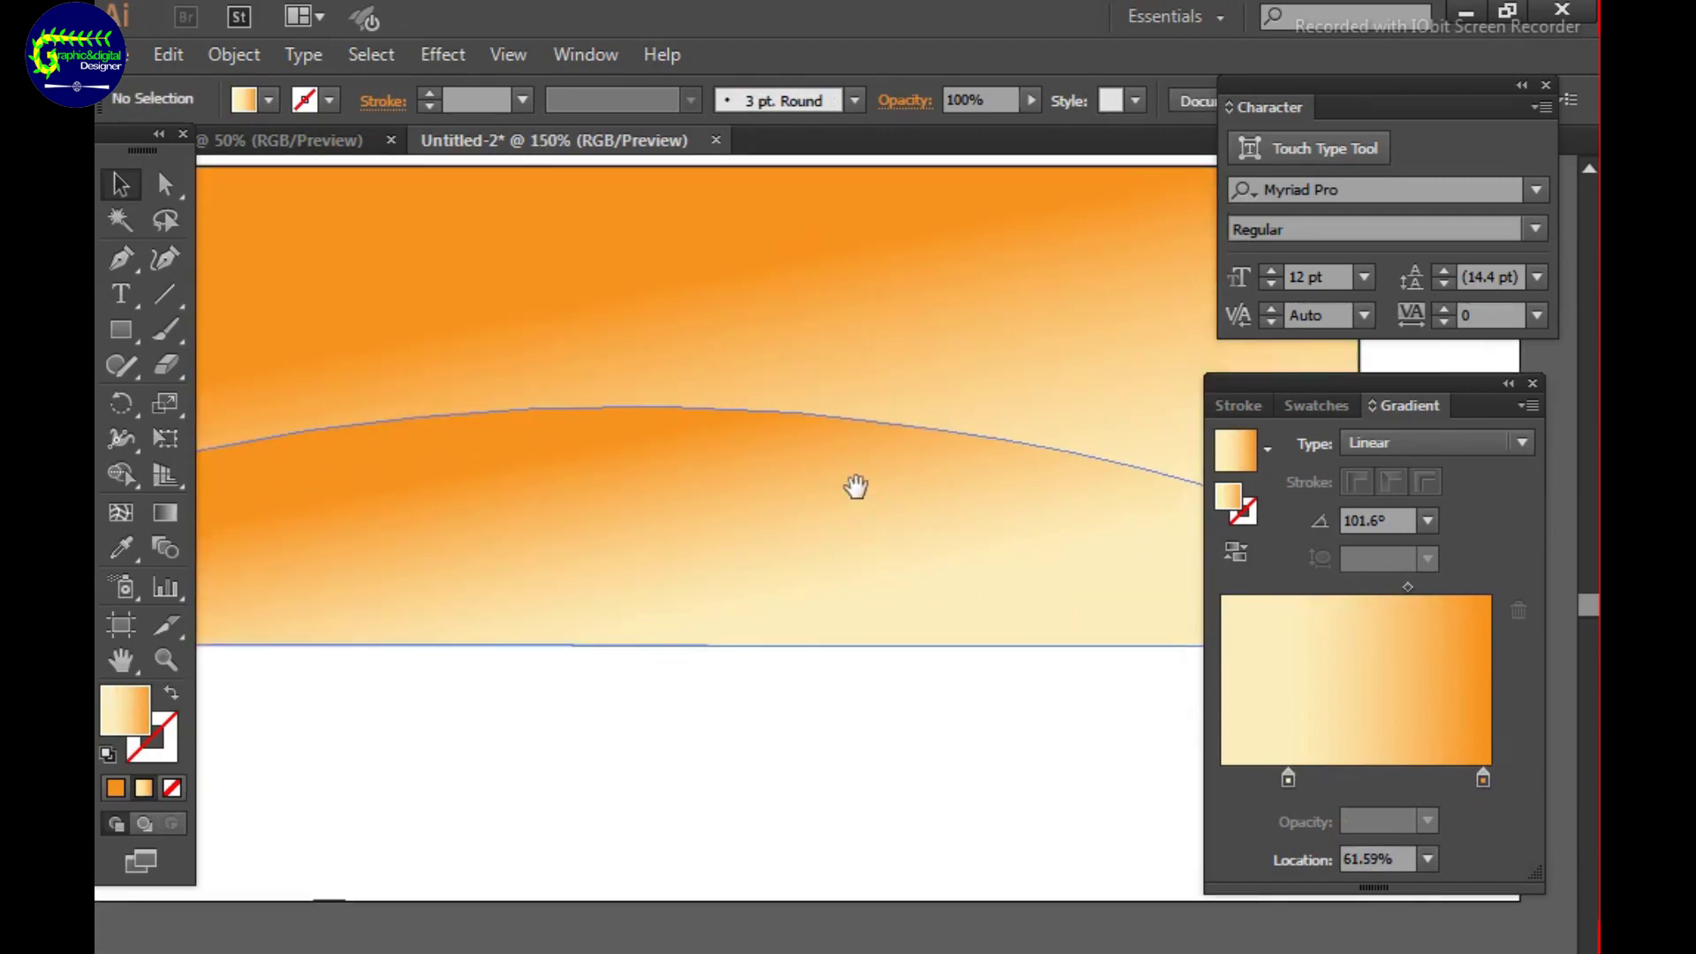
scroll(856, 485, down, 1)
key(a)
click(505, 491)
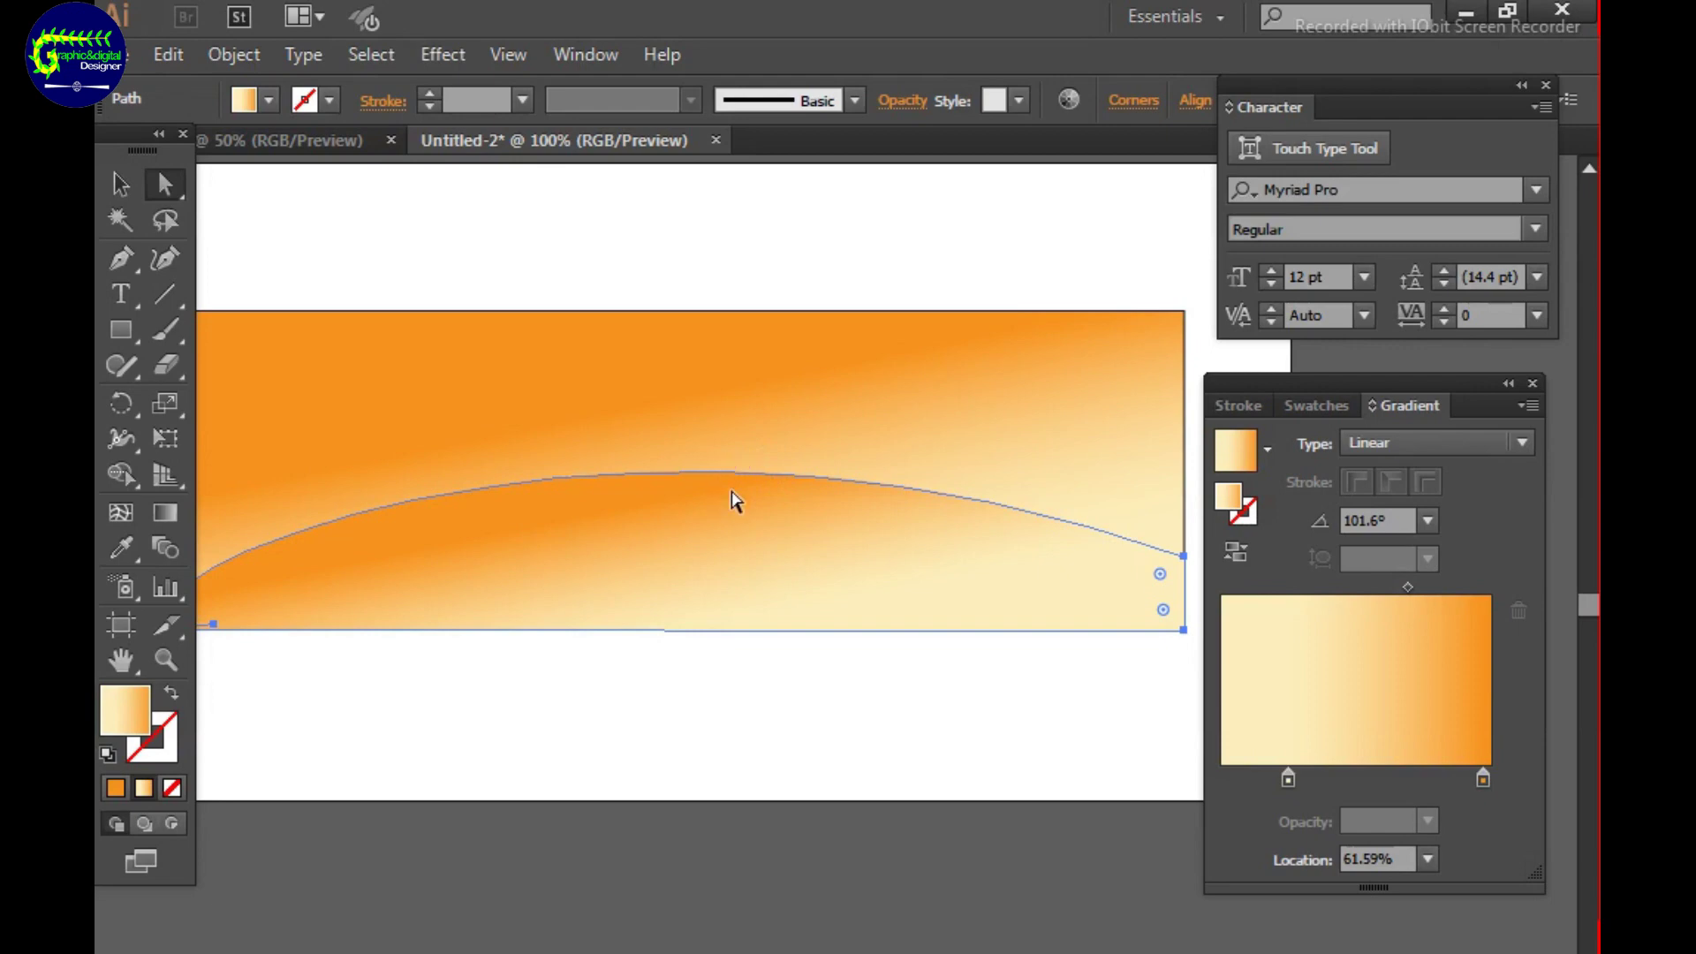
drag(720, 481, 729, 524)
scroll(833, 605, down, 1)
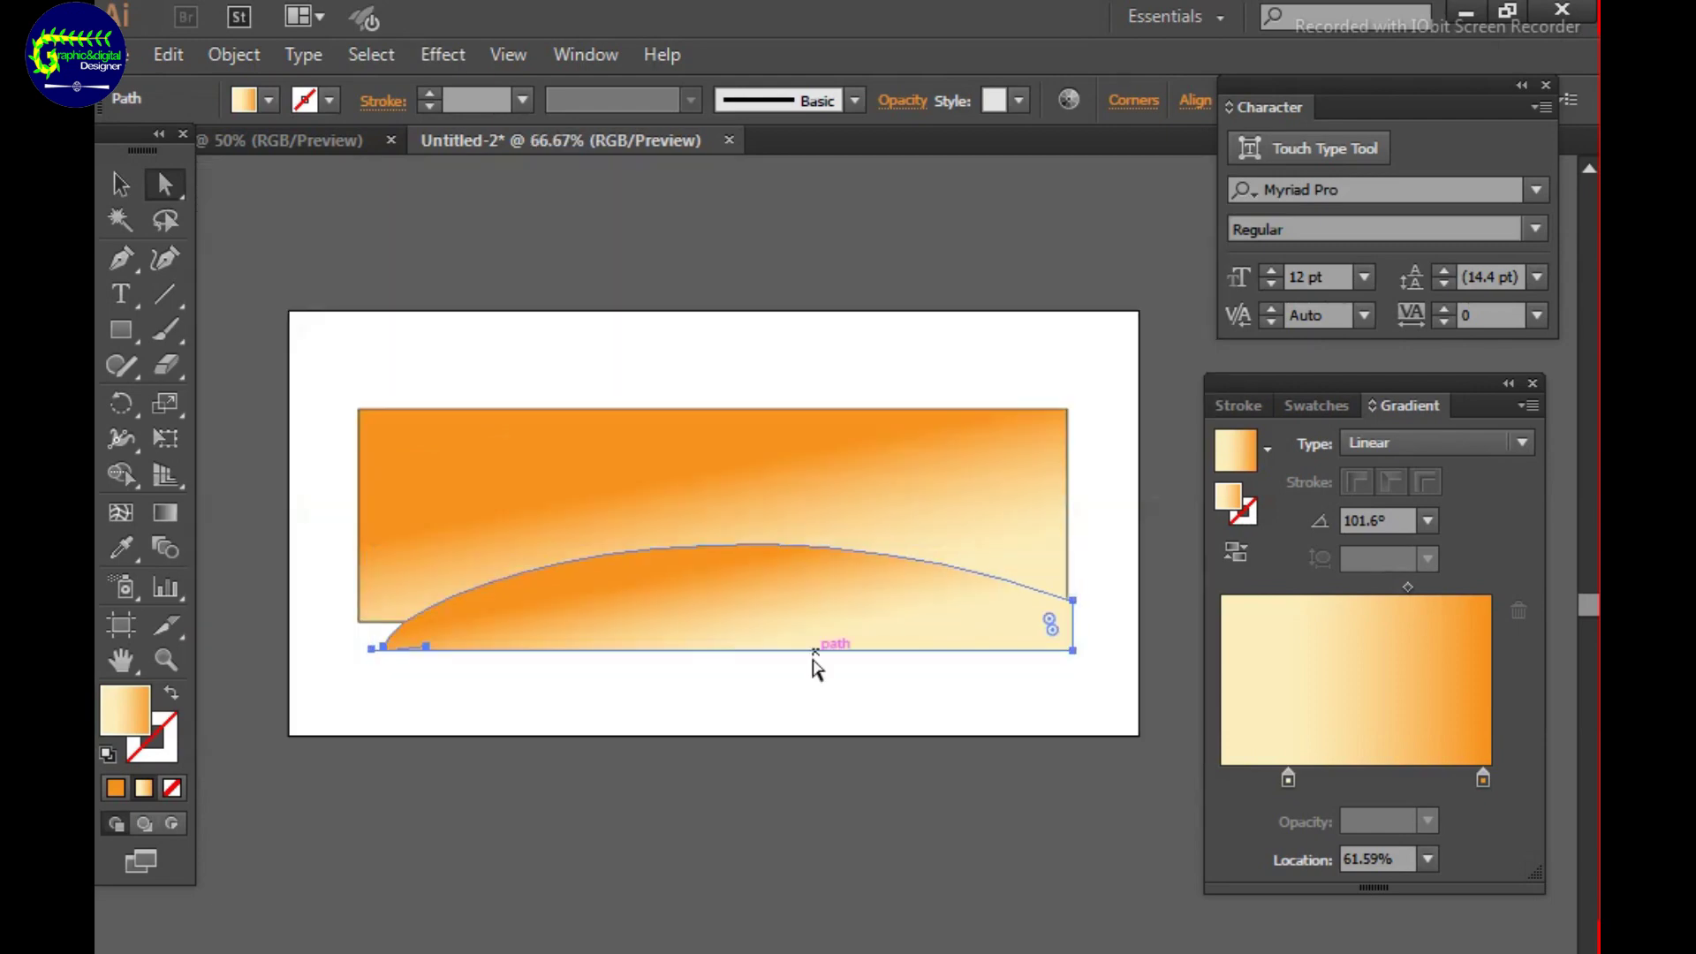
drag(1072, 600, 1061, 626)
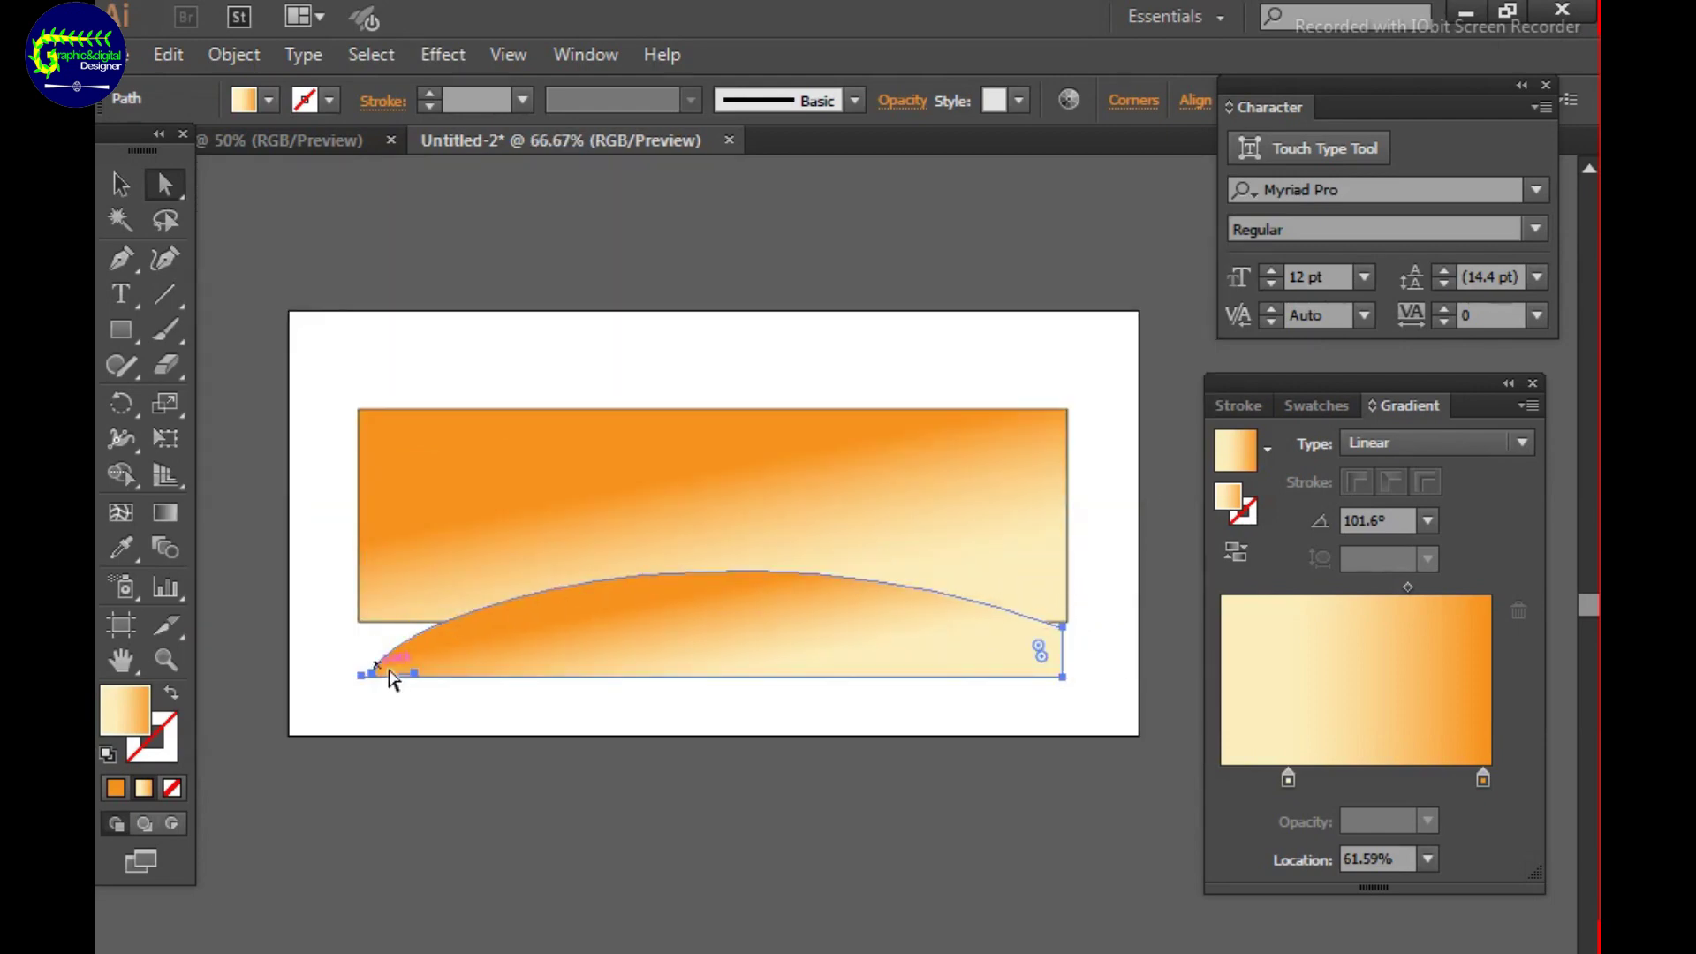
Flatten the hill's arc, lower its right anchor, and raise it inside the banner's bottom.
click(699, 557)
drag(719, 500, 732, 571)
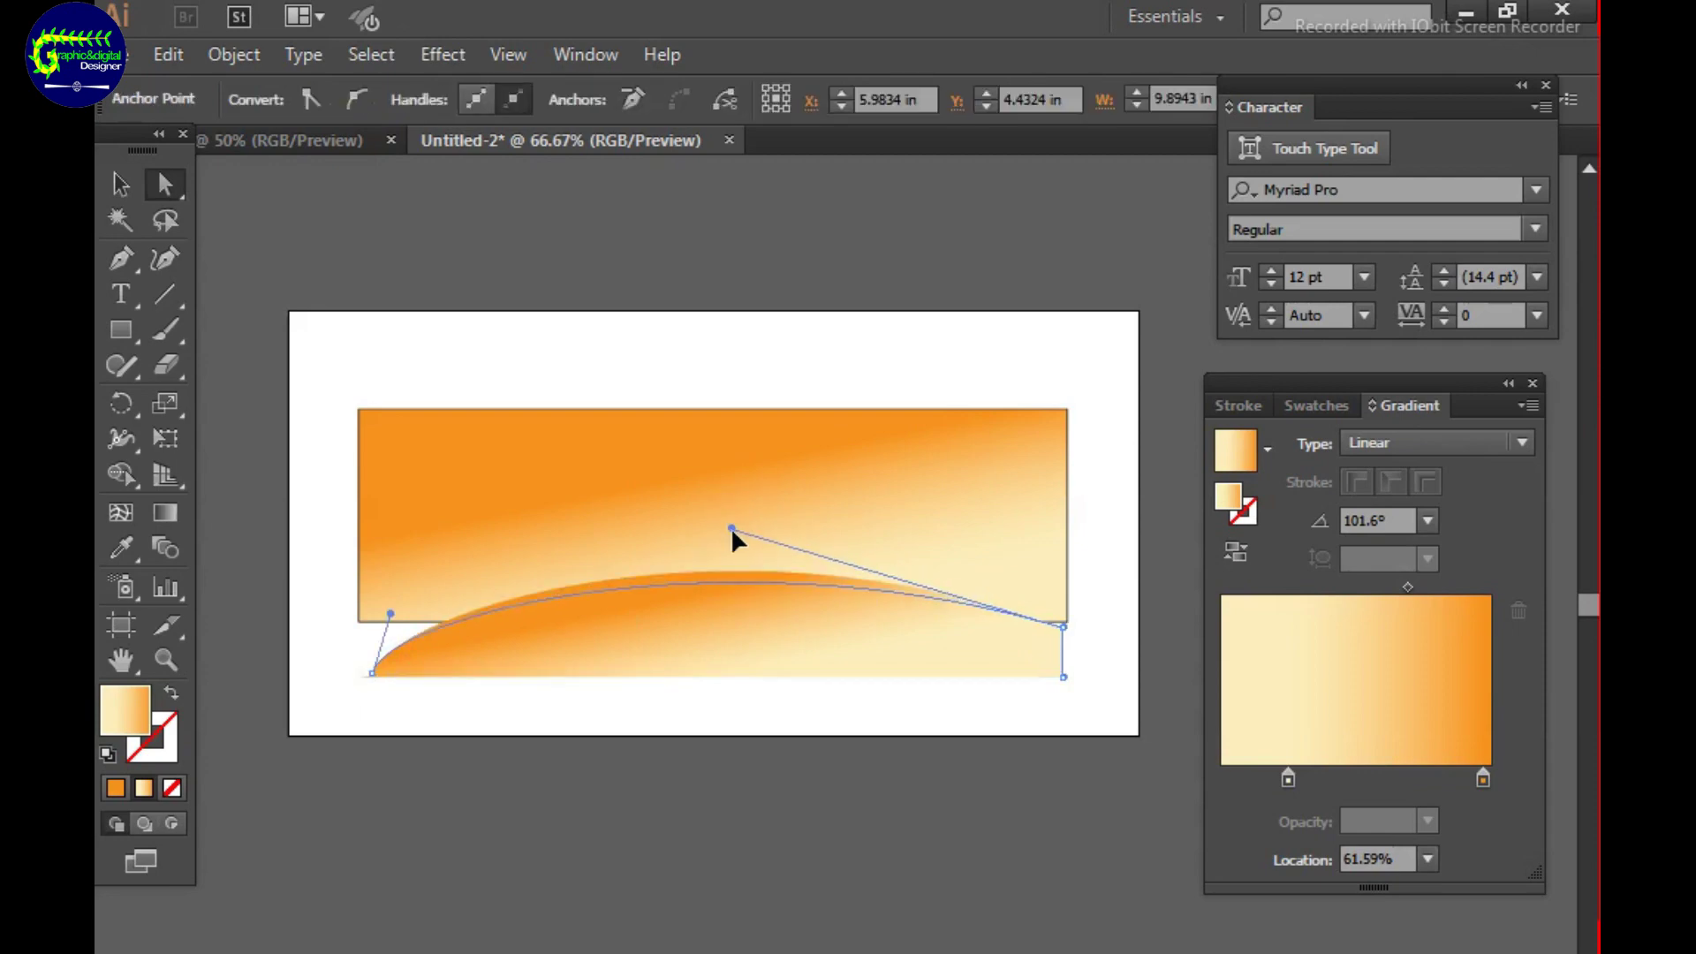
drag(1062, 627, 1064, 646)
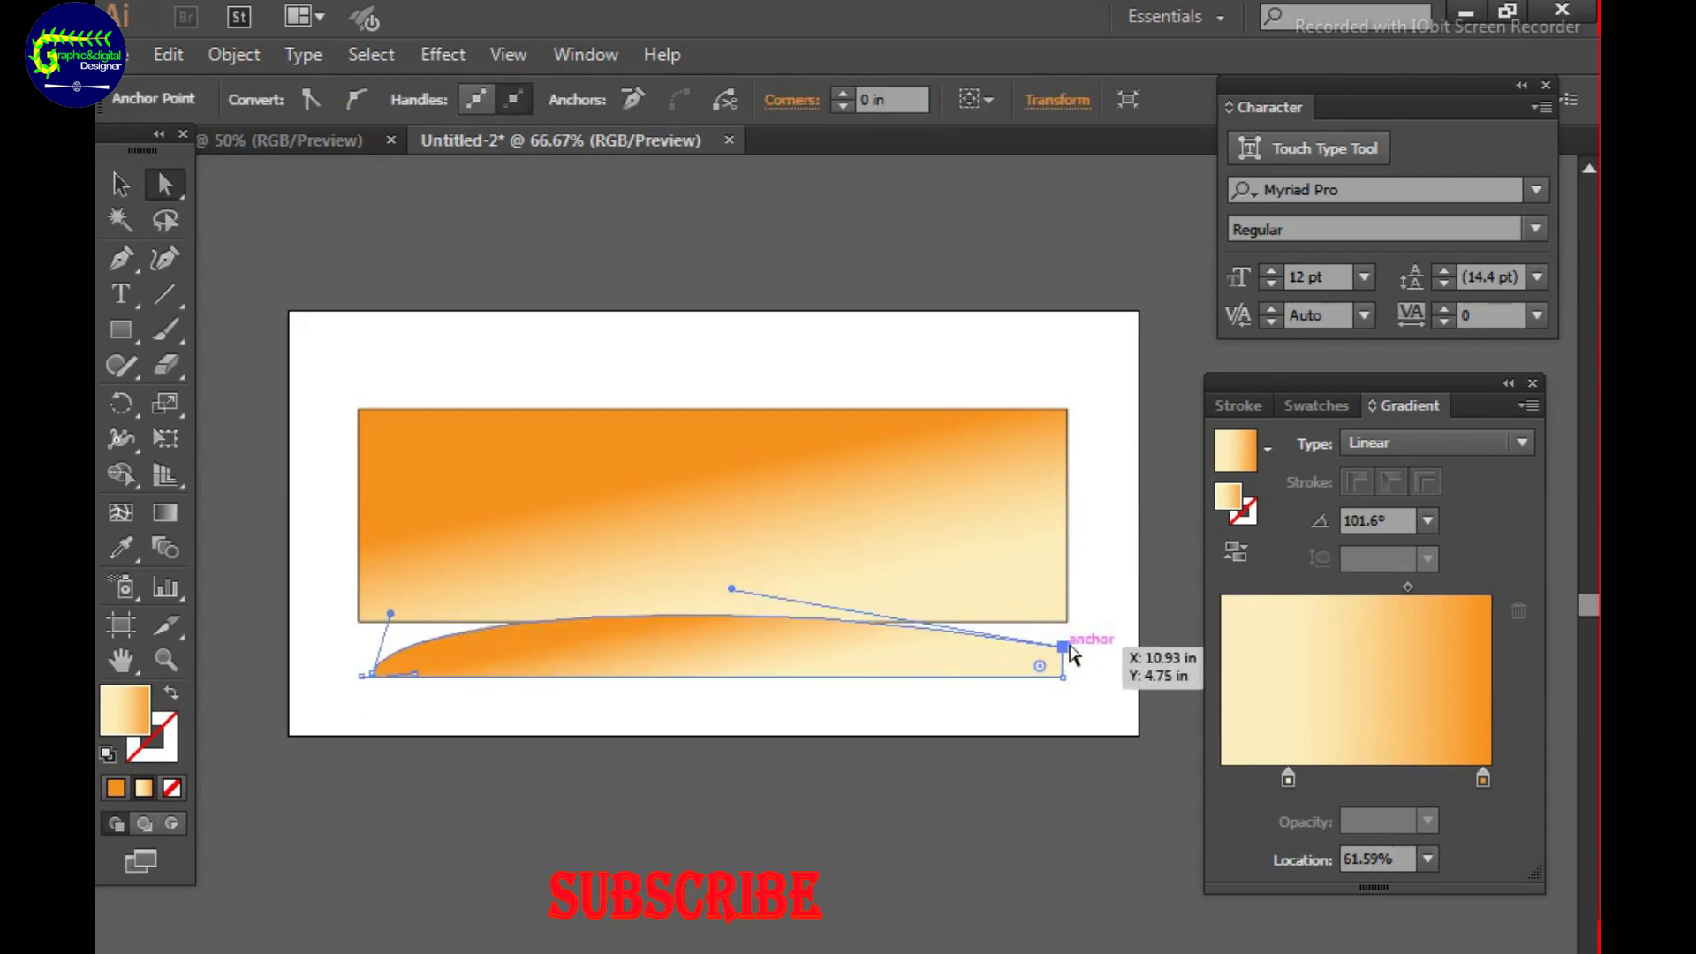
drag(731, 571, 726, 530)
click(120, 184)
drag(810, 658, 813, 604)
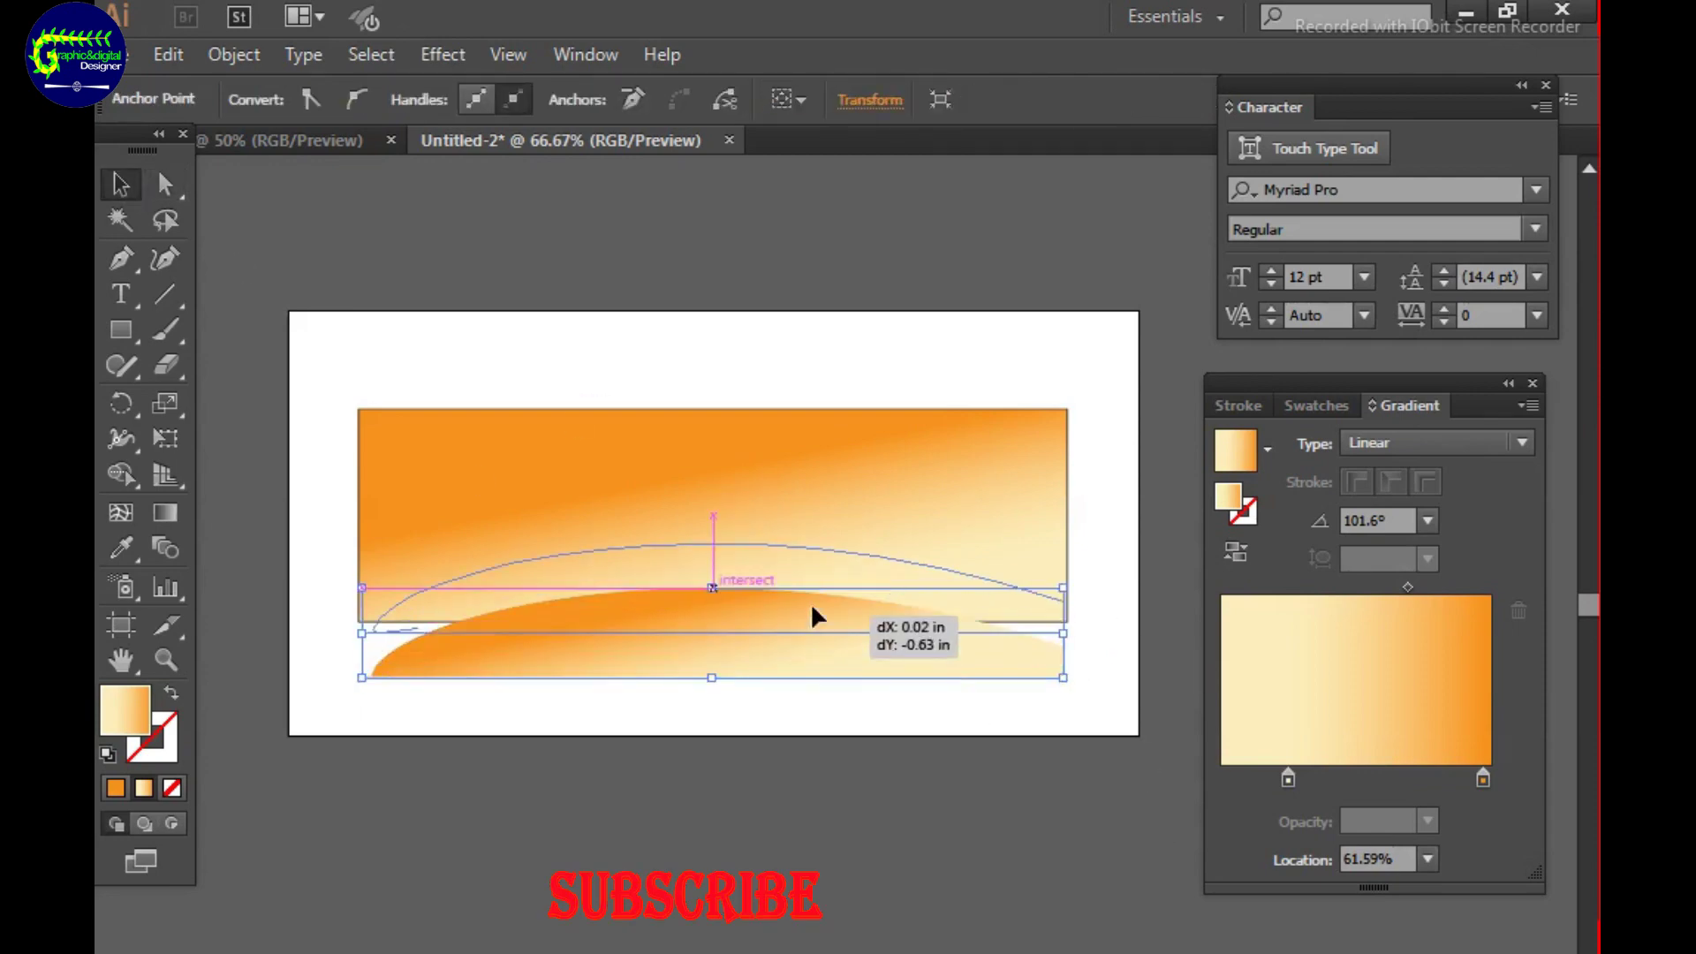
click(809, 704)
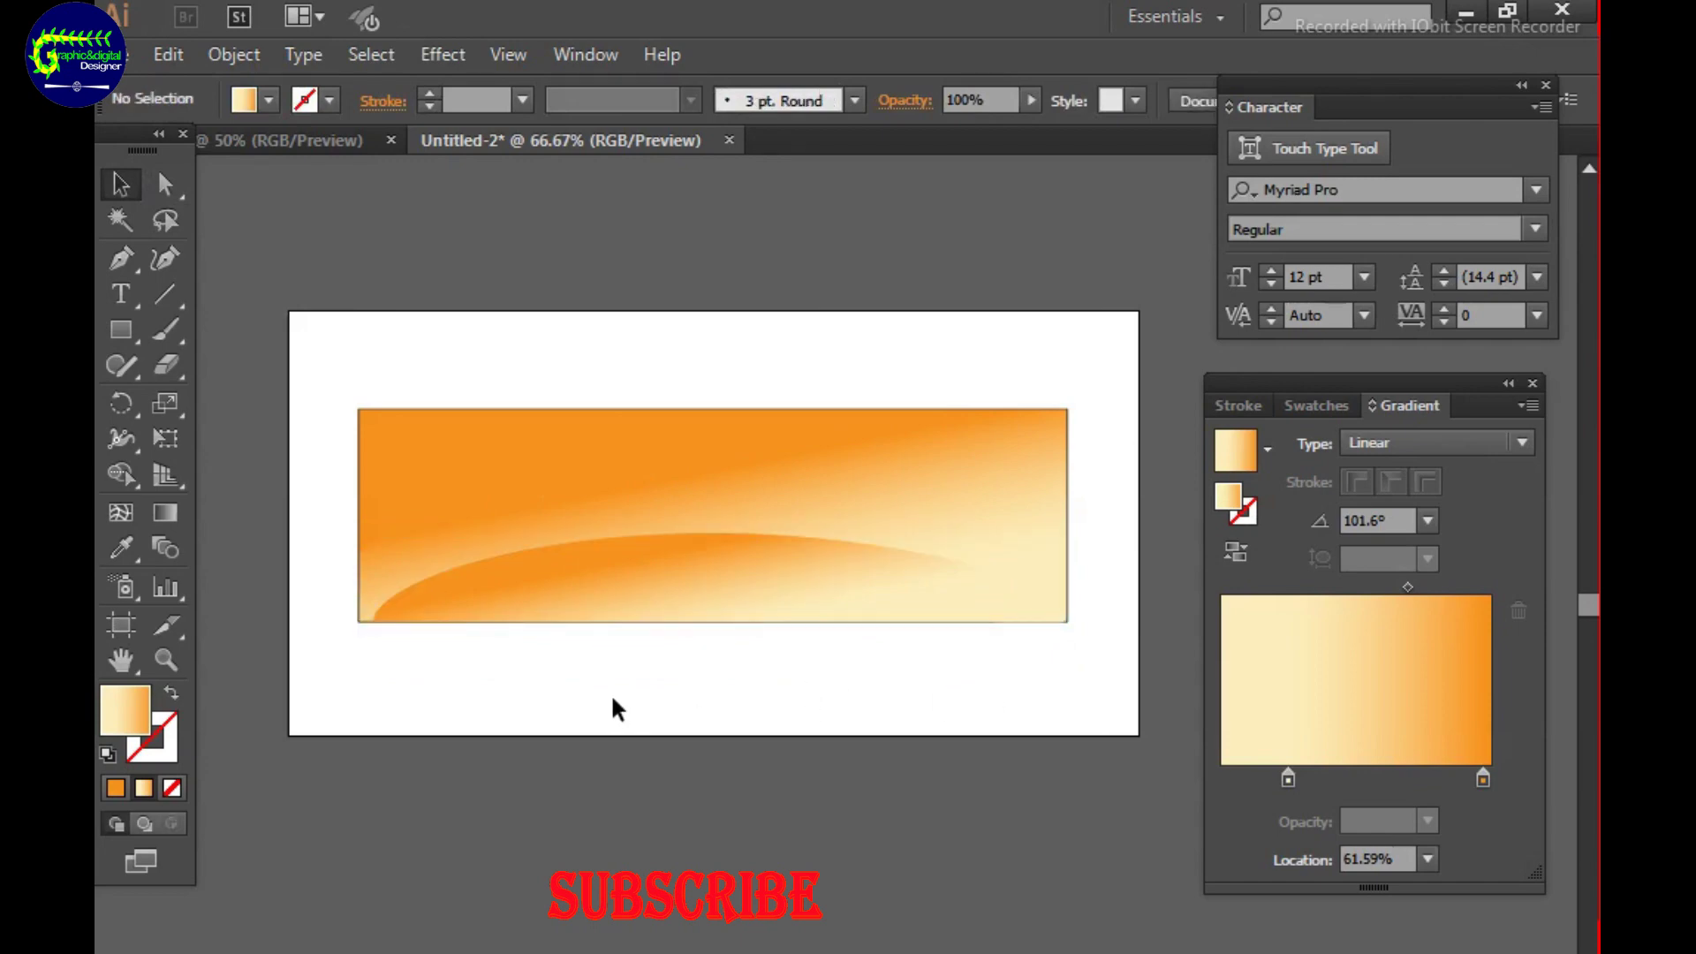
Lock the hill shape in place with Object > Lock > Selection.
drag(614, 698, 265, 333)
click(234, 54)
click(764, 190)
key(ctrl+1)
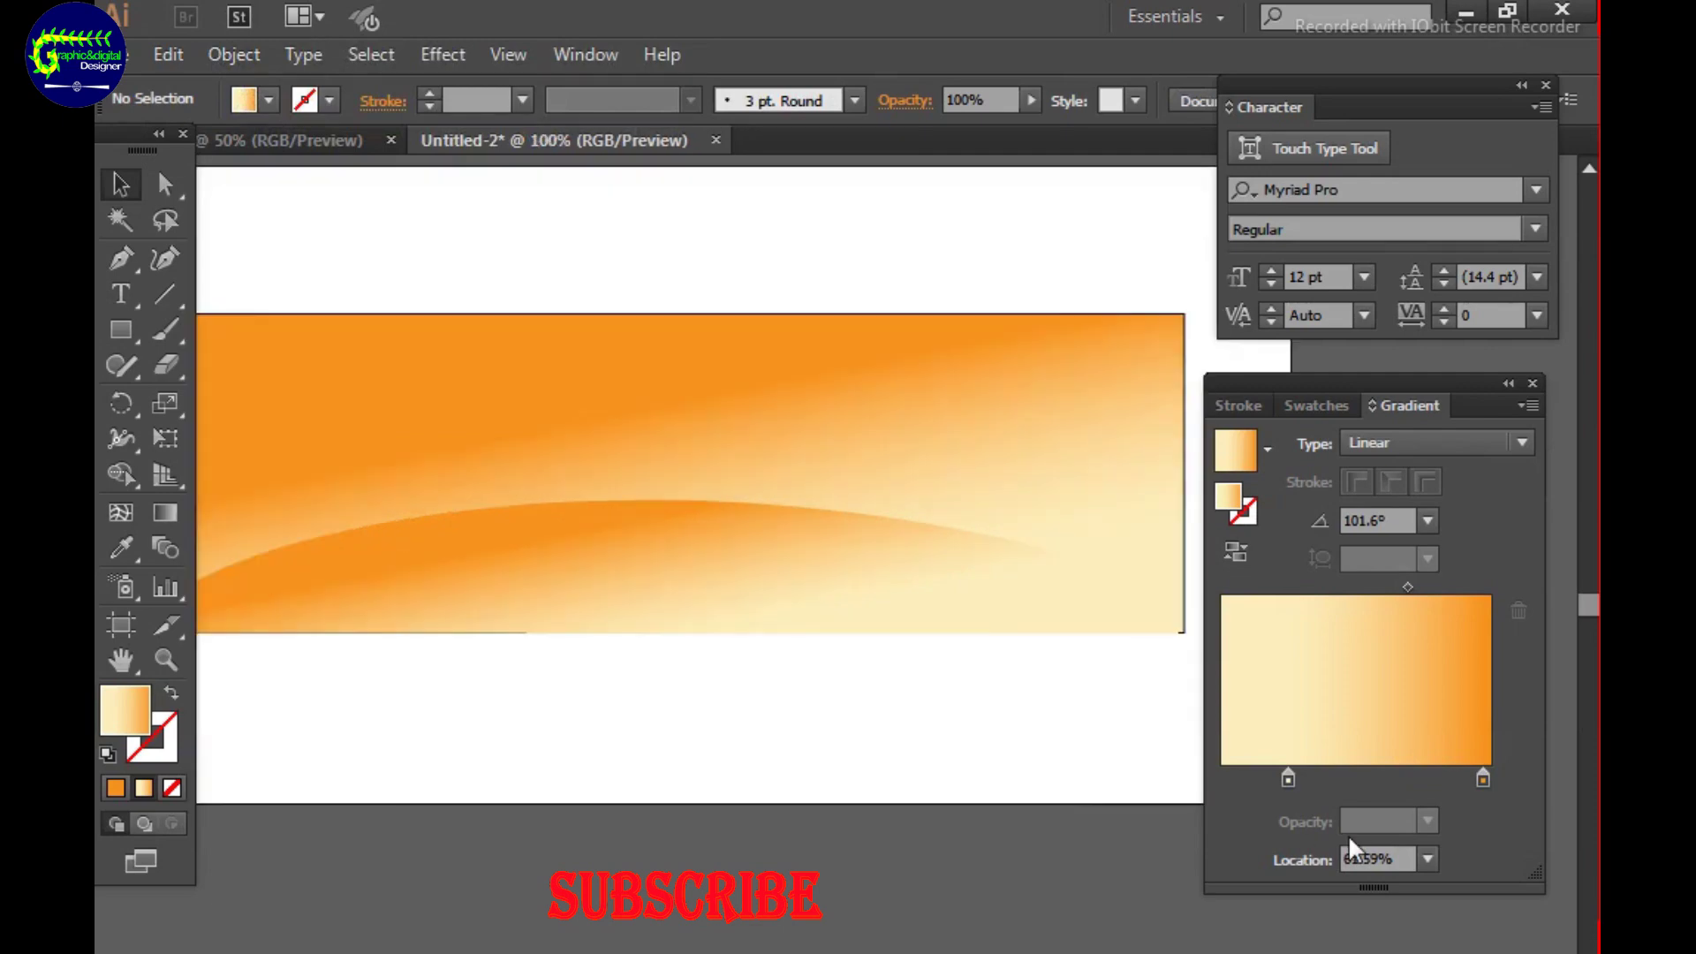
drag(773, 603, 773, 499)
key(ctrl+minus)
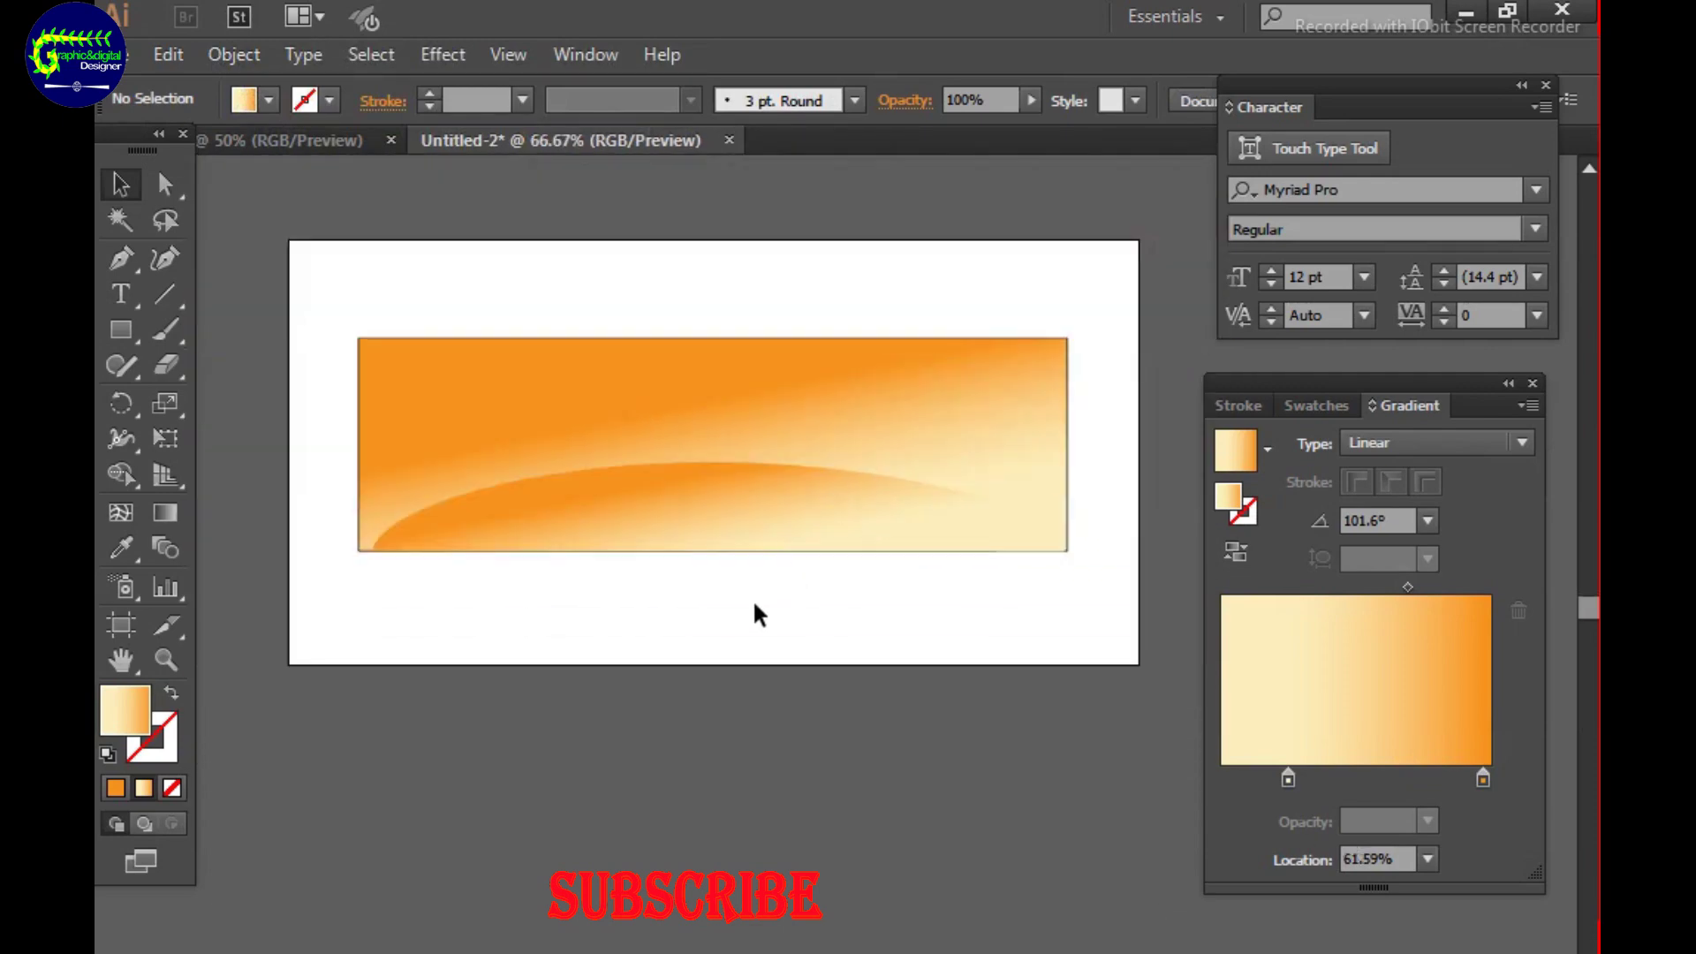
Draw a closed wavy hill shape across the banner's bottom with the Pen tool.
click(121, 258)
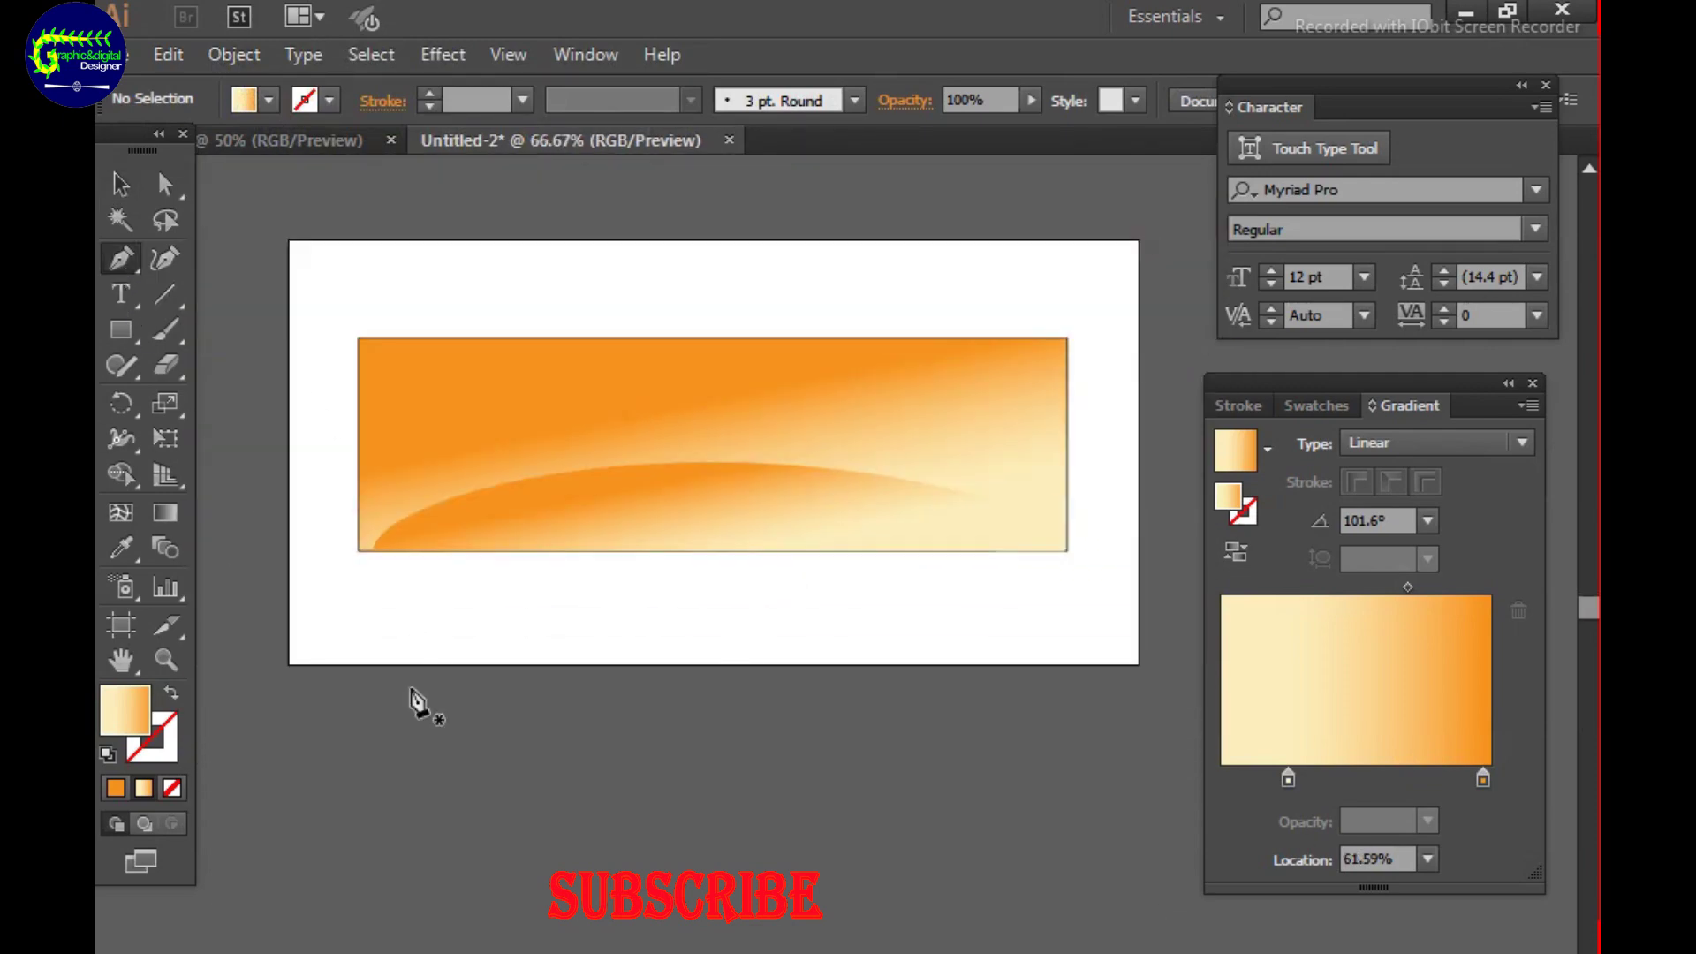
click(359, 489)
drag(421, 527, 452, 542)
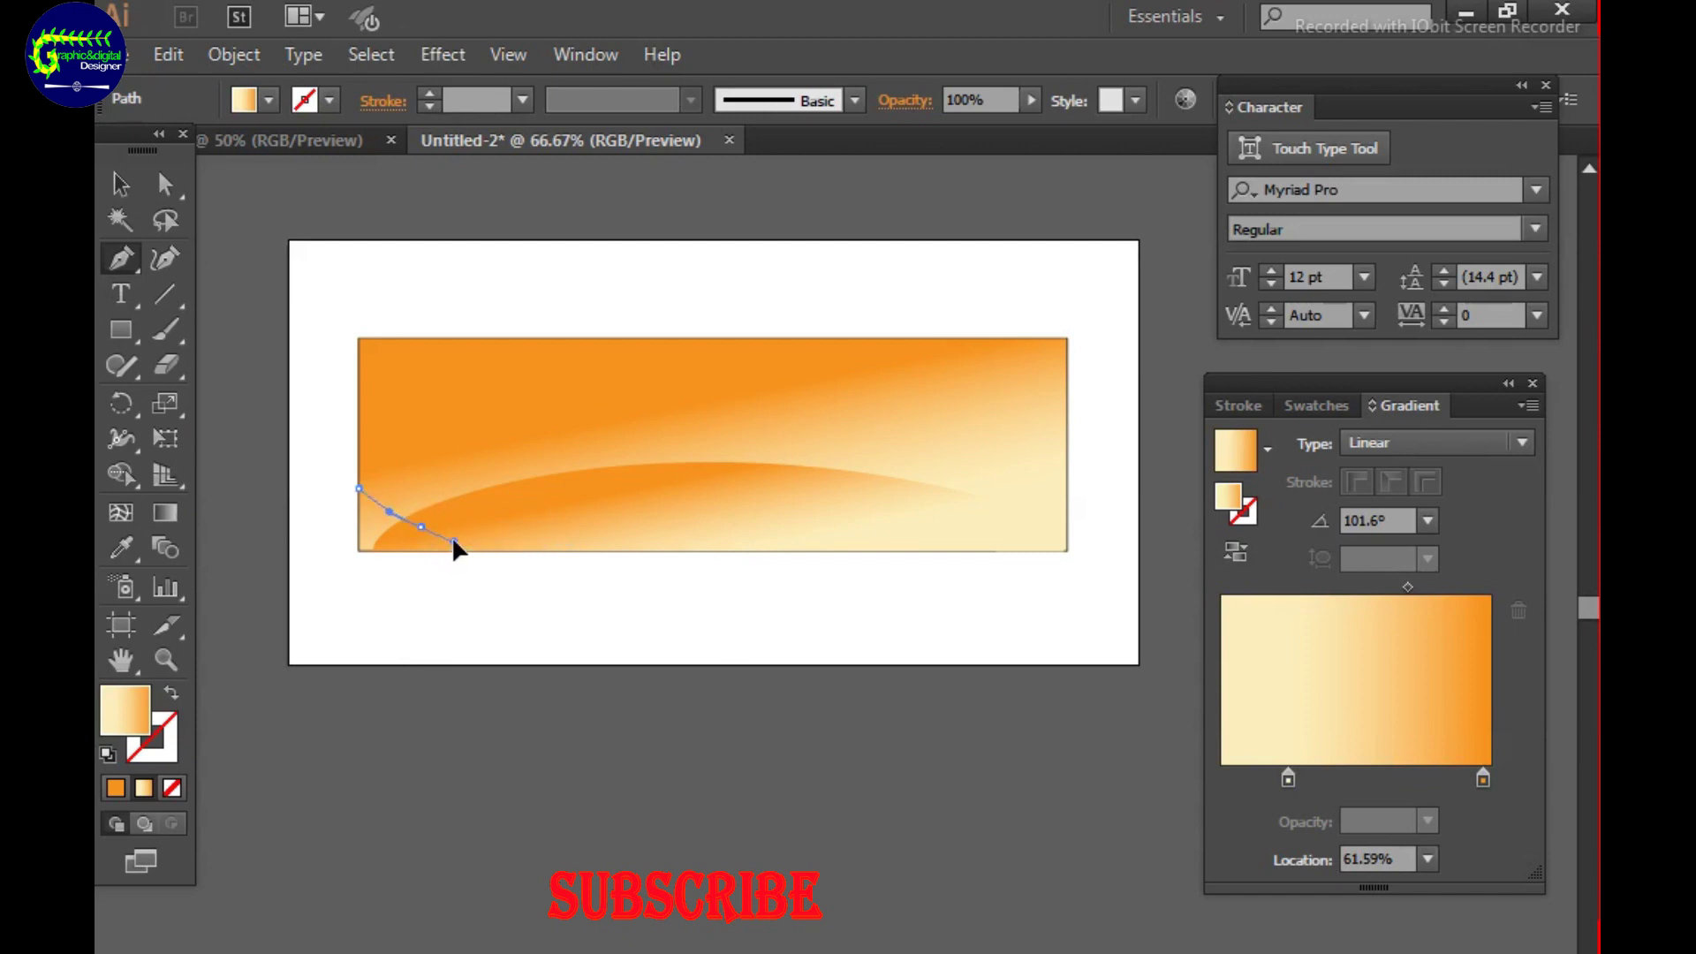
mouse_move(558, 527)
mouse_down()
mouse_move(618, 514)
mouse_move(712, 550)
mouse_move(830, 528)
mouse_up()
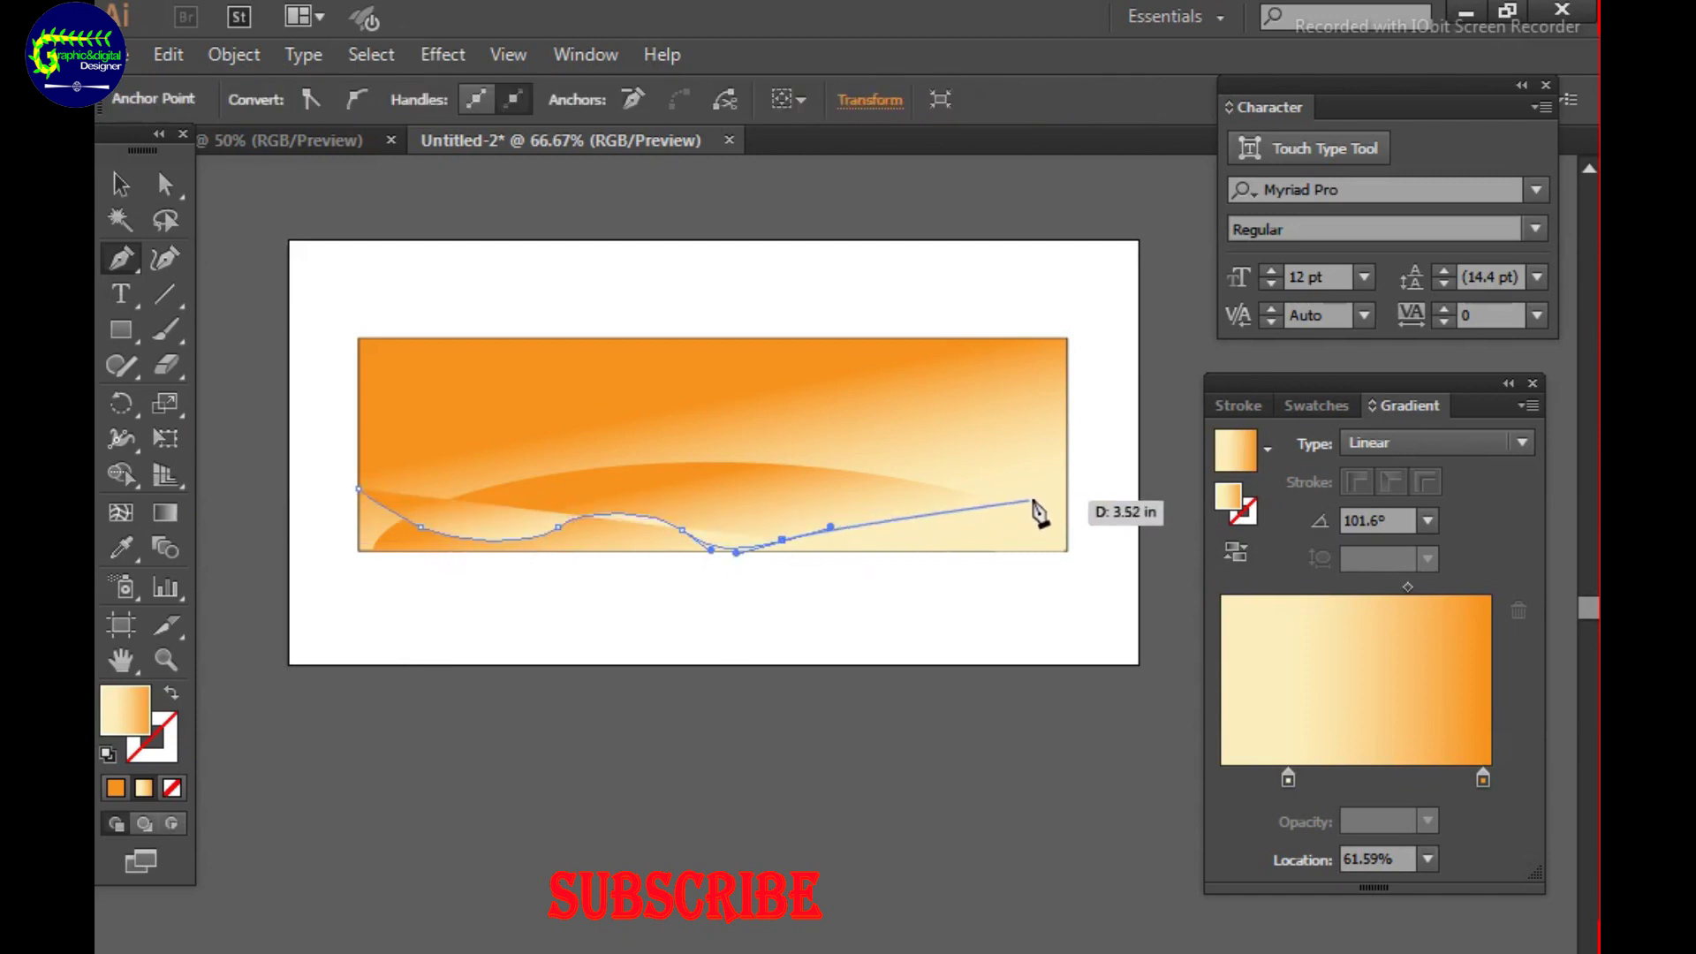
drag(1063, 521, 1135, 543)
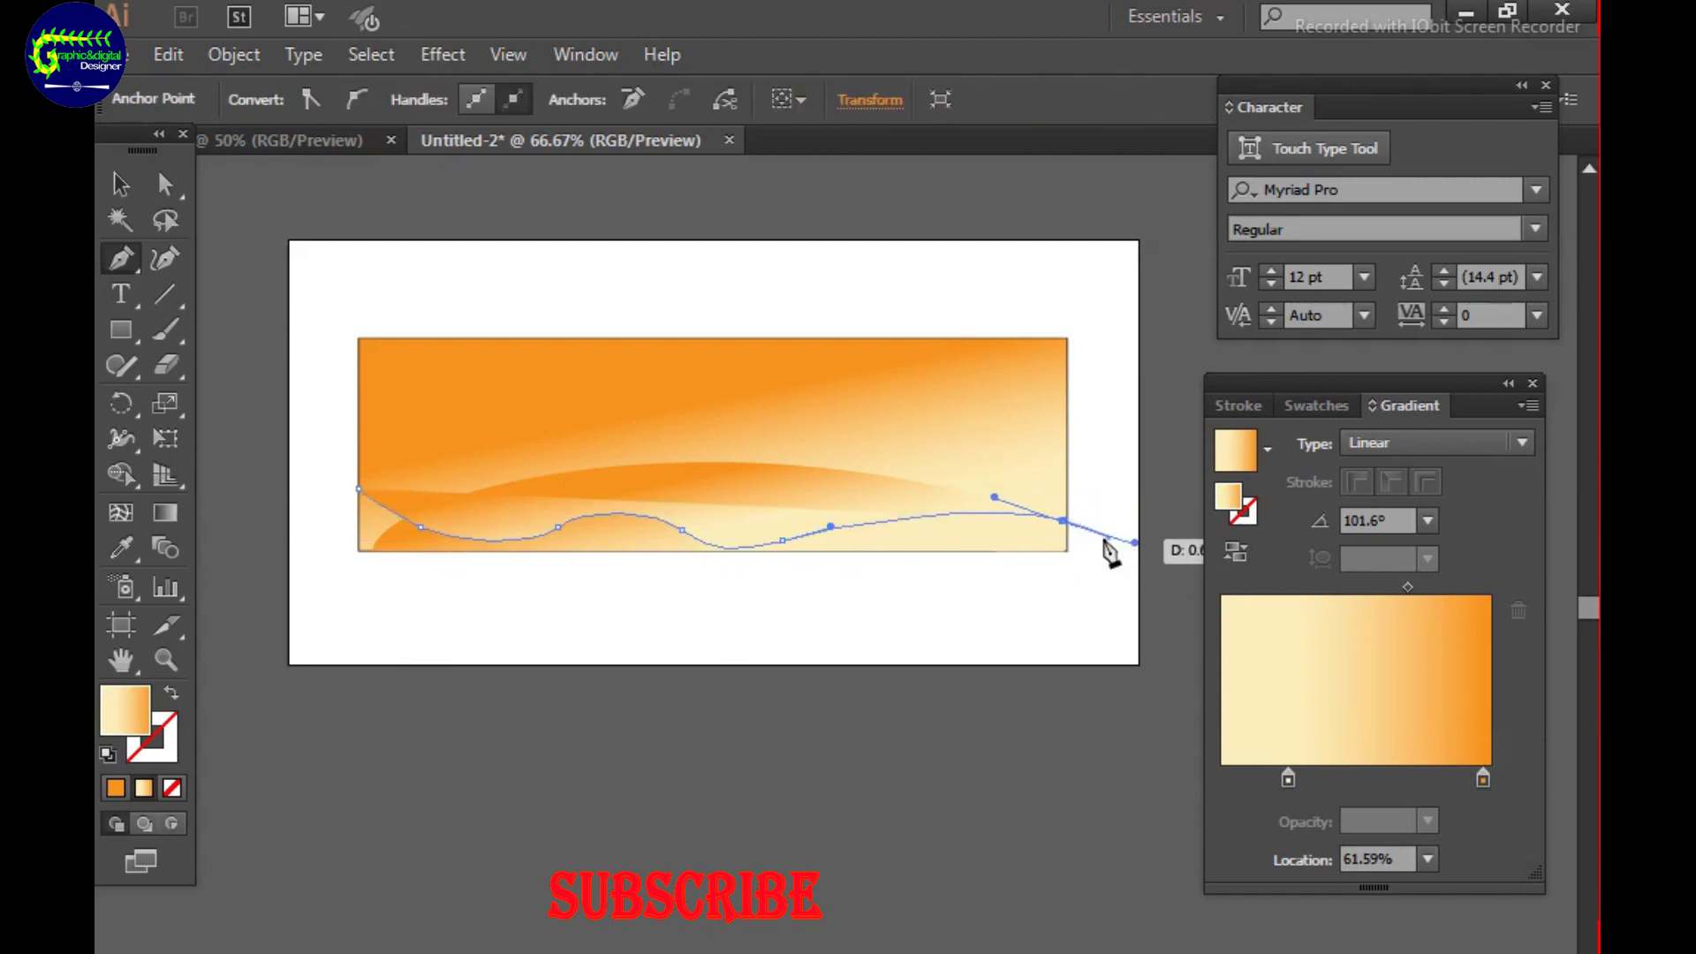
click(1067, 549)
click(359, 550)
click(359, 488)
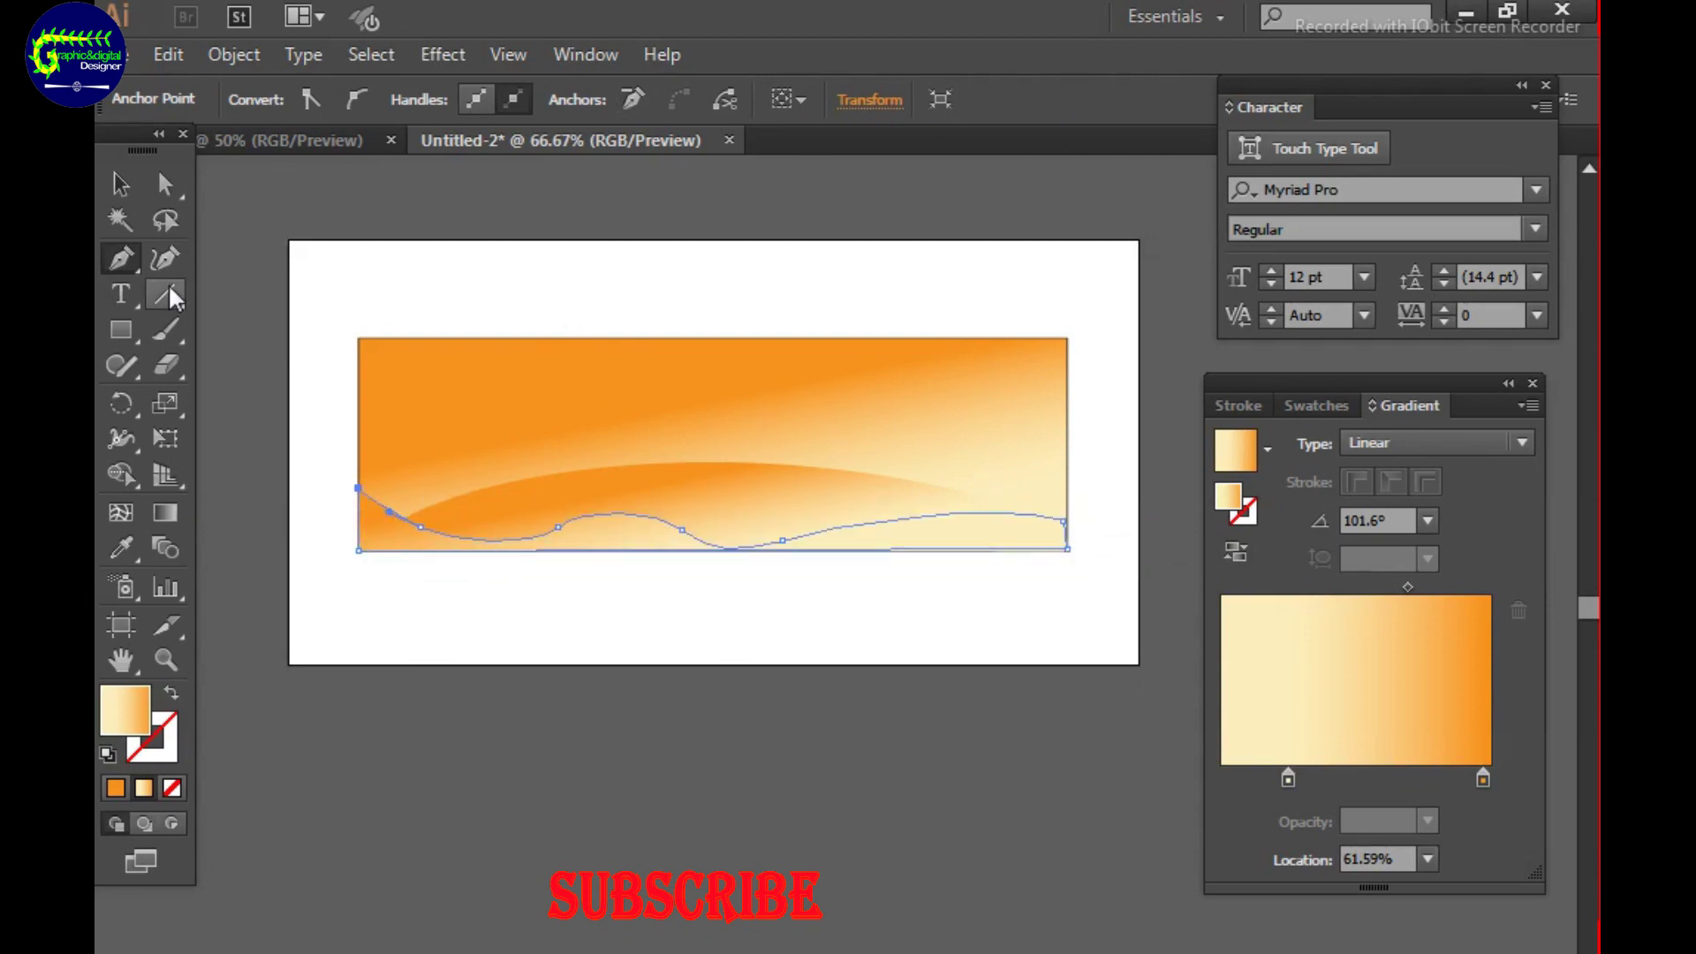
Adjust the wave's gradient stop and midpoint, then try a dark fill.
click(121, 183)
drag(1483, 777, 1424, 778)
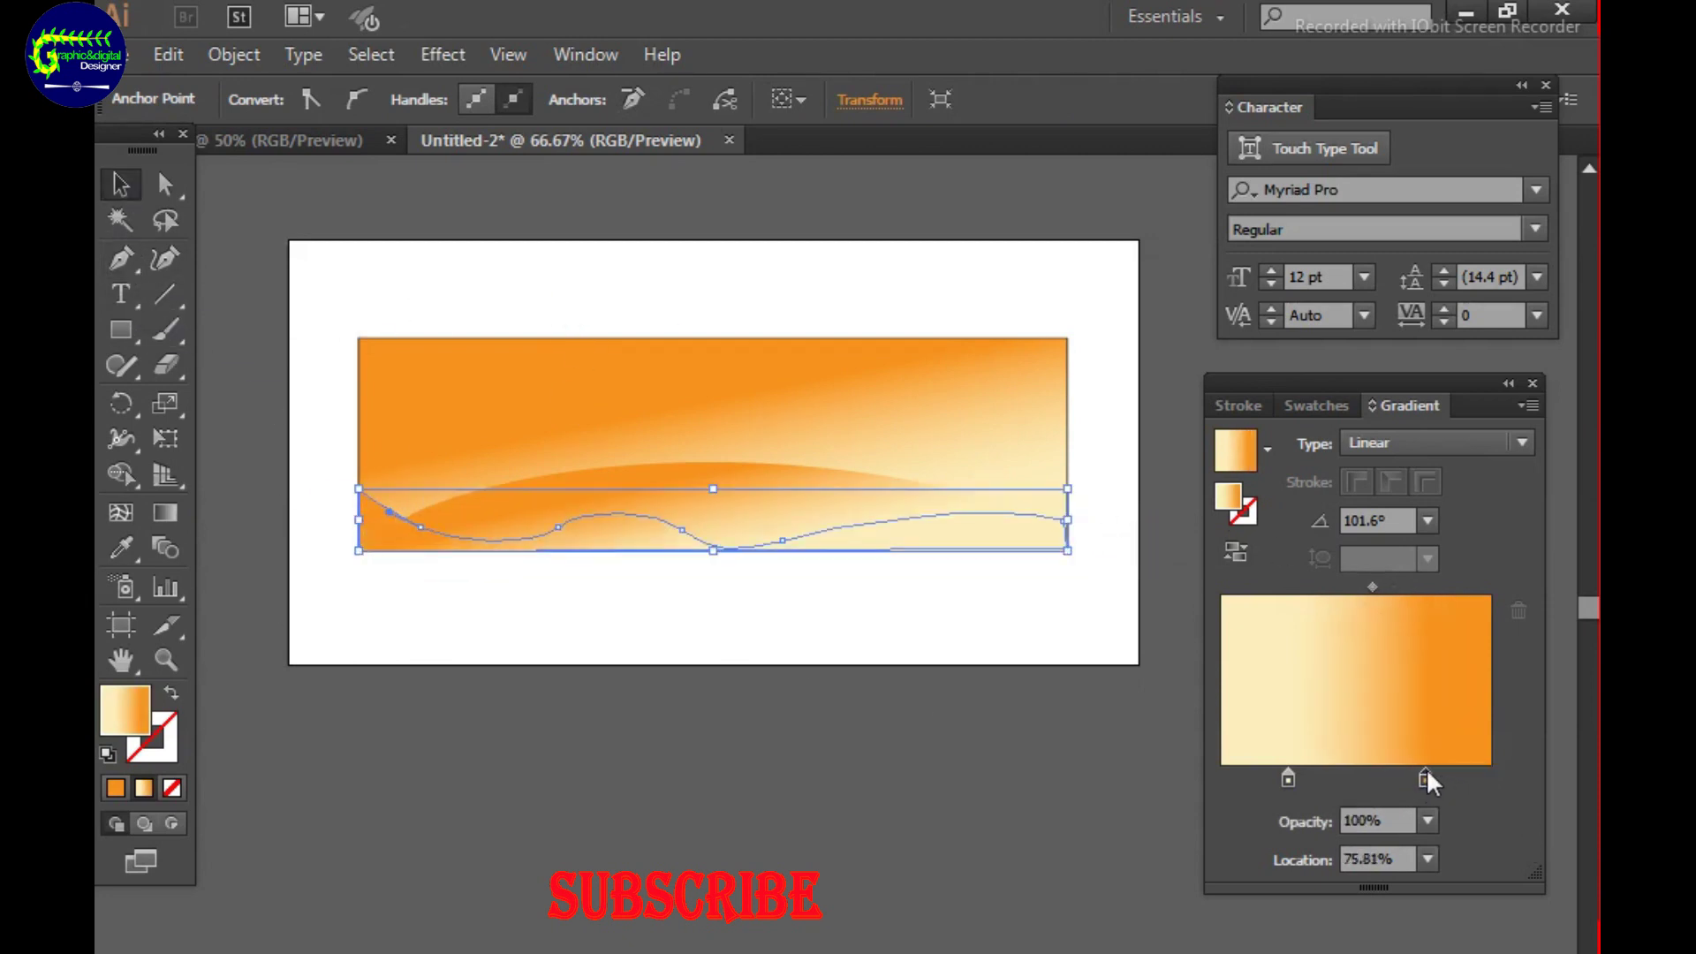
mouse_move(1382, 586)
mouse_down()
mouse_move(1320, 586)
mouse_move(1345, 586)
mouse_up()
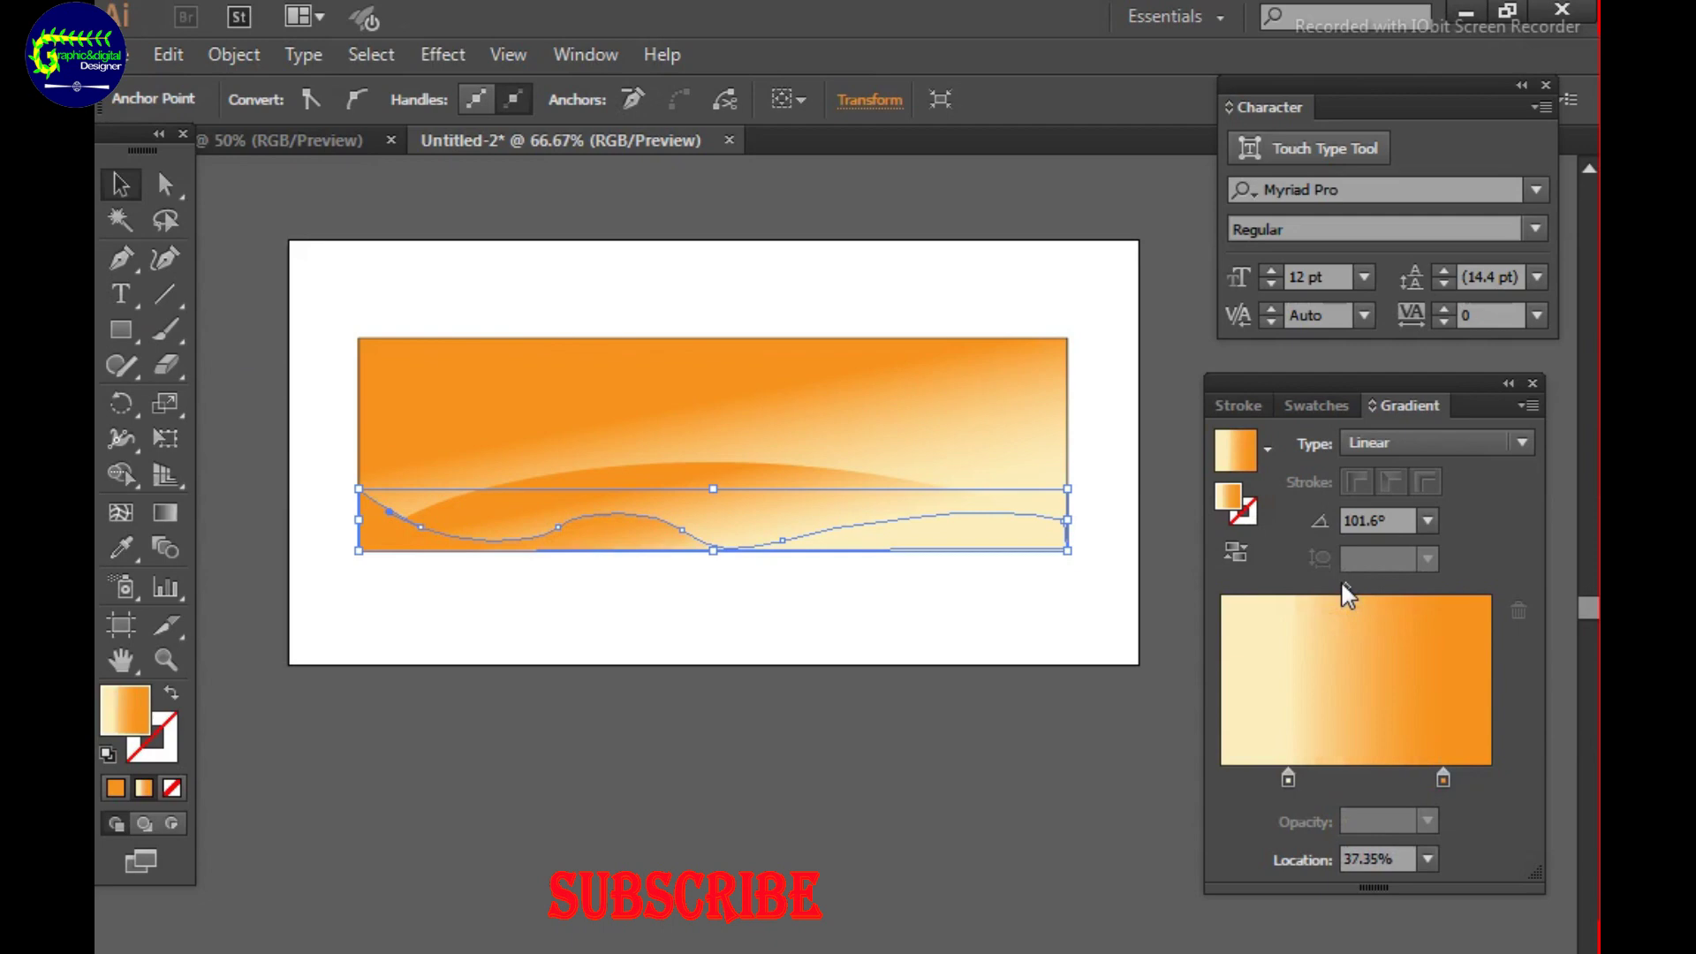
double_click(1228, 496)
click(795, 857)
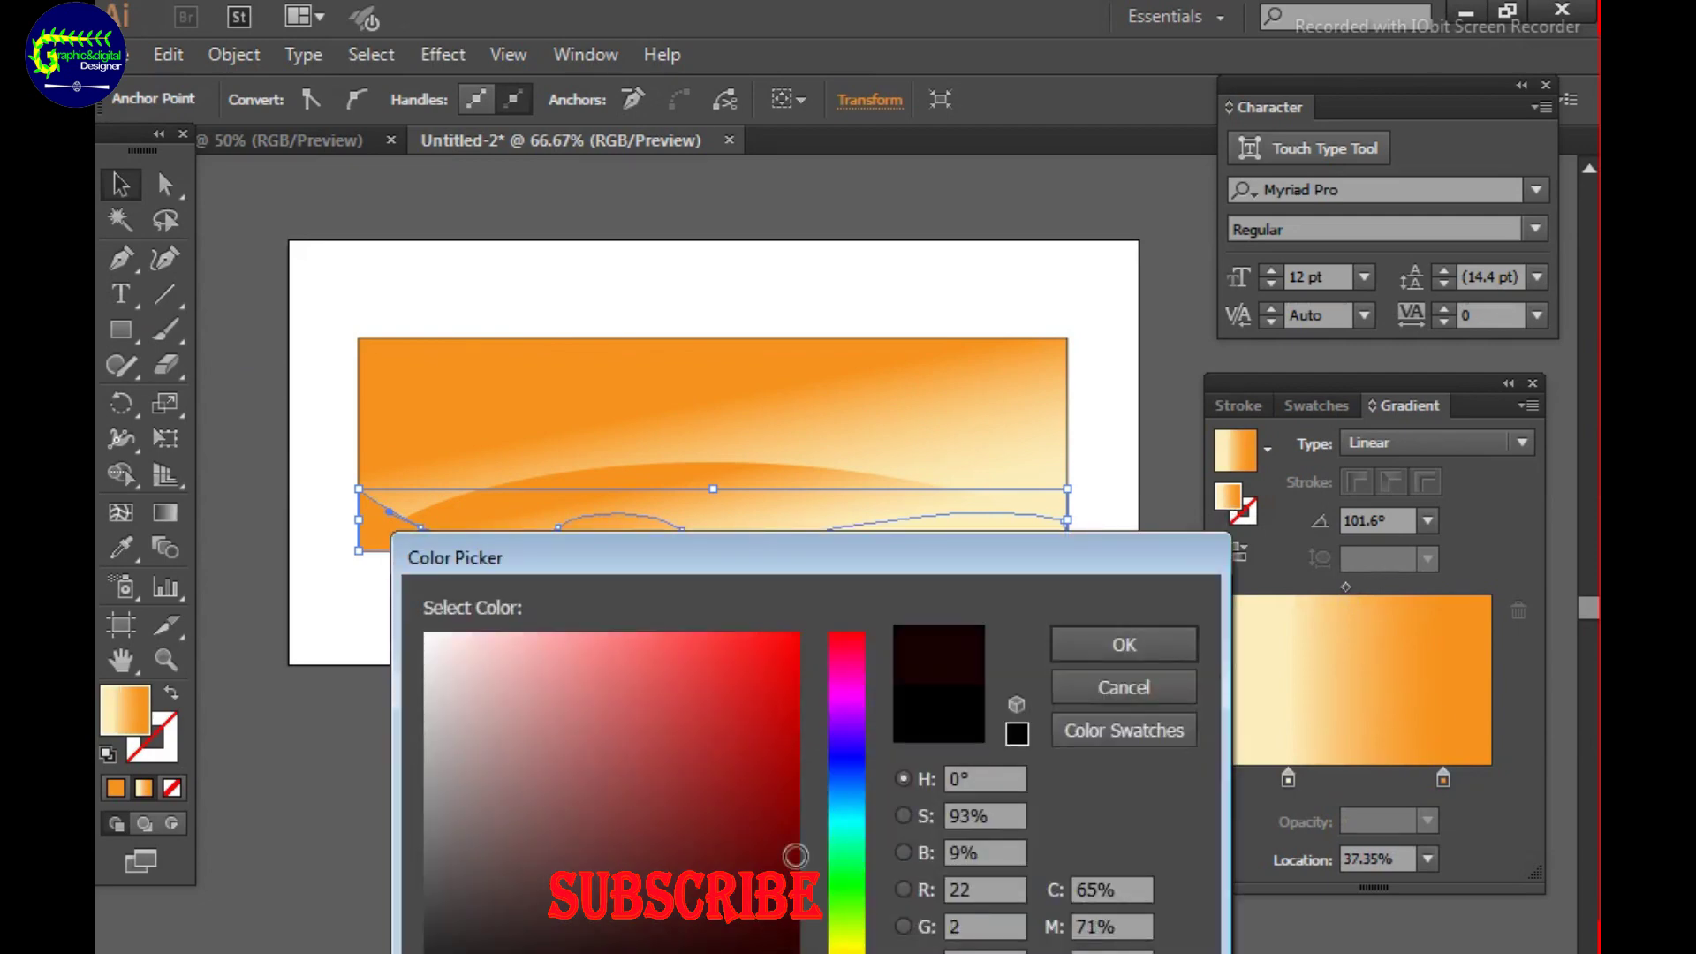
click(1120, 636)
Try red-brown and then bright yellow fills on the wave.
double_click(1228, 497)
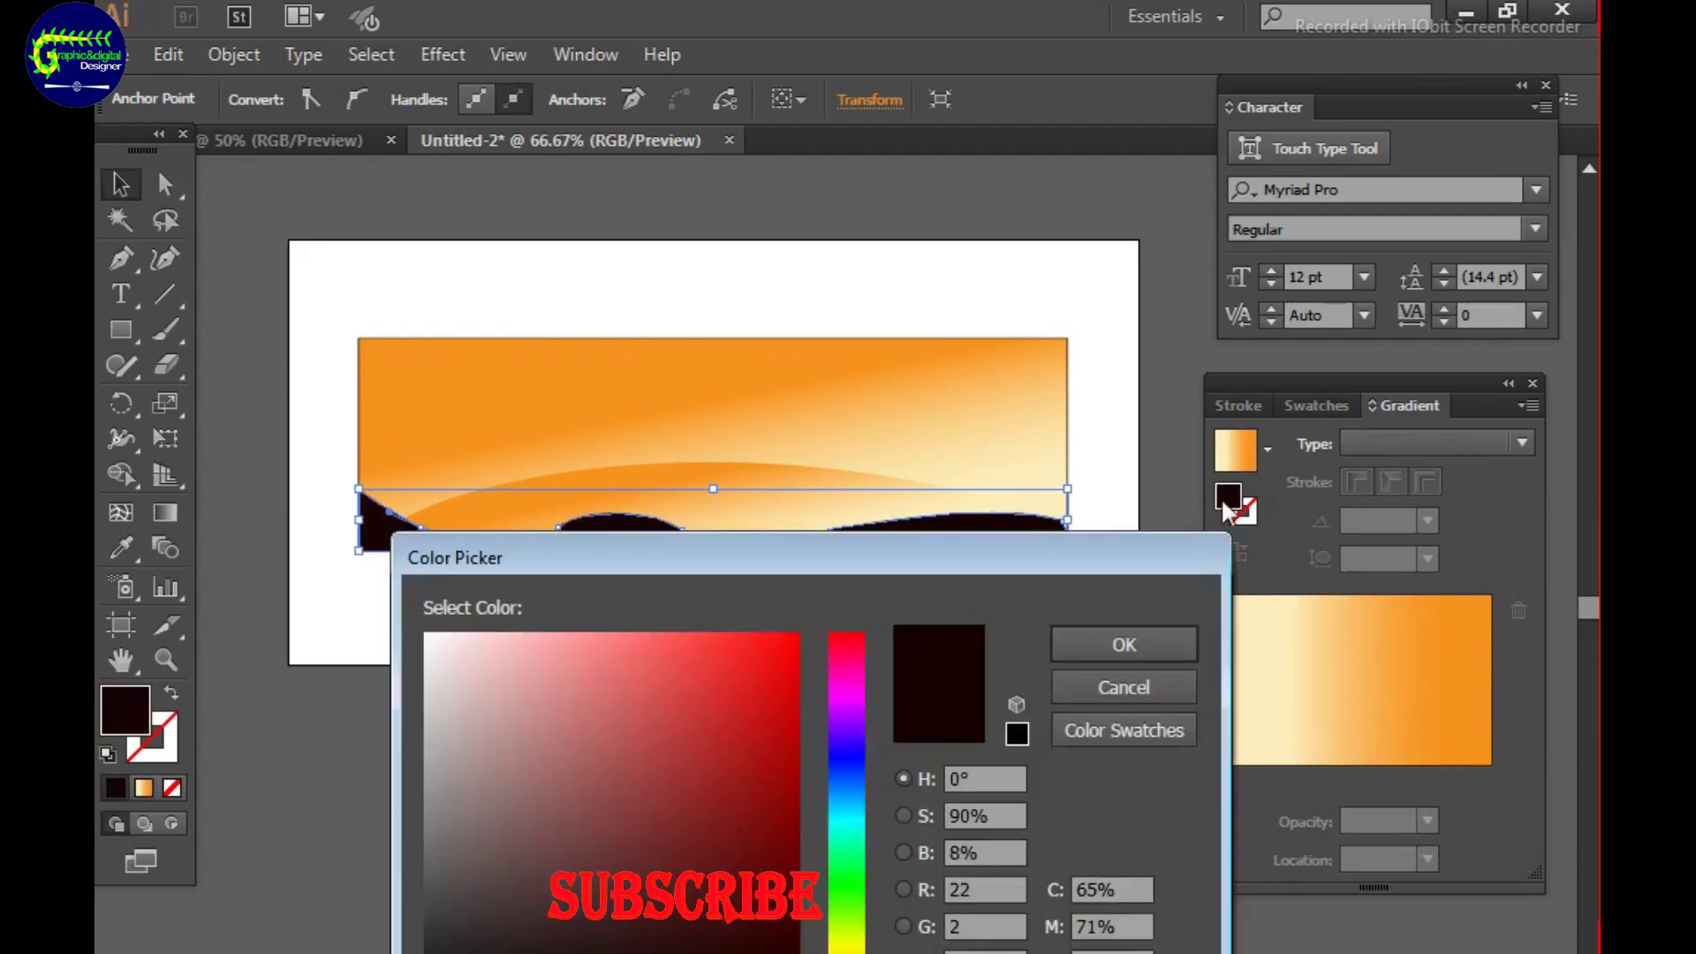
click(669, 823)
click(1124, 644)
double_click(1228, 496)
click(857, 946)
click(787, 647)
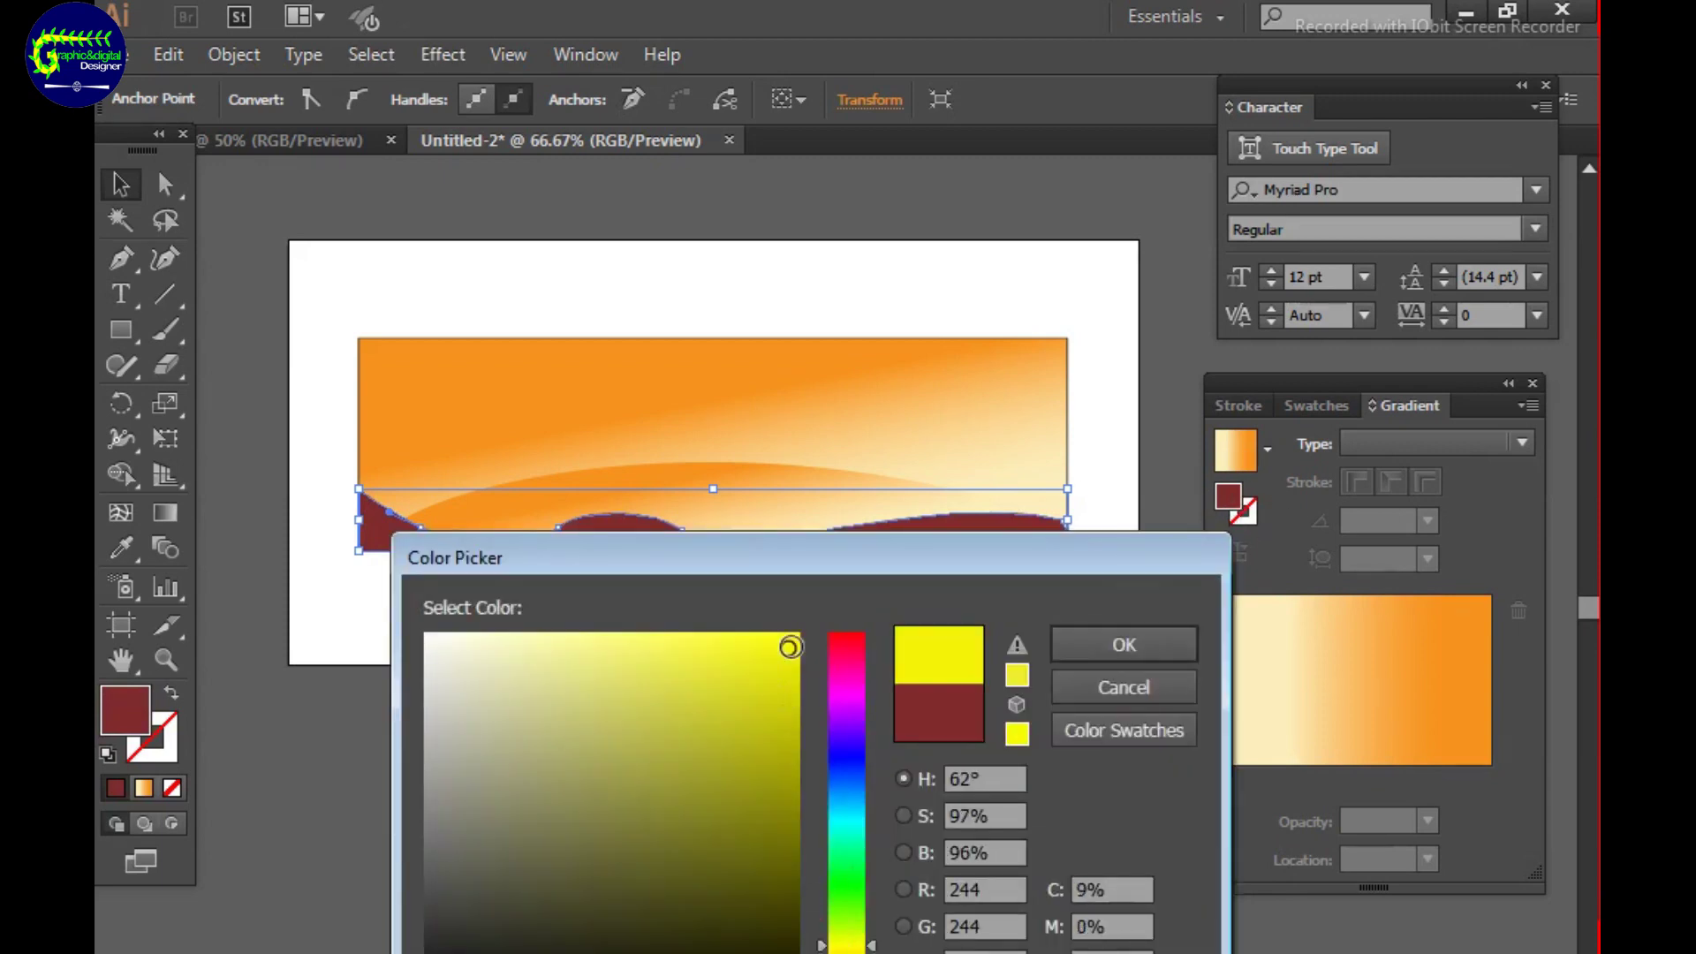
click(1123, 644)
Settle the wave's fill on a solid dark orange.
double_click(1236, 484)
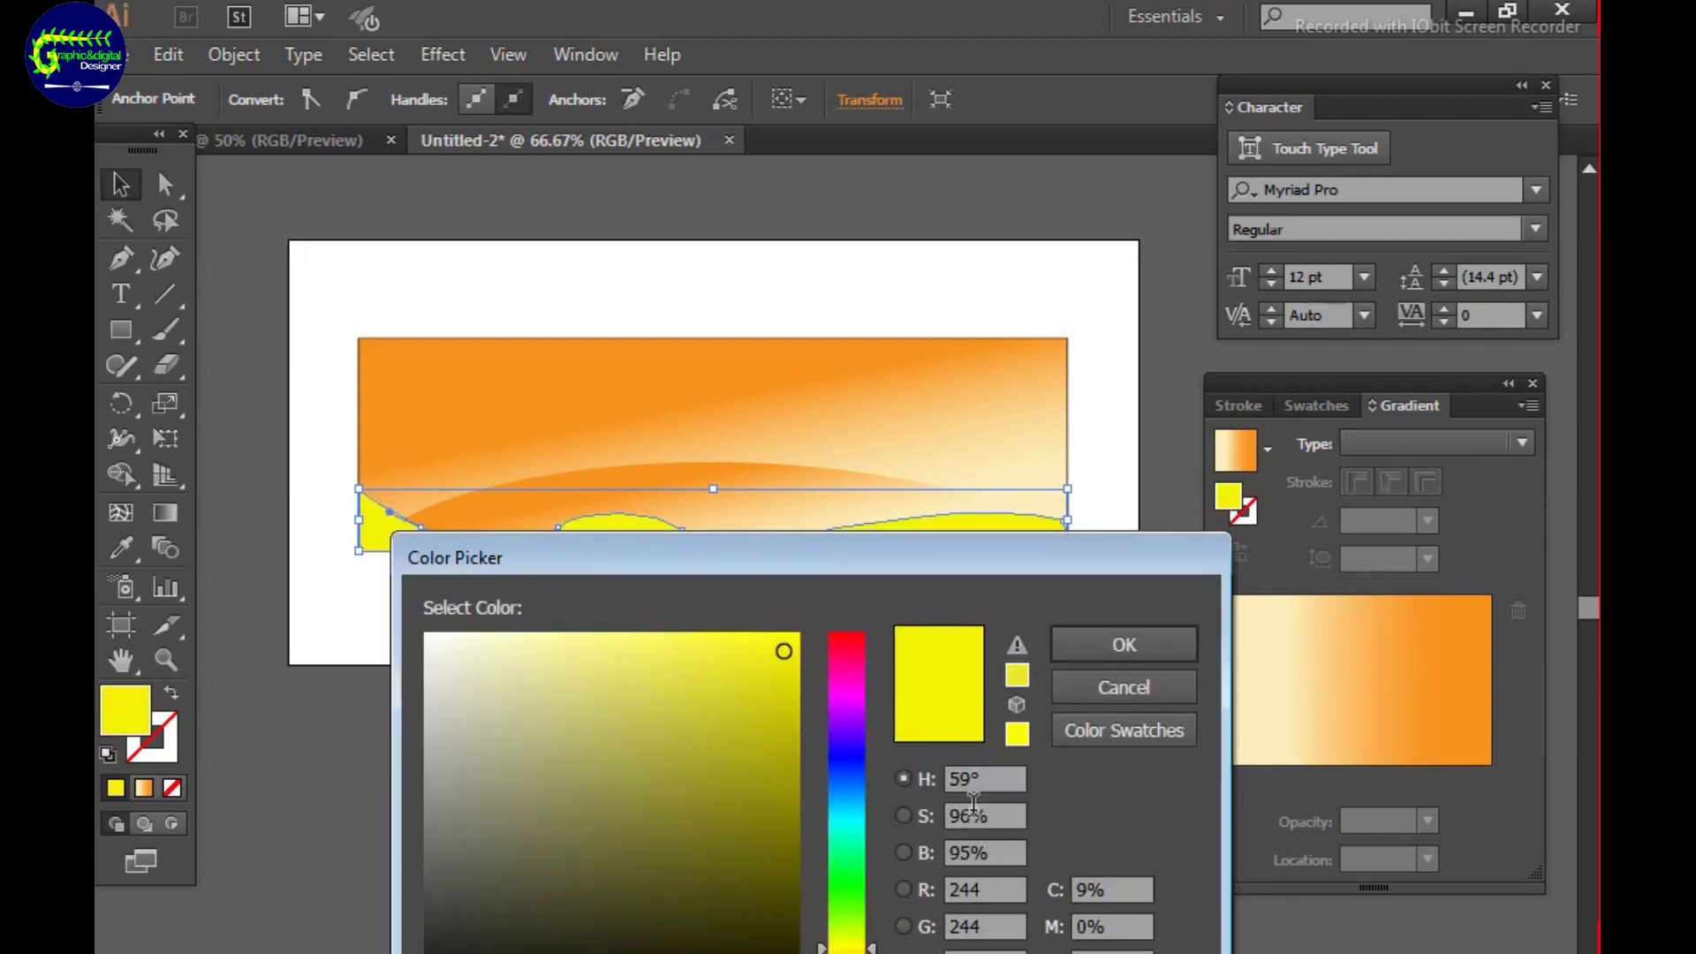
click(776, 704)
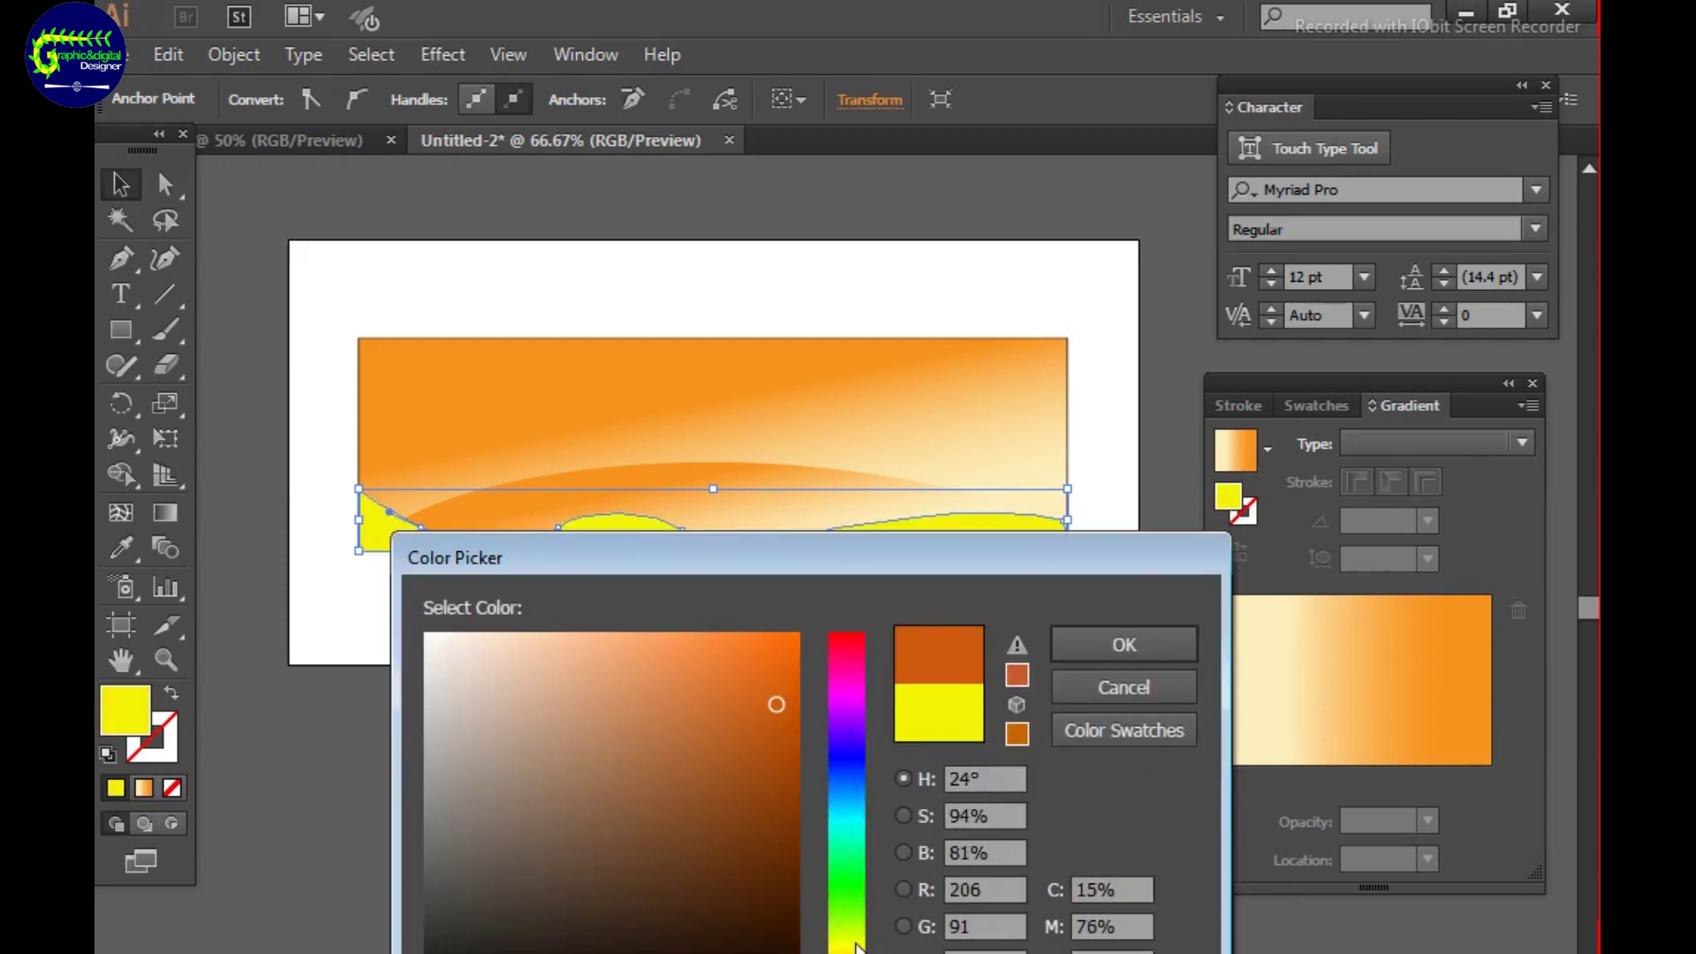
click(777, 673)
click(1016, 673)
key(Return)
double_click(1236, 496)
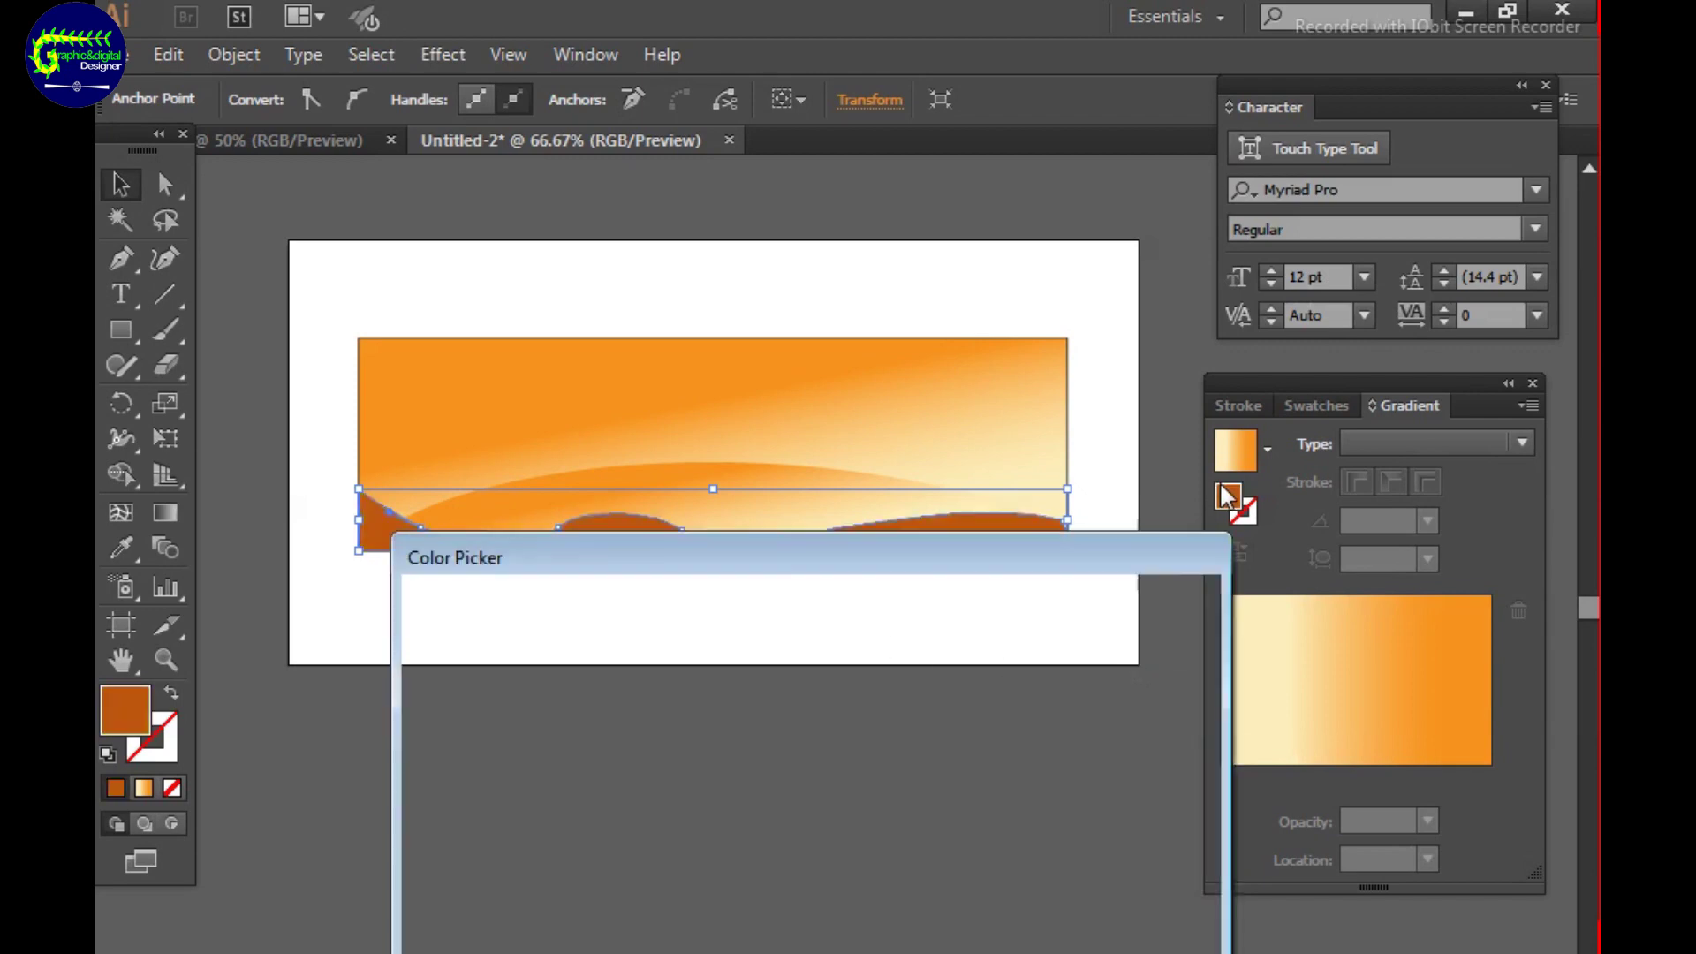
click(1080, 651)
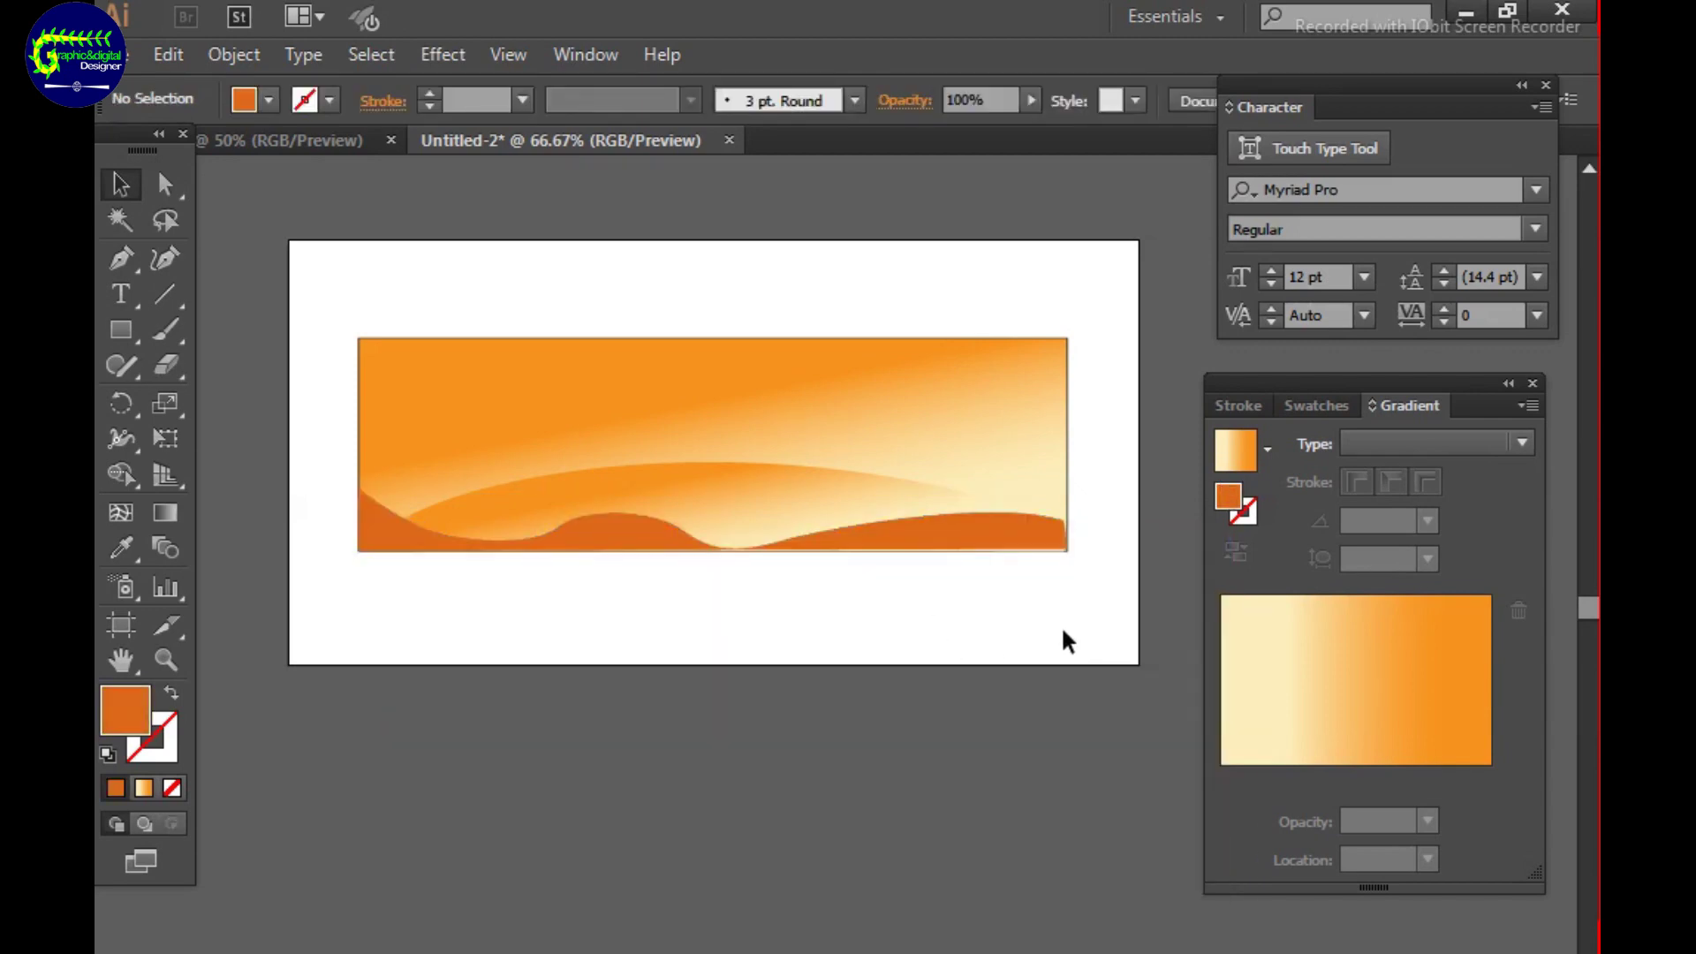
Give the wave a crimson 4 pt outline.
click(1003, 541)
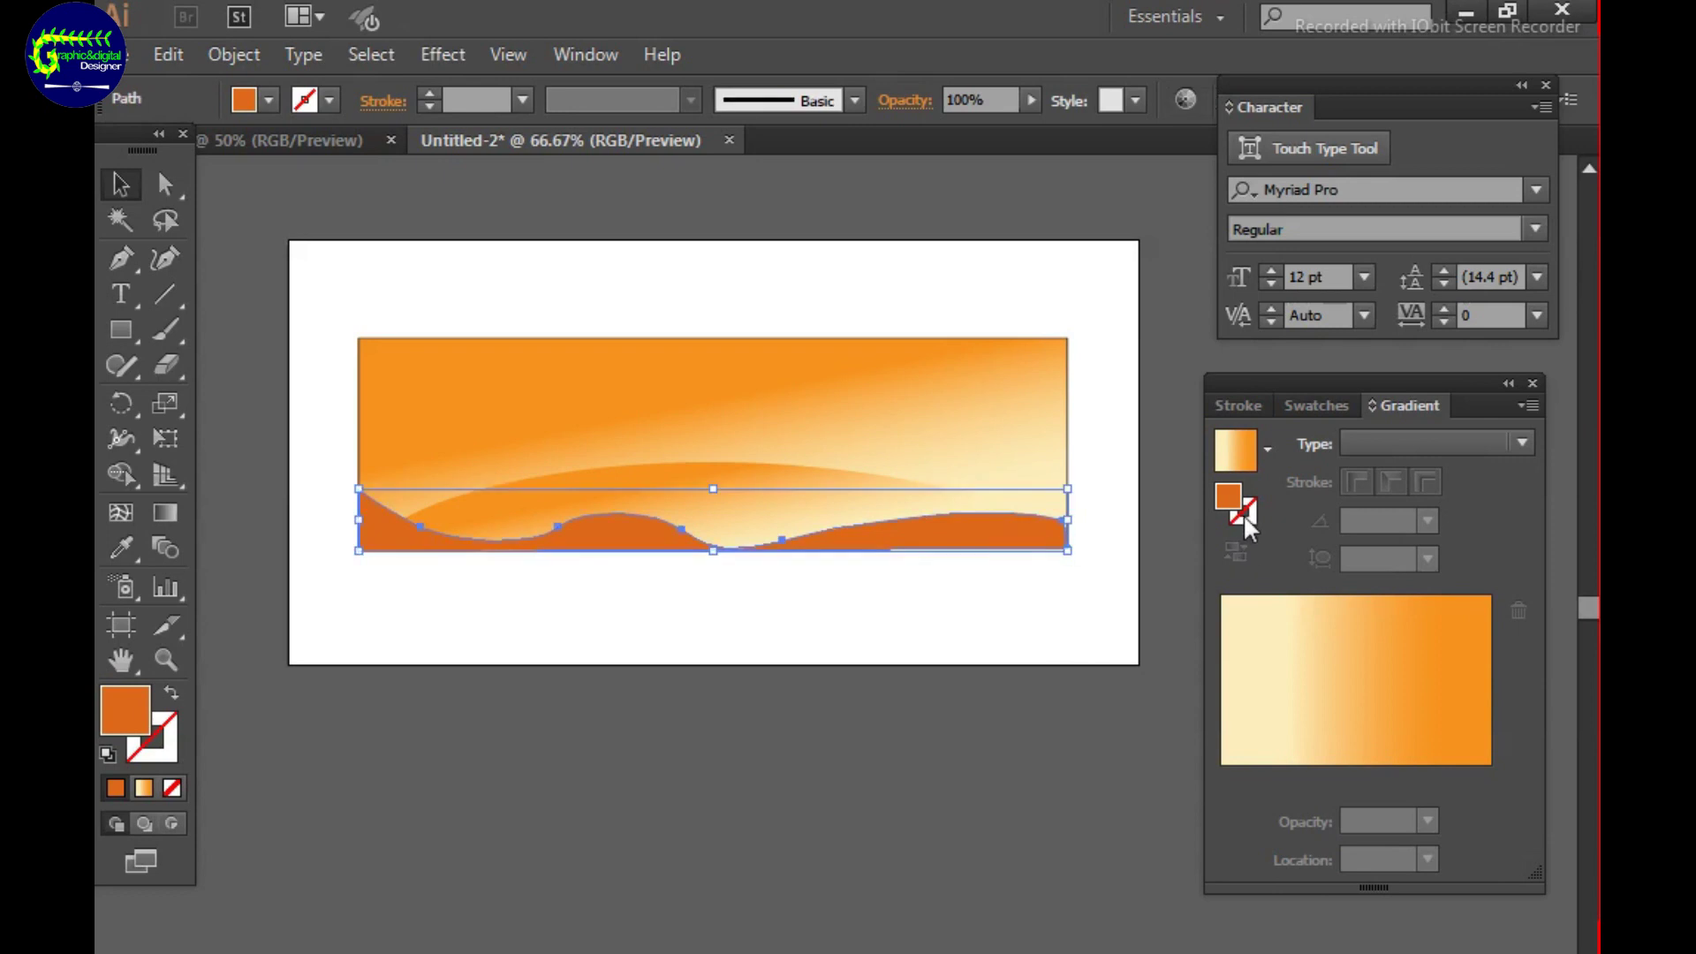
double_click(1243, 513)
click(1115, 651)
double_click(1243, 512)
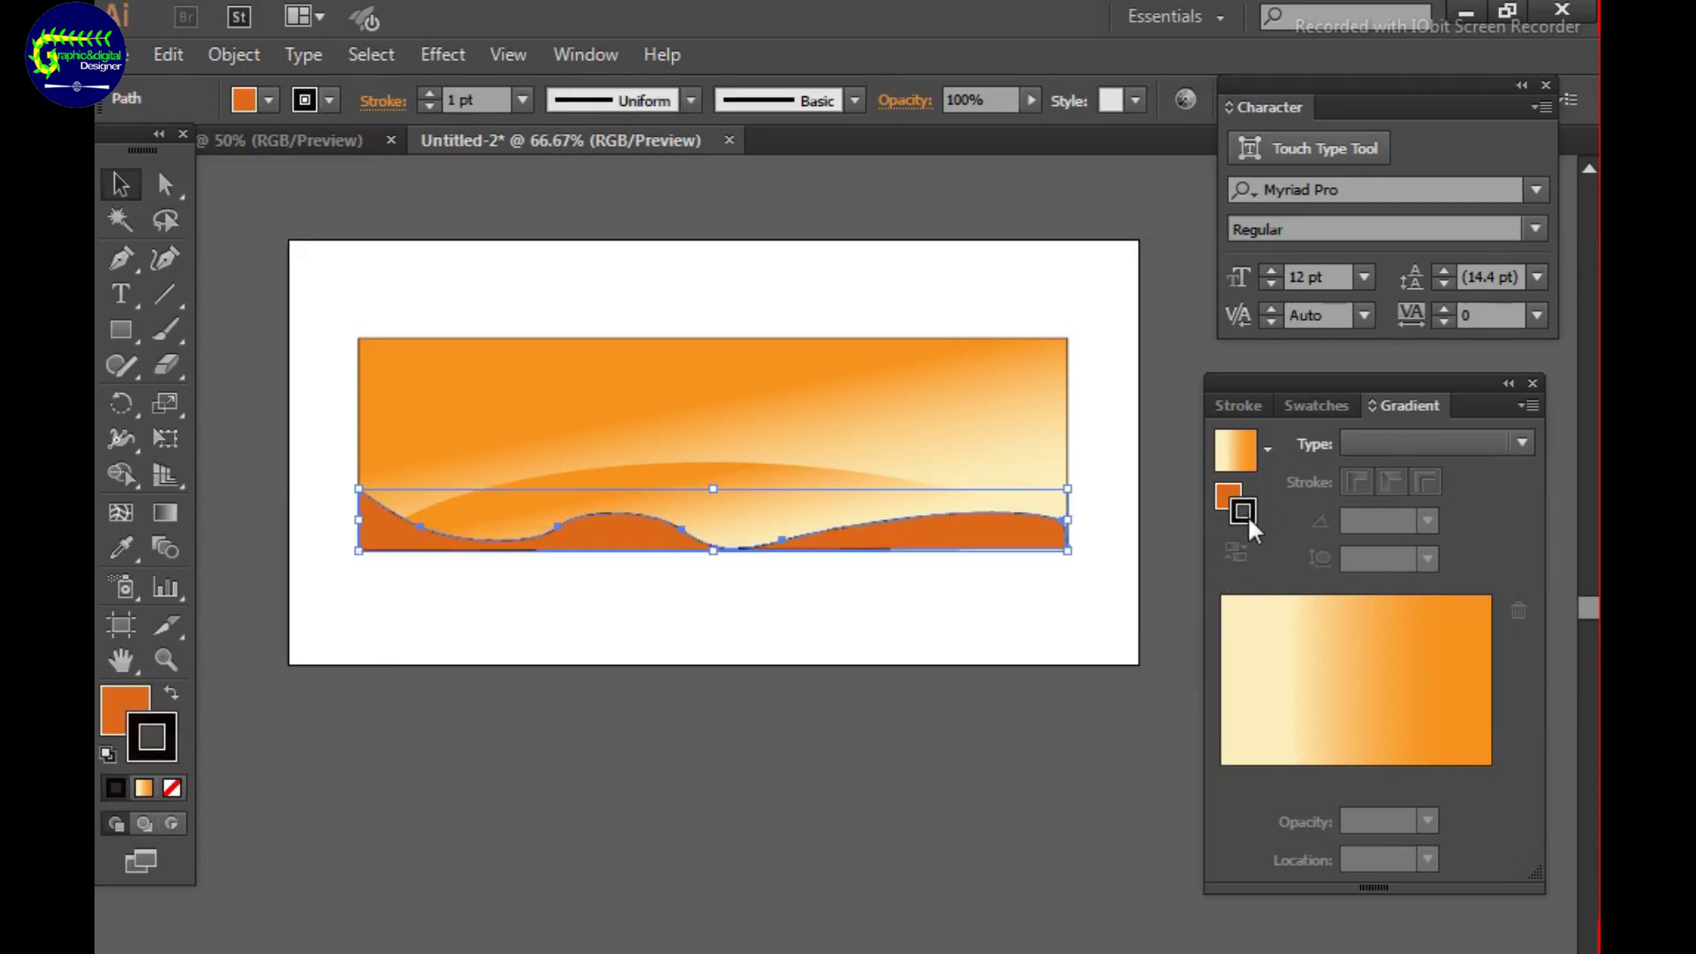
click(863, 825)
click(795, 645)
click(1079, 648)
click(1237, 406)
click(1417, 443)
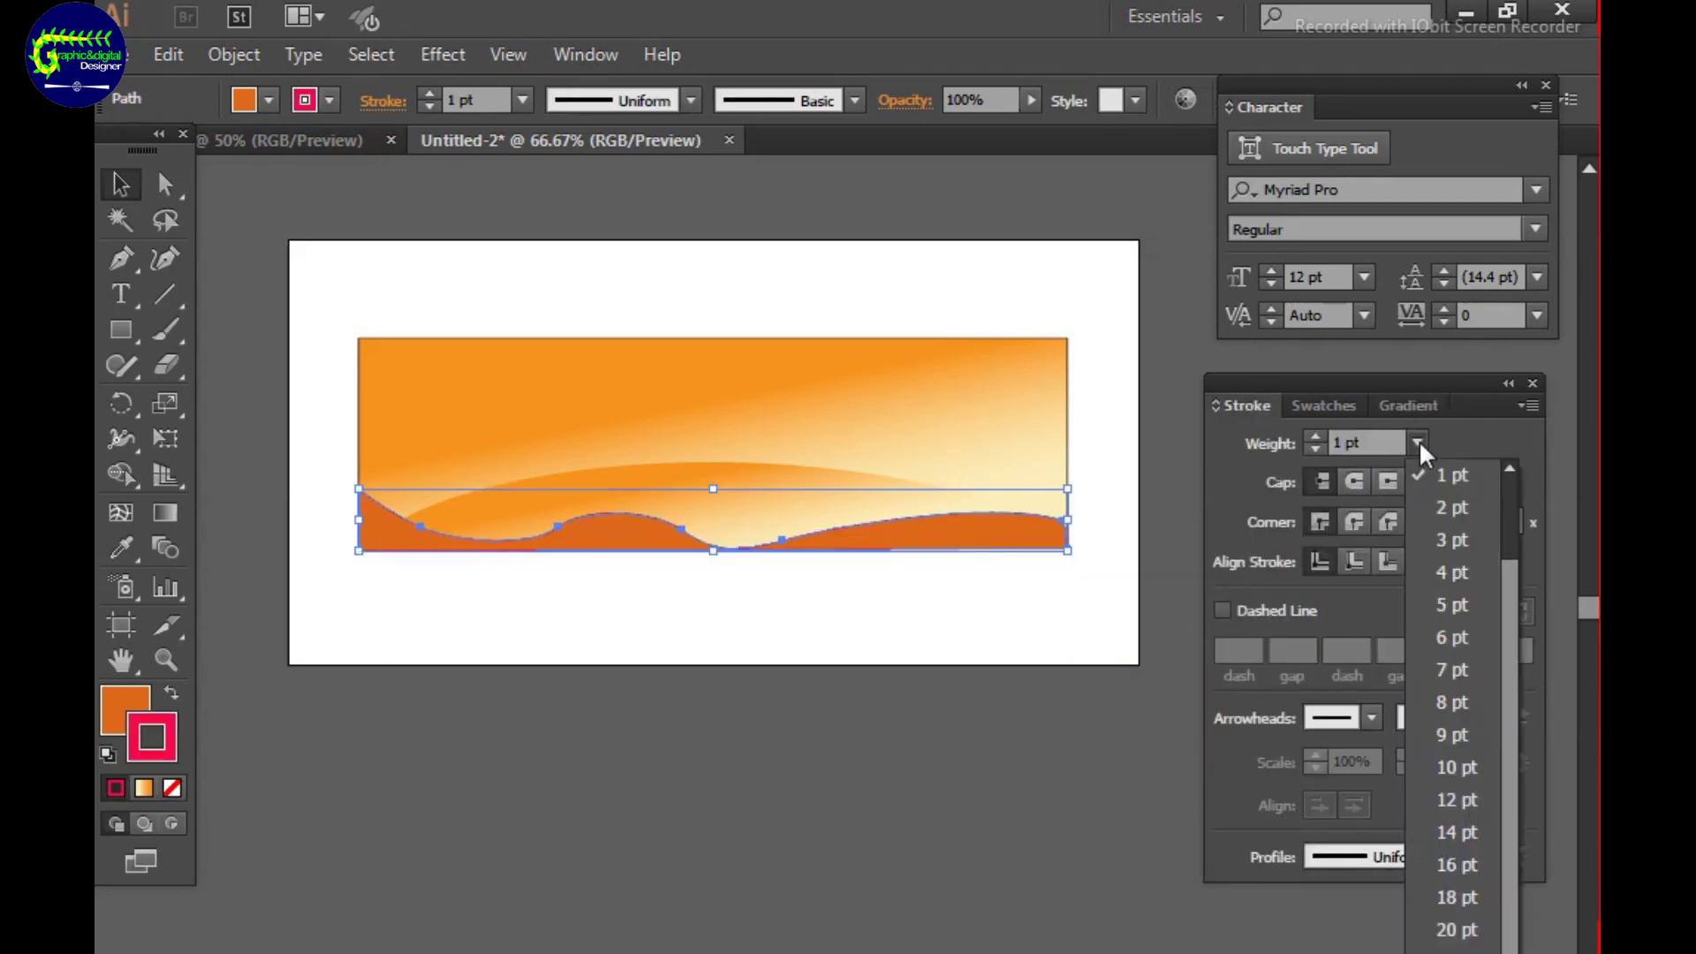
click(1438, 569)
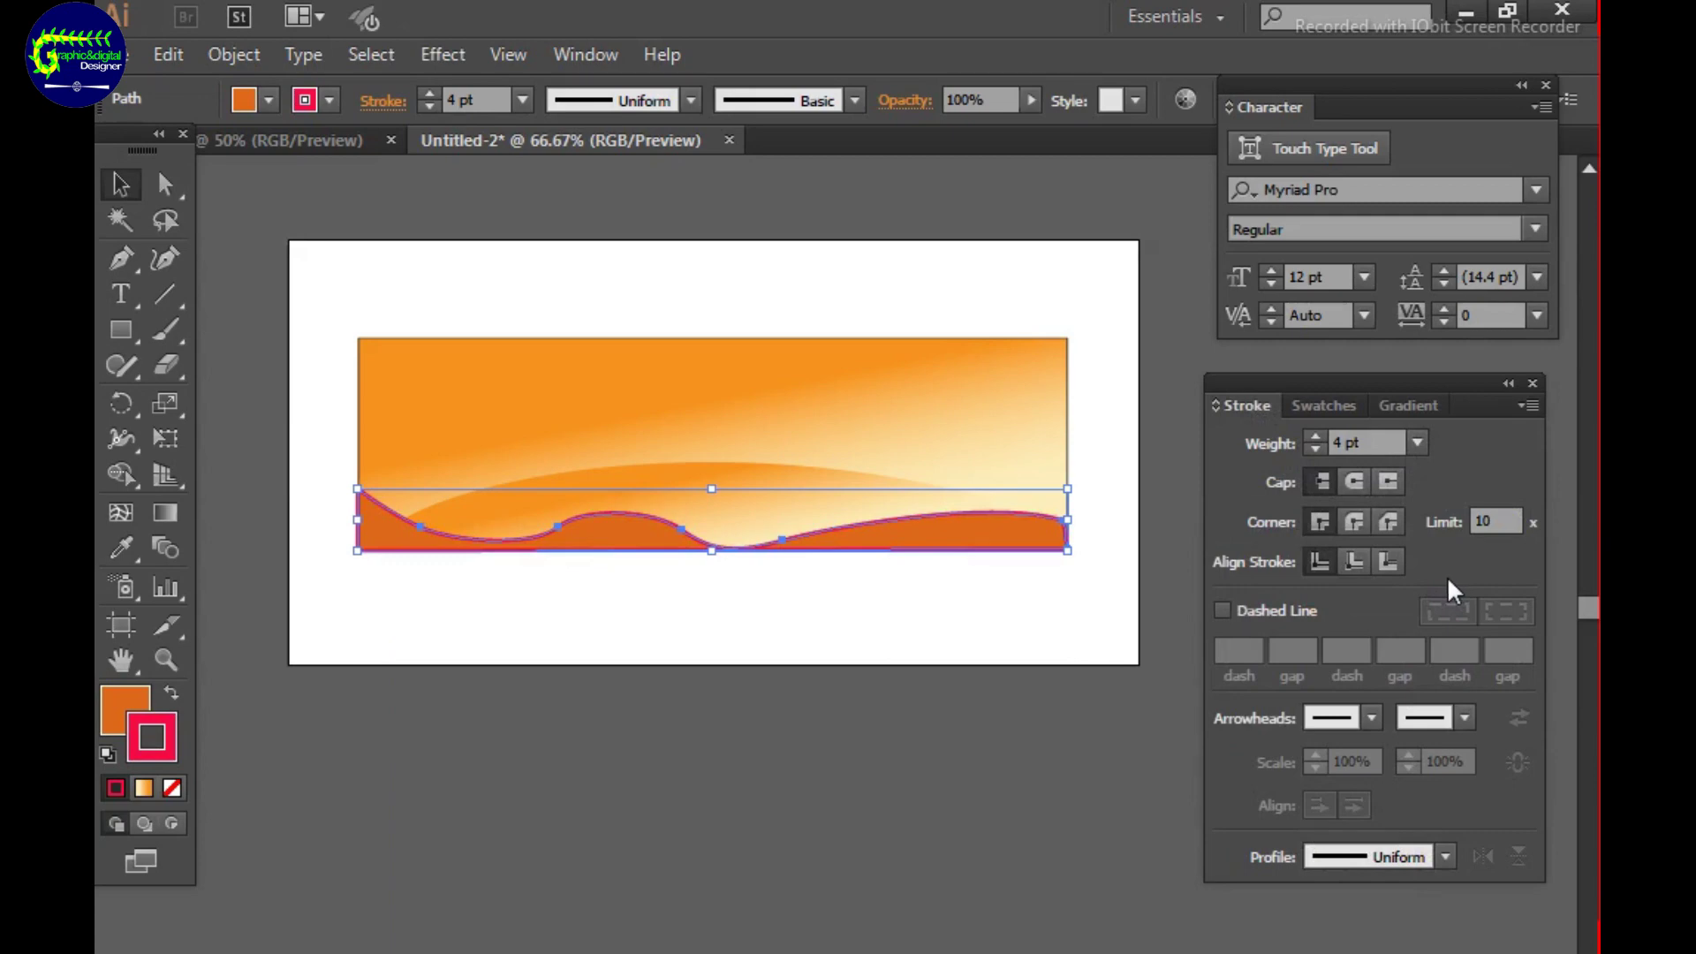
click(719, 740)
Change the wave's fill from a lighter orange to yellow.
click(955, 546)
click(1408, 406)
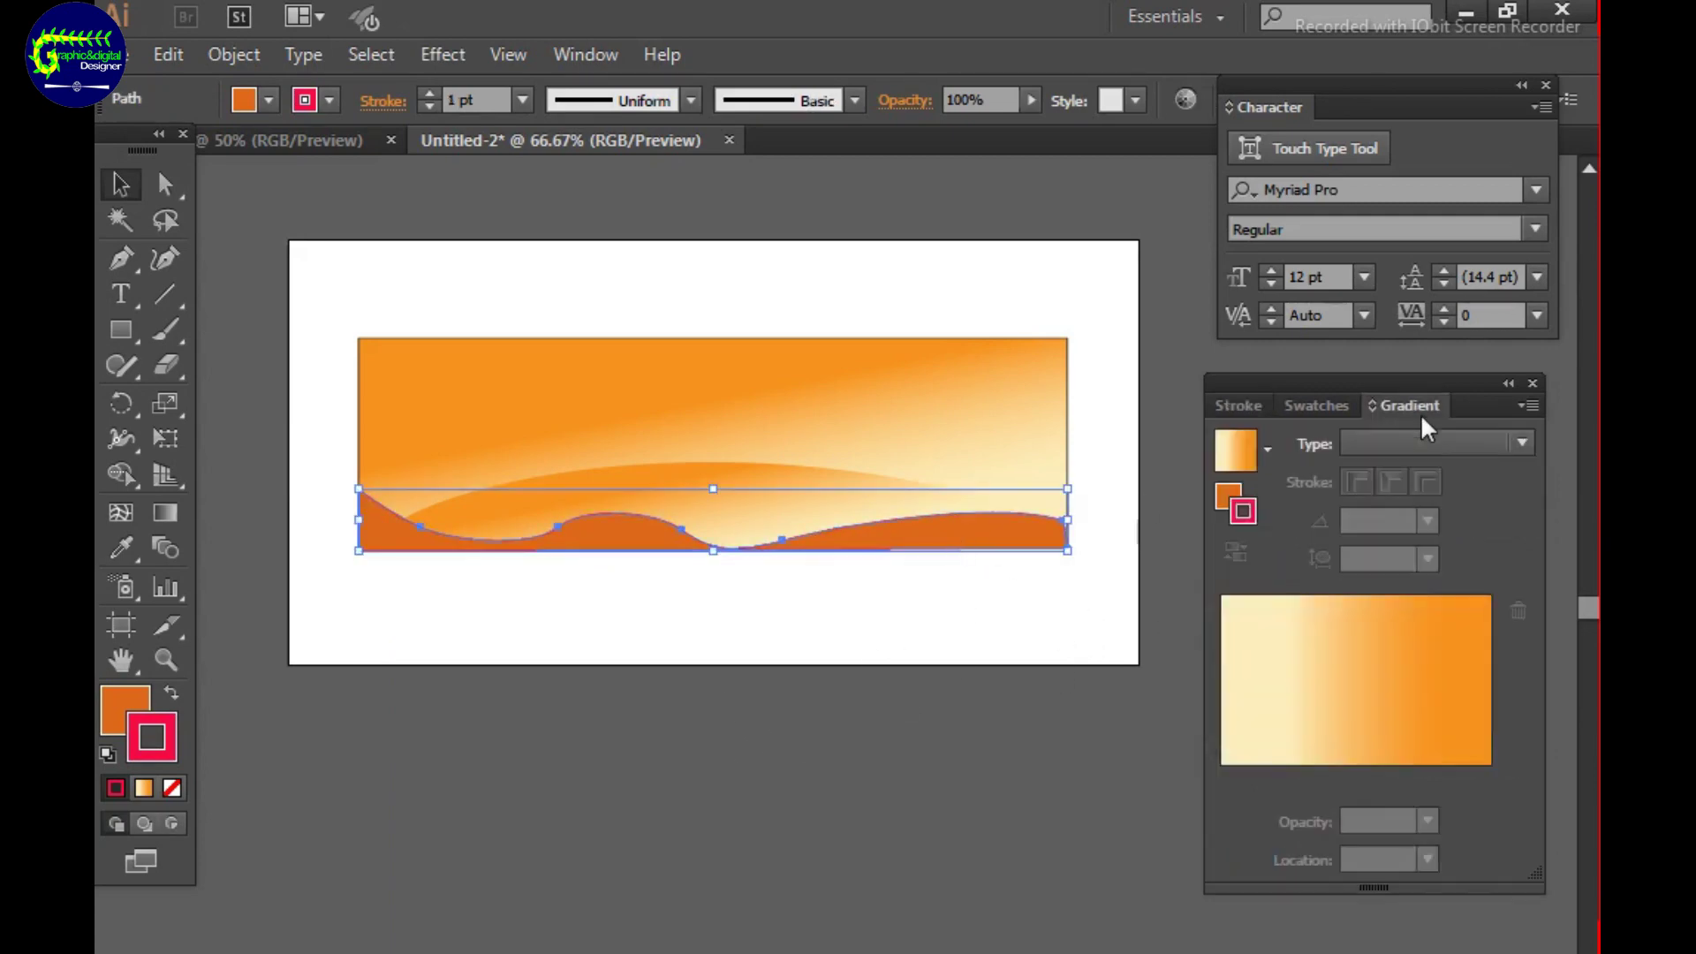
double_click(1230, 499)
click(706, 649)
click(1122, 643)
click(963, 613)
click(954, 530)
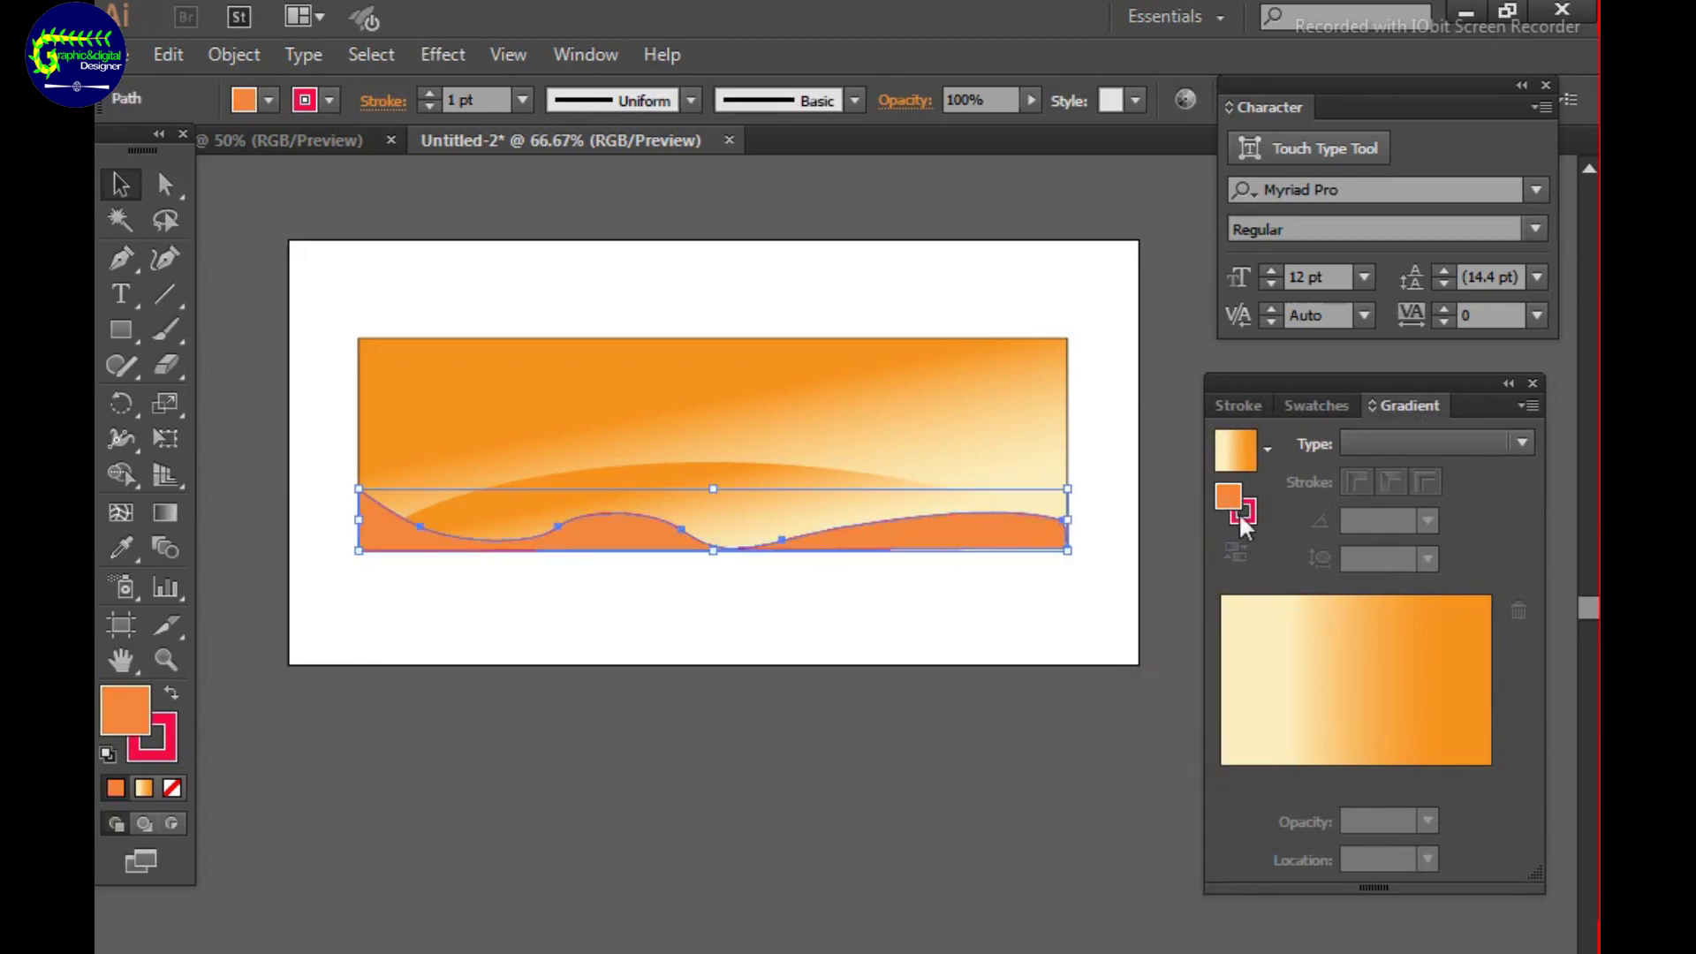
double_click(1230, 499)
drag(846, 884, 846, 936)
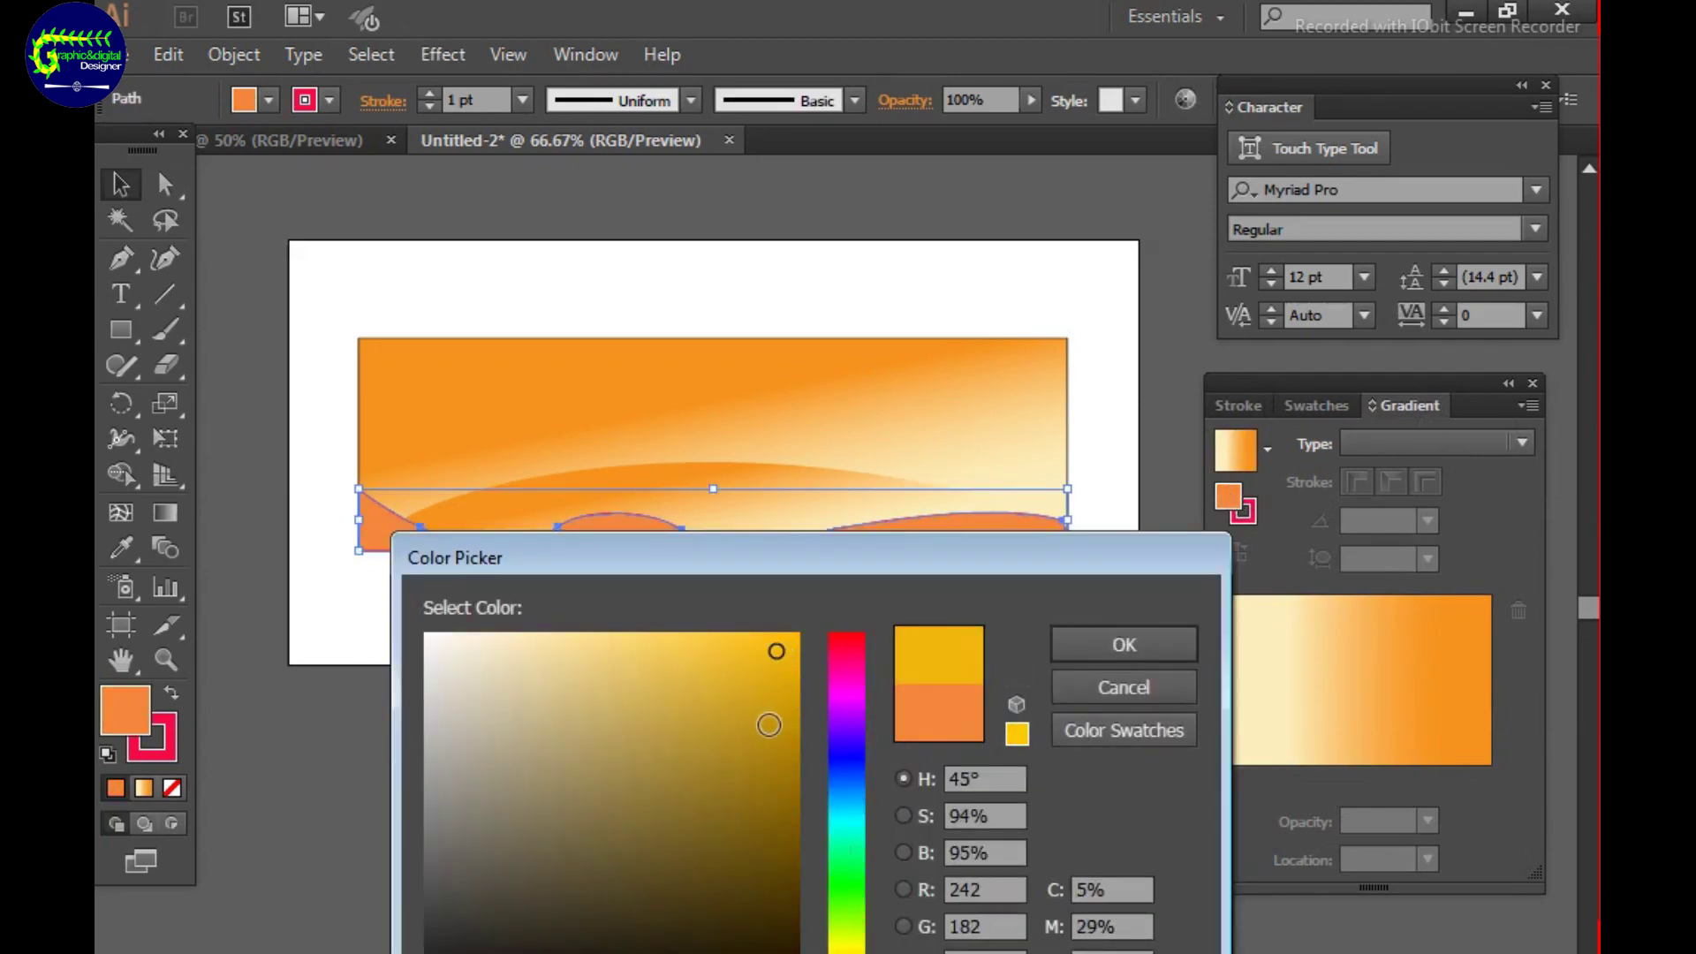
click(1124, 643)
Remove the outline from the yellow wave, setting its stroke to None.
click(1314, 406)
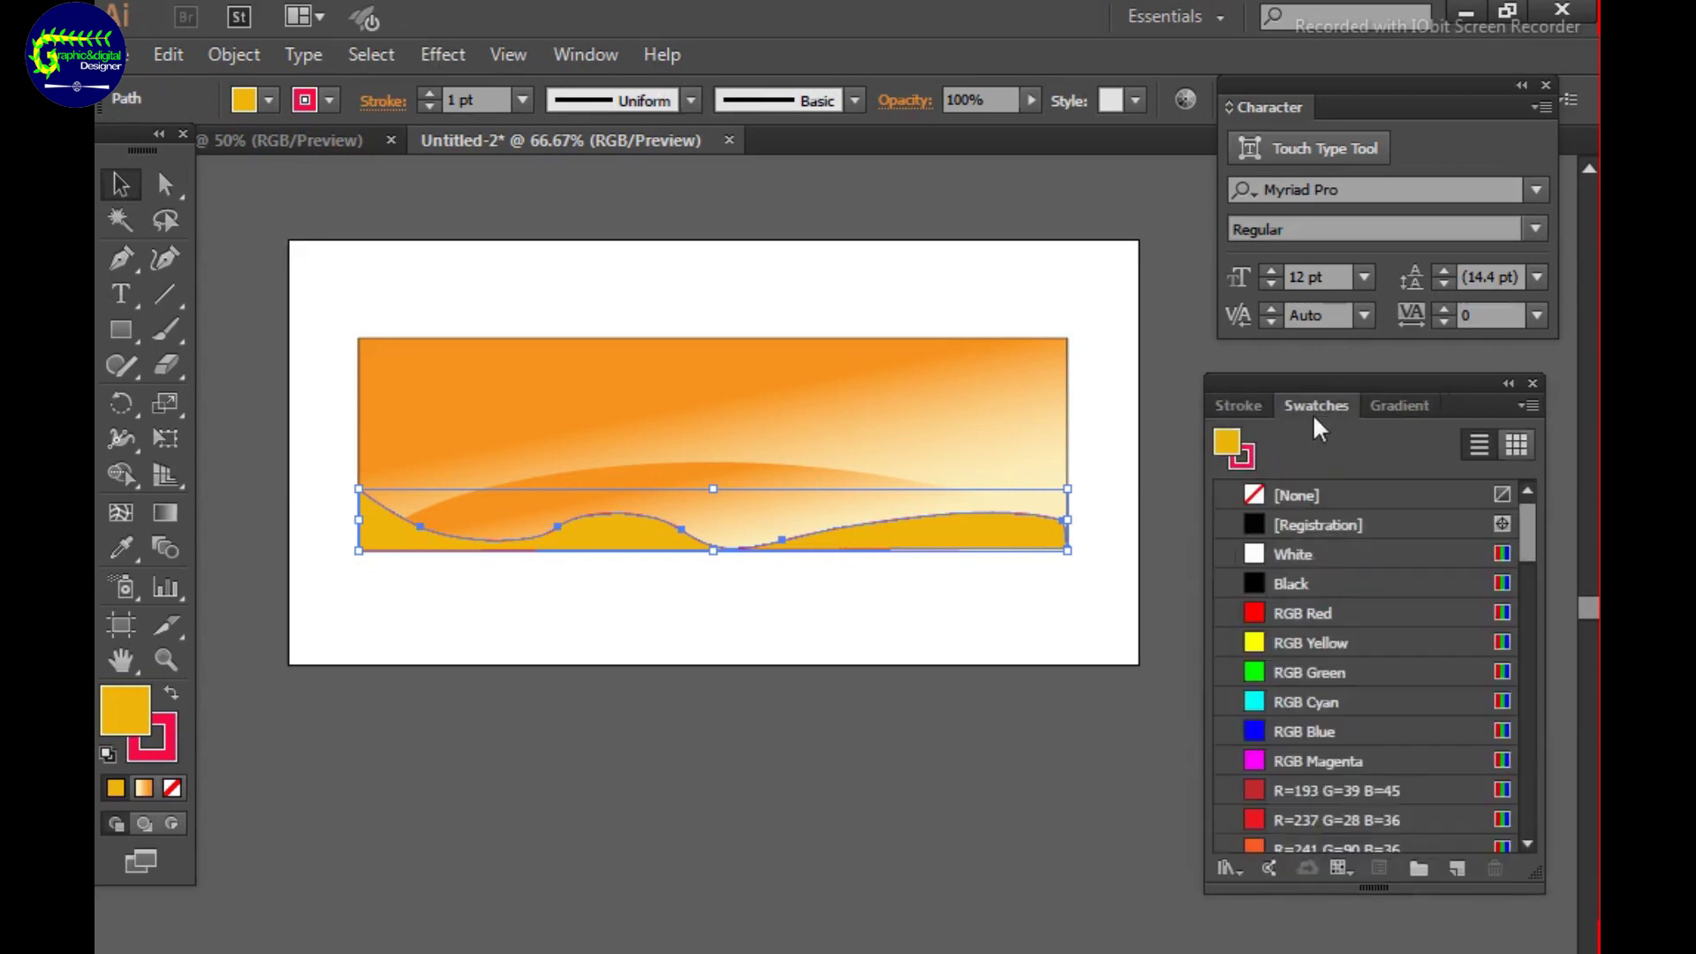
click(1295, 495)
click(978, 698)
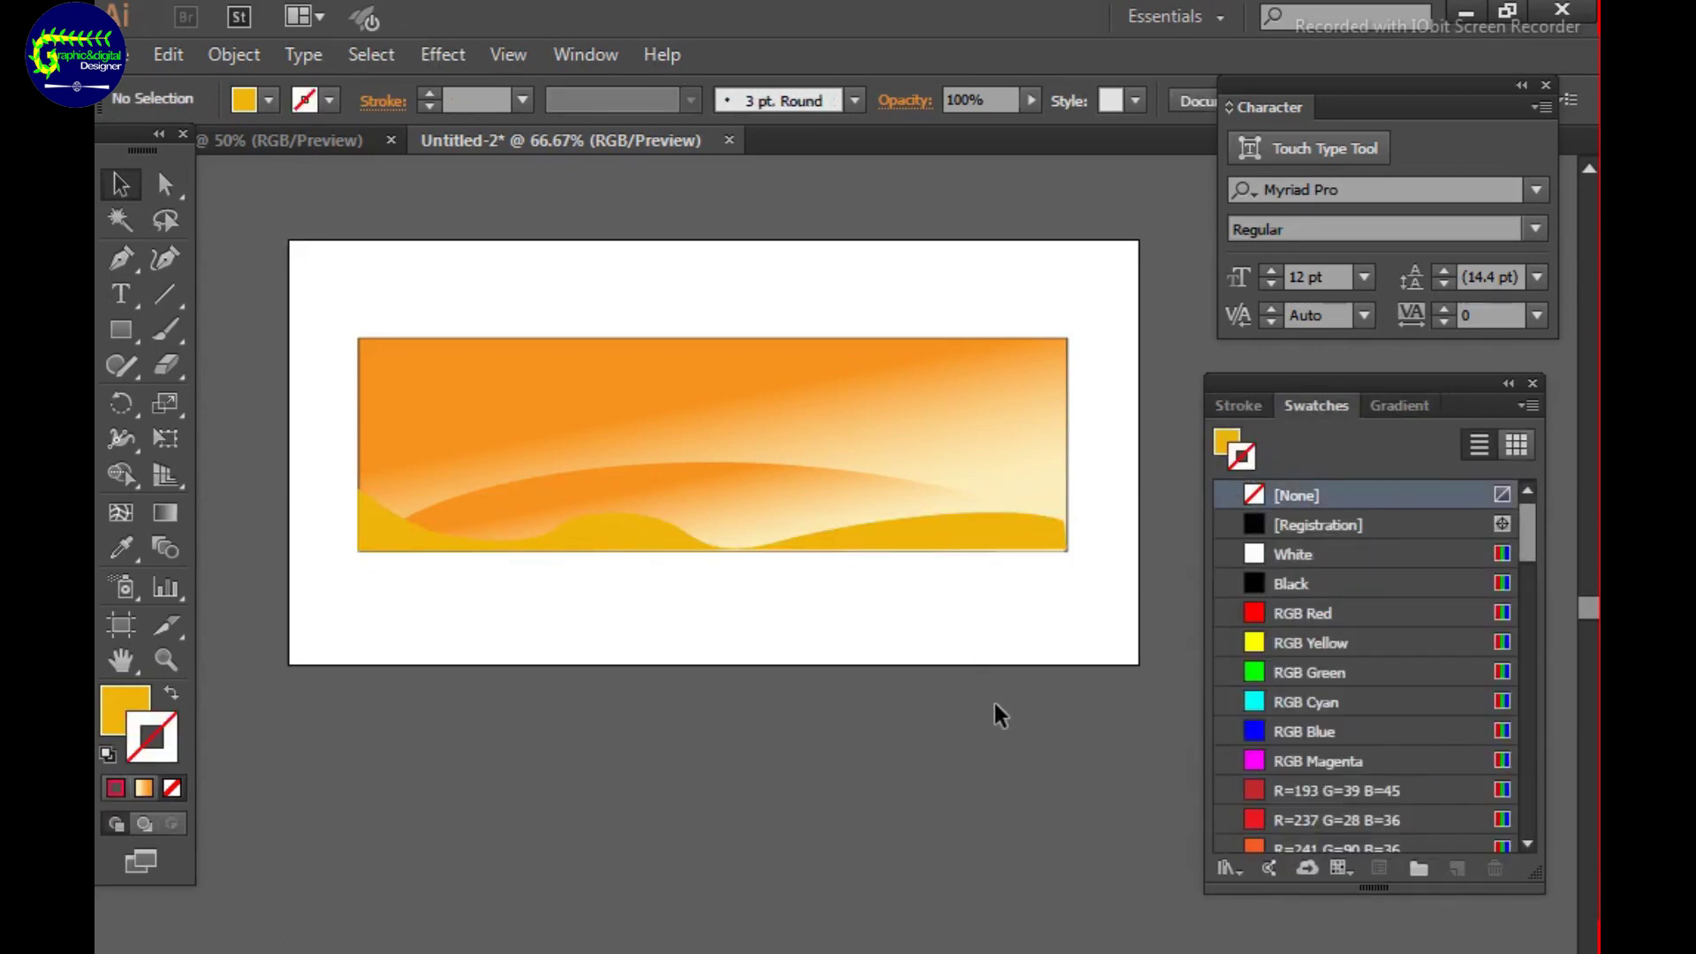
click(946, 530)
click(1096, 556)
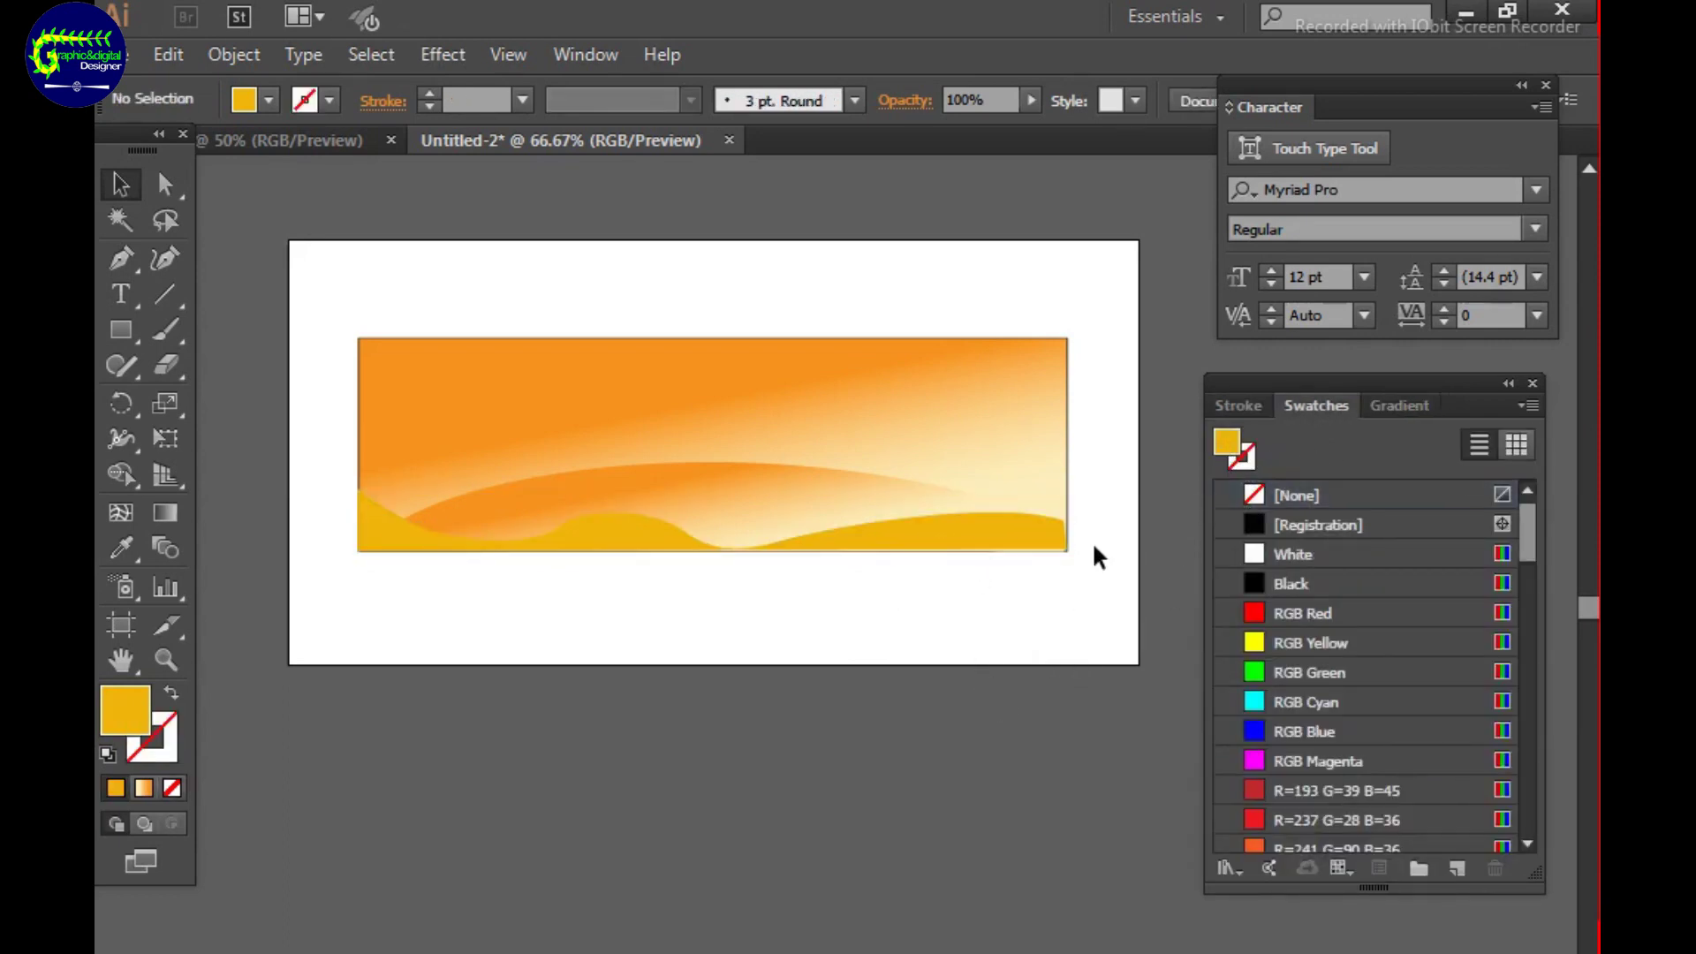
Place a dark red-filled copy behind the wave so a thin edge shows along its crest.
key(ctrl+z)
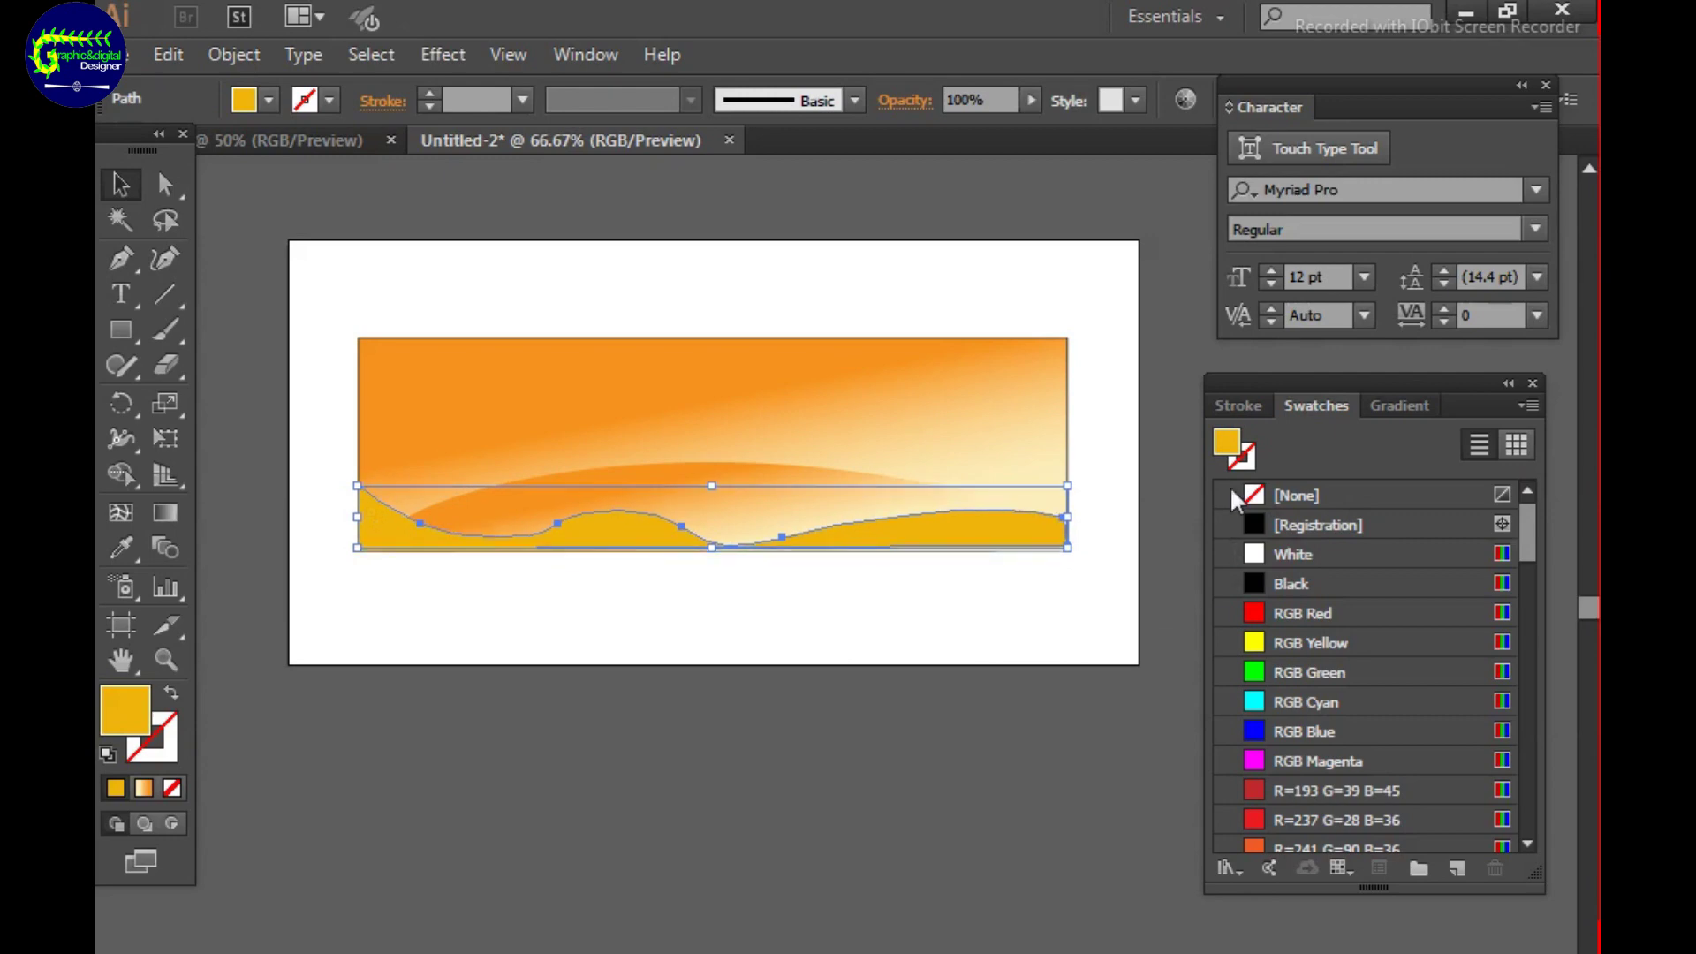
double_click(1226, 440)
click(844, 946)
click(786, 764)
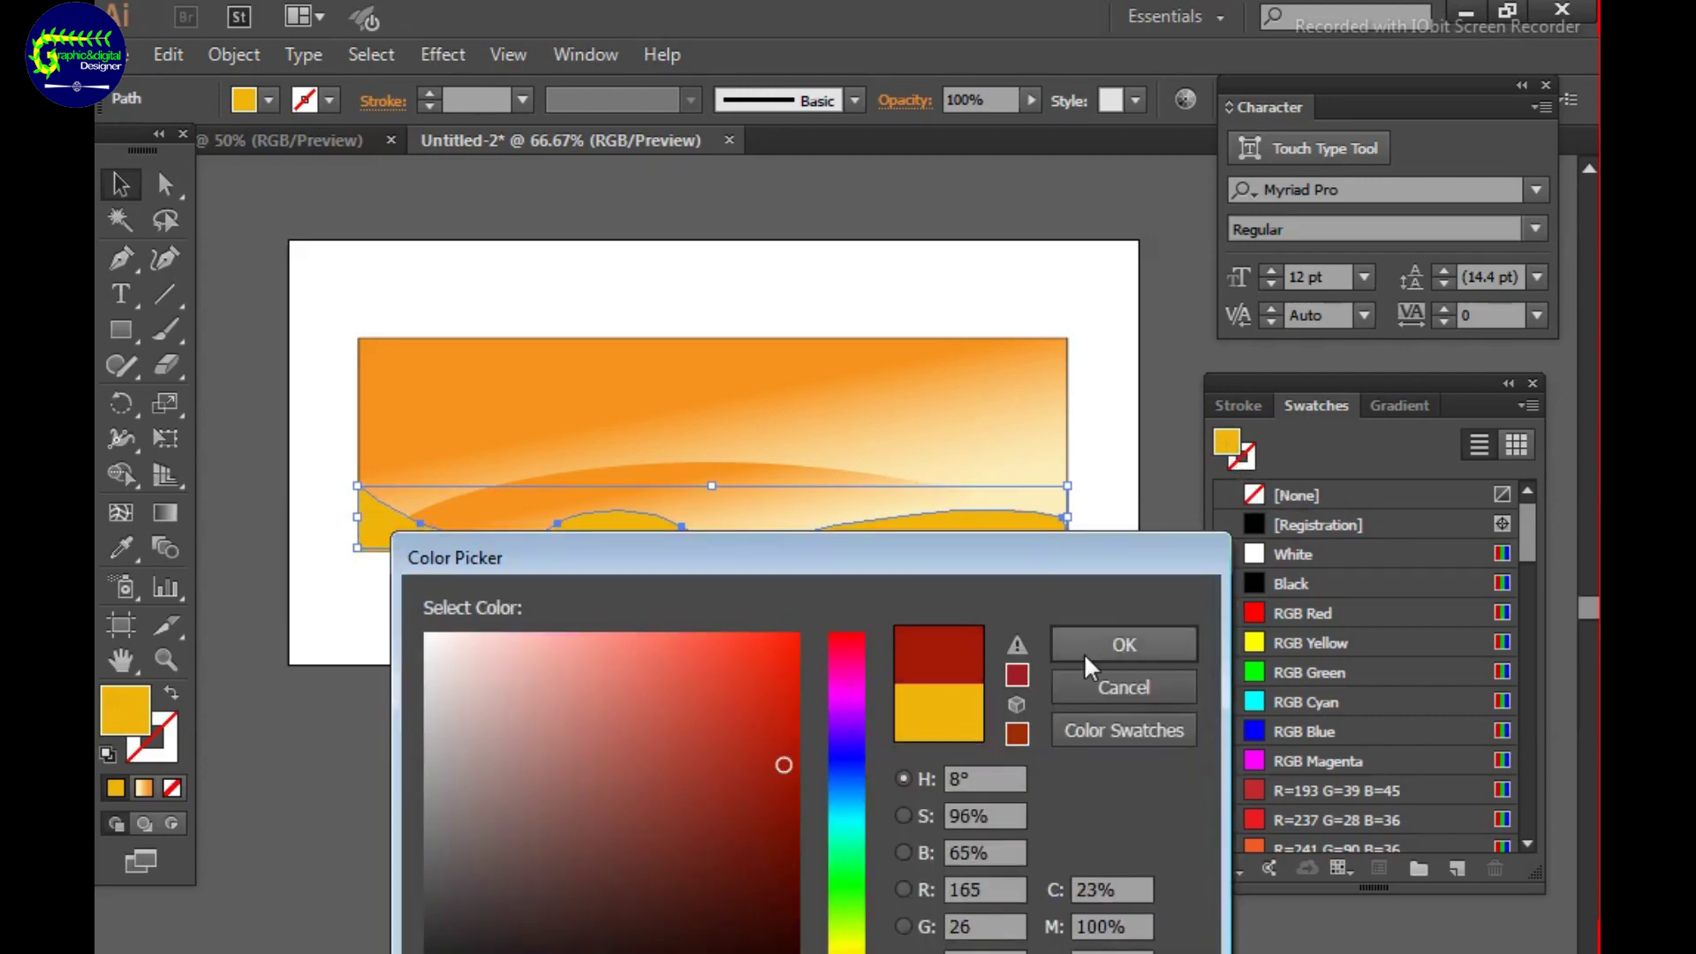
click(1096, 650)
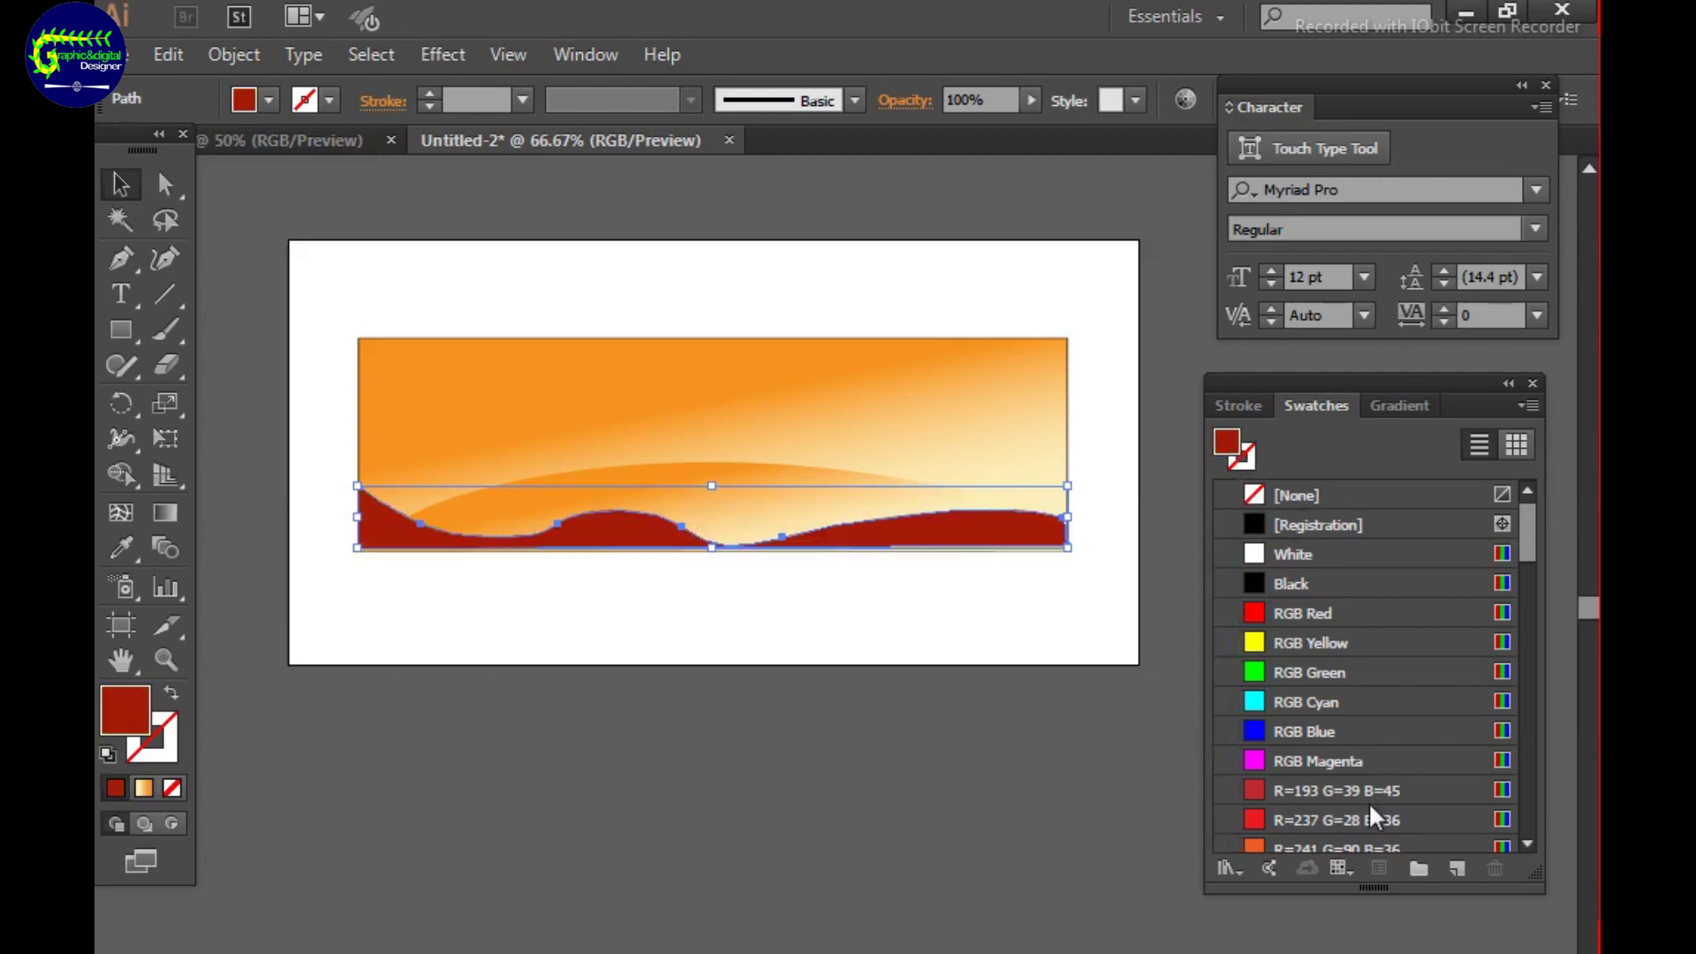
click(1100, 753)
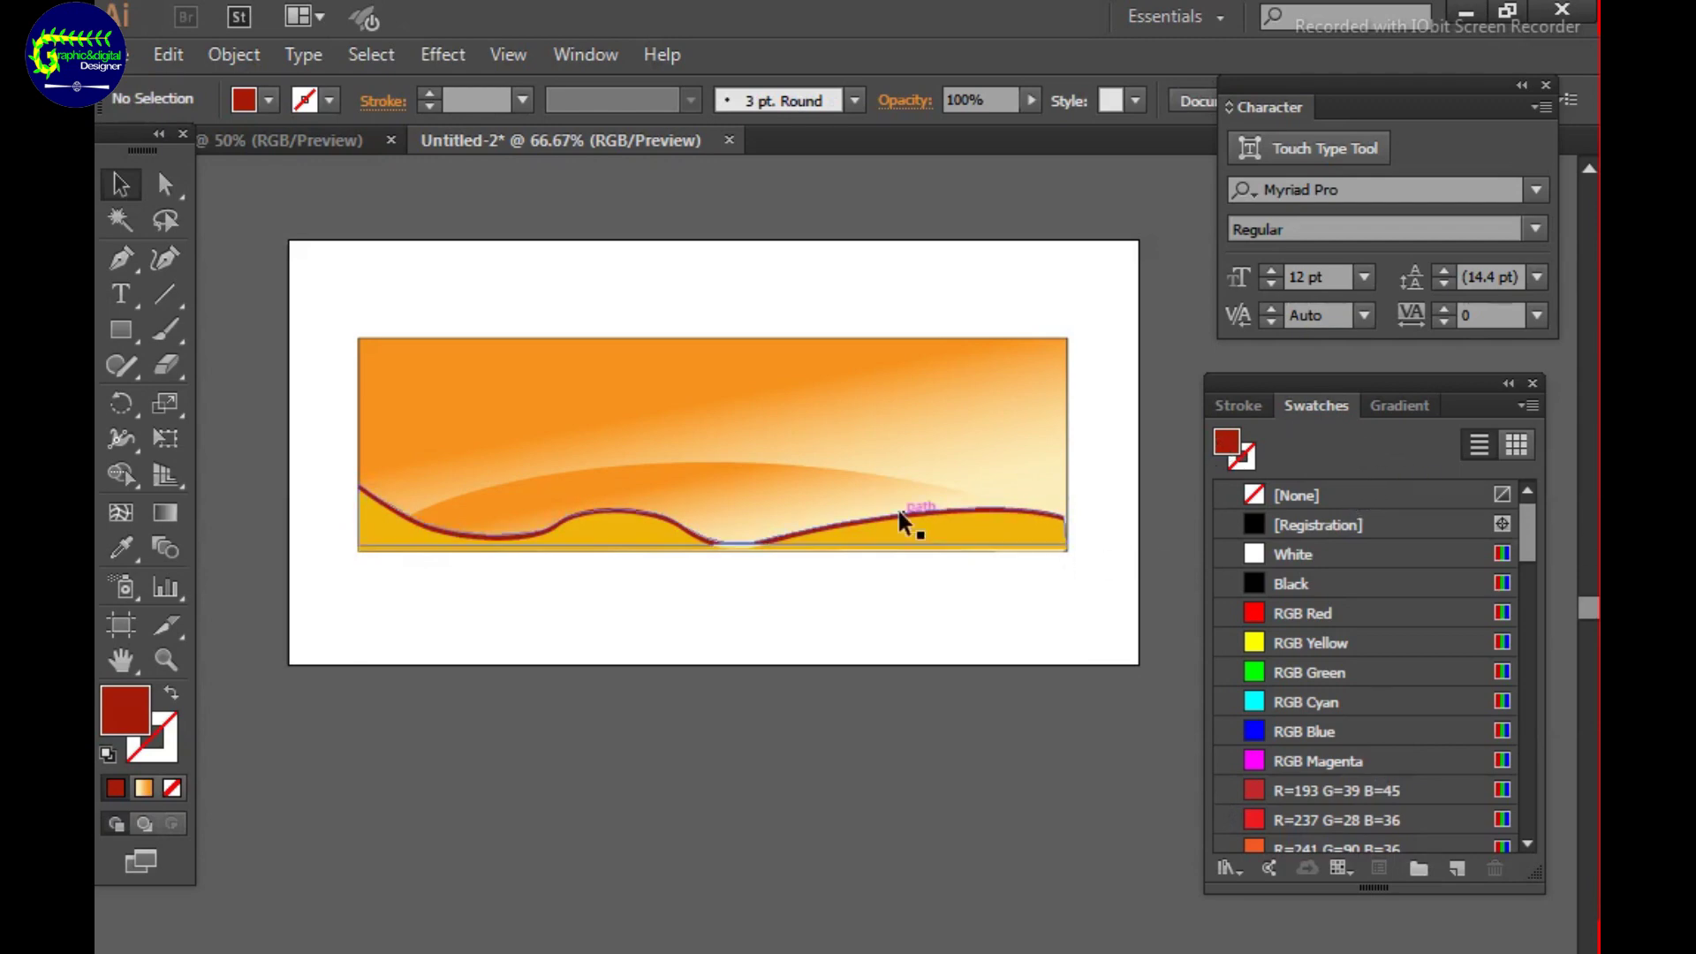
Try drawing a spiral above the hills, then remove it.
mouse_move(159, 297)
mouse_down()
mouse_move(246, 403)
mouse_move(257, 363)
mouse_up()
drag(985, 511, 927, 491)
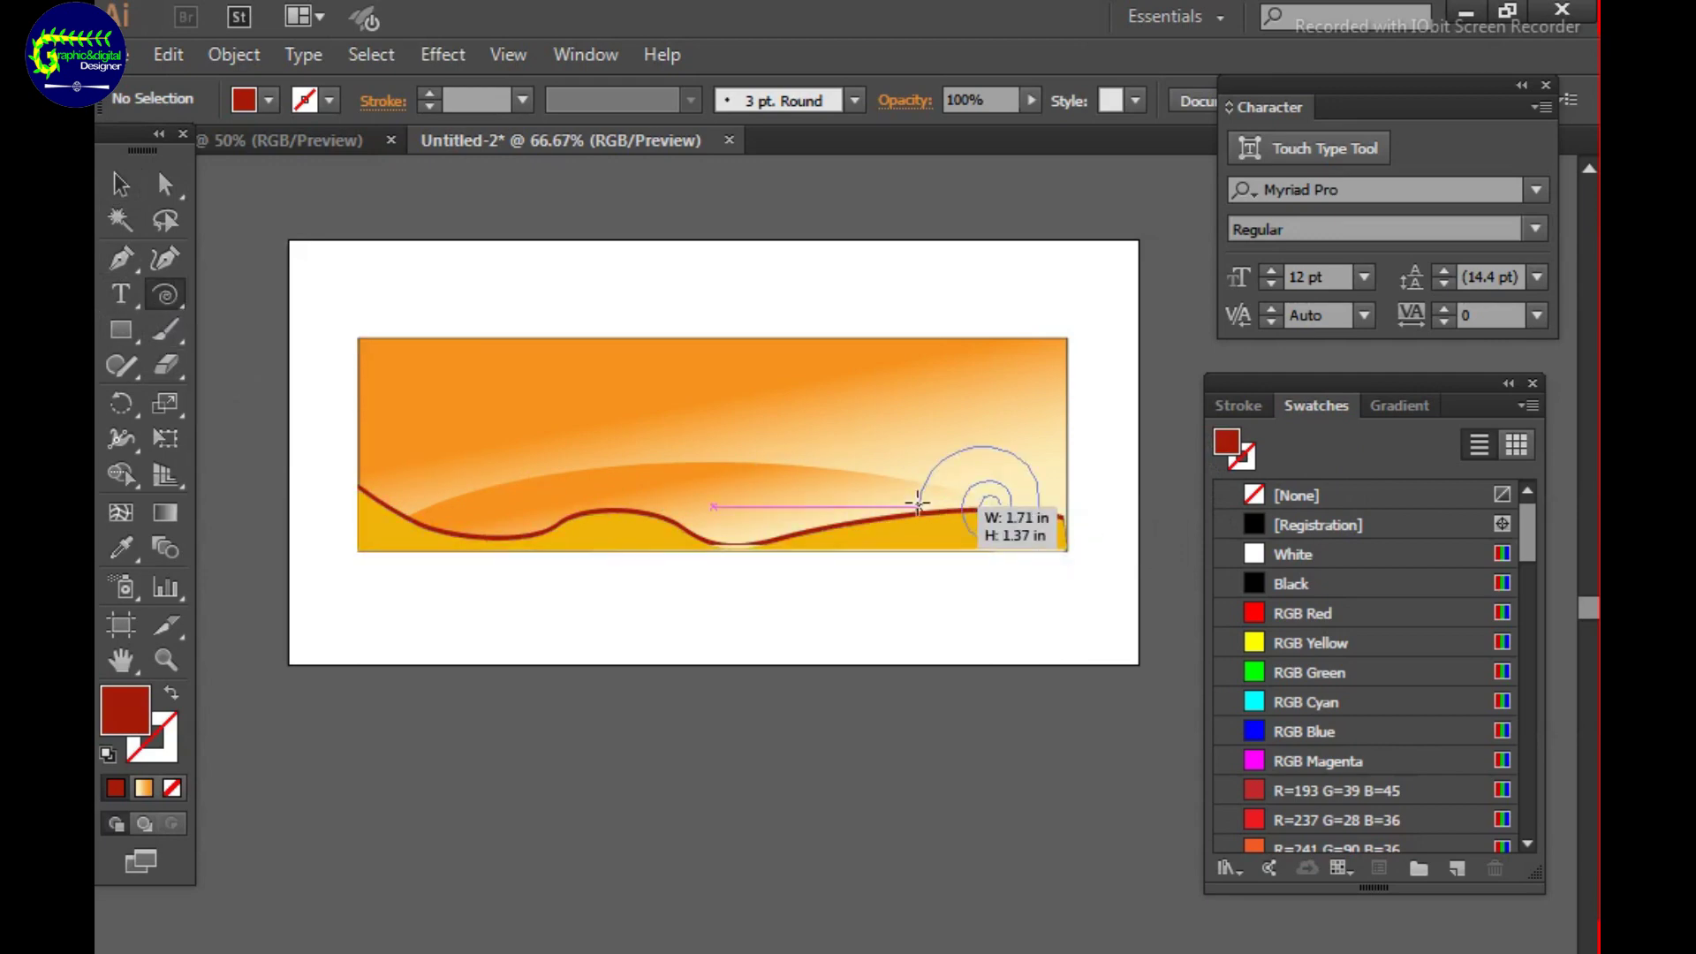
key(slash)
Draw a looping unfilled cable path from the hills' right side and adjust its anchors.
key(p)
click(951, 509)
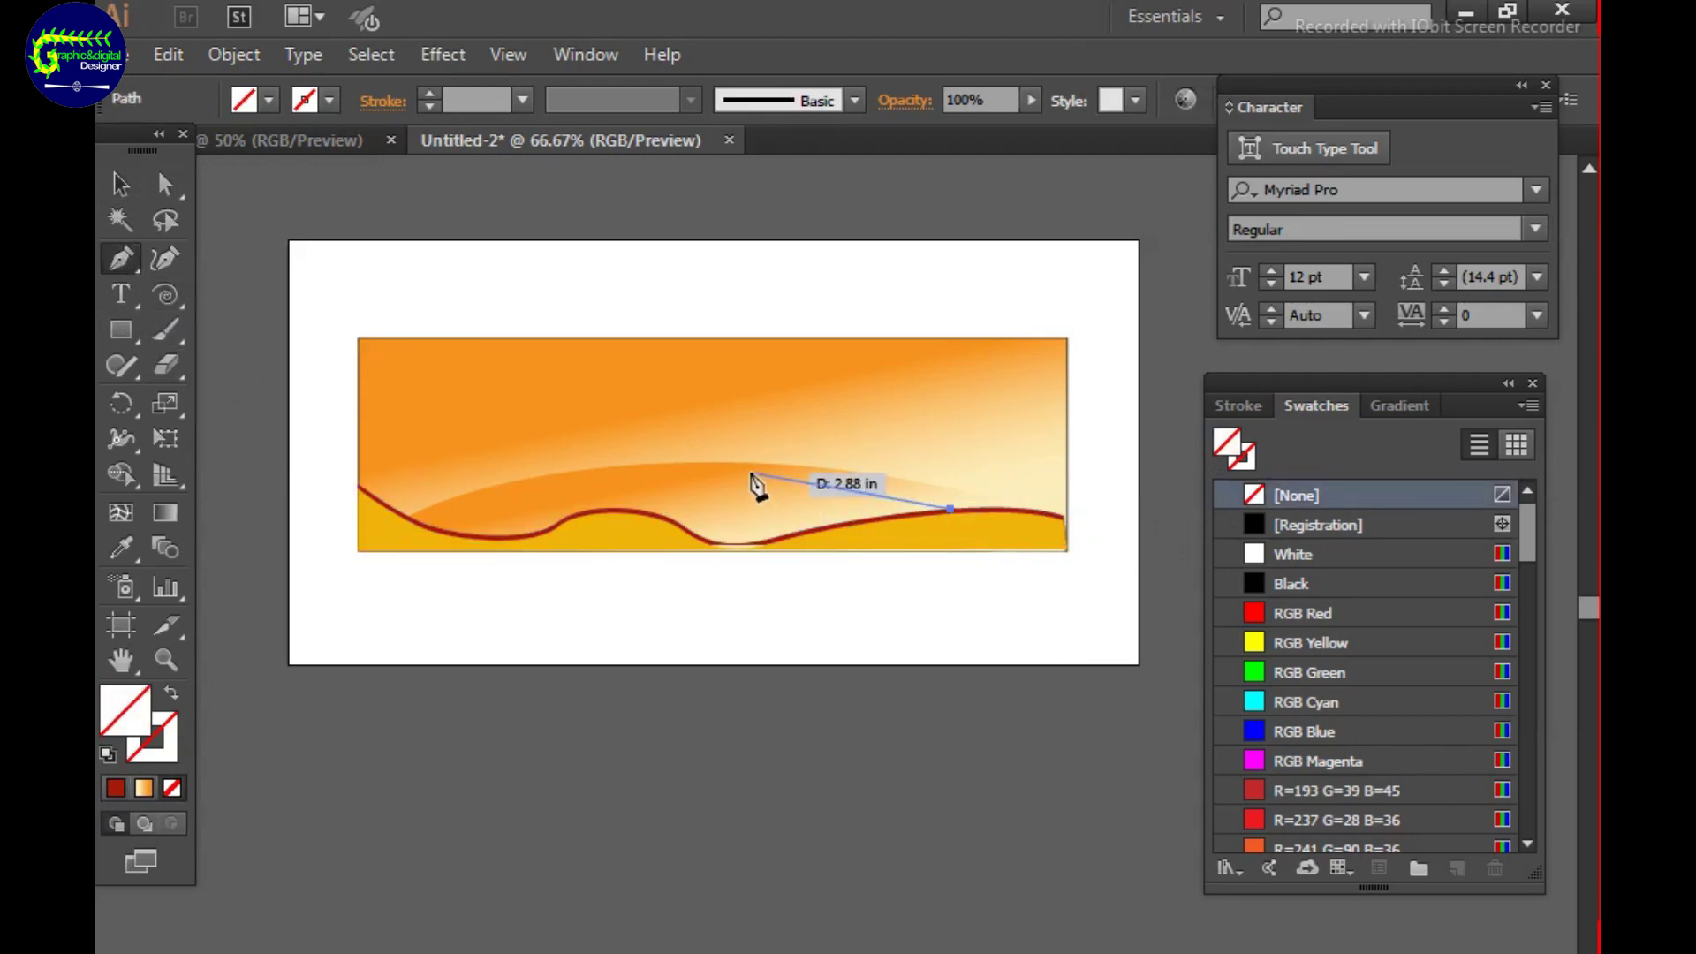
mouse_move(864, 484)
mouse_down()
mouse_move(1042, 473)
mouse_move(832, 463)
mouse_move(910, 488)
mouse_up()
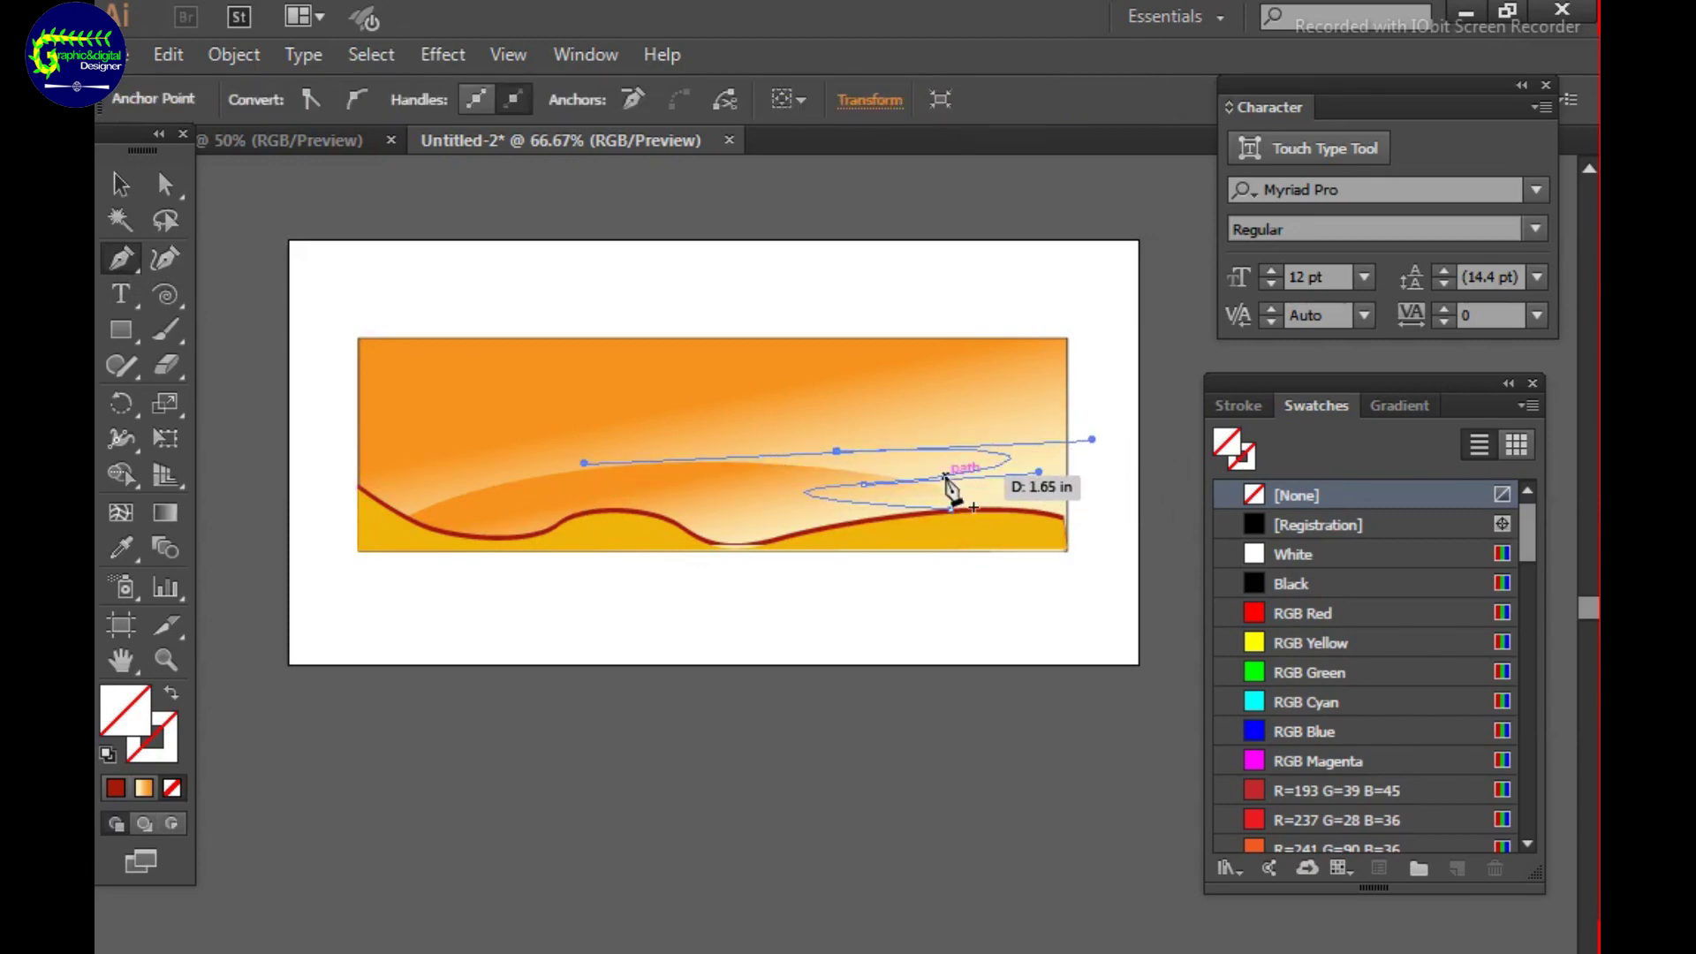
drag(908, 485, 991, 481)
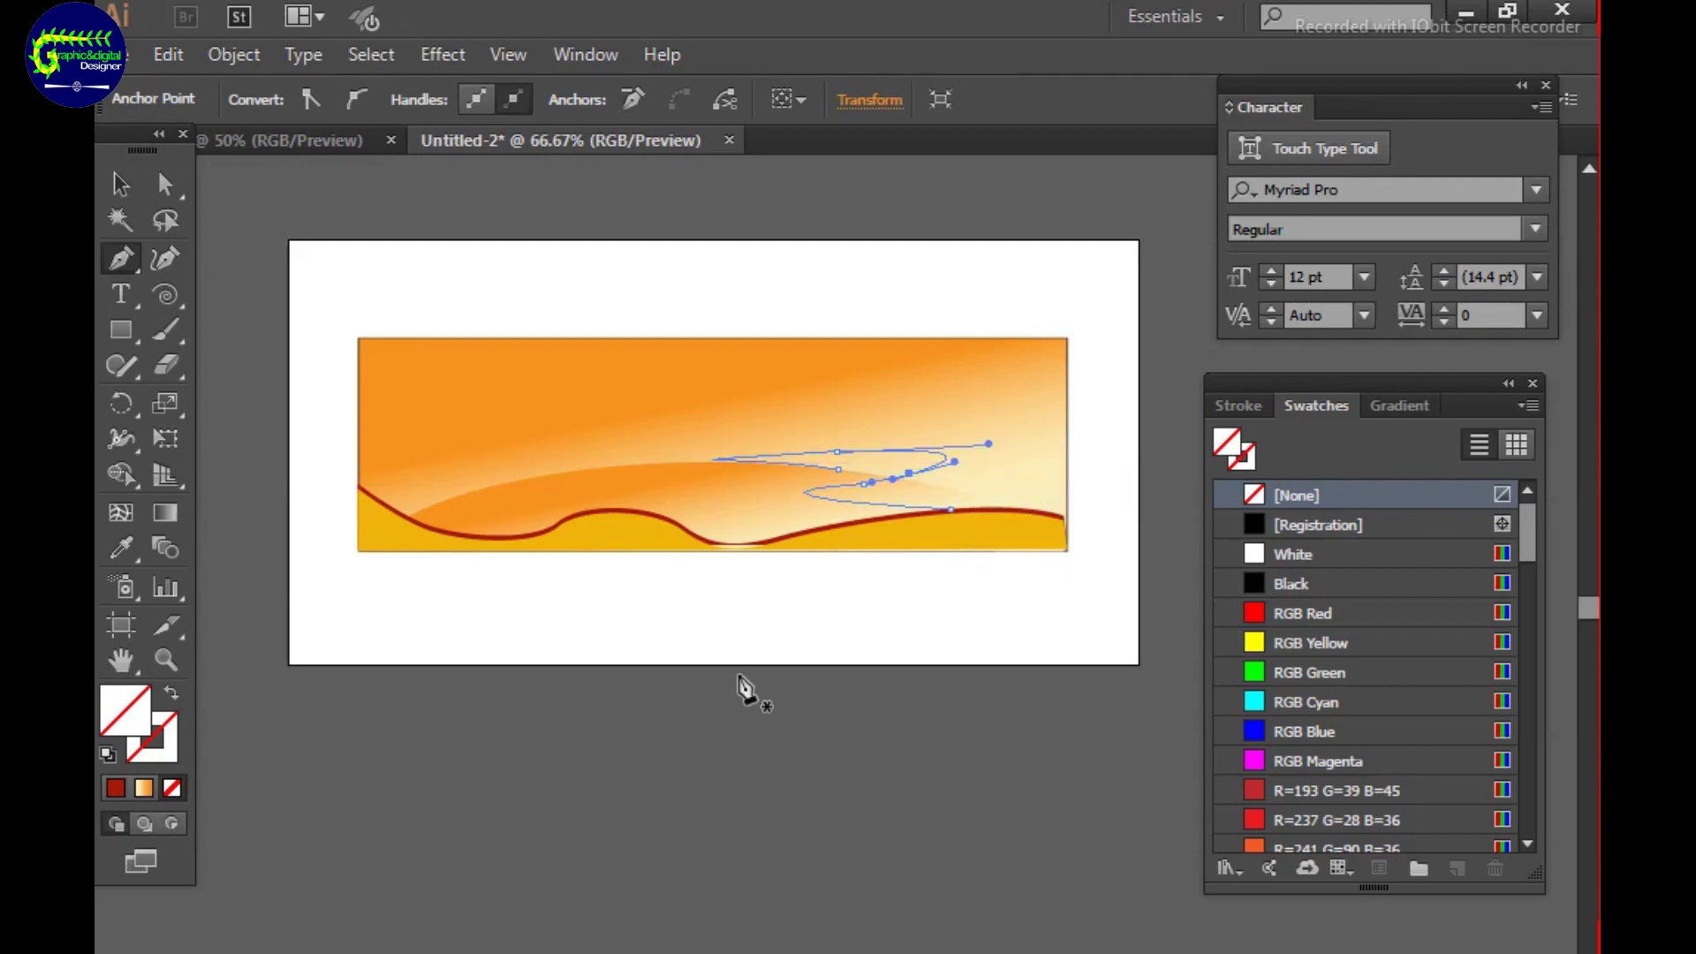
click(165, 184)
mouse_move(714, 458)
mouse_down()
mouse_move(584, 462)
mouse_move(474, 409)
mouse_move(510, 461)
mouse_up()
drag(787, 462, 951, 452)
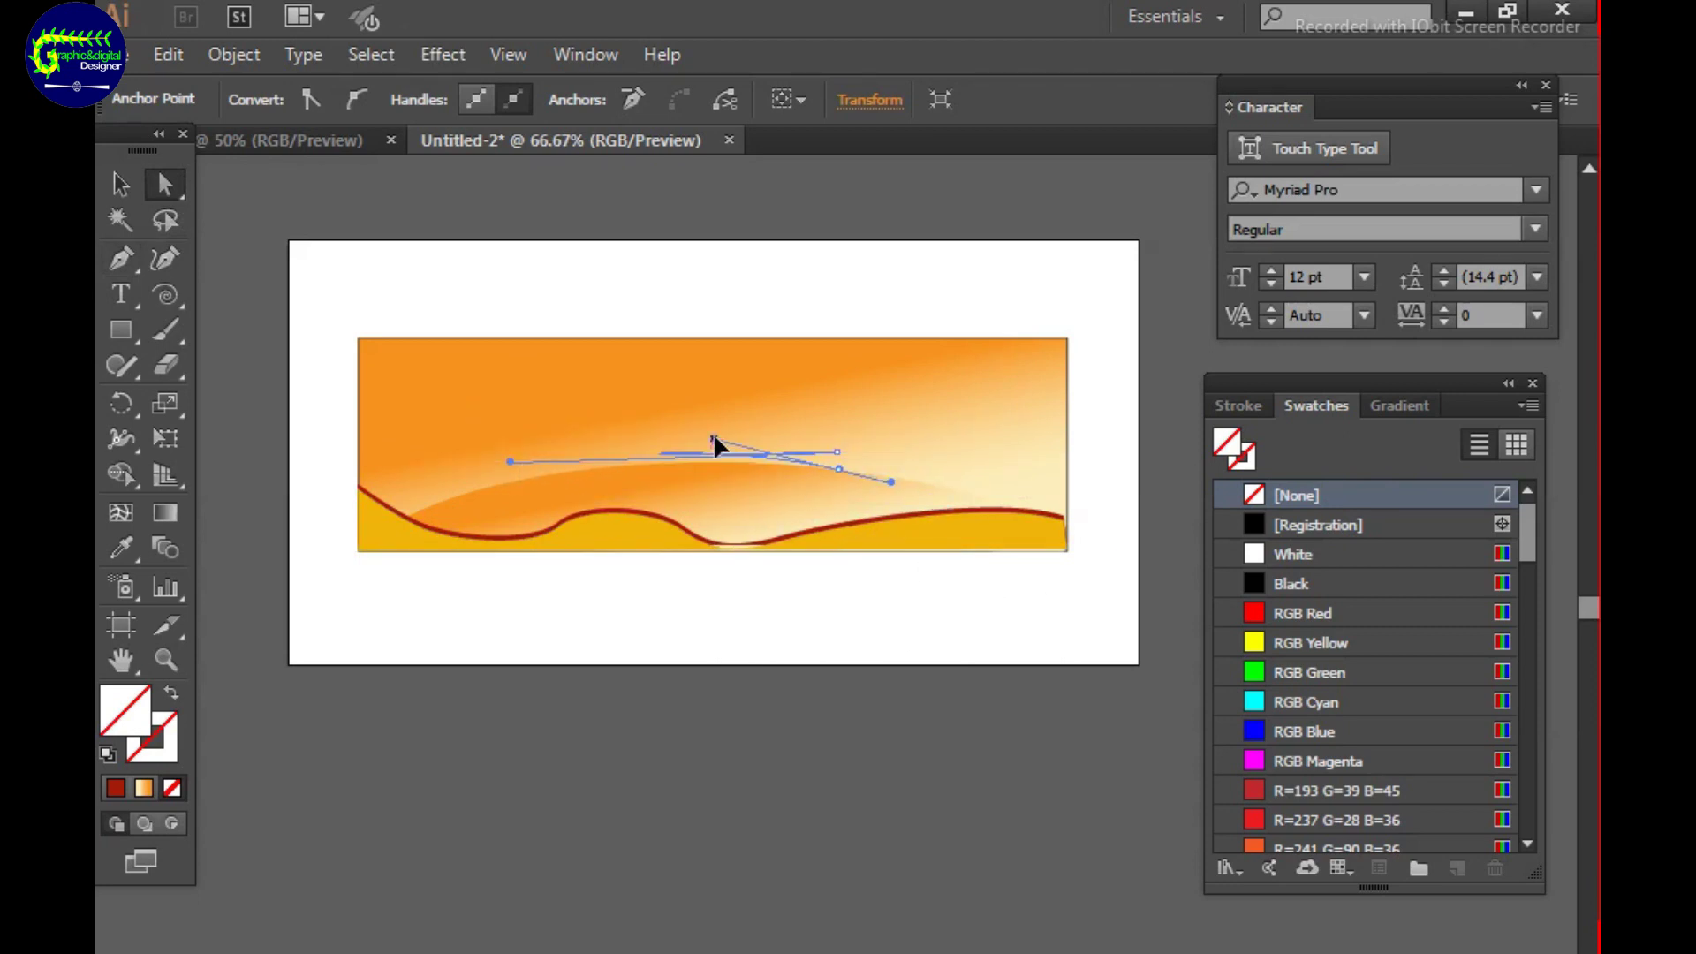
Give the cable path a 4 pt black stroke.
click(841, 633)
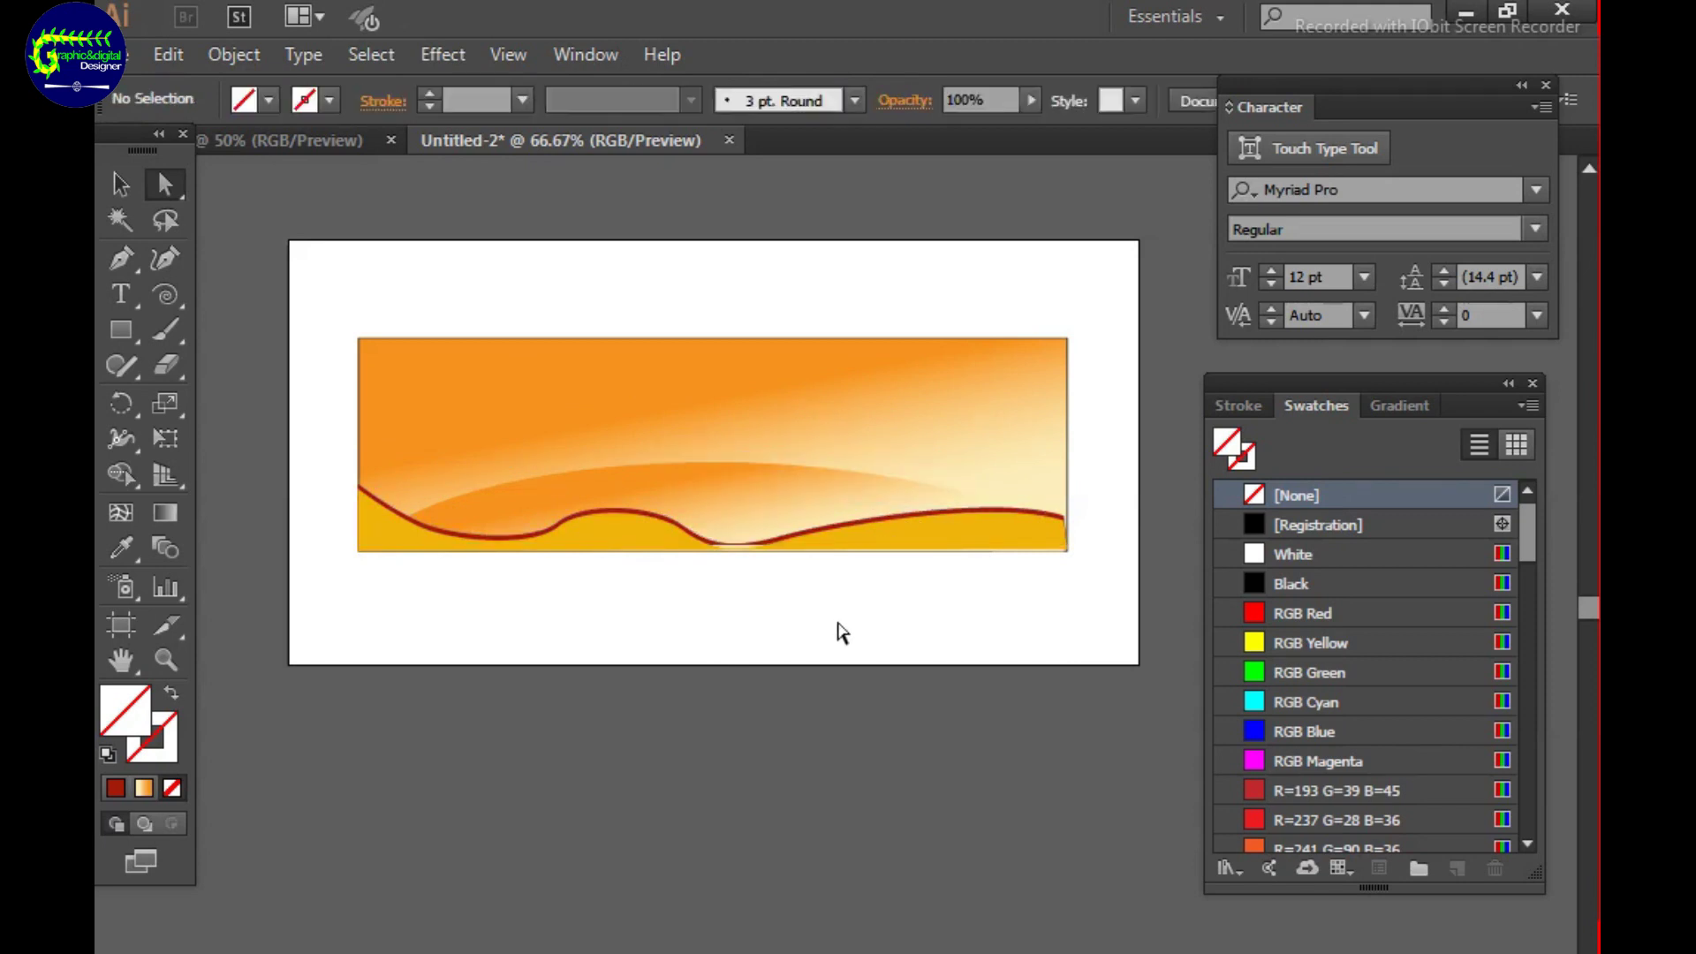
click(952, 509)
click(1316, 525)
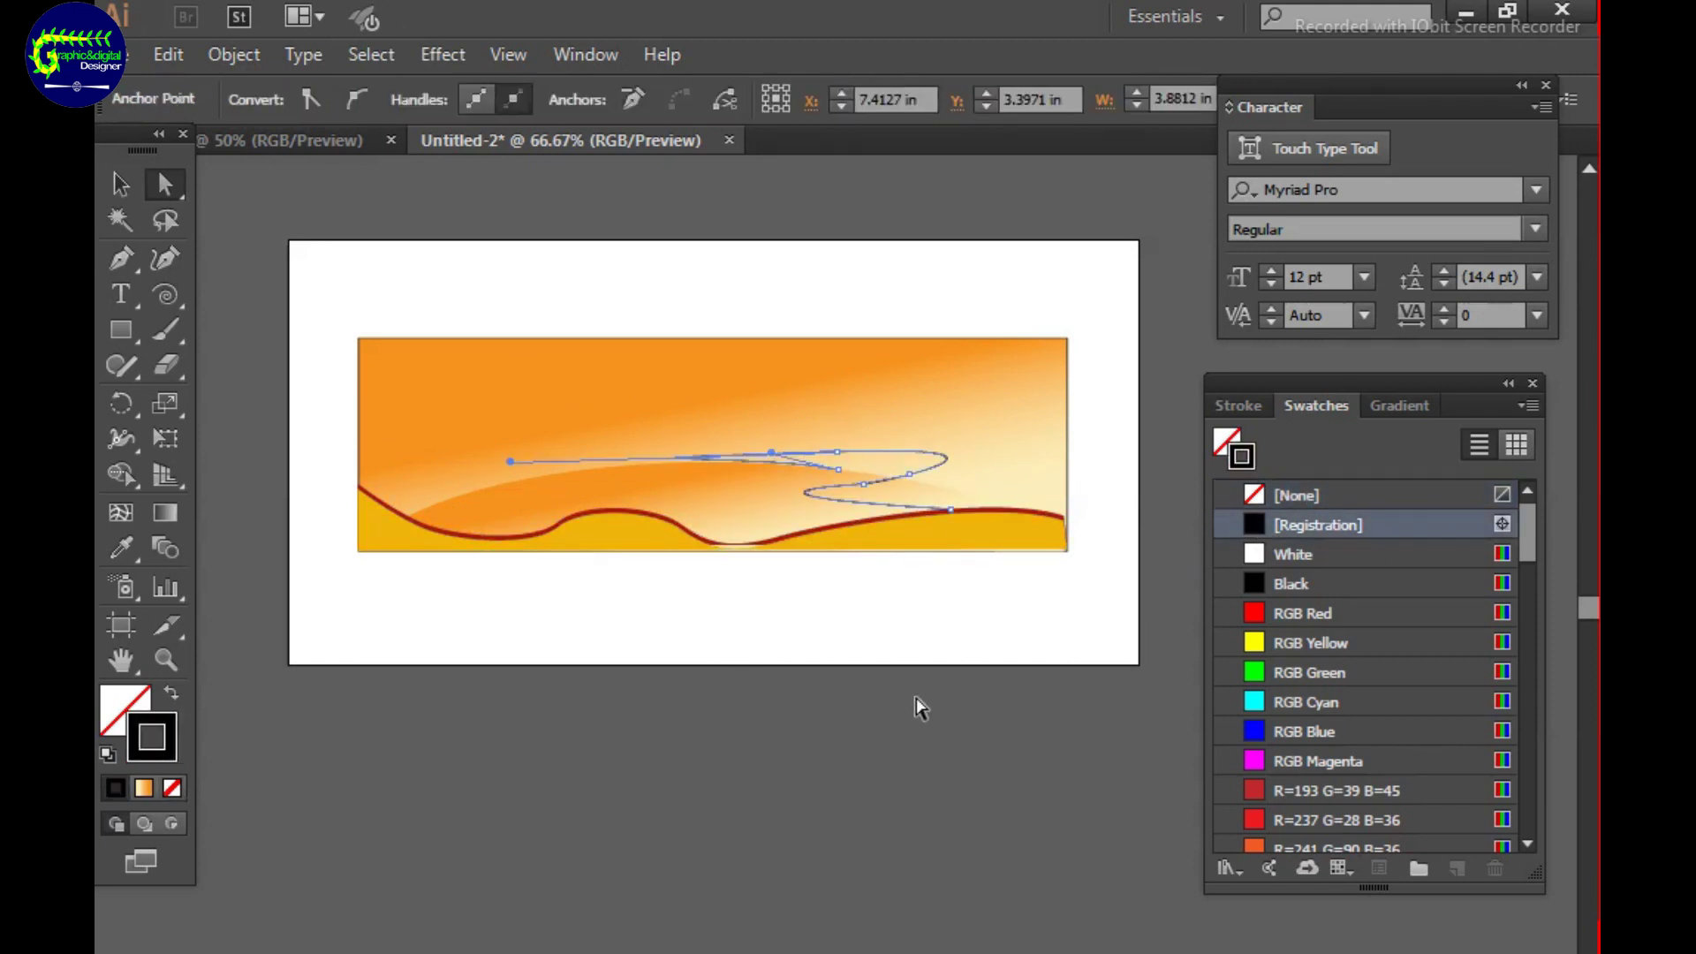
click(1238, 404)
click(1417, 442)
click(1449, 572)
click(998, 679)
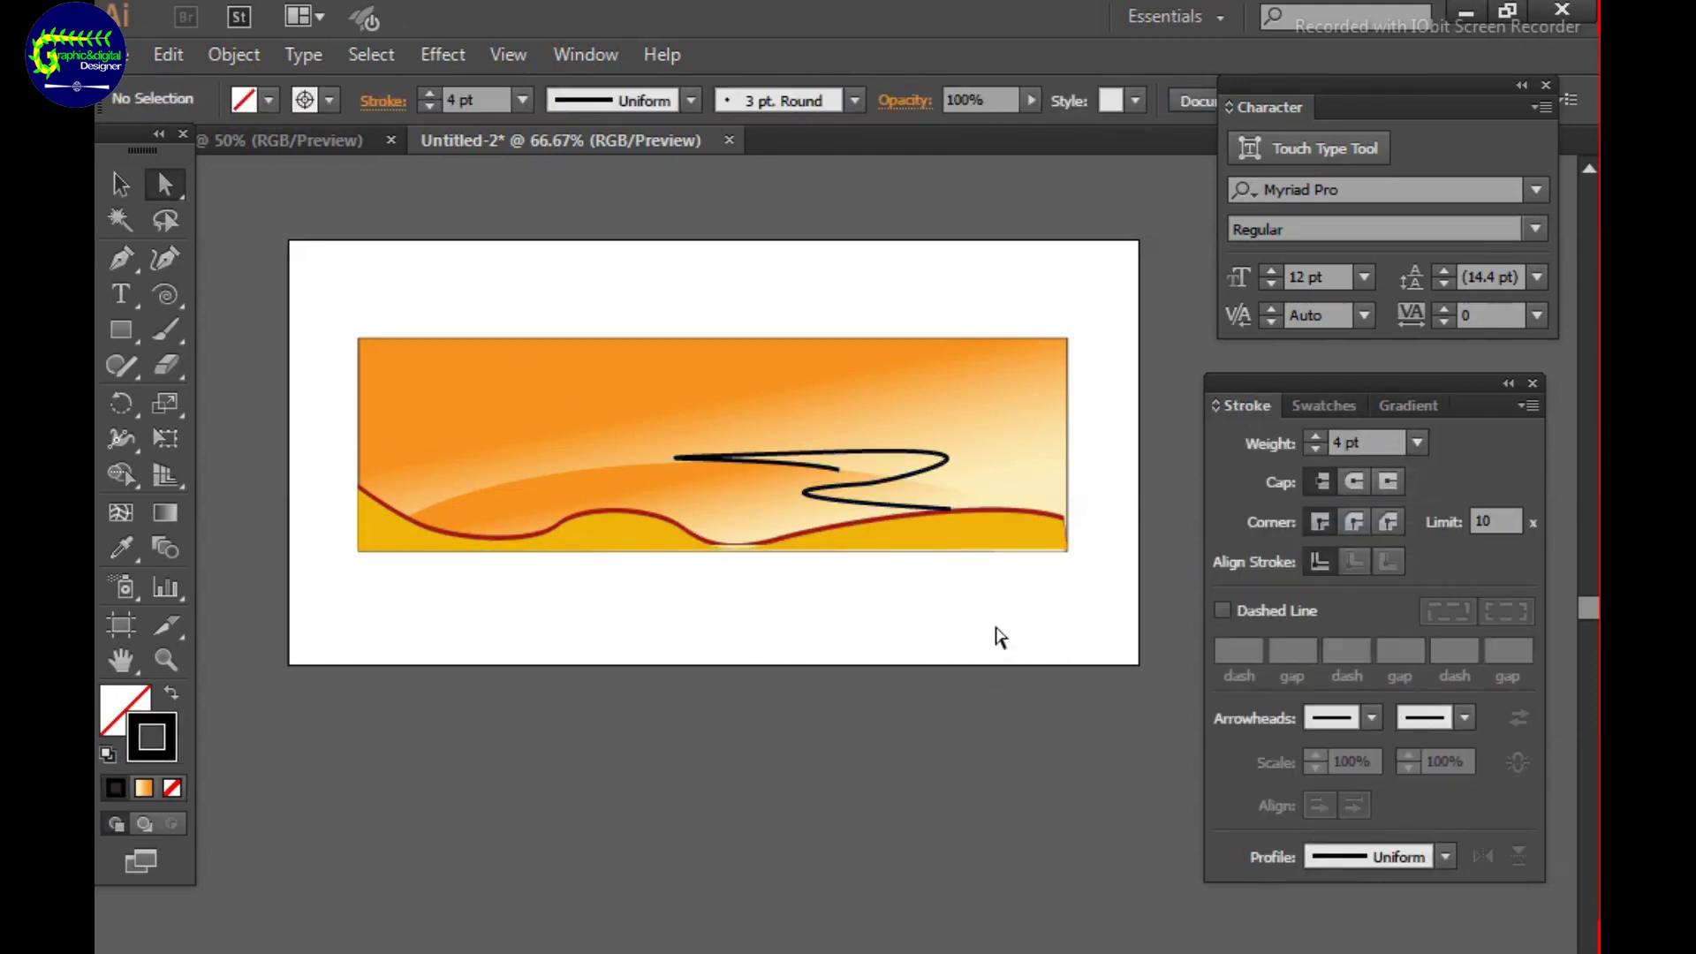
Try several red swatches on the cable stroke, then settle on a darker red.
click(861, 475)
click(1323, 405)
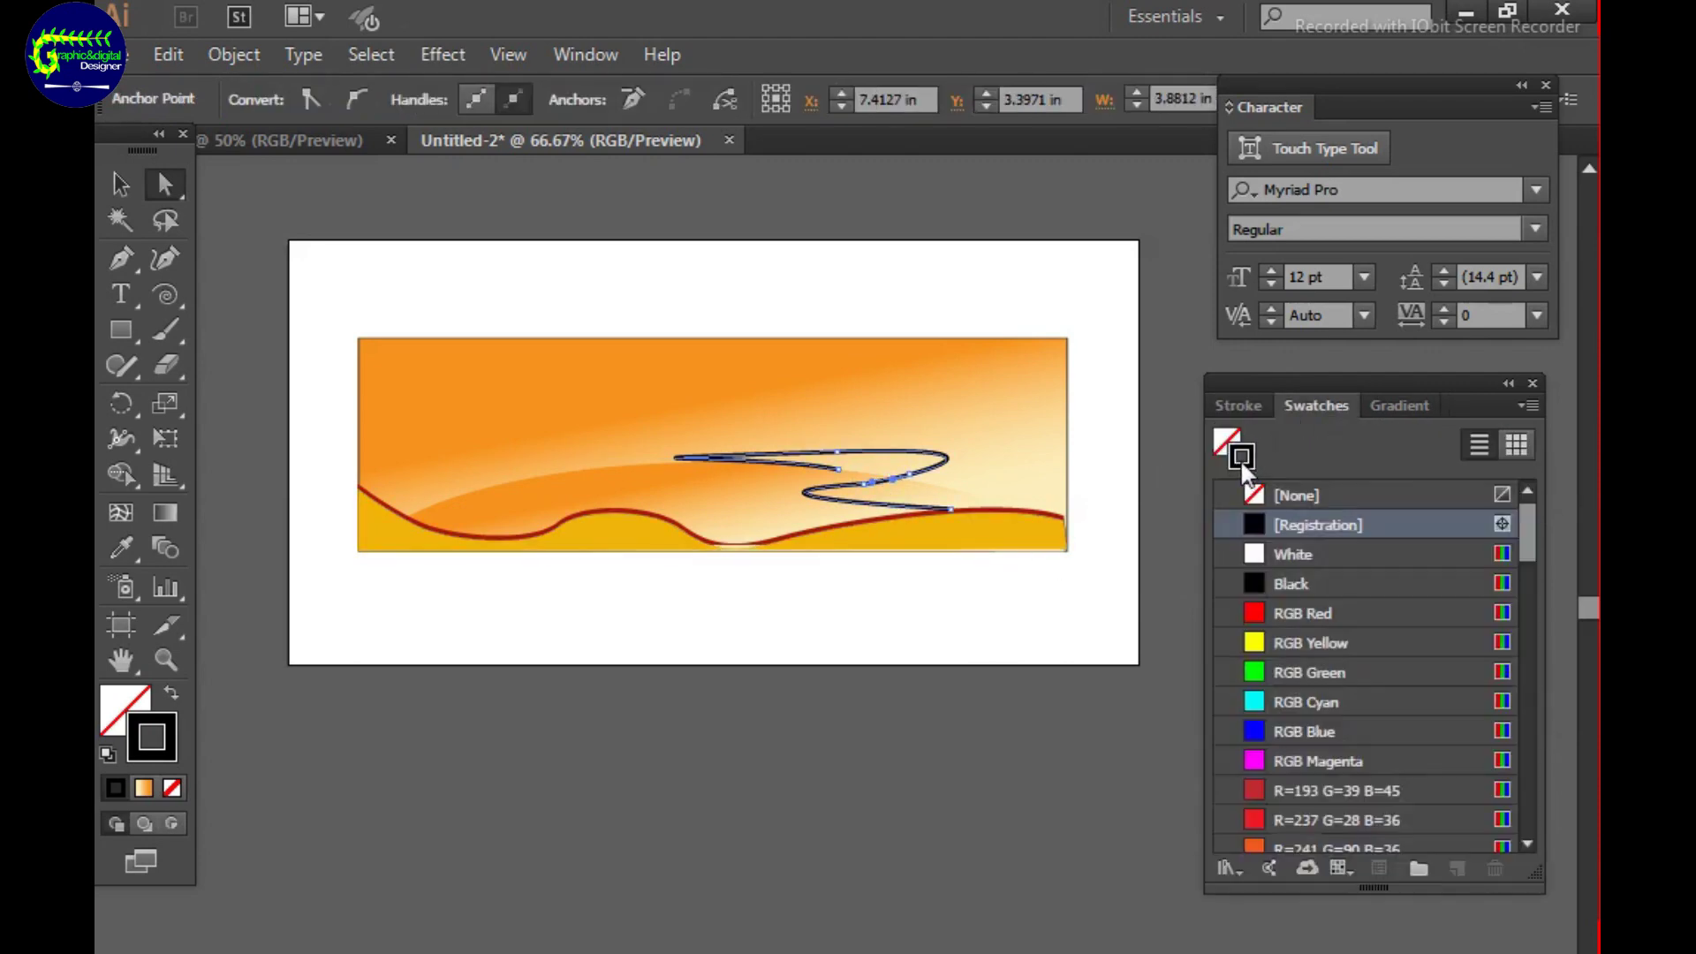
click(1255, 613)
click(1256, 790)
click(1254, 820)
double_click(151, 737)
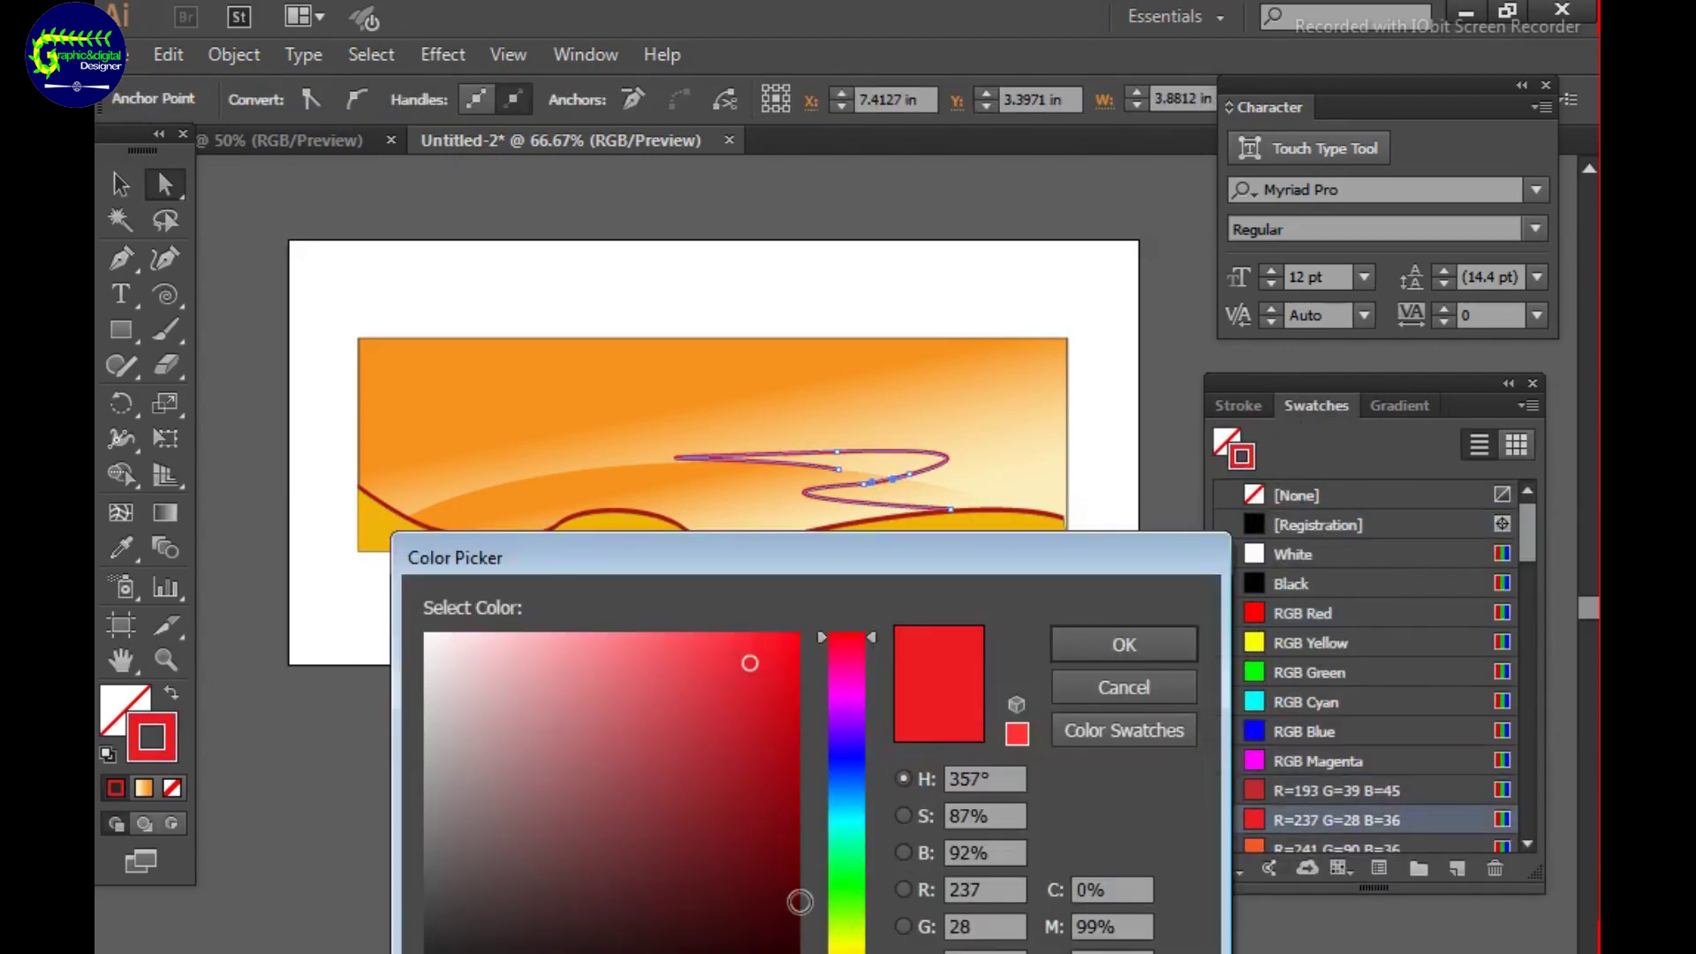
click(795, 901)
click(1124, 651)
click(936, 710)
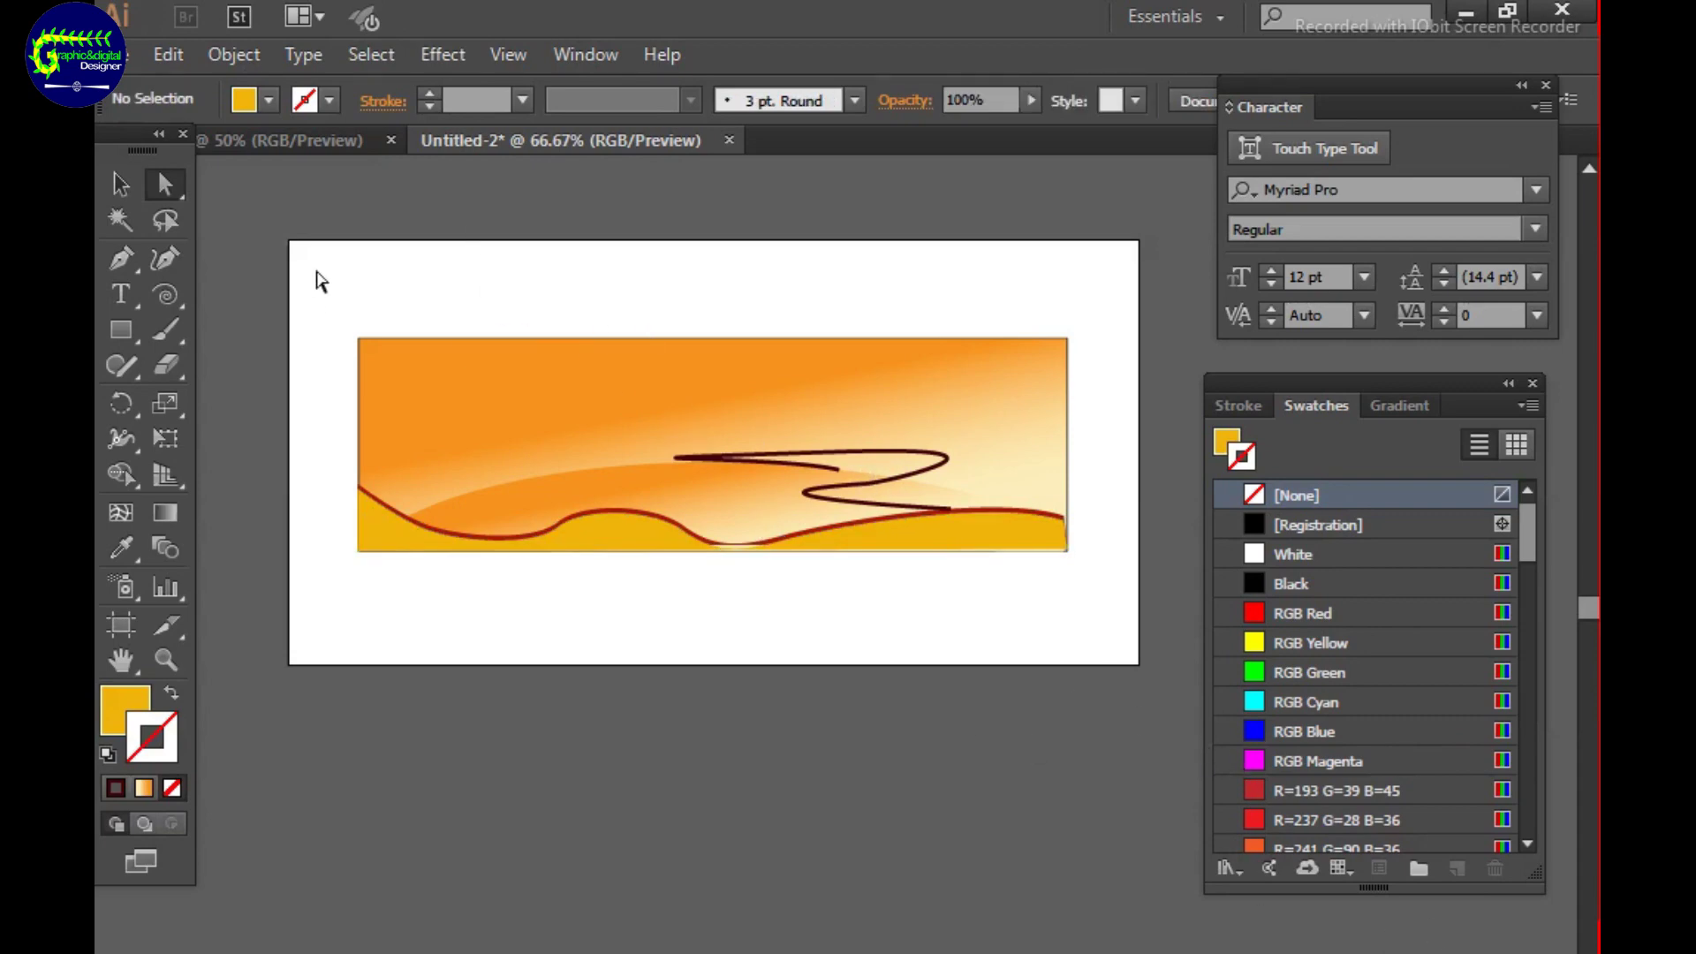
Select the hill shapes with the Selection tool, ready to lock them.
key(v)
drag(322, 295, 416, 522)
click(234, 54)
Lock the hills, then bring the headphones image from head edited.png into the banner.
click(768, 186)
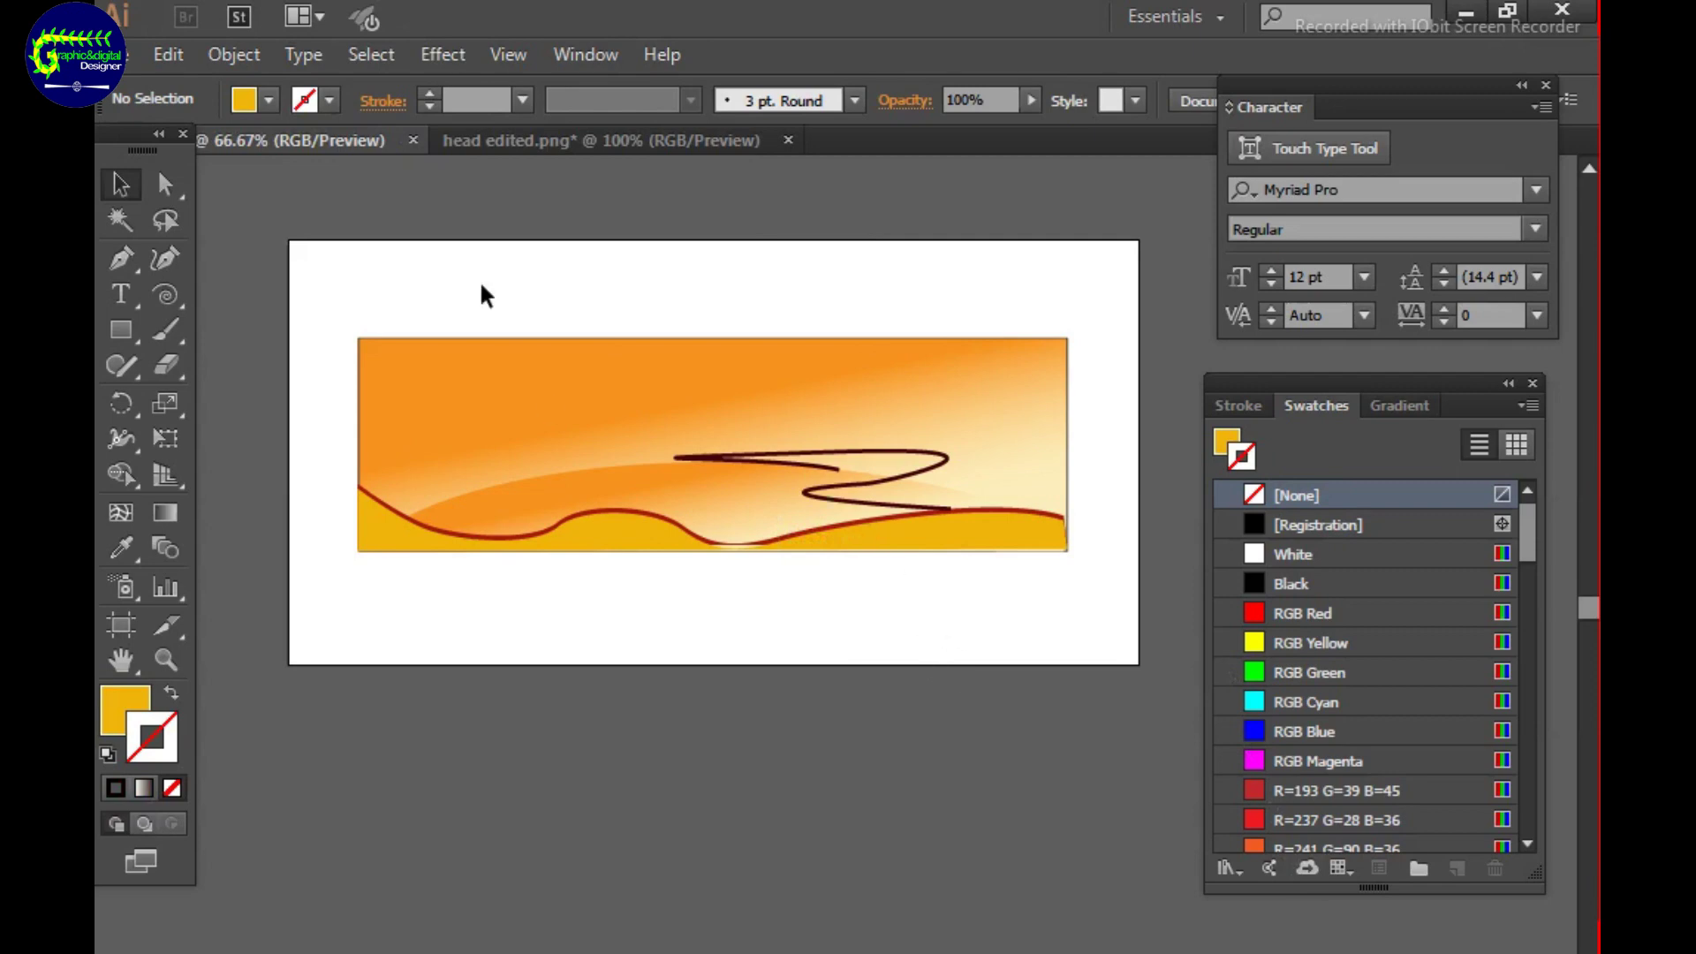
click(539, 143)
drag(939, 579, 687, 431)
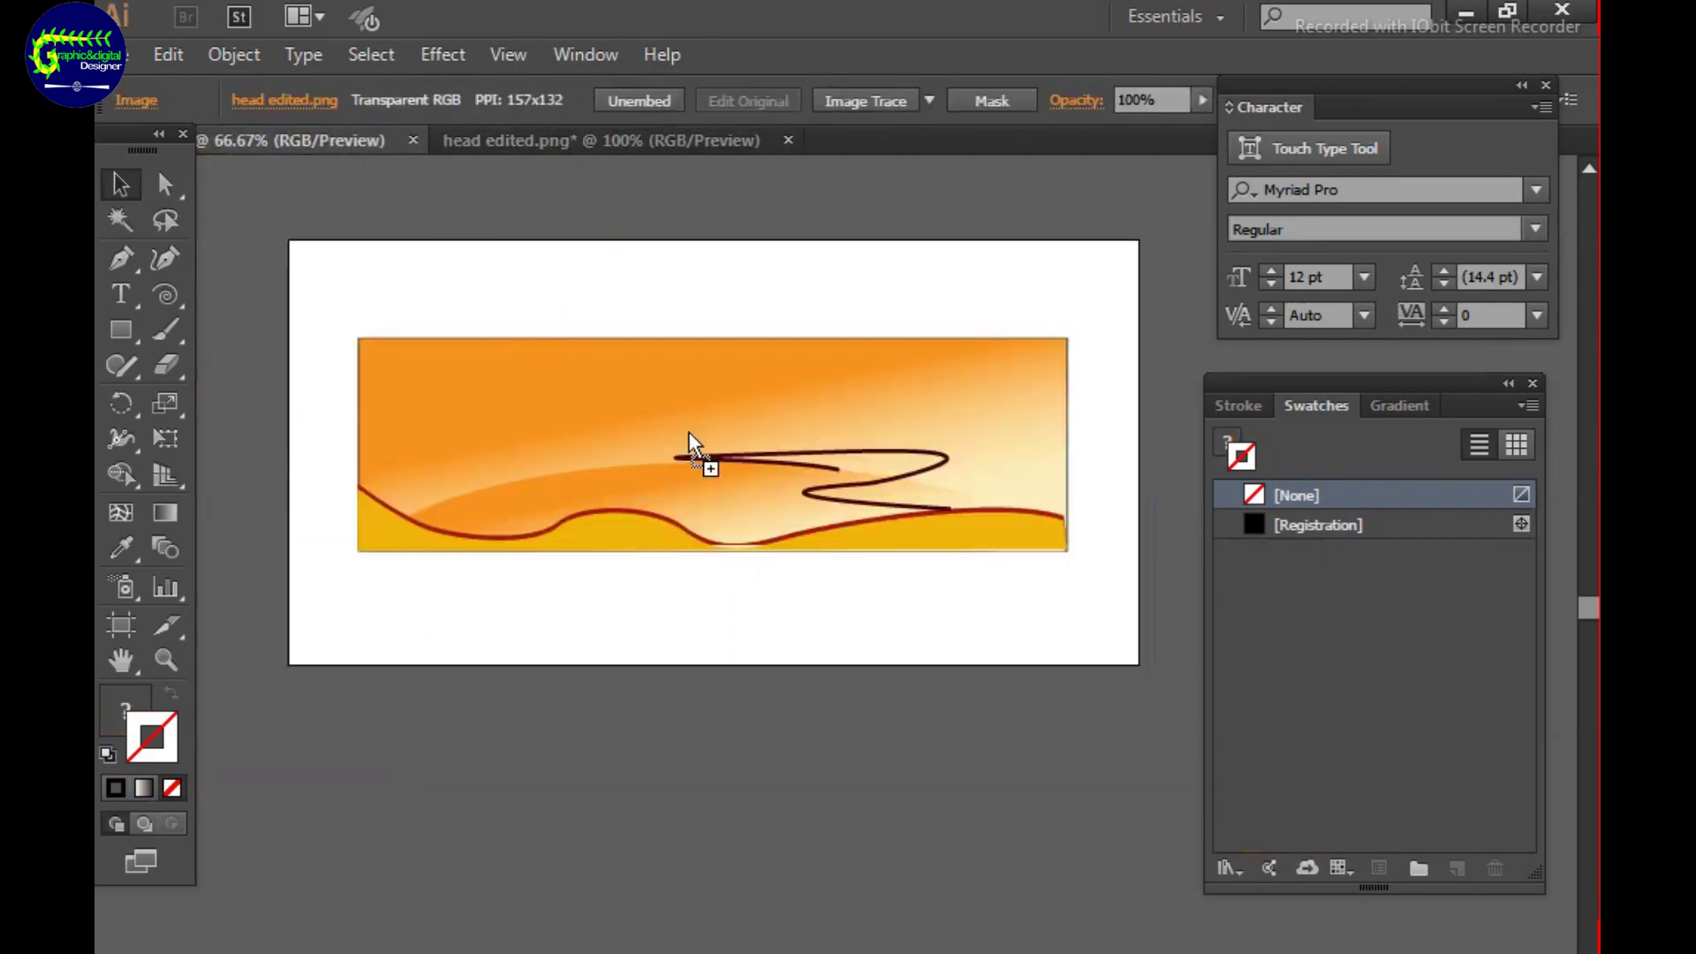
mouse_move(568, 295)
mouse_down()
mouse_move(656, 278)
mouse_move(759, 461)
mouse_up()
Scale down the headphones and nudge them onto the cable.
drag(808, 530, 798, 402)
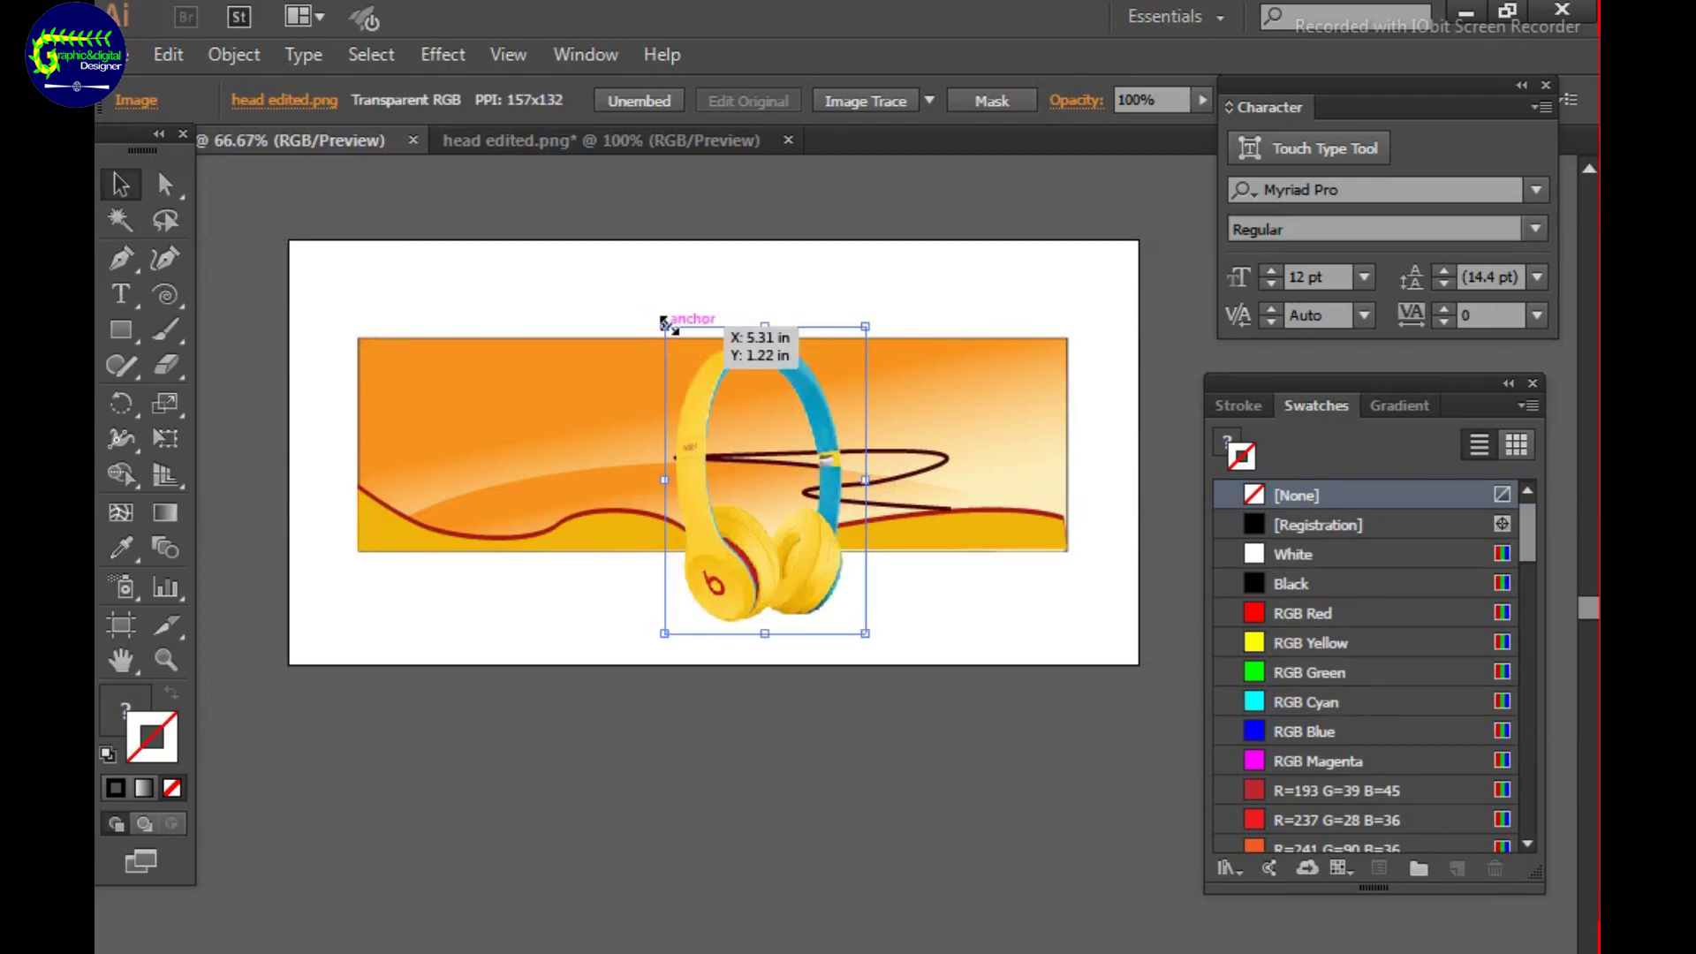
drag(664, 323, 777, 474)
mouse_move(822, 547)
mouse_down()
mouse_move(810, 389)
mouse_move(850, 412)
mouse_up()
key(shift+Down)
key(shift+Down)
key(shift+Down)
key(shift+Right)
key(shift+Right)
key(shift+Right)
click(1166, 662)
Zoom in and shift the headphones right and down onto the cable.
key(ctrl+1)
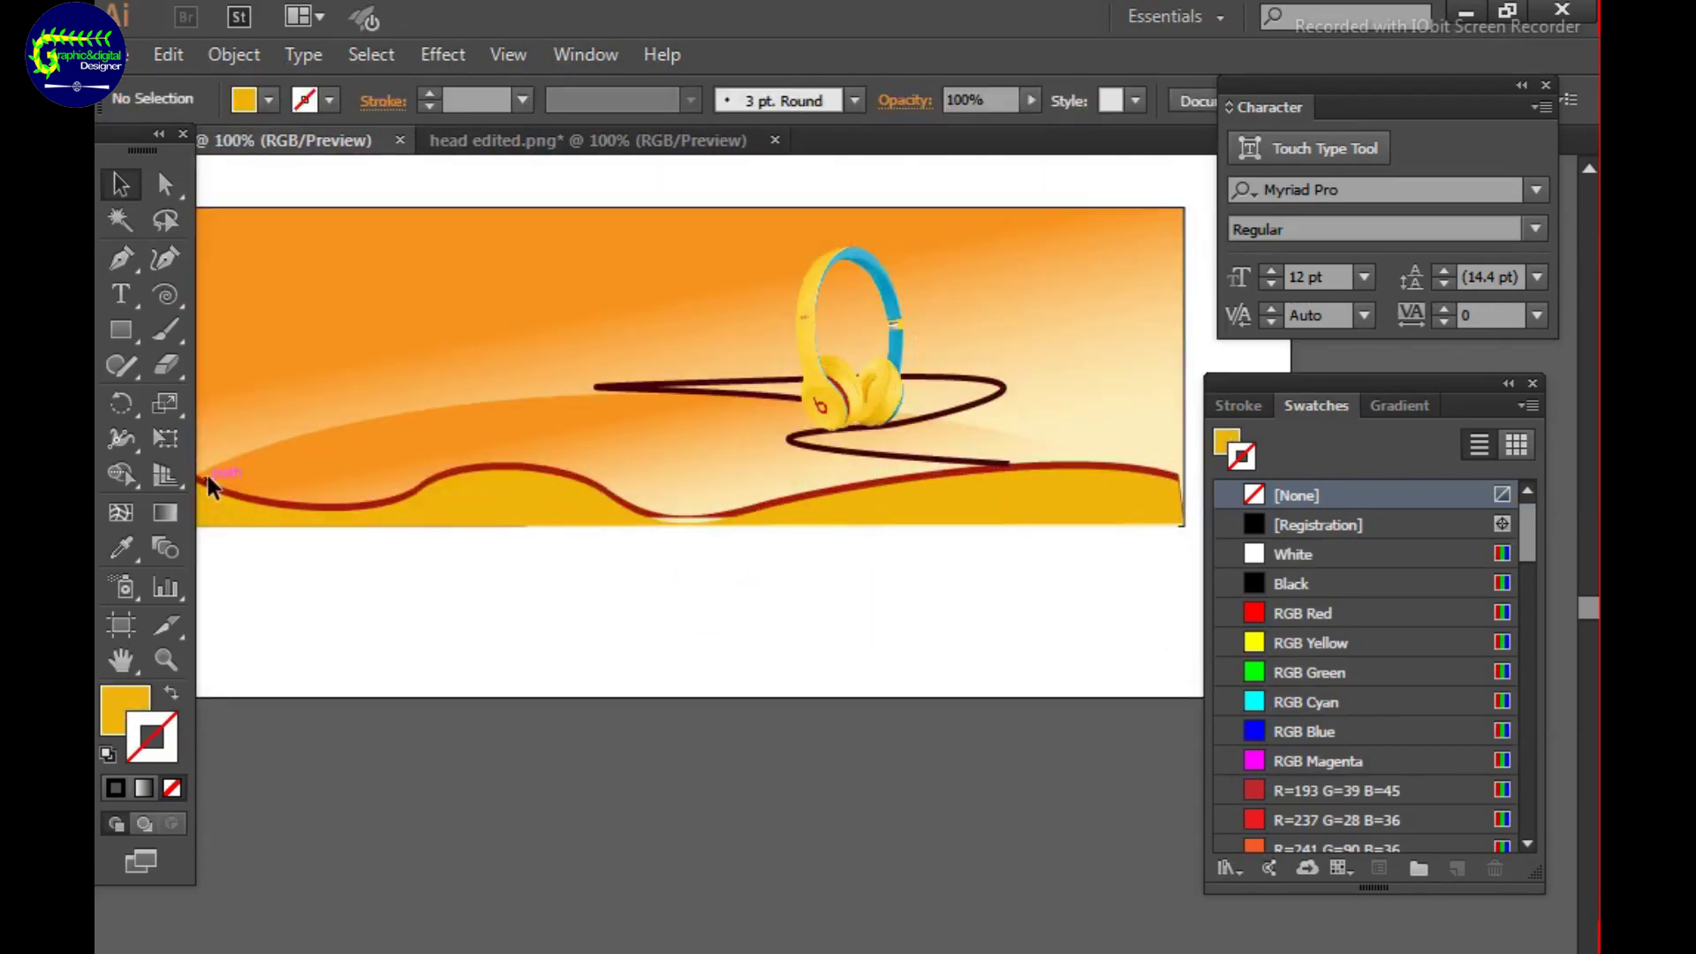
key(z)
drag(724, 218, 990, 493)
key(v)
click(867, 463)
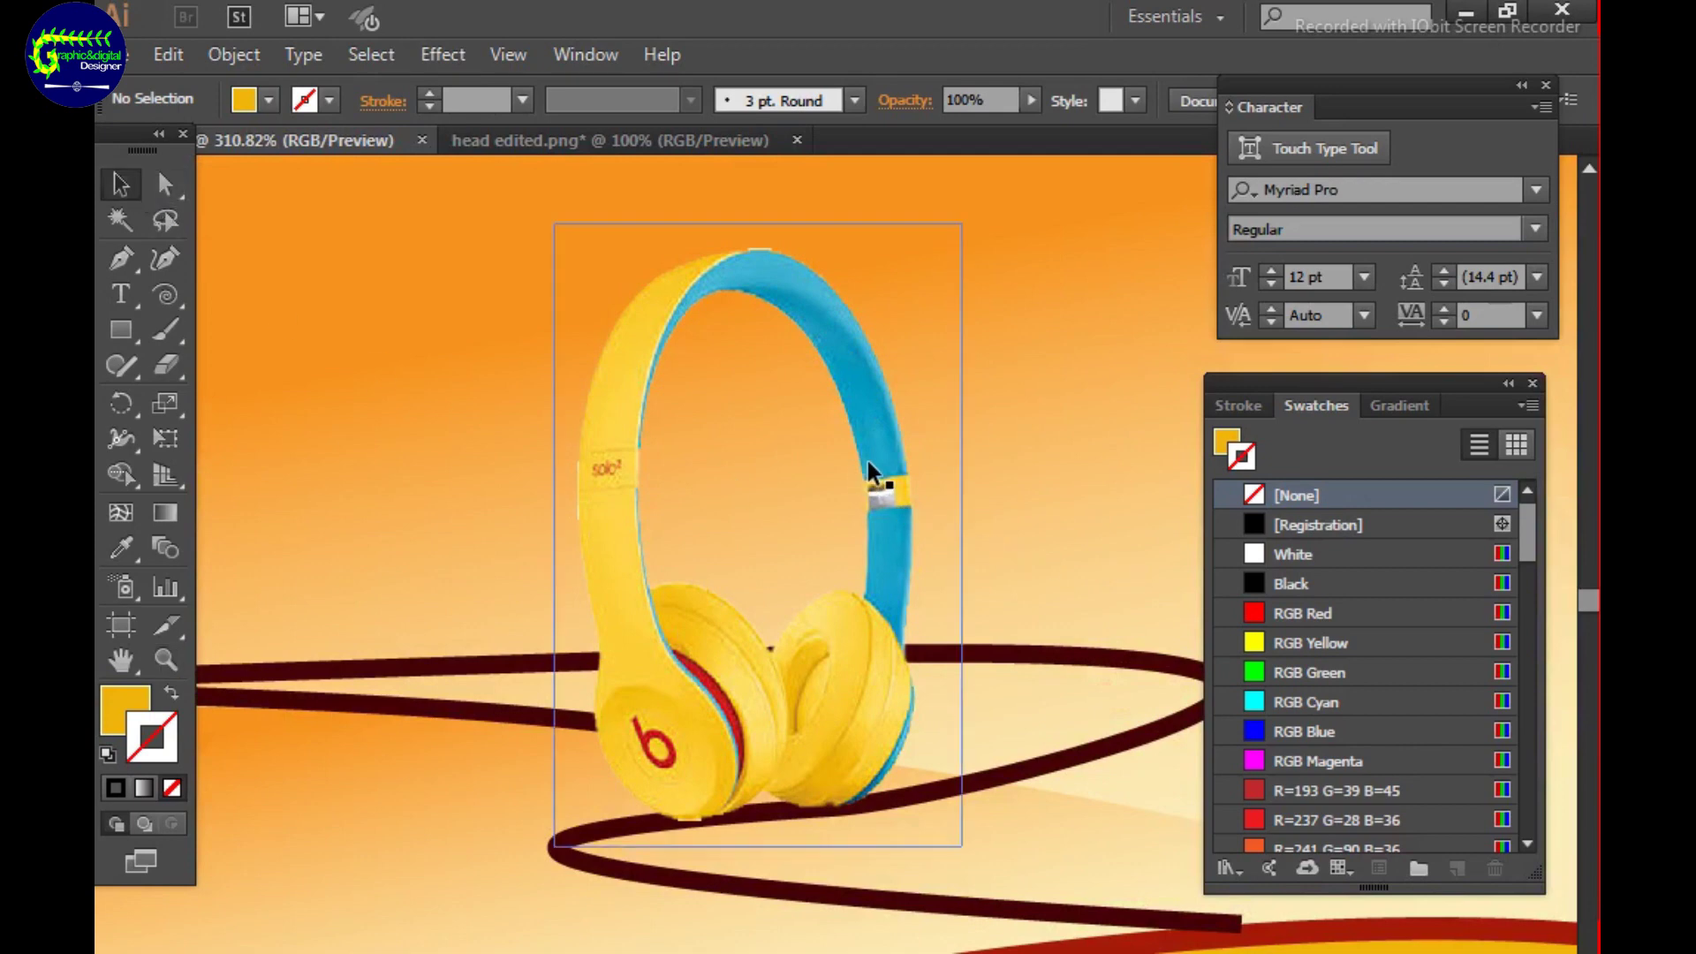
drag(777, 565, 827, 545)
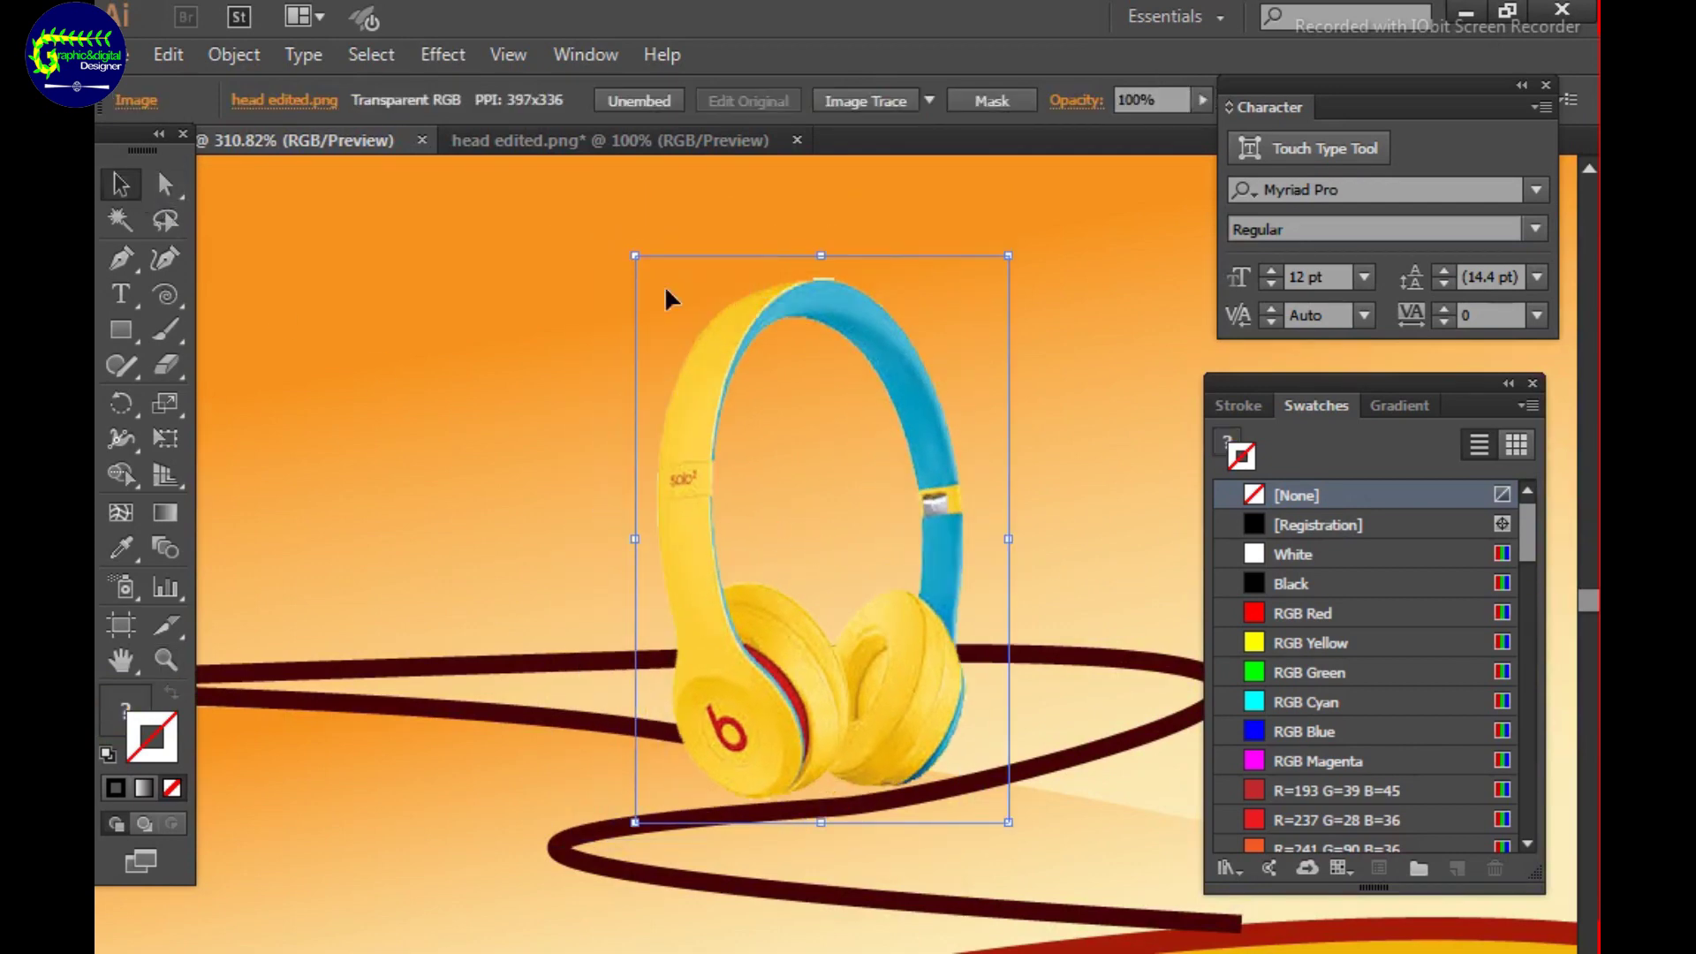
drag(635, 256, 644, 258)
click(1139, 333)
key(ctrl+1)
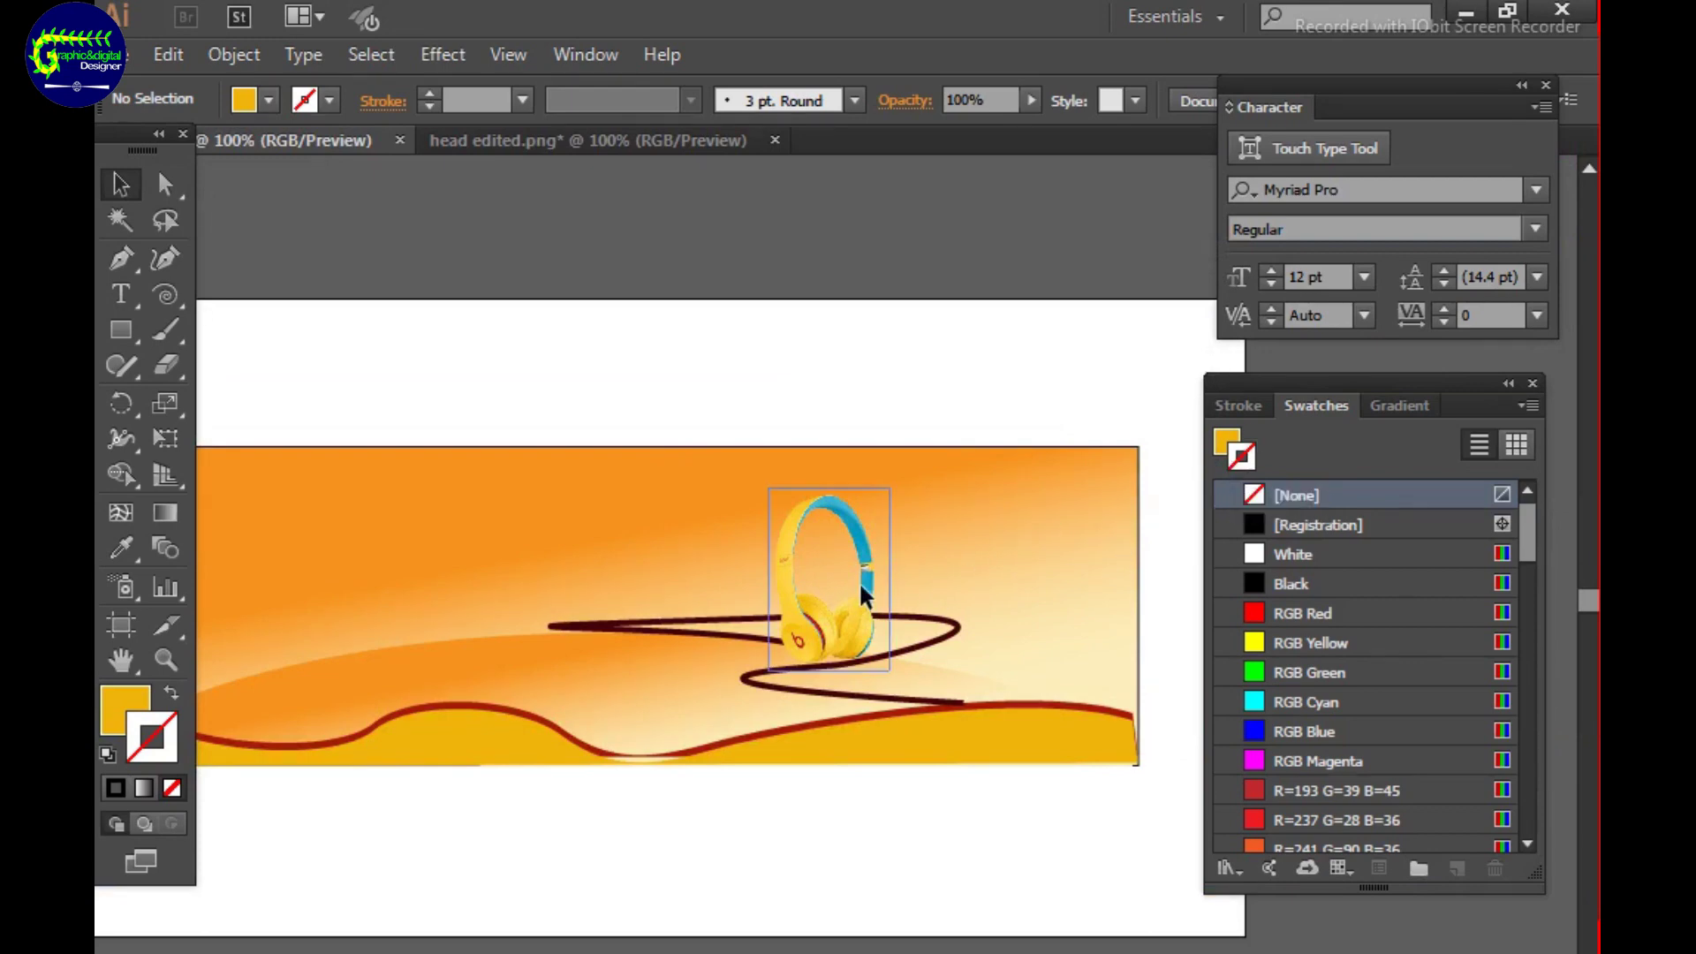
Enlarge the headphones slightly and rotate them a little clockwise.
click(843, 609)
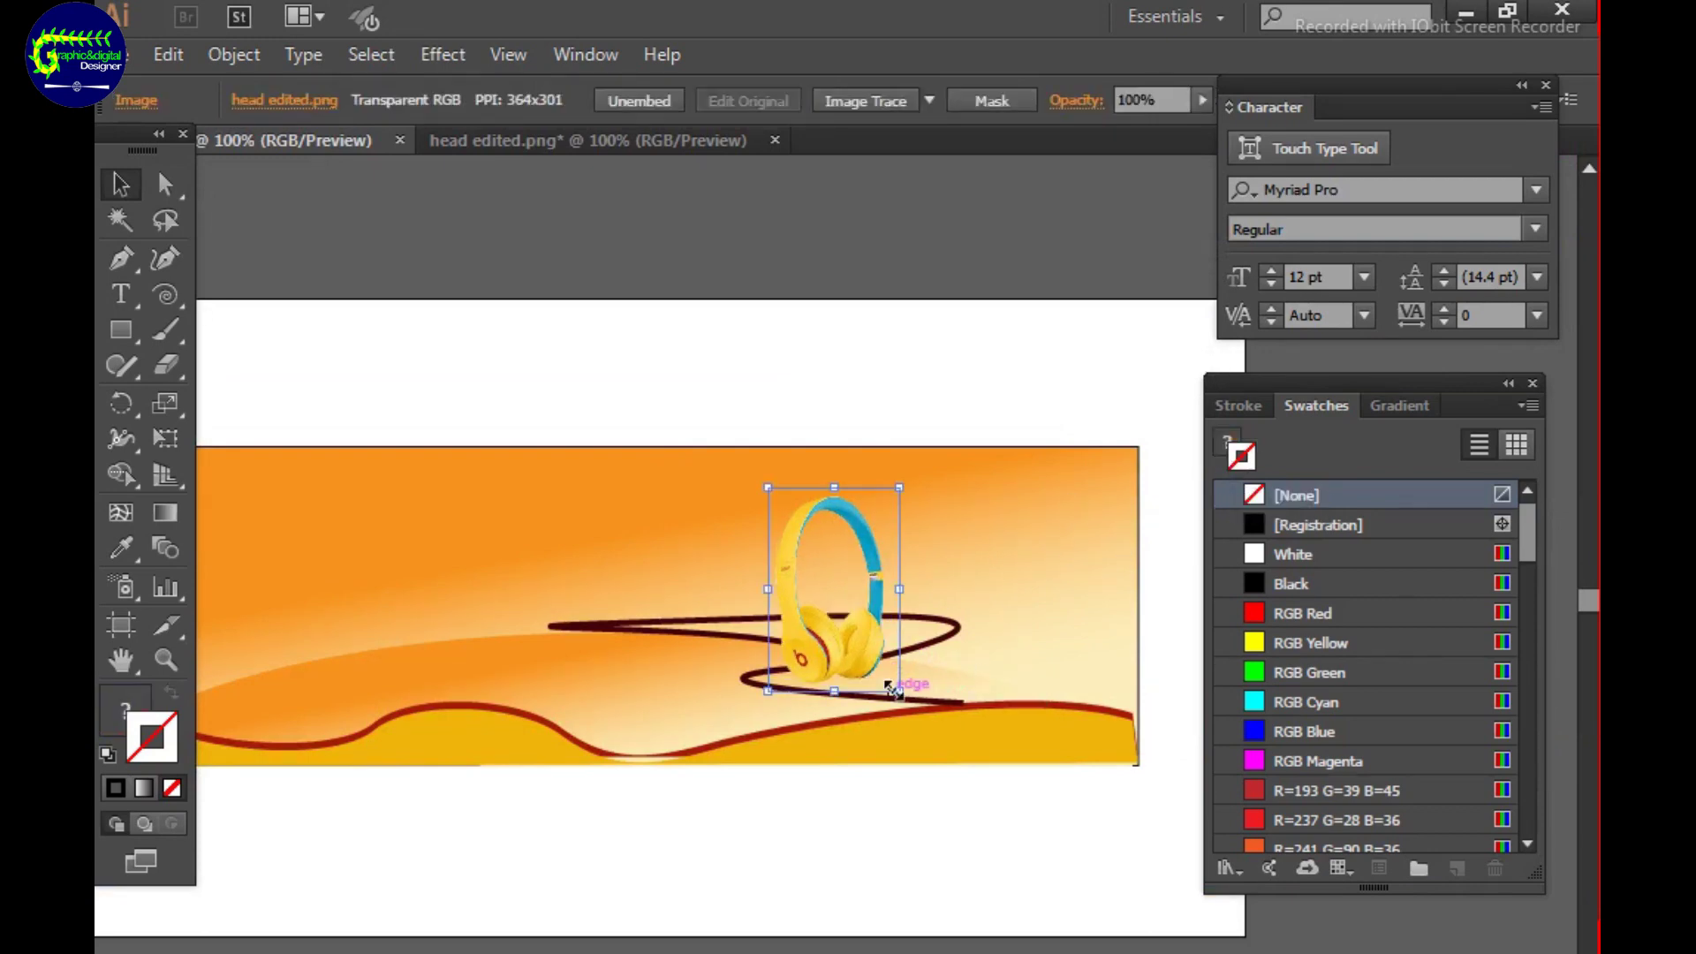
drag(891, 686, 900, 689)
drag(649, 471, 1091, 667)
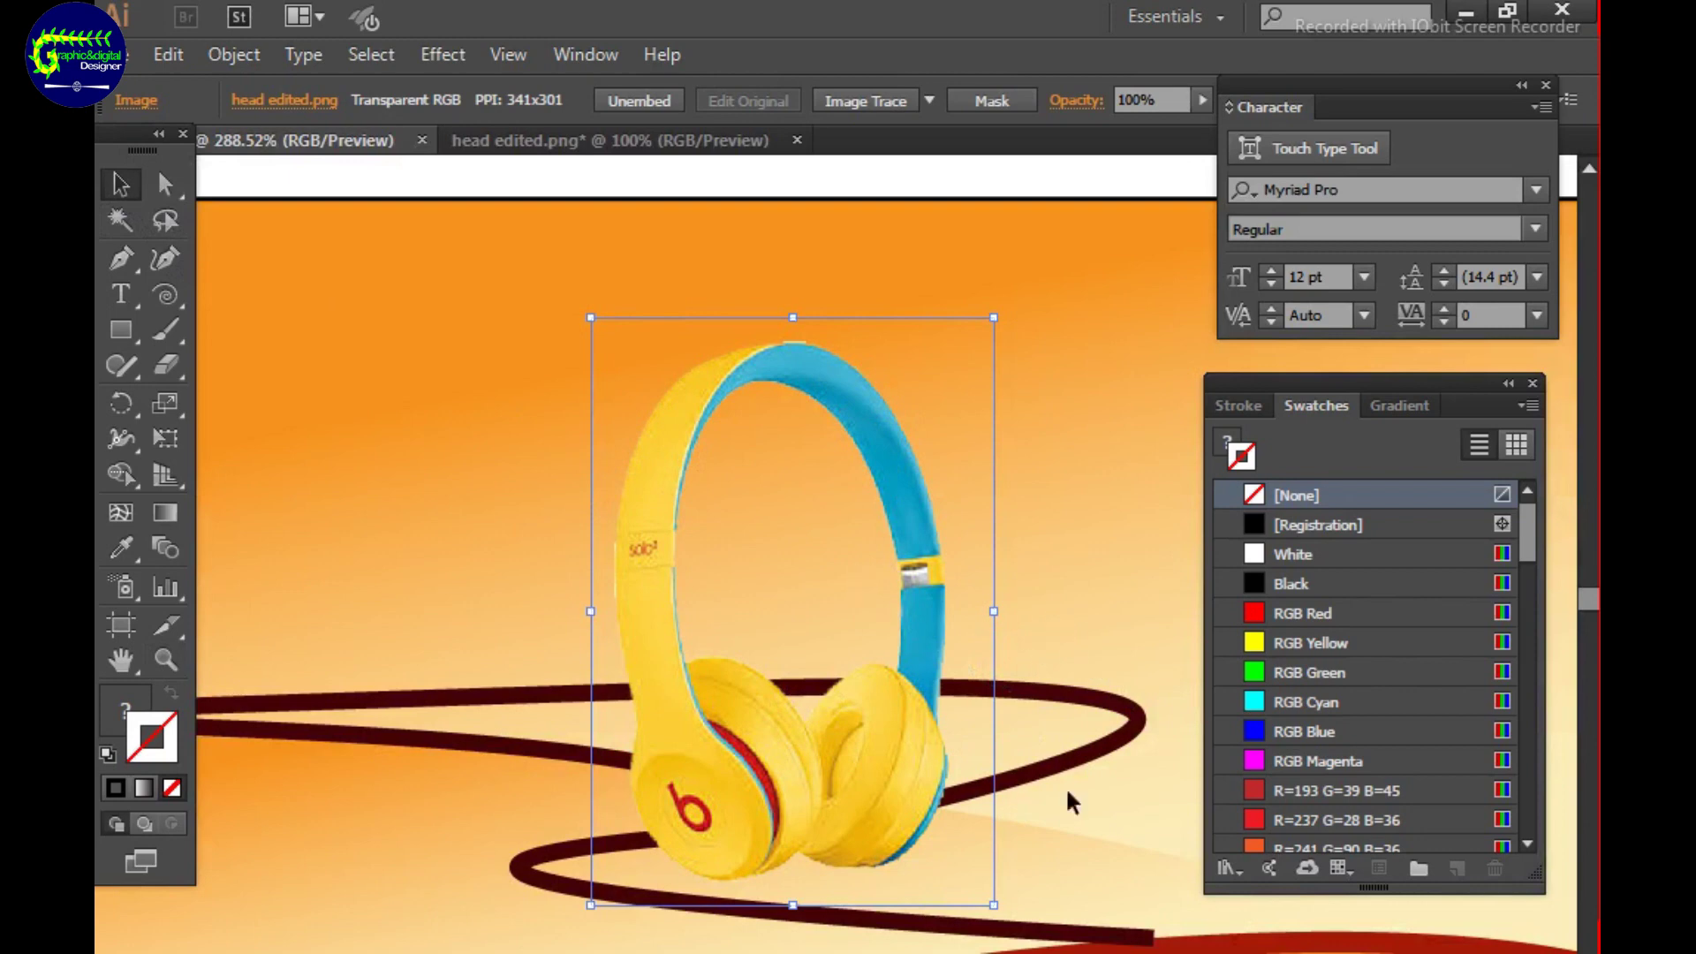
drag(590, 317, 560, 295)
drag(946, 613, 966, 631)
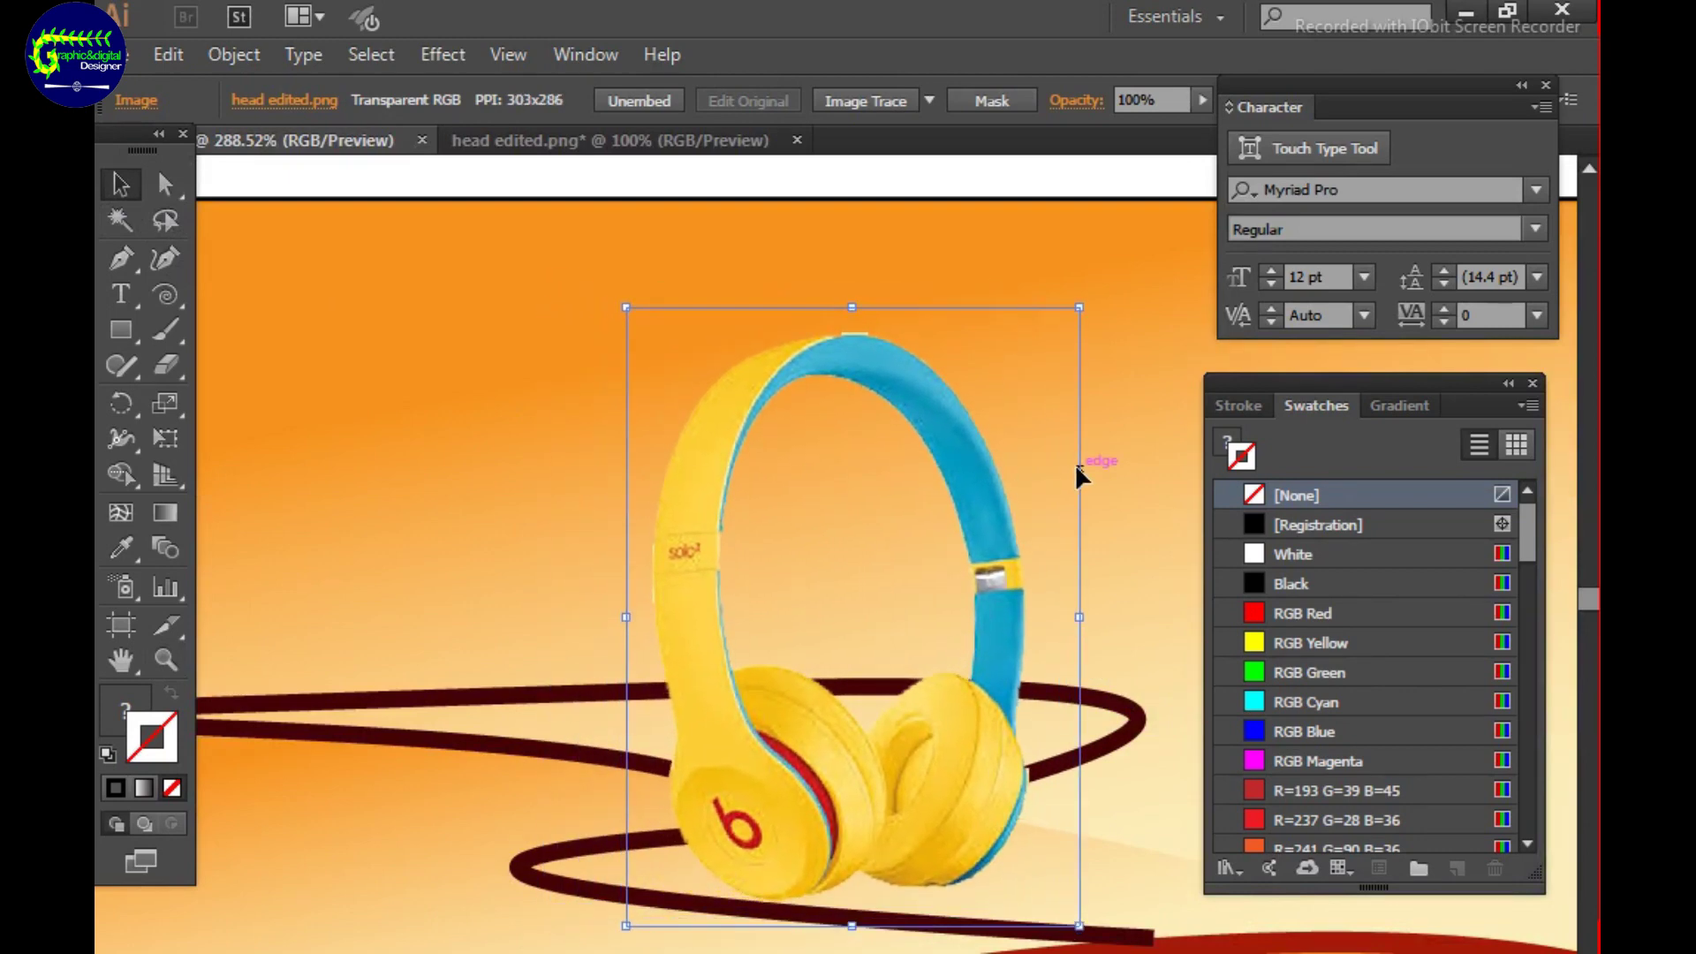
drag(1089, 304, 1116, 330)
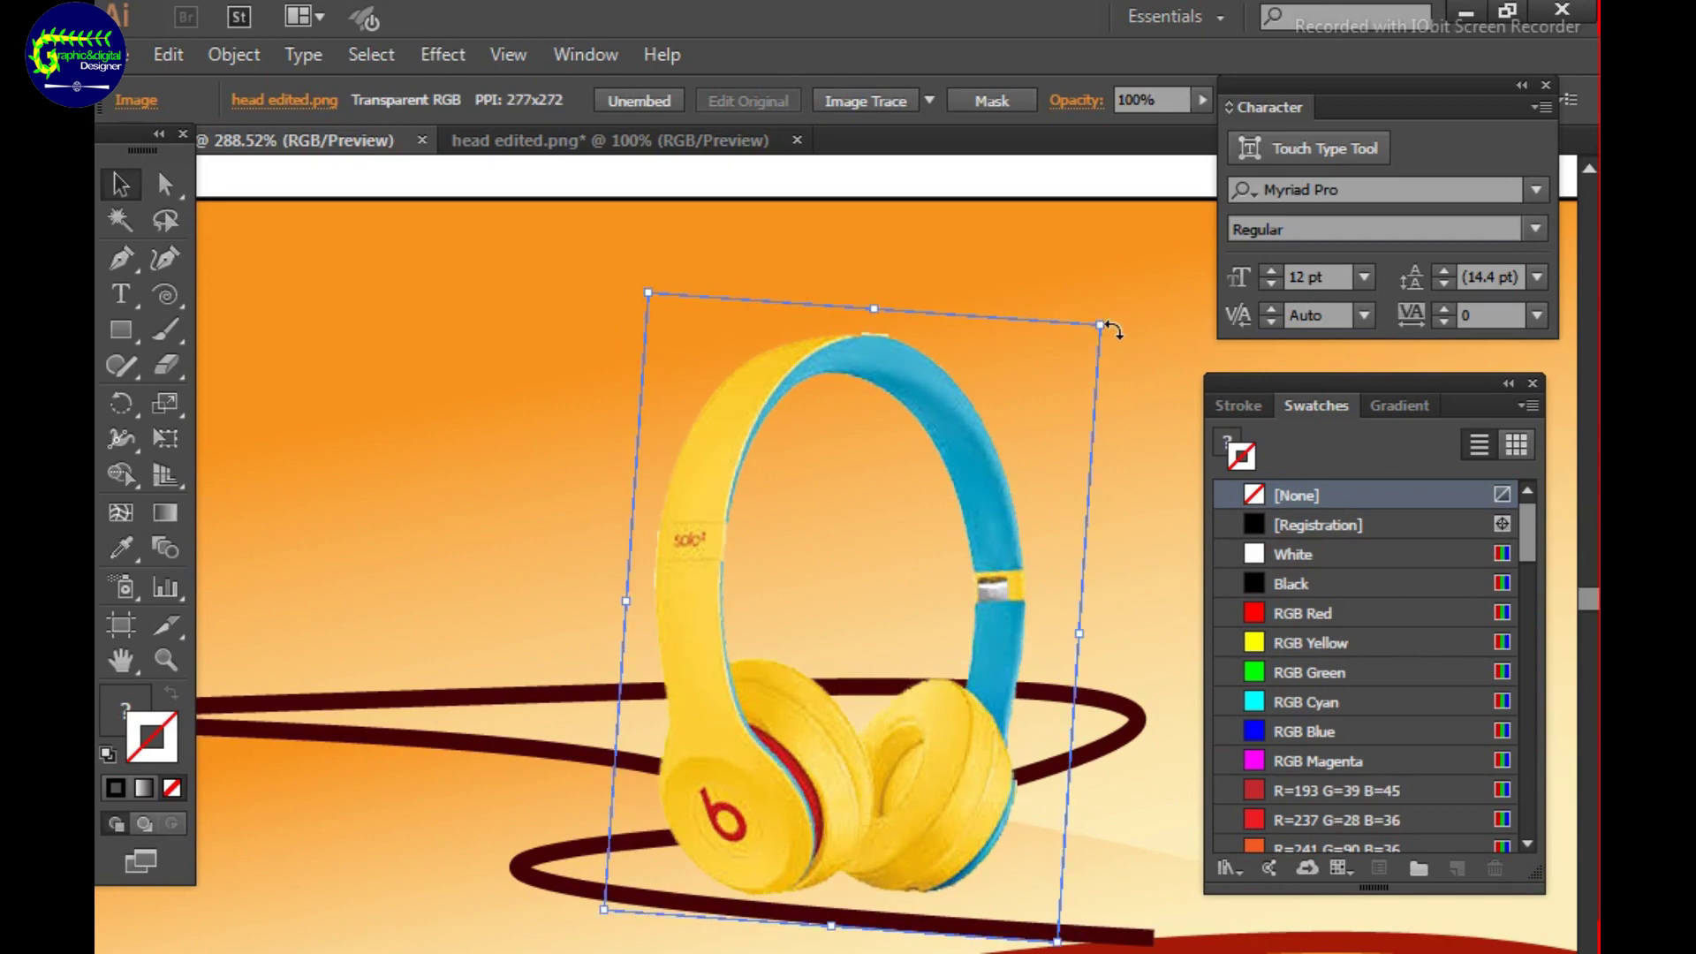
key(ctrl+1)
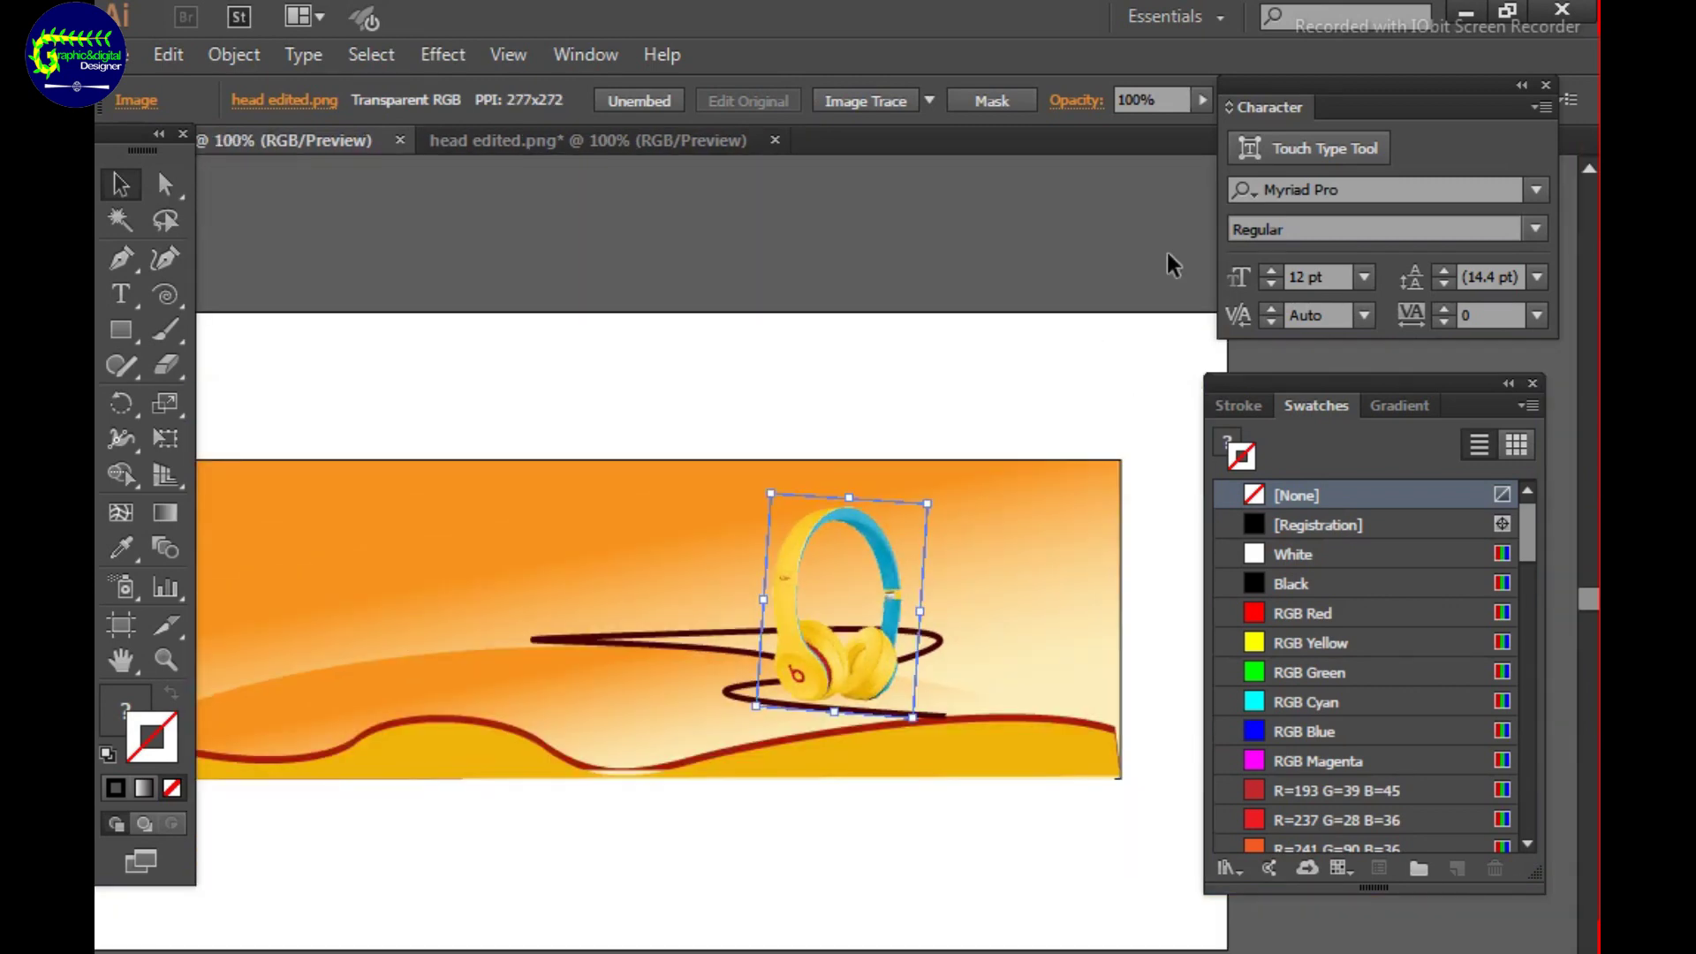
Draw a curved shadow shape under the left ear cup with a white-to-black gradient ending at 75.27%.
click(1117, 464)
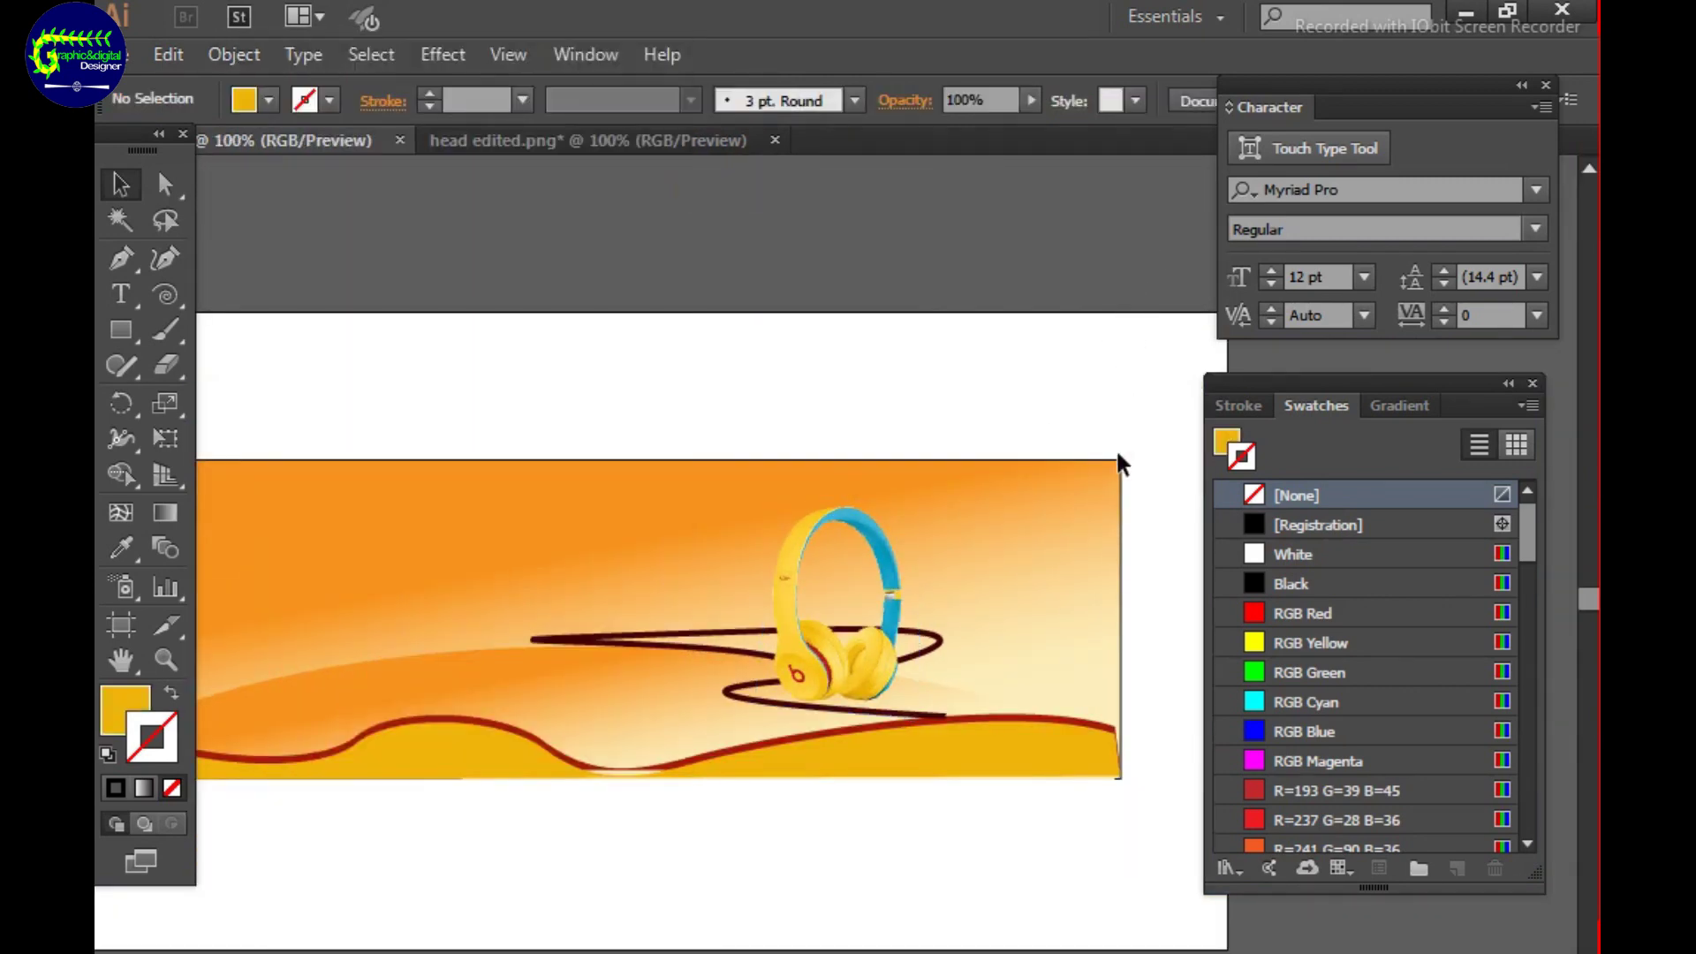
scroll(973, 574, up, 5)
key(p)
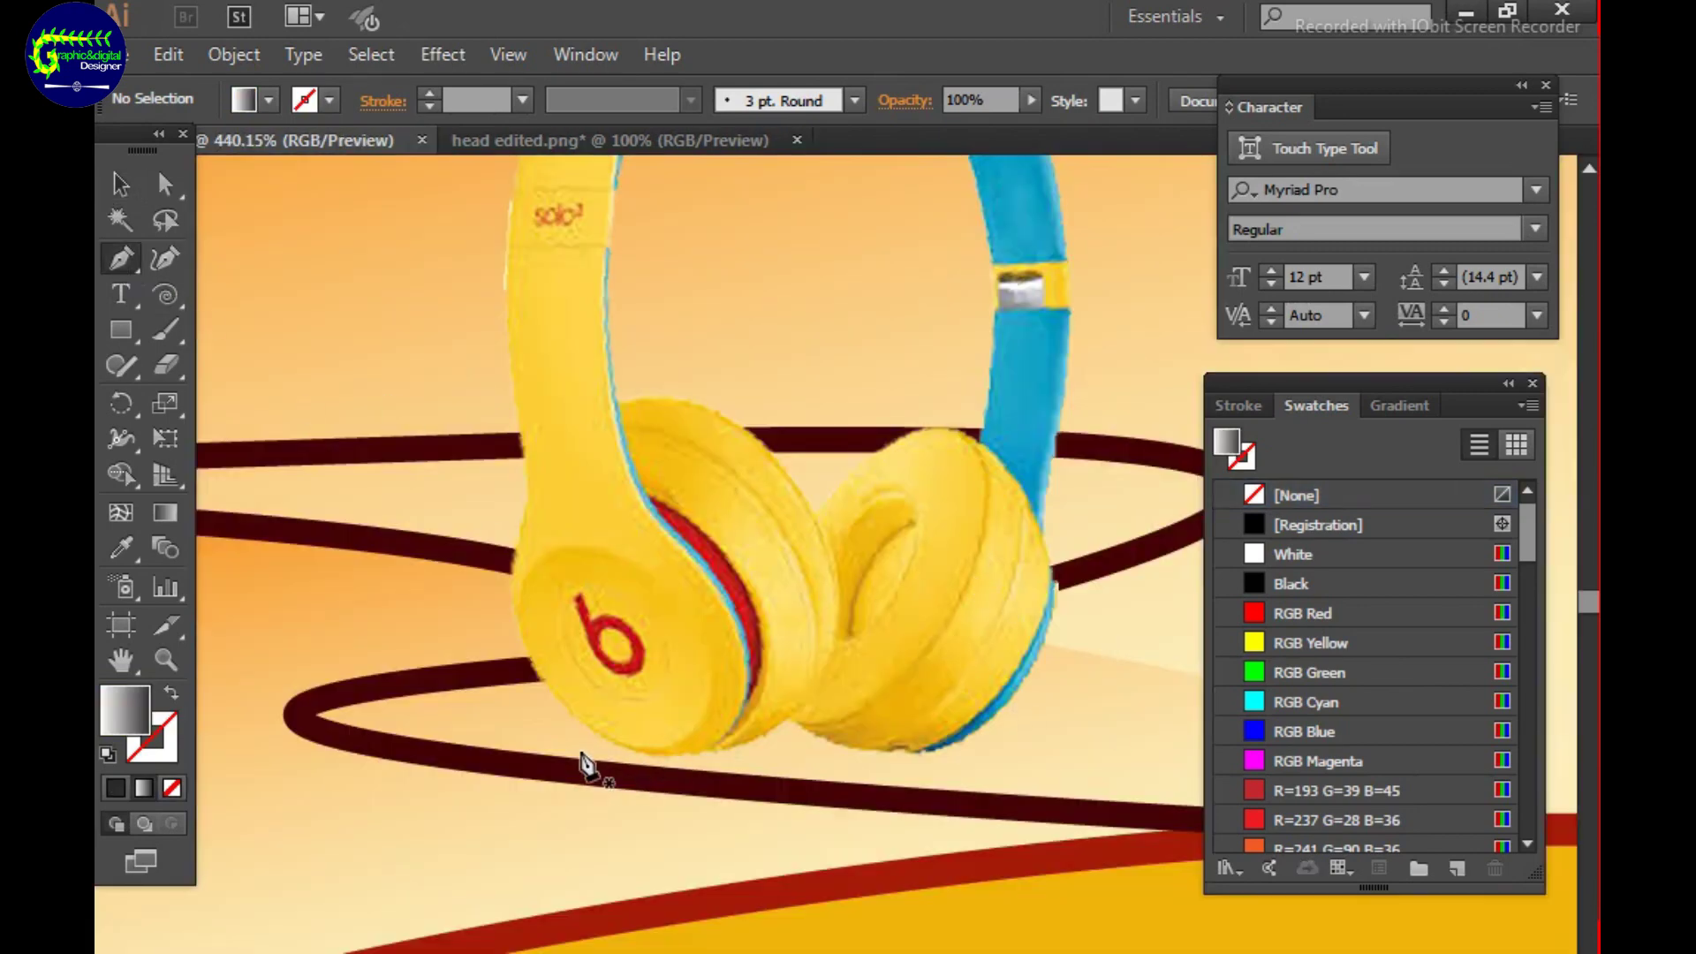
click(568, 755)
drag(774, 768, 848, 839)
click(568, 755)
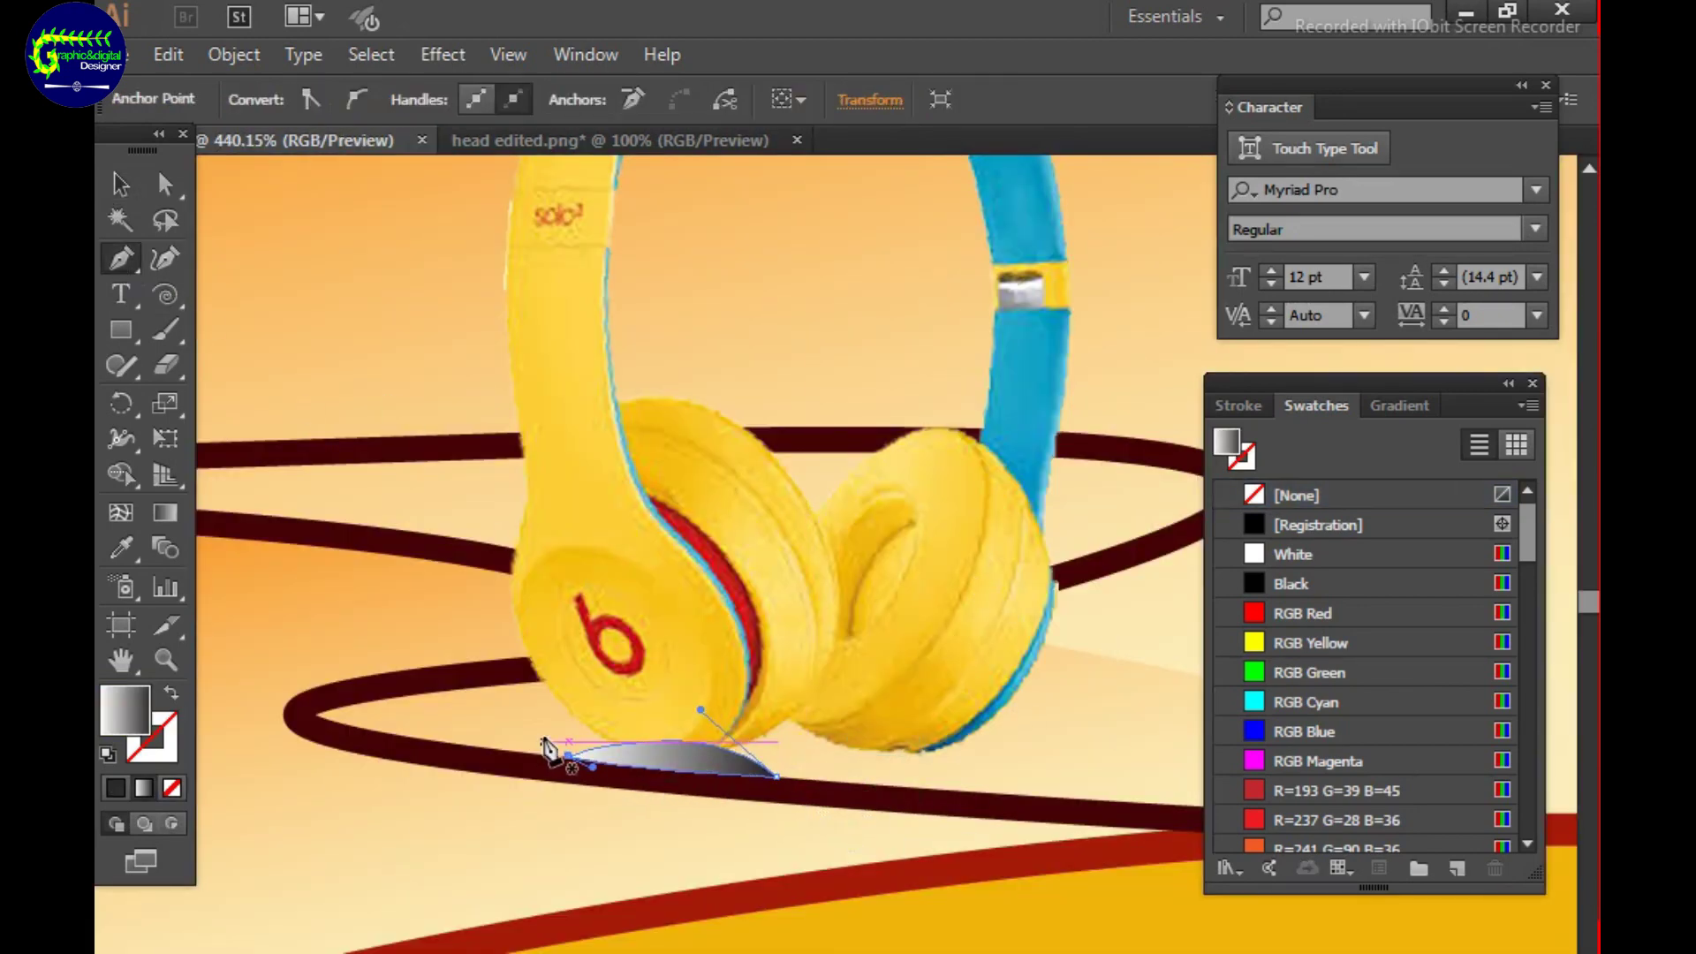
click(1404, 404)
drag(1491, 777, 1424, 774)
drag(700, 709, 698, 720)
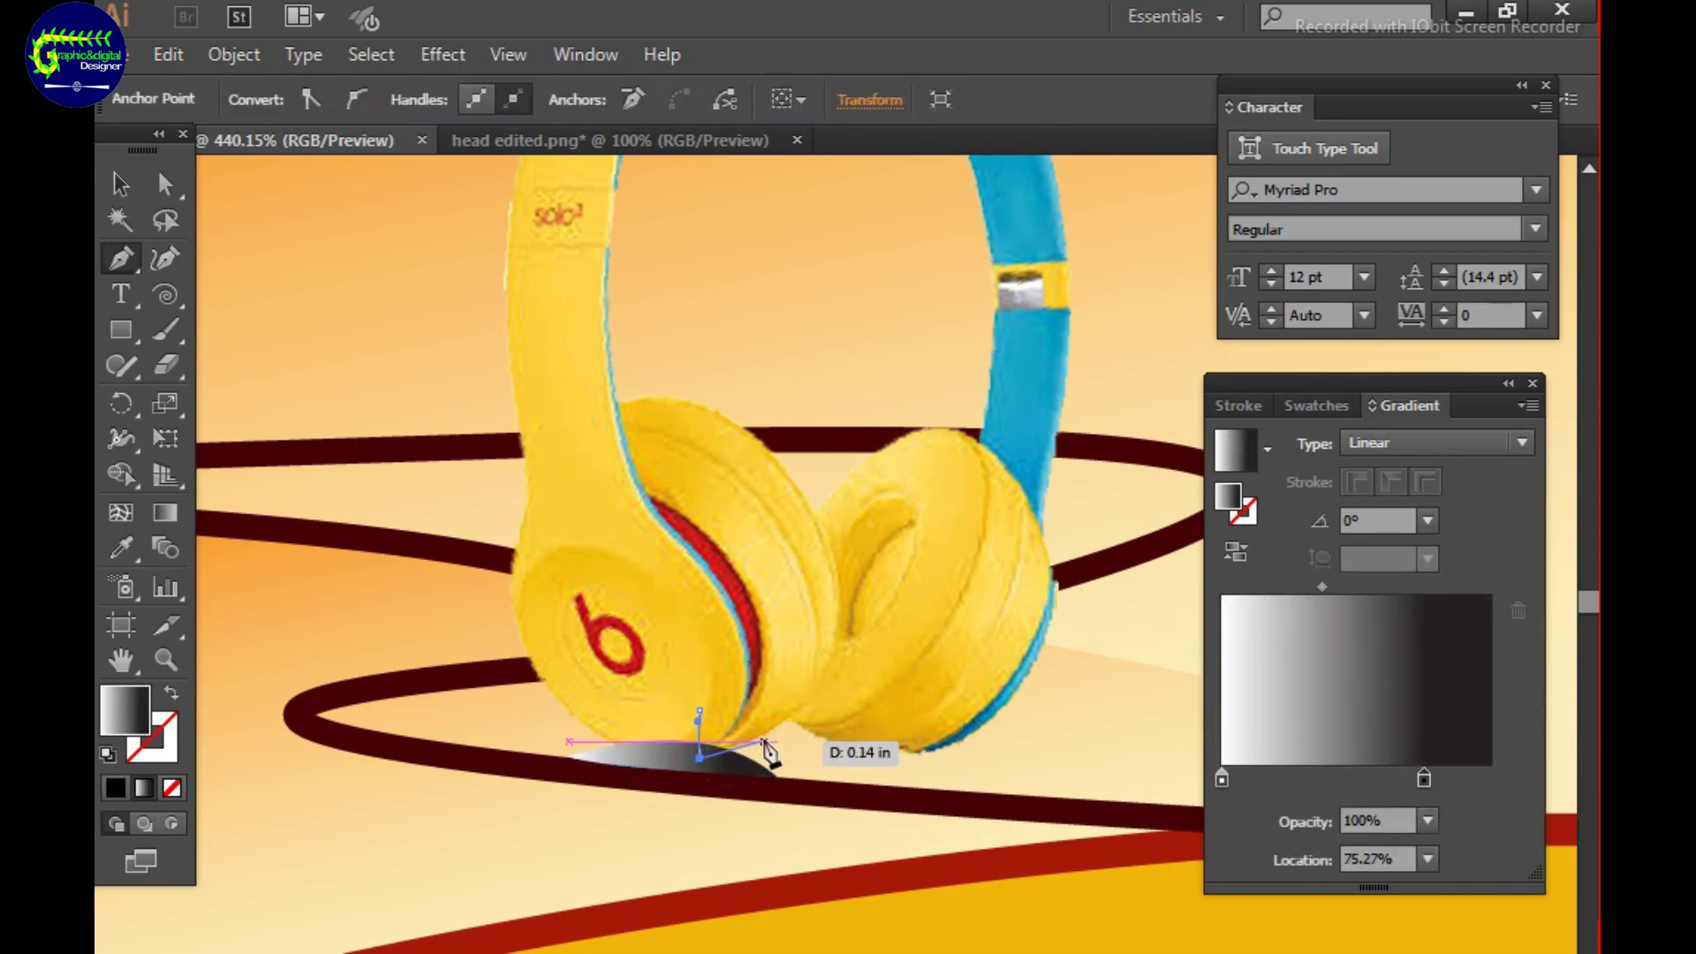
Shrink the left shadow's right side and nudge it down and right.
key(v)
click(745, 784)
drag(777, 795, 765, 765)
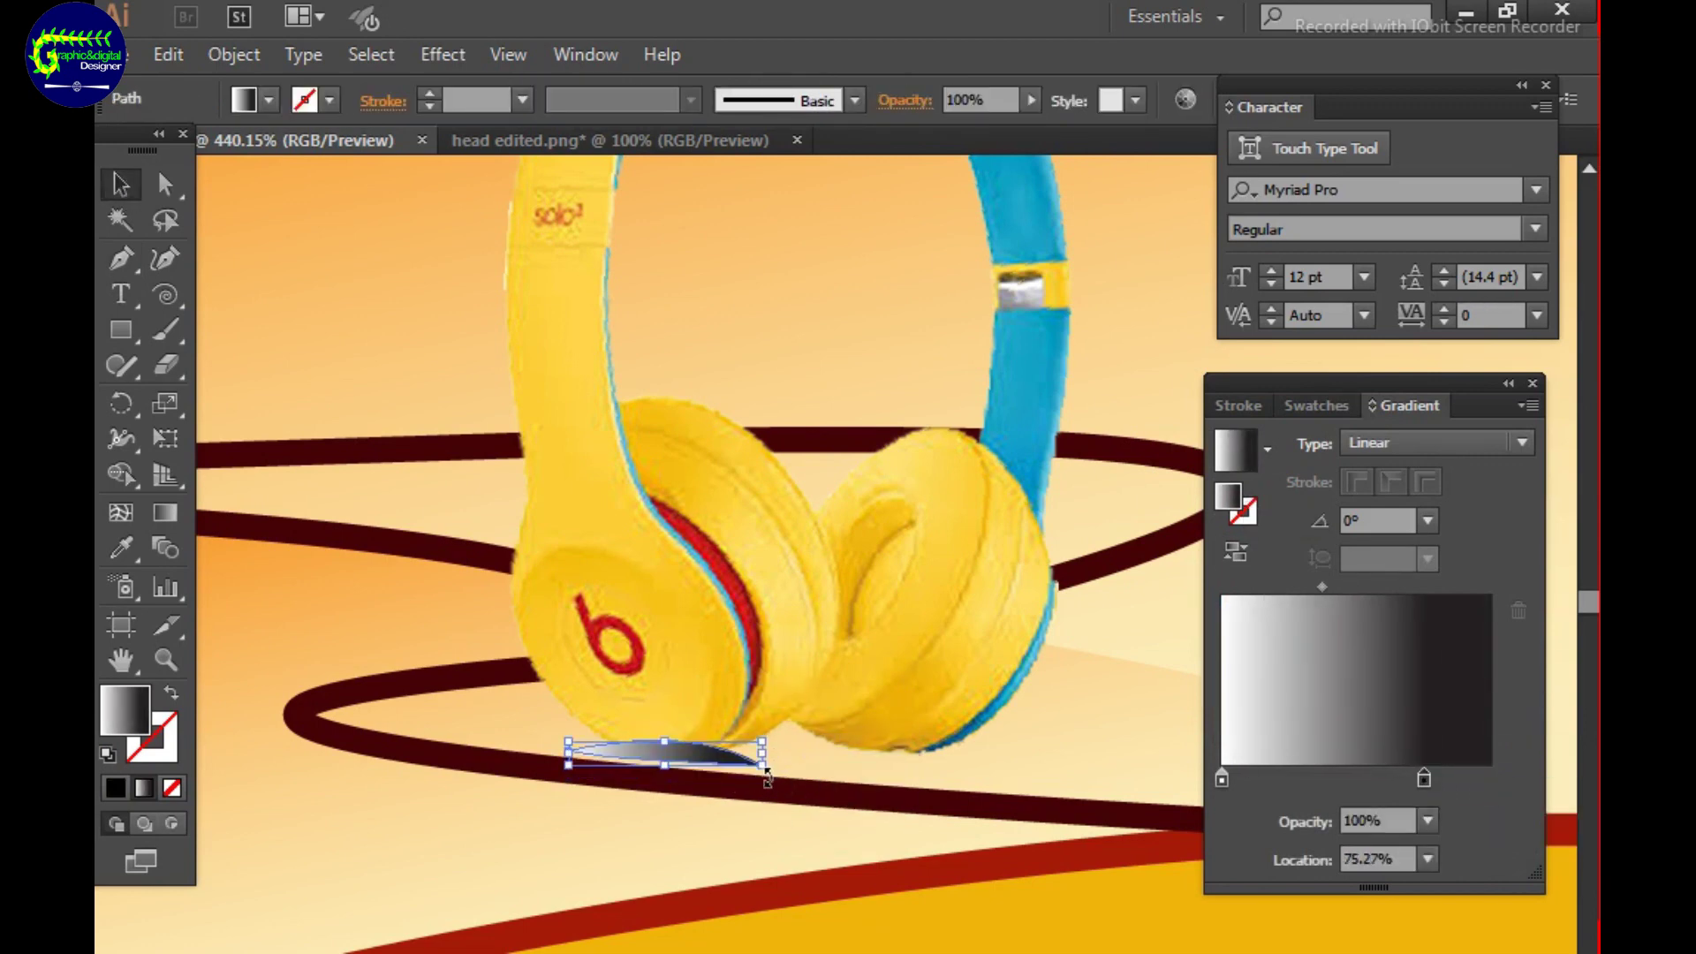
key(Down)
key(Right)
key(Down)
key(Down)
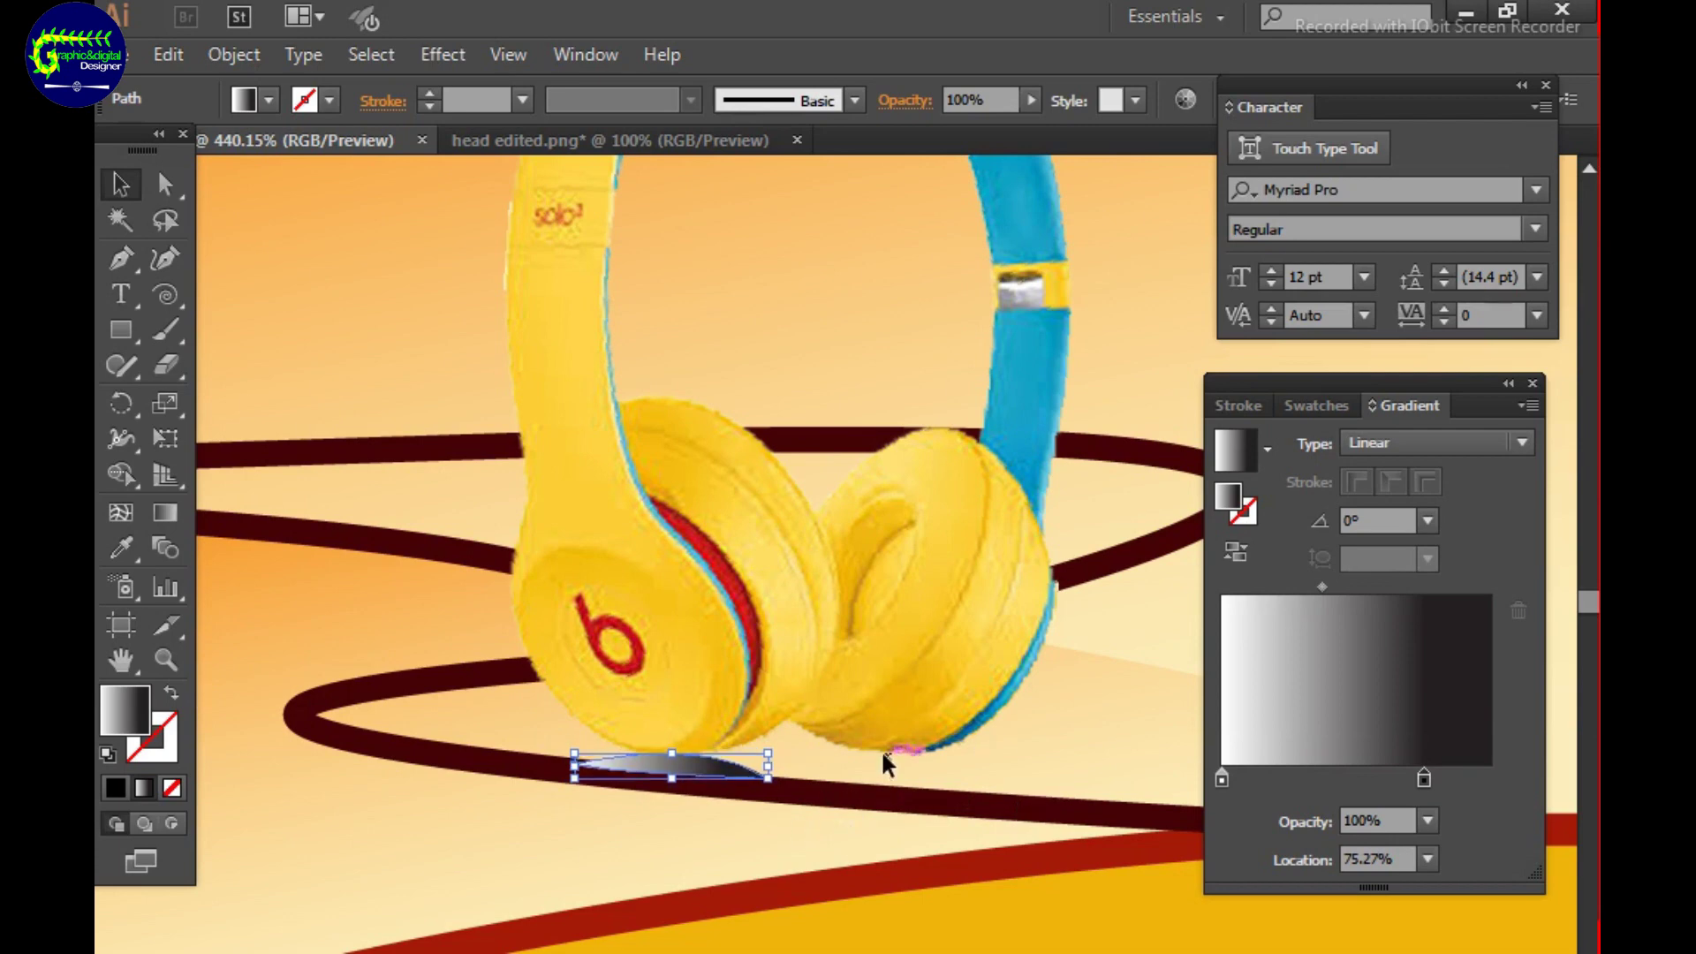
Zoom in, nudge the left shadow right and flatten it vertically.
key(z)
drag(498, 695, 996, 811)
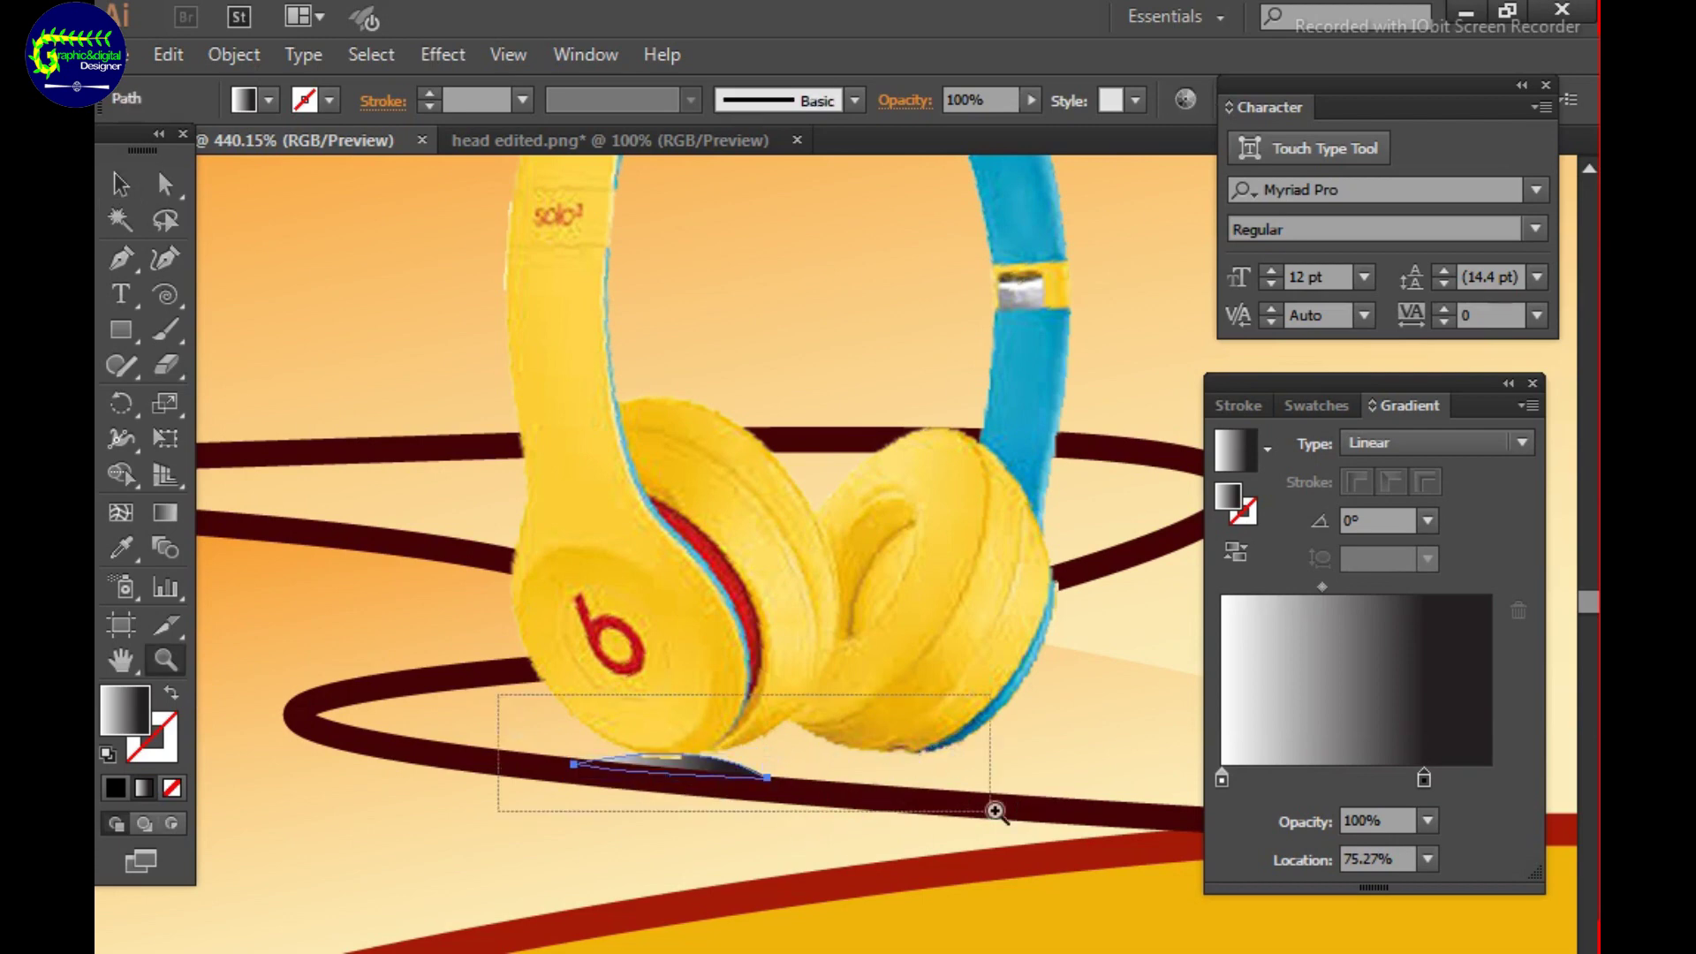
key(v)
key(Right)
key(Right)
key(Right)
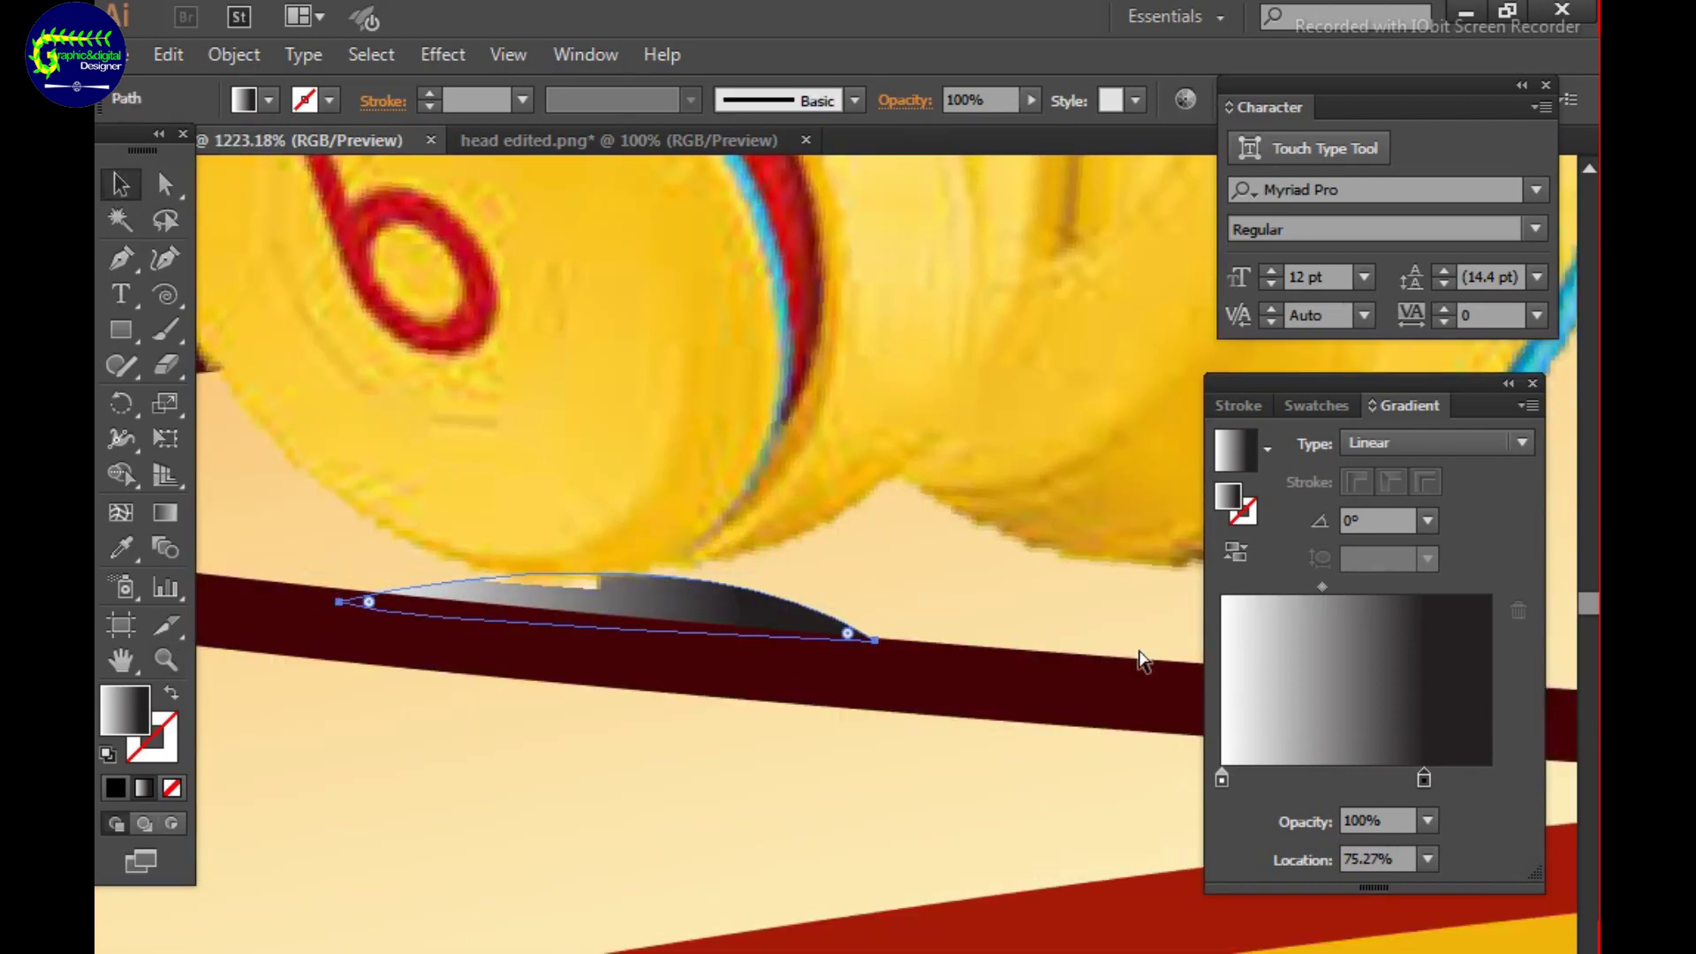
click(821, 698)
click(731, 595)
mouse_move(609, 625)
mouse_down()
mouse_move(610, 535)
mouse_move(633, 558)
mouse_up()
key(ctrl+minus)
key(ctrl+minus)
key(ctrl+minus)
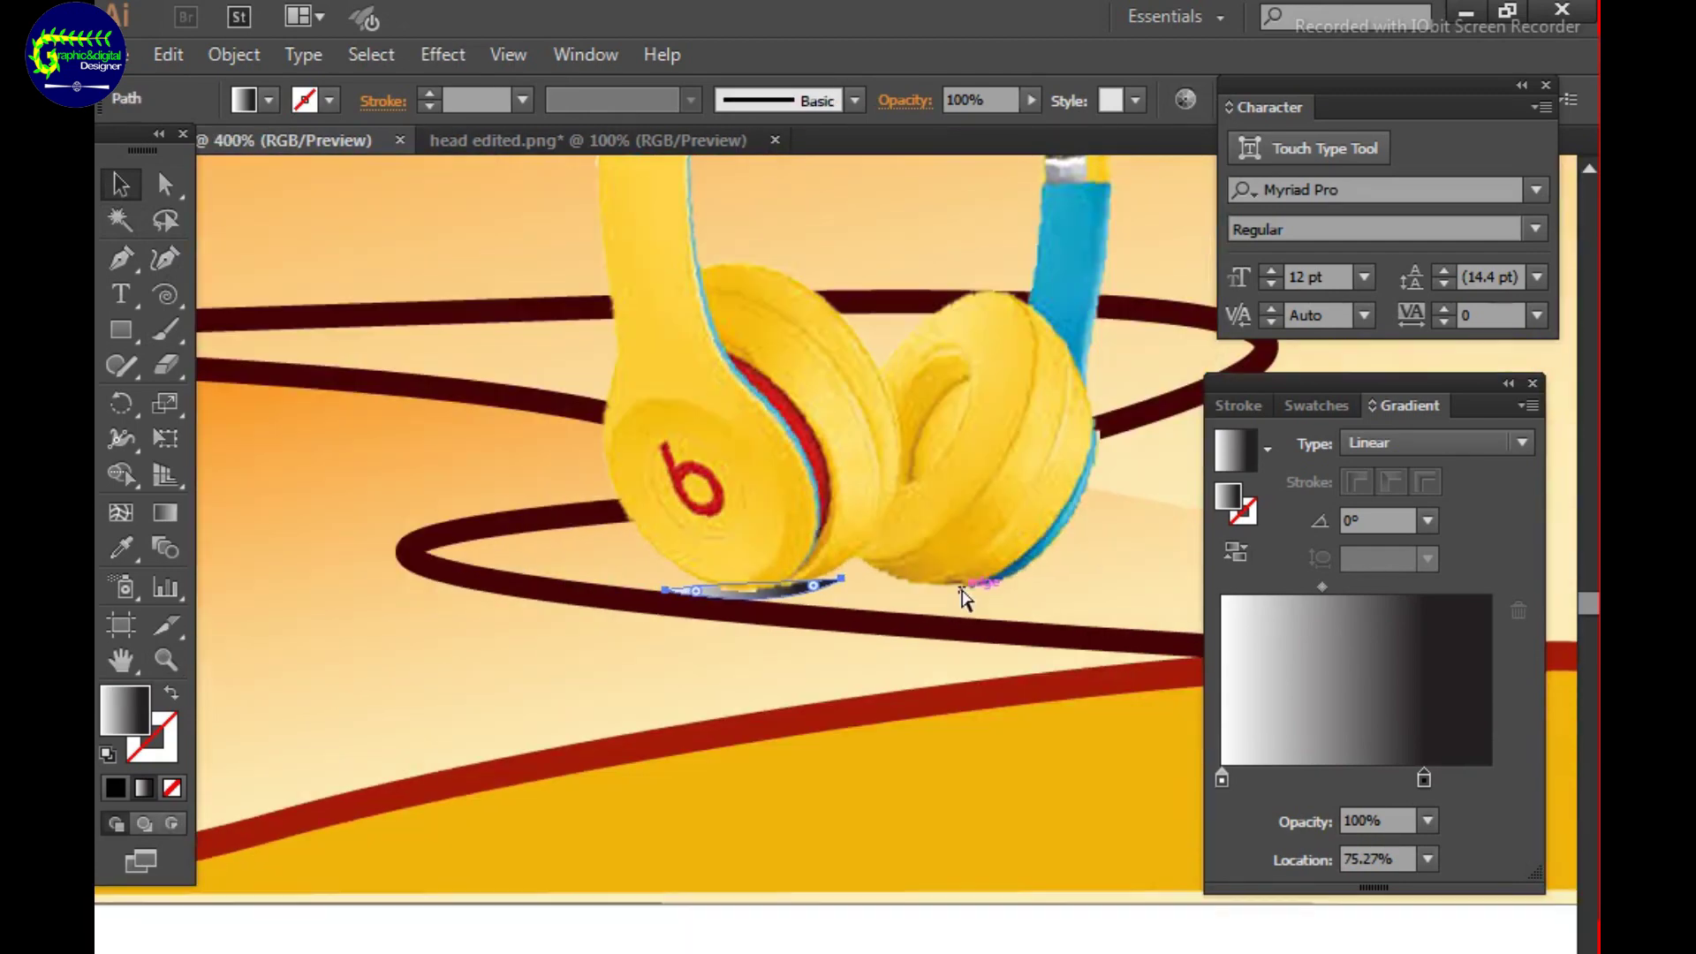
Alt-drag a copy of the shadow under the right ear cup.
click(1036, 697)
click(777, 589)
drag(777, 589, 1016, 594)
click(836, 670)
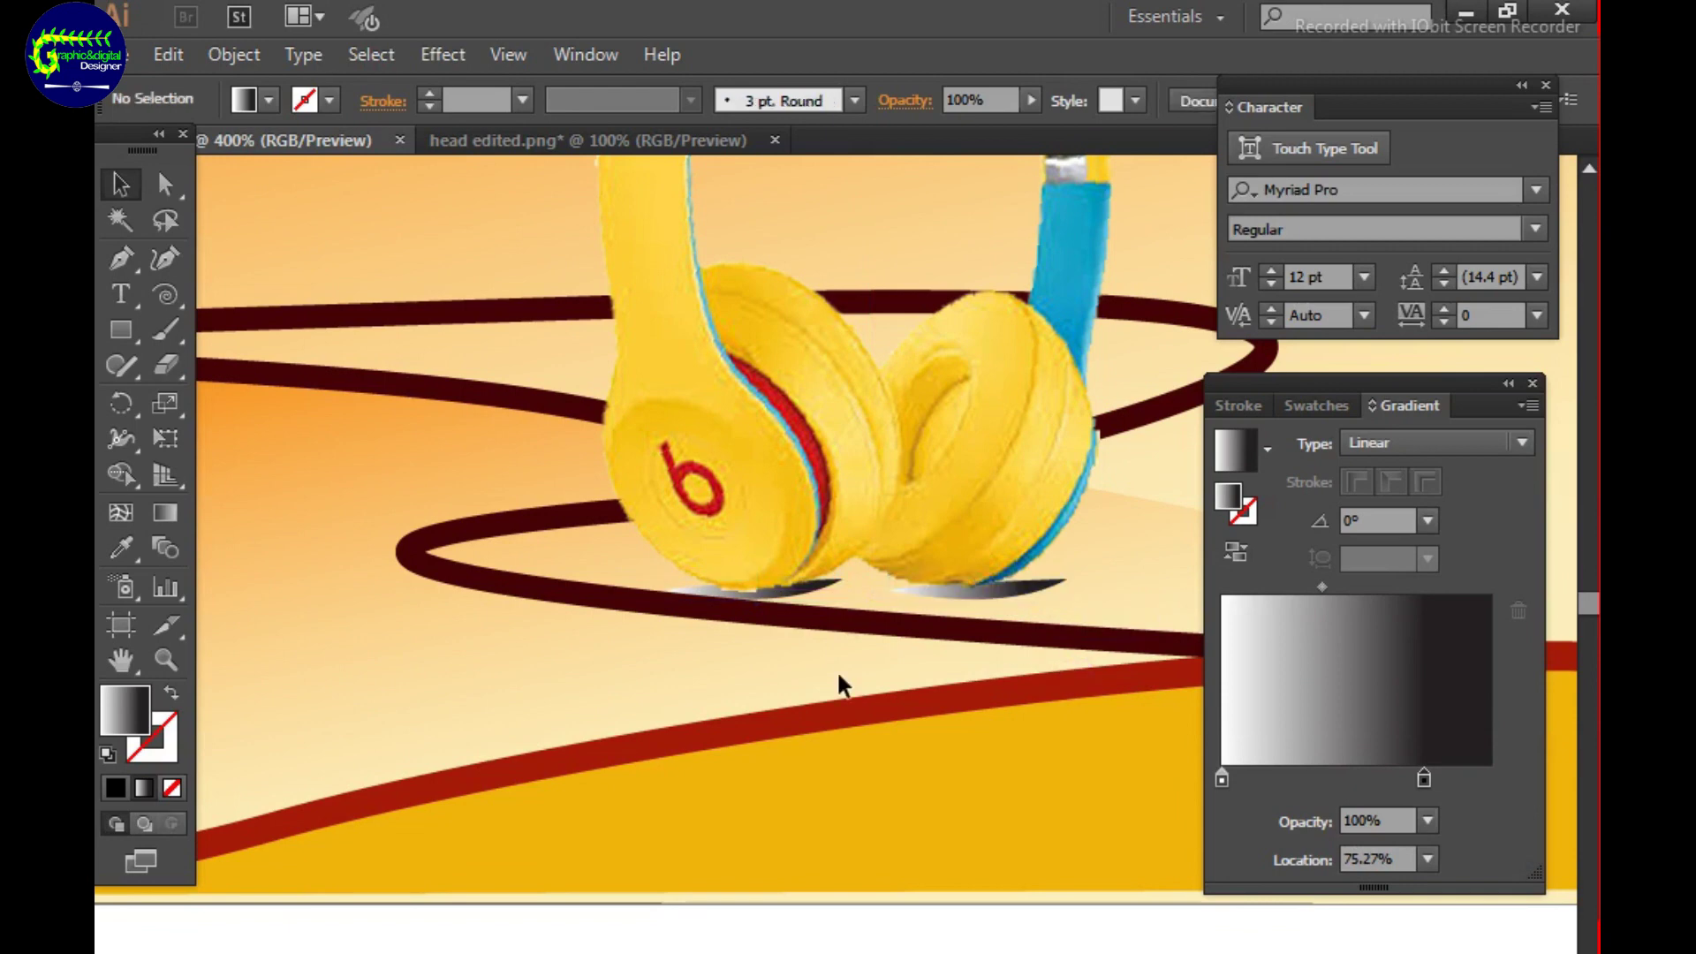
key(ctrl+minus)
key(ctrl+minus)
key(ctrl+minus)
key(ctrl+minus)
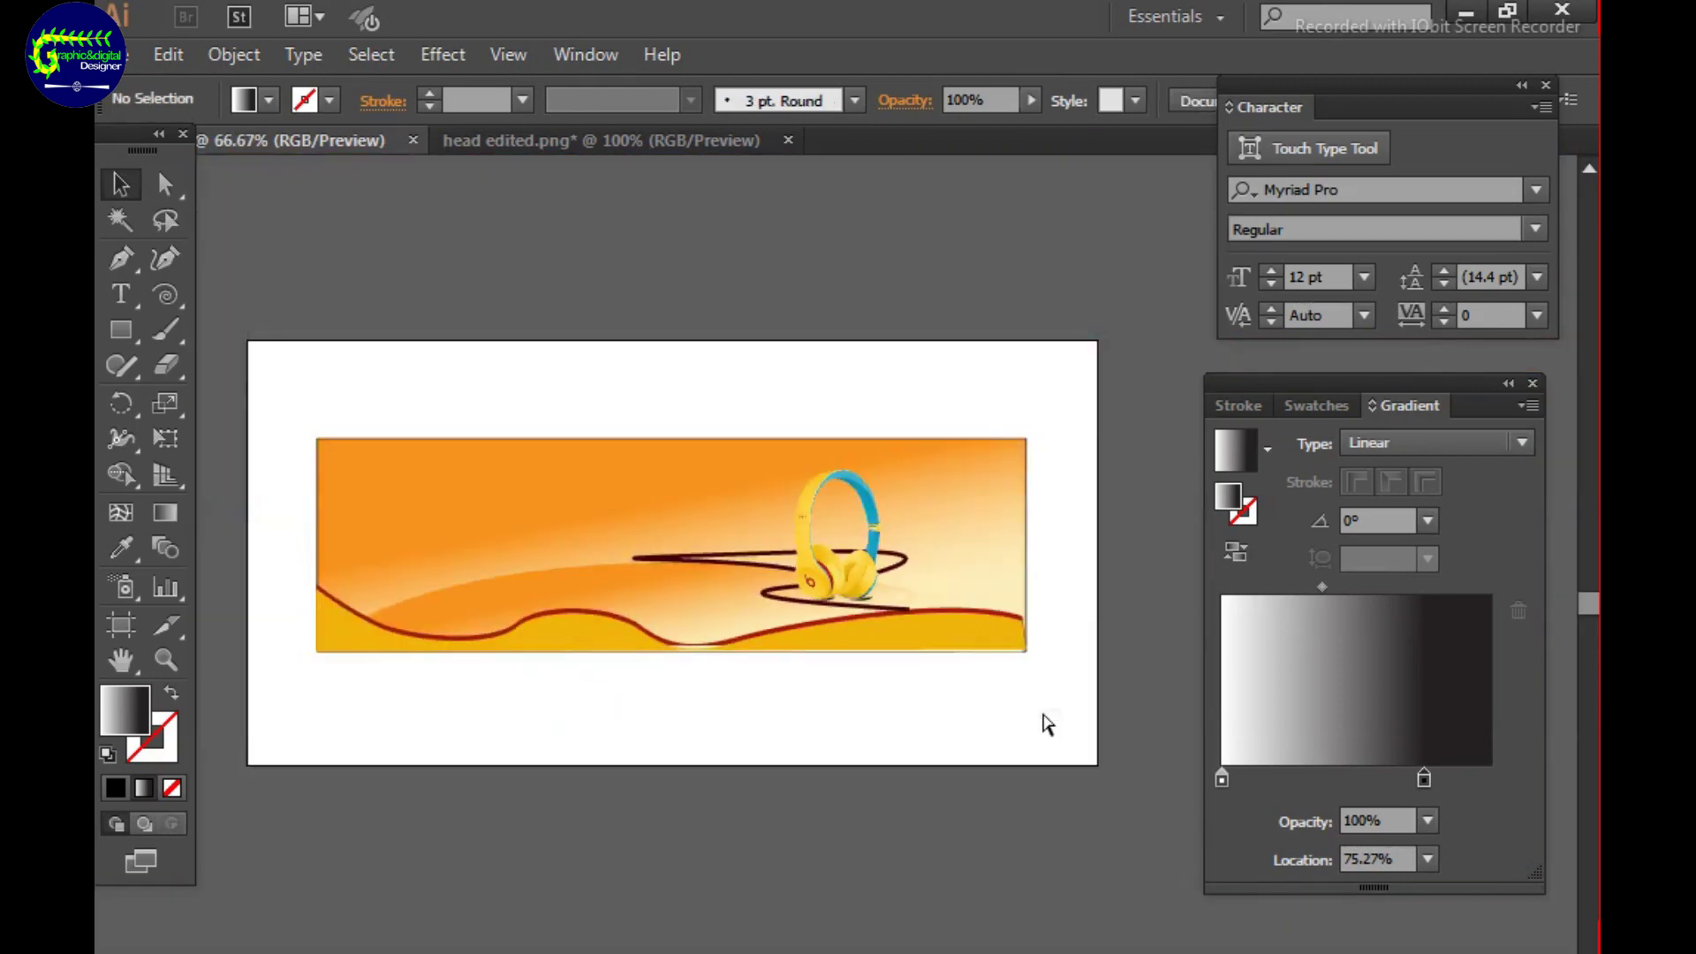
key(ctrl+plus)
key(ctrl+plus)
key(ctrl+plus)
key(ctrl+plus)
Make the right ear cup's shadow taller and flatten the left one.
click(942, 598)
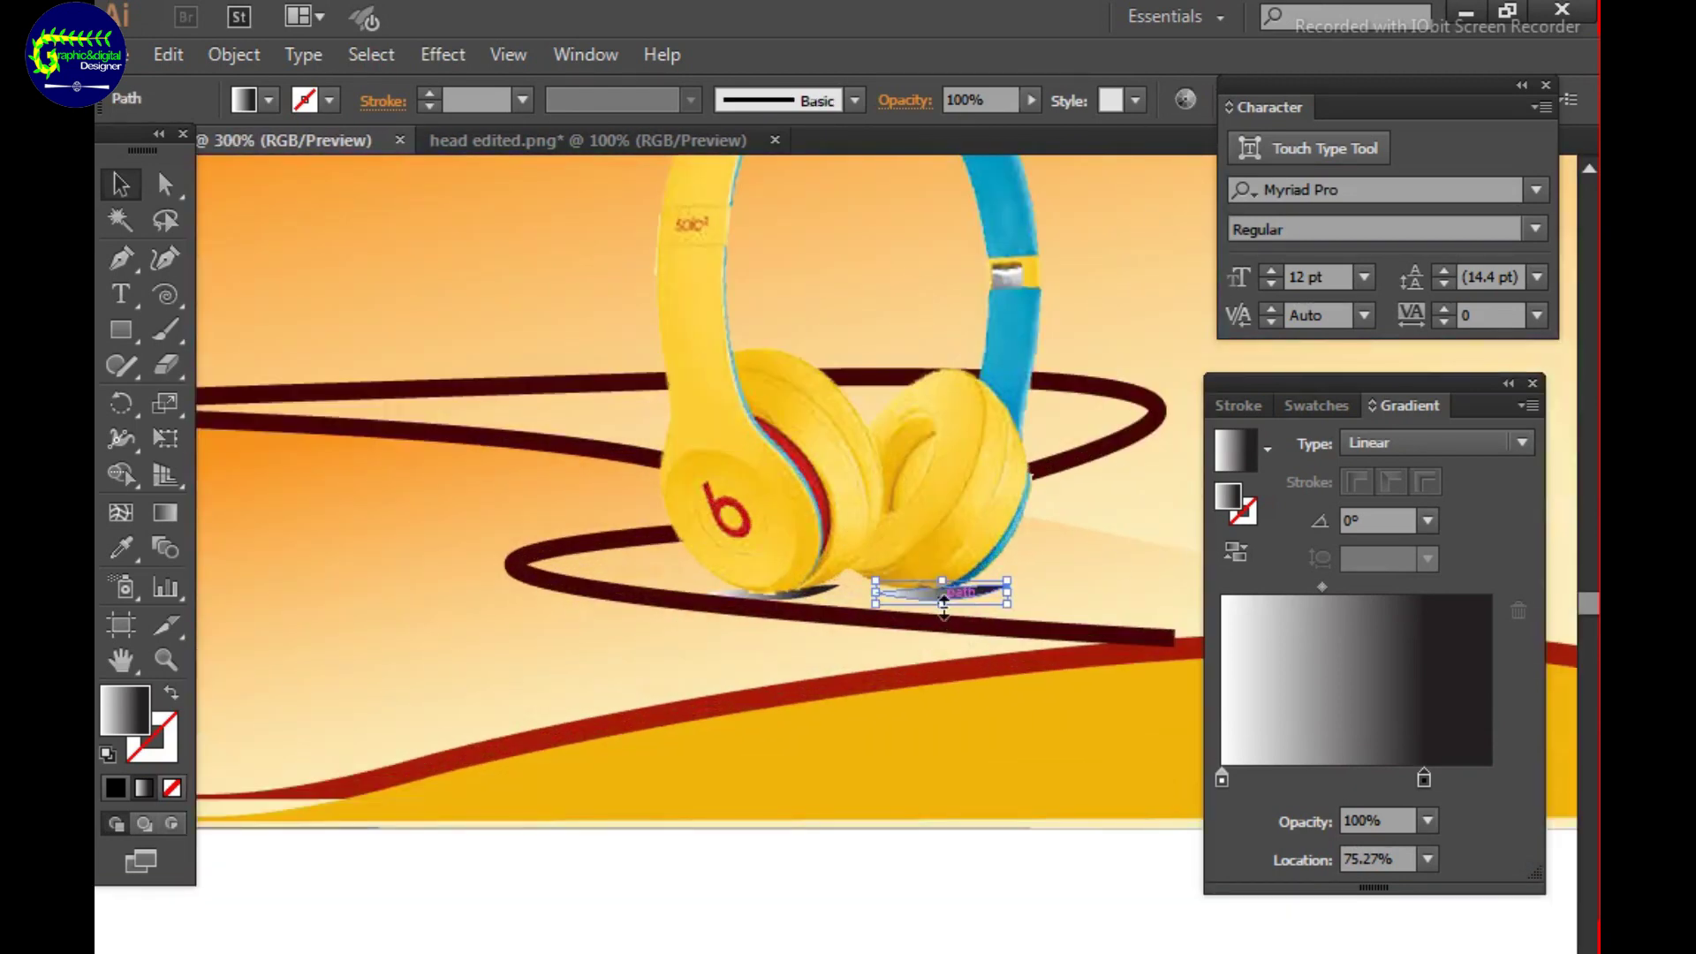
mouse_move(942, 586)
mouse_down()
mouse_move(937, 549)
mouse_move(1016, 618)
mouse_up()
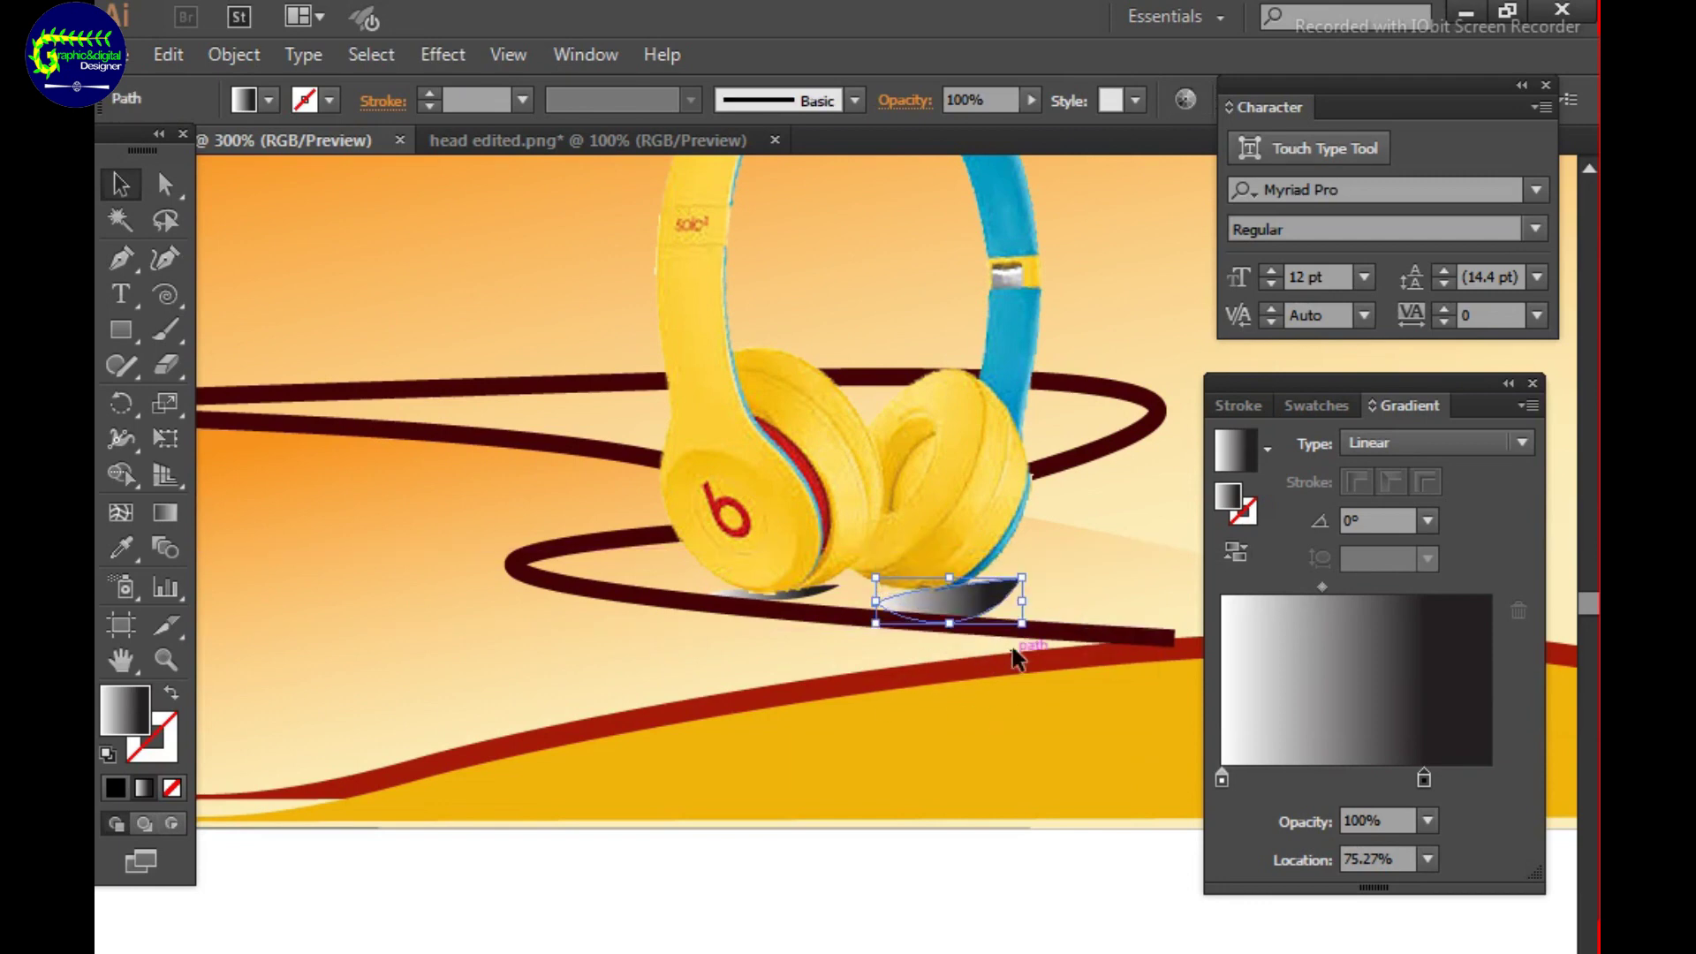
click(808, 596)
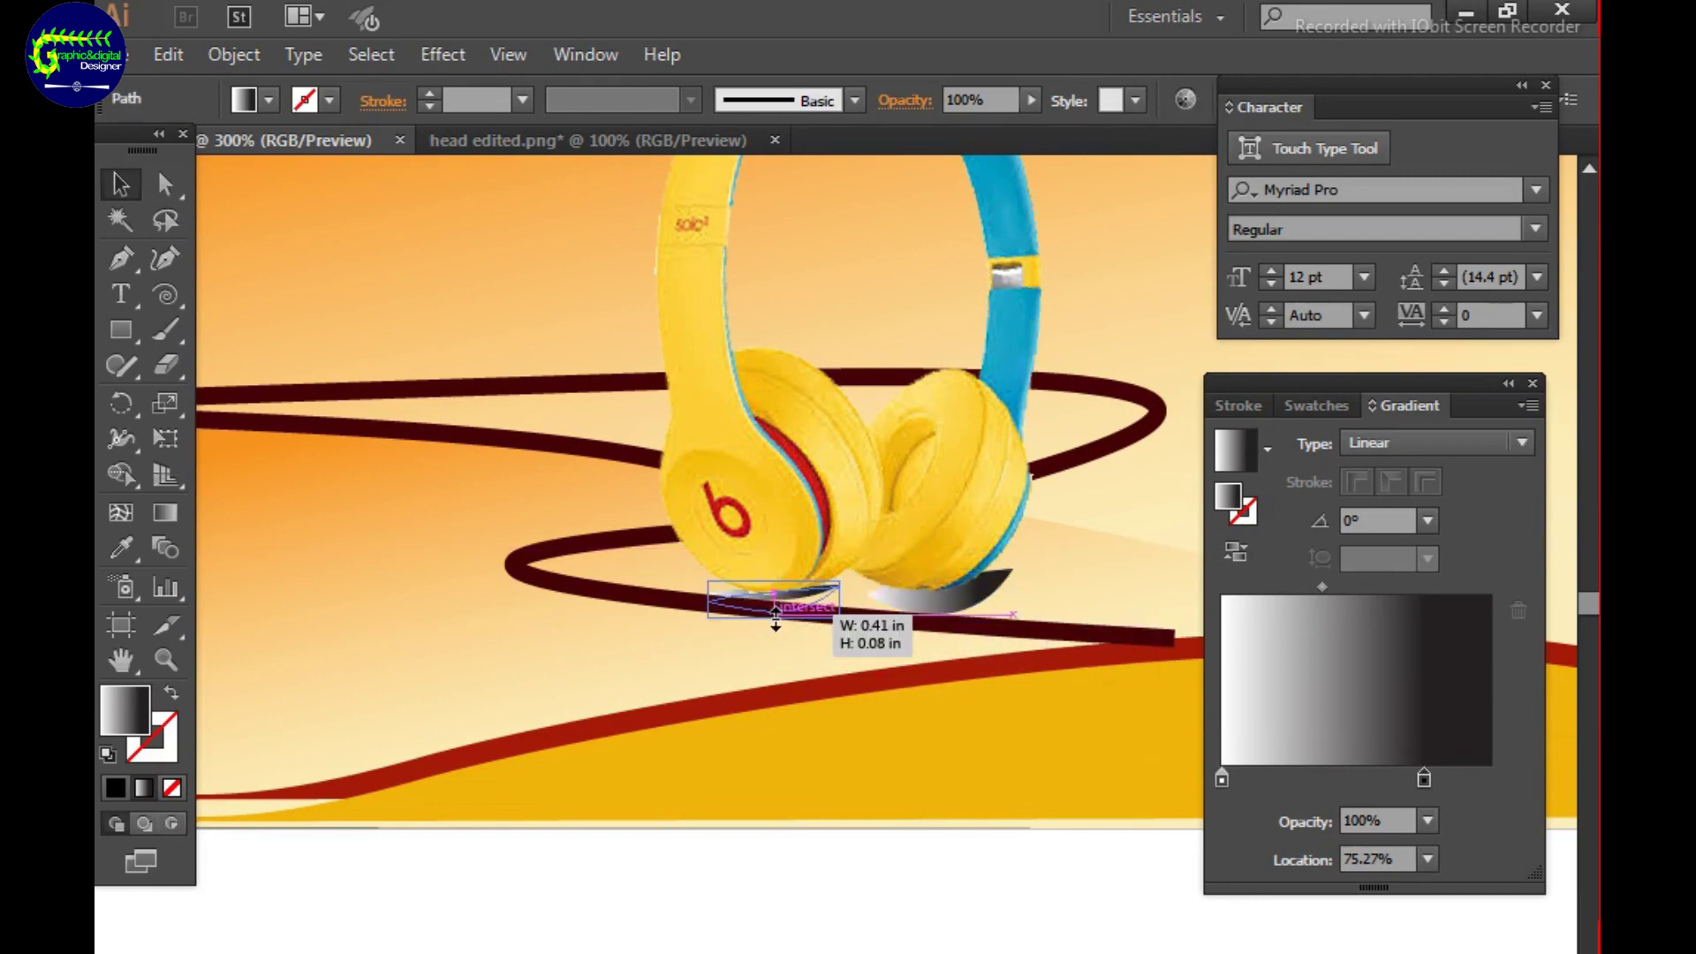
drag(777, 618, 777, 605)
click(999, 722)
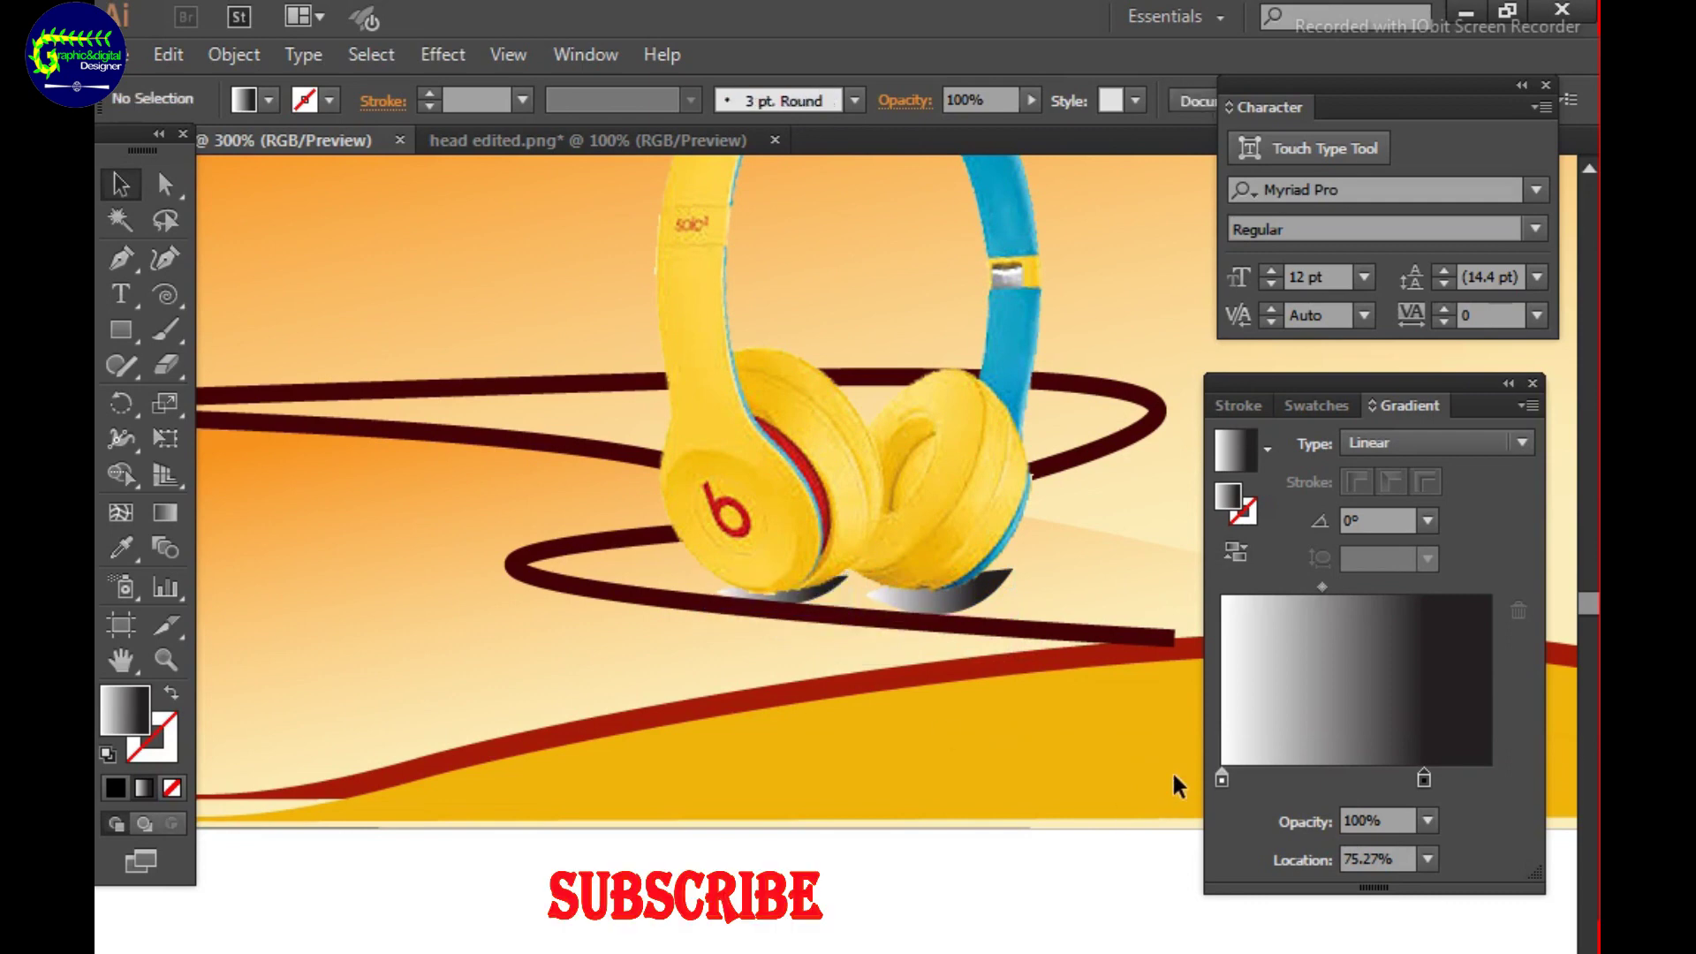
key(ctrl+minus)
key(ctrl+minus)
click(984, 645)
click(234, 54)
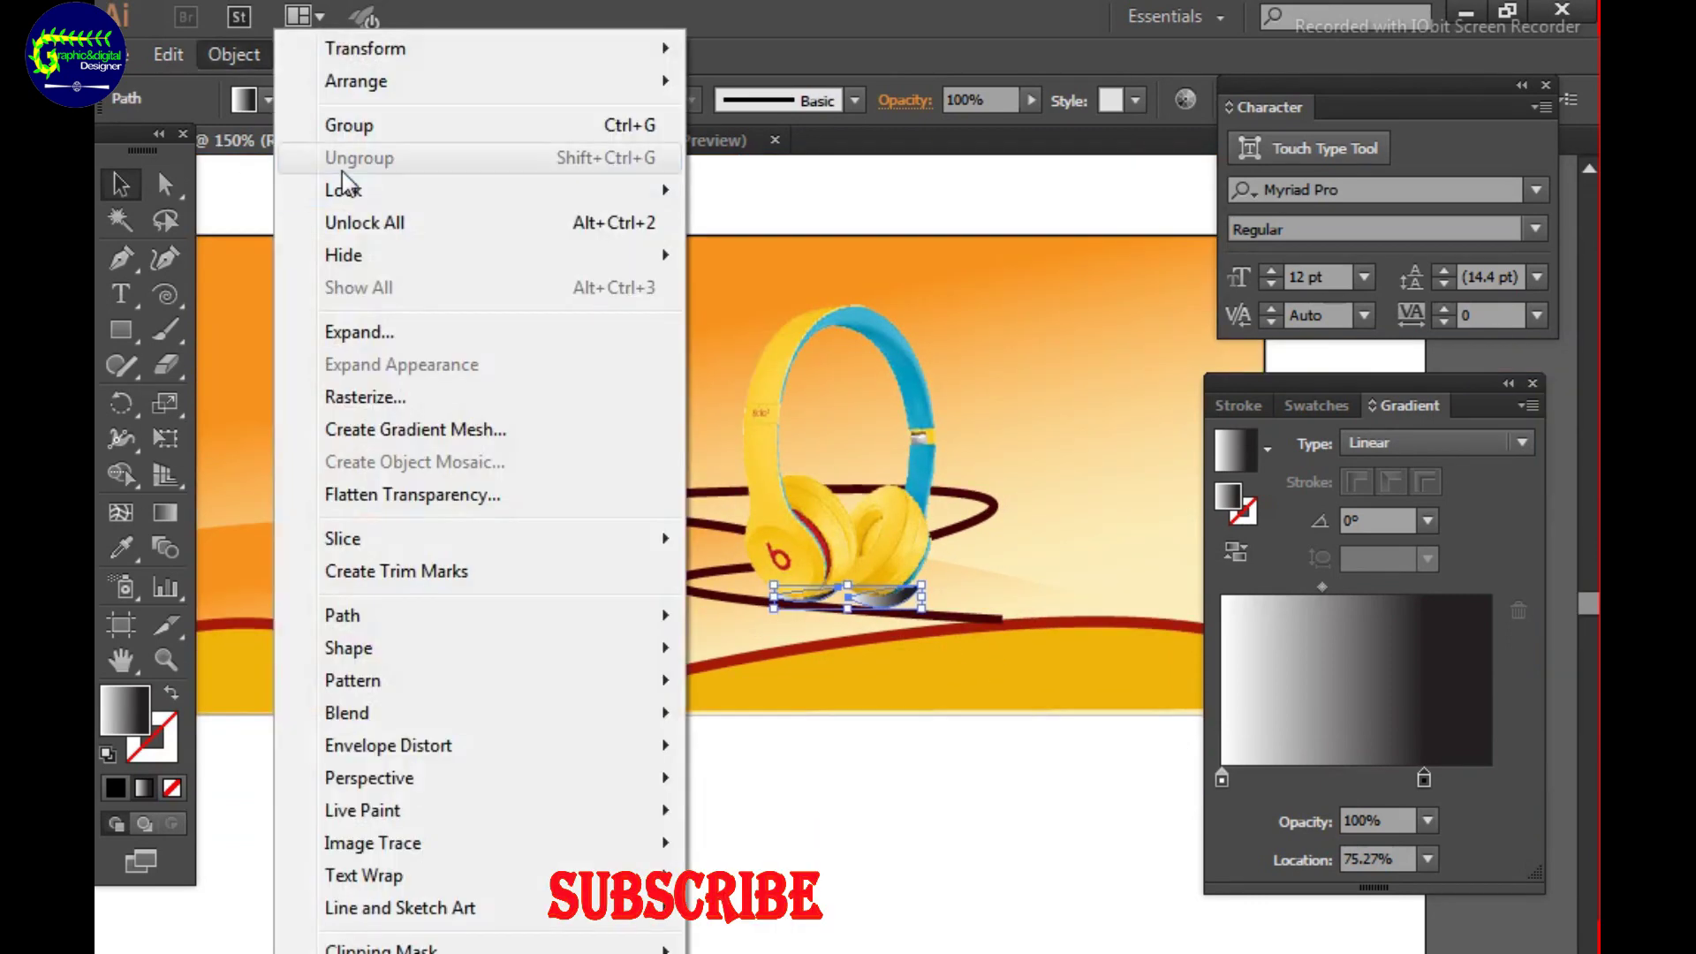
key(Escape)
key(ctrl+minus)
key(ctrl+minus)
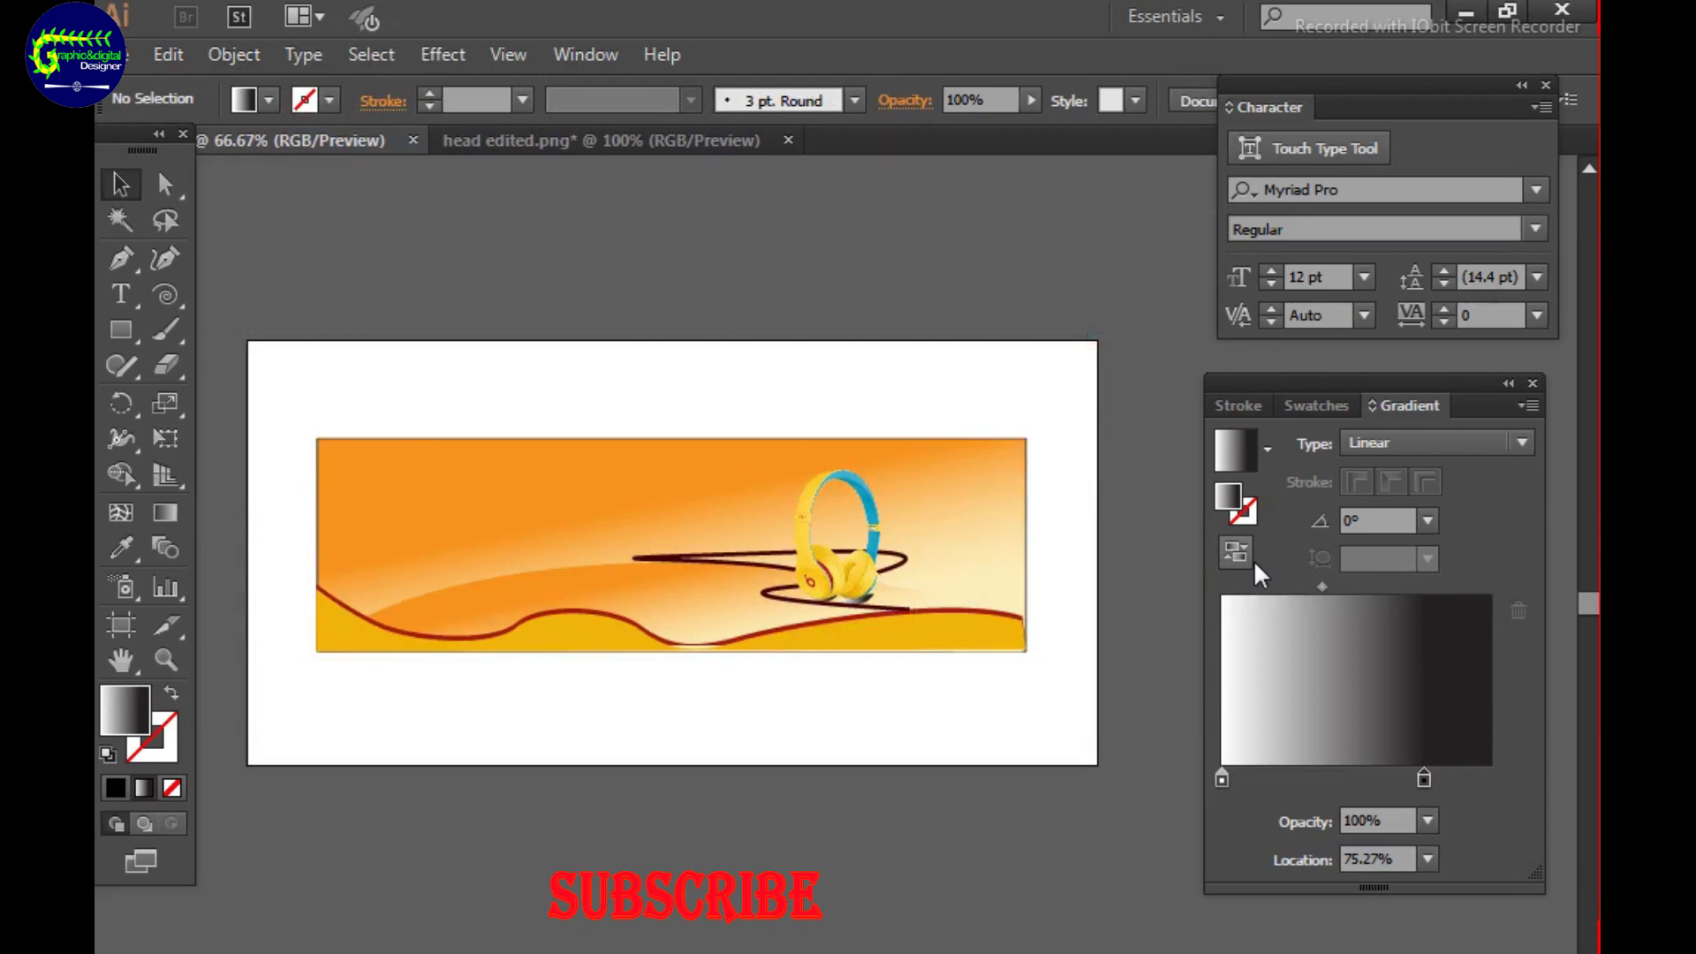
Zoom in and add a 'Sing' text label in the banner's upper-left.
key(z)
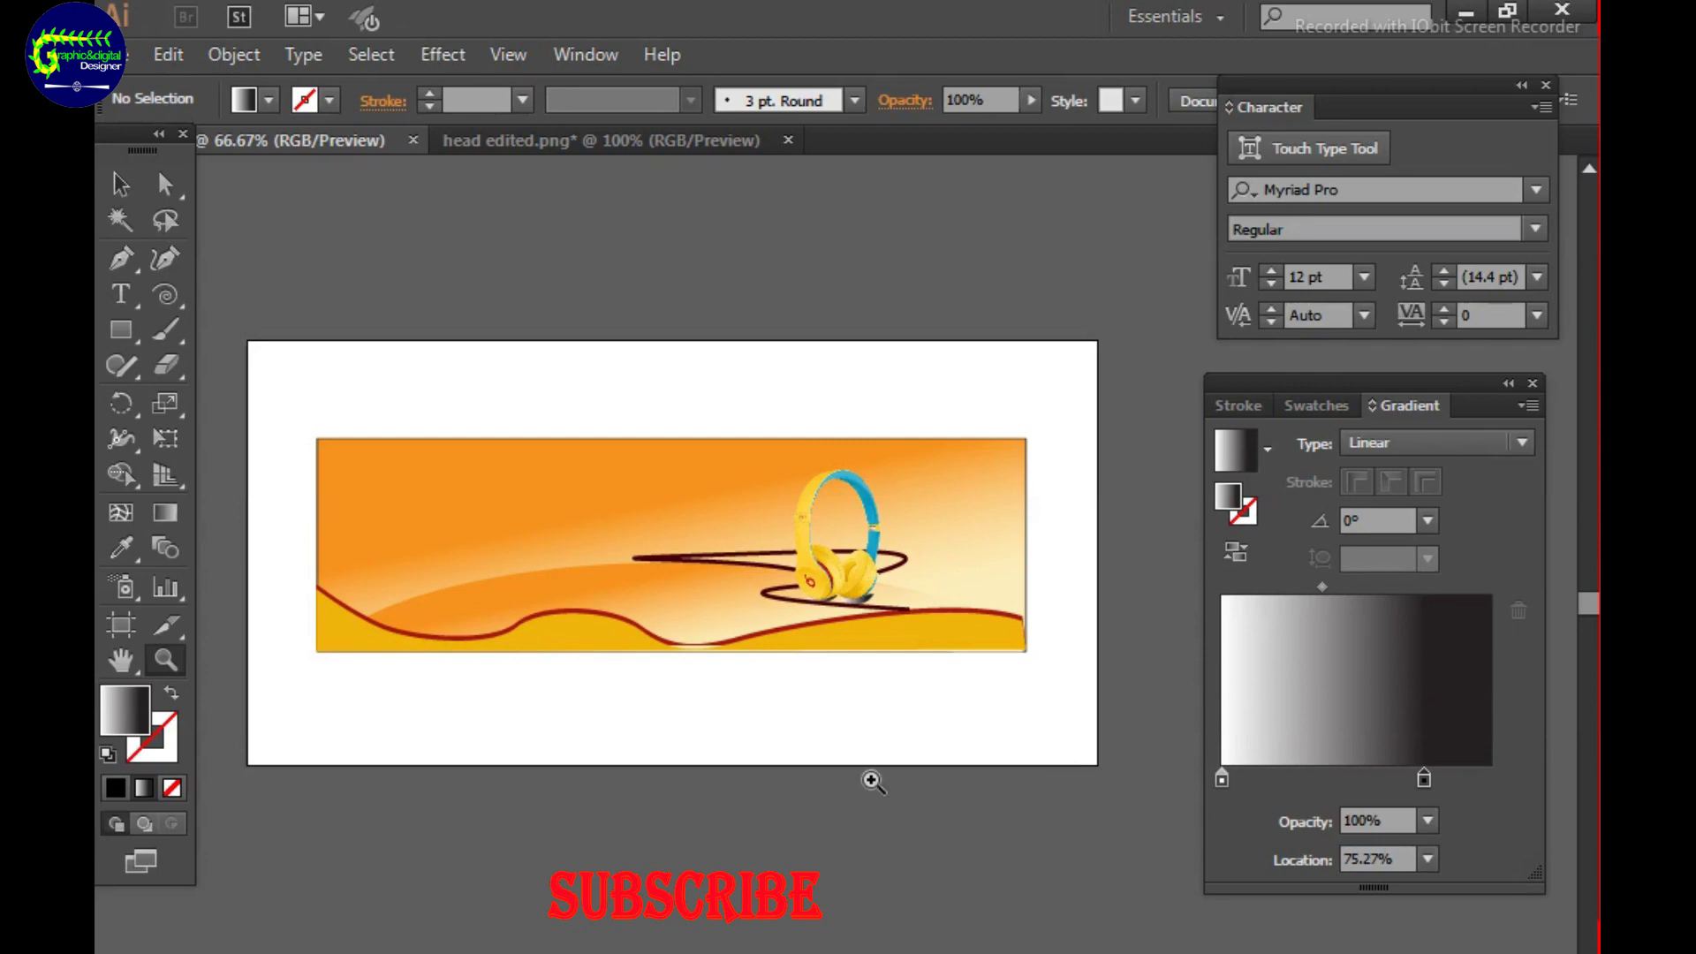
drag(333, 441, 737, 684)
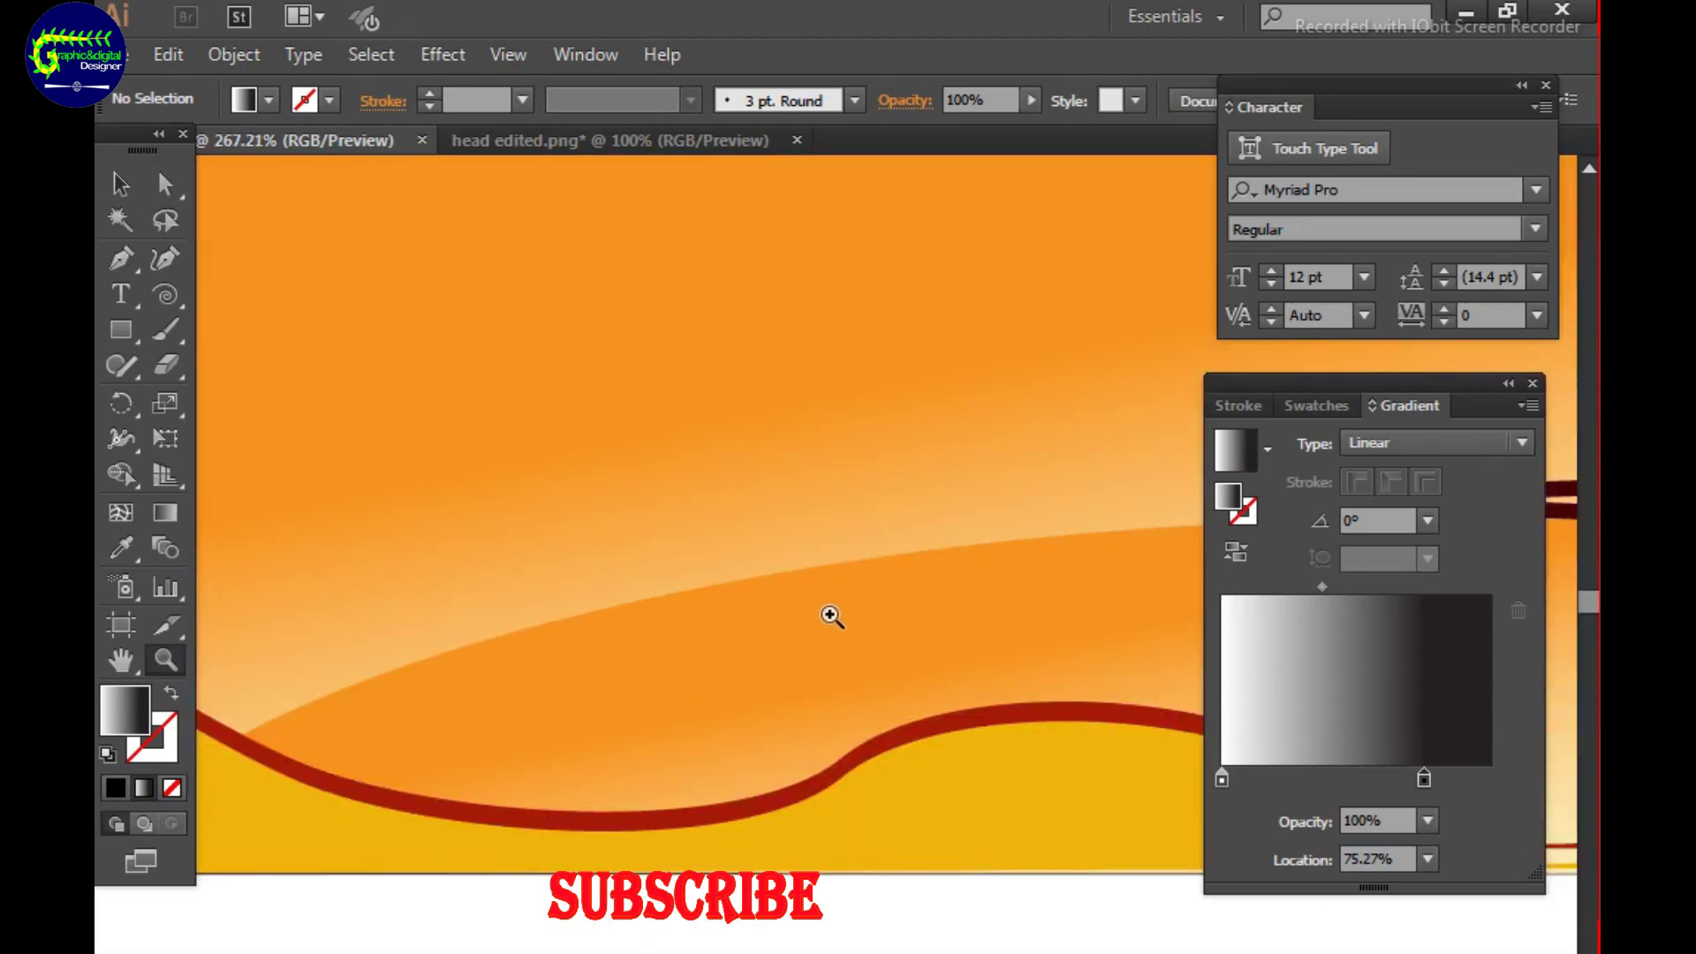
click(121, 295)
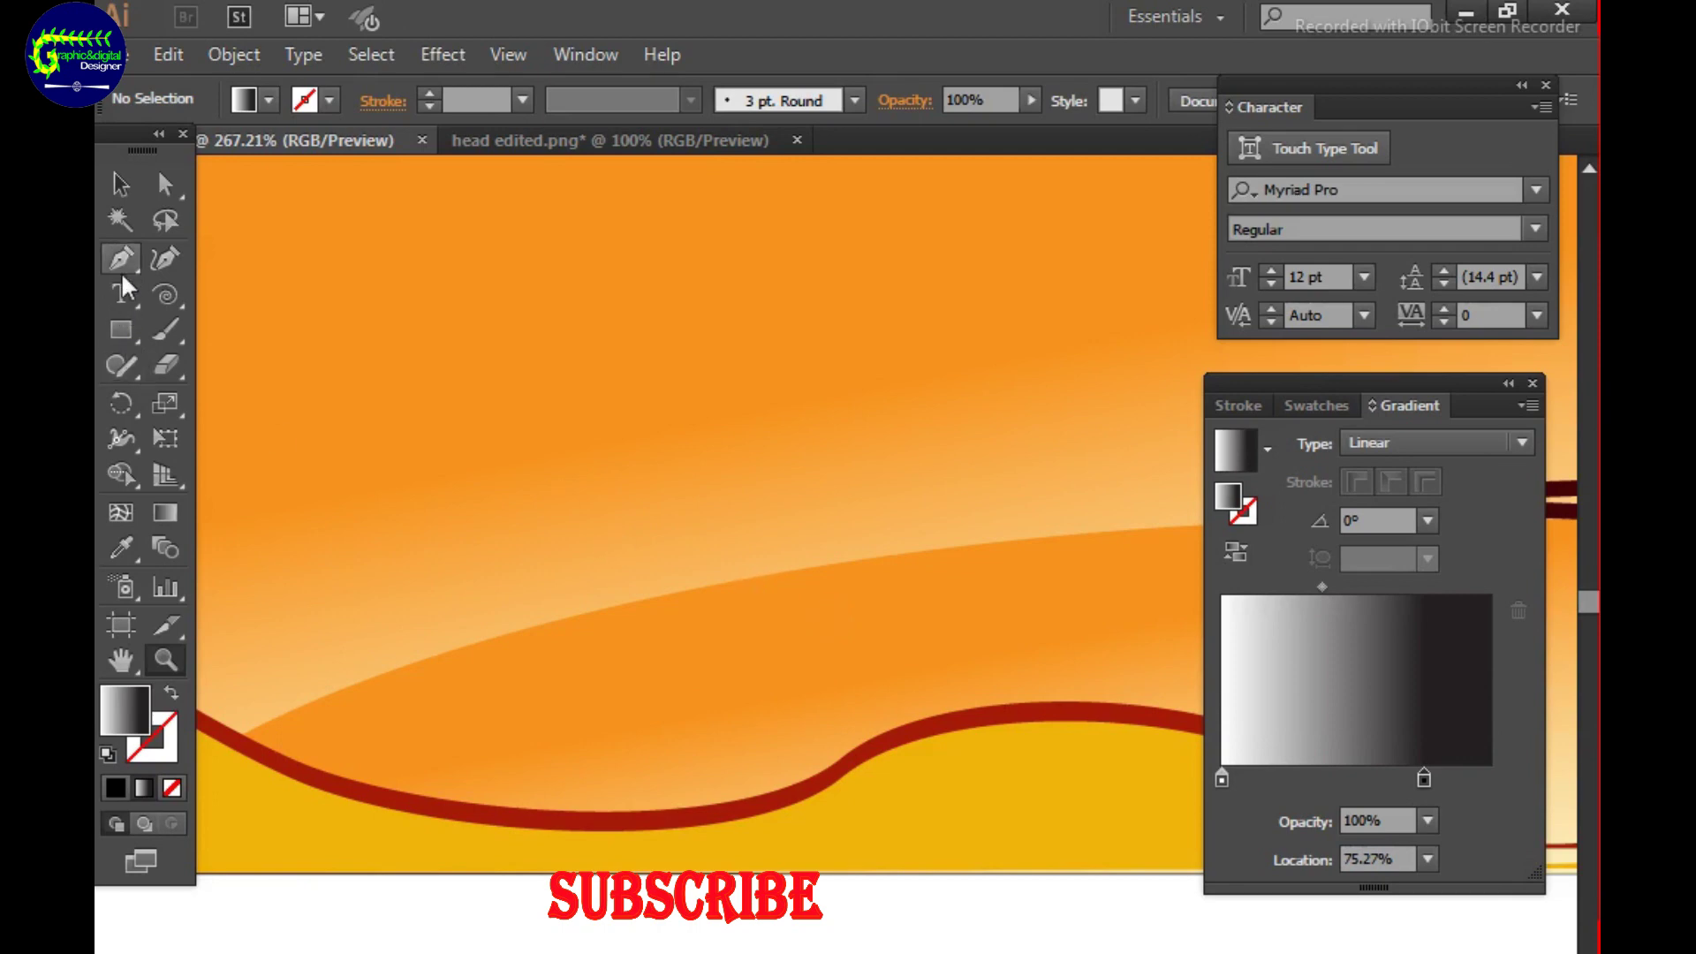
click(388, 270)
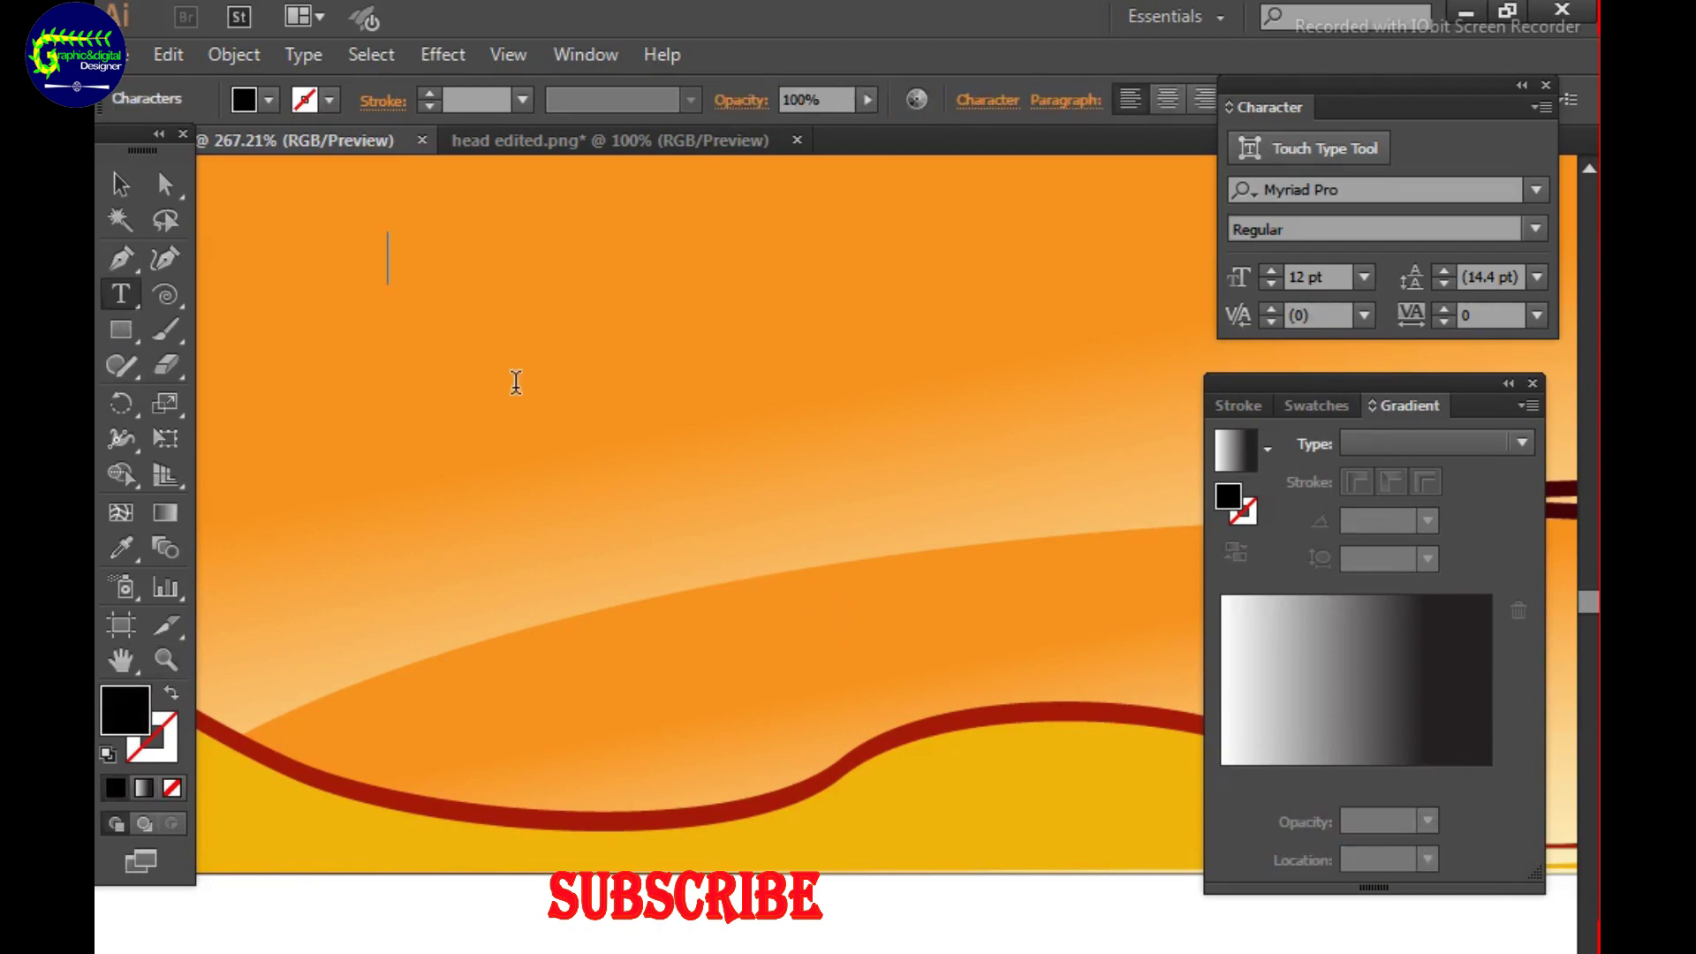
text(Singt)
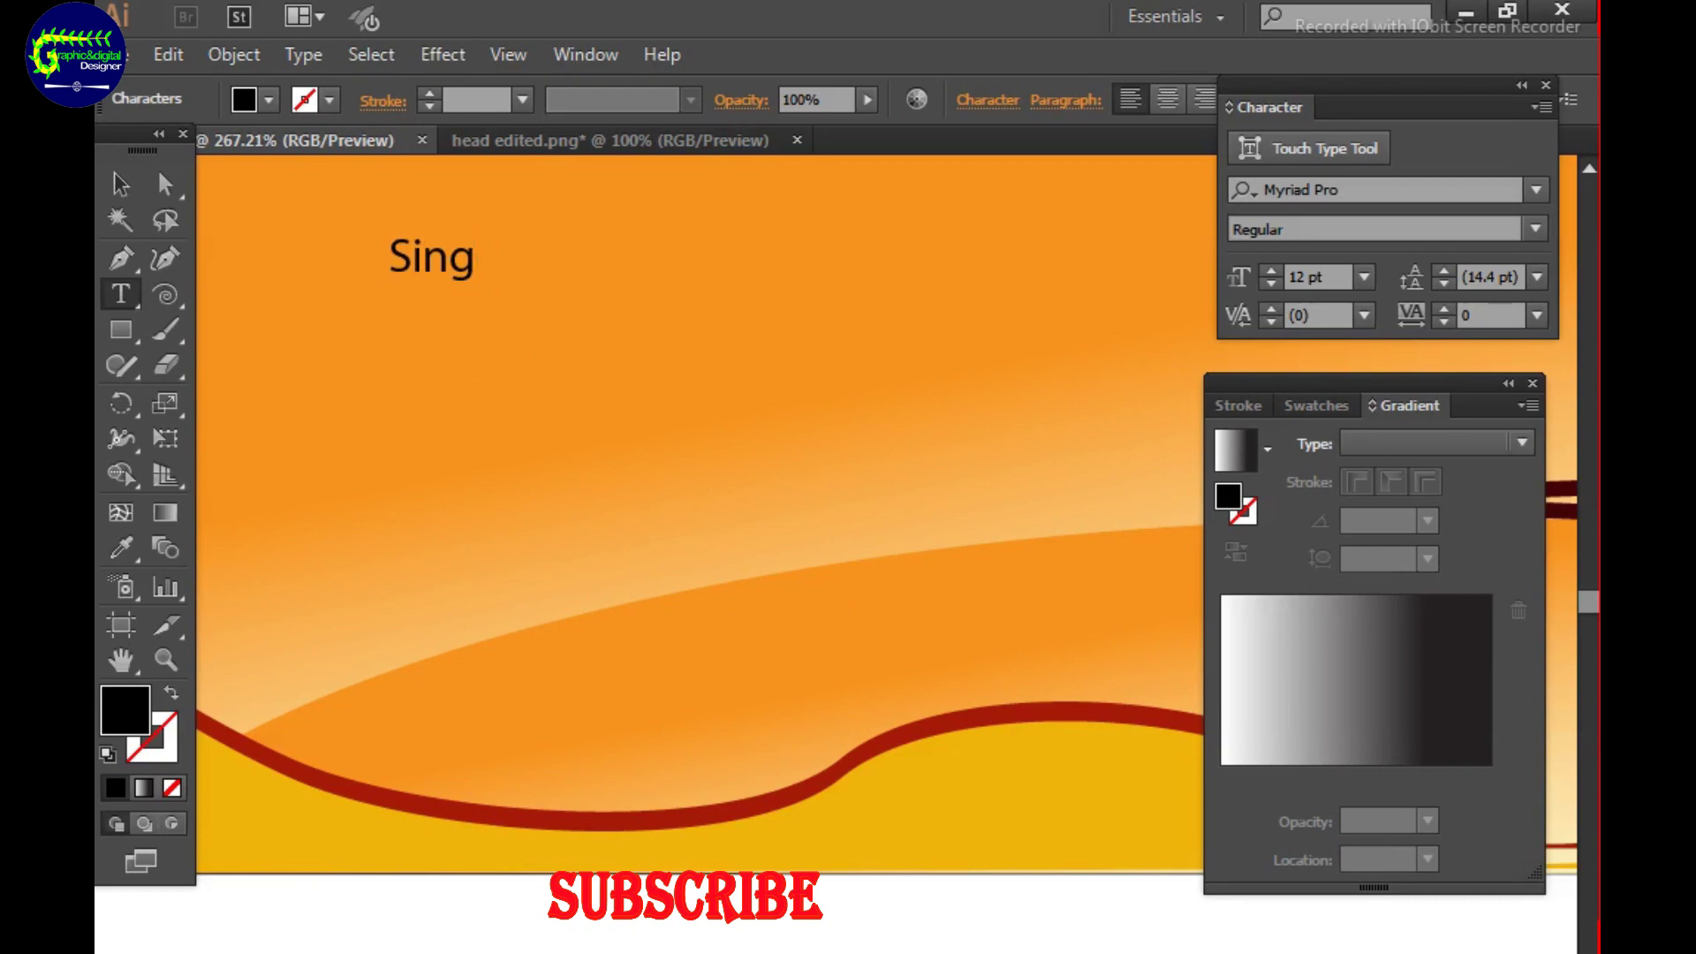
key(Escape)
Duplicate Sing below itself, retype it as 'MUSIC', and set the My Puma font.
mouse_move(464, 282)
mouse_down()
mouse_move(464, 381)
mouse_move(352, 353)
mouse_up()
double_click(461, 356)
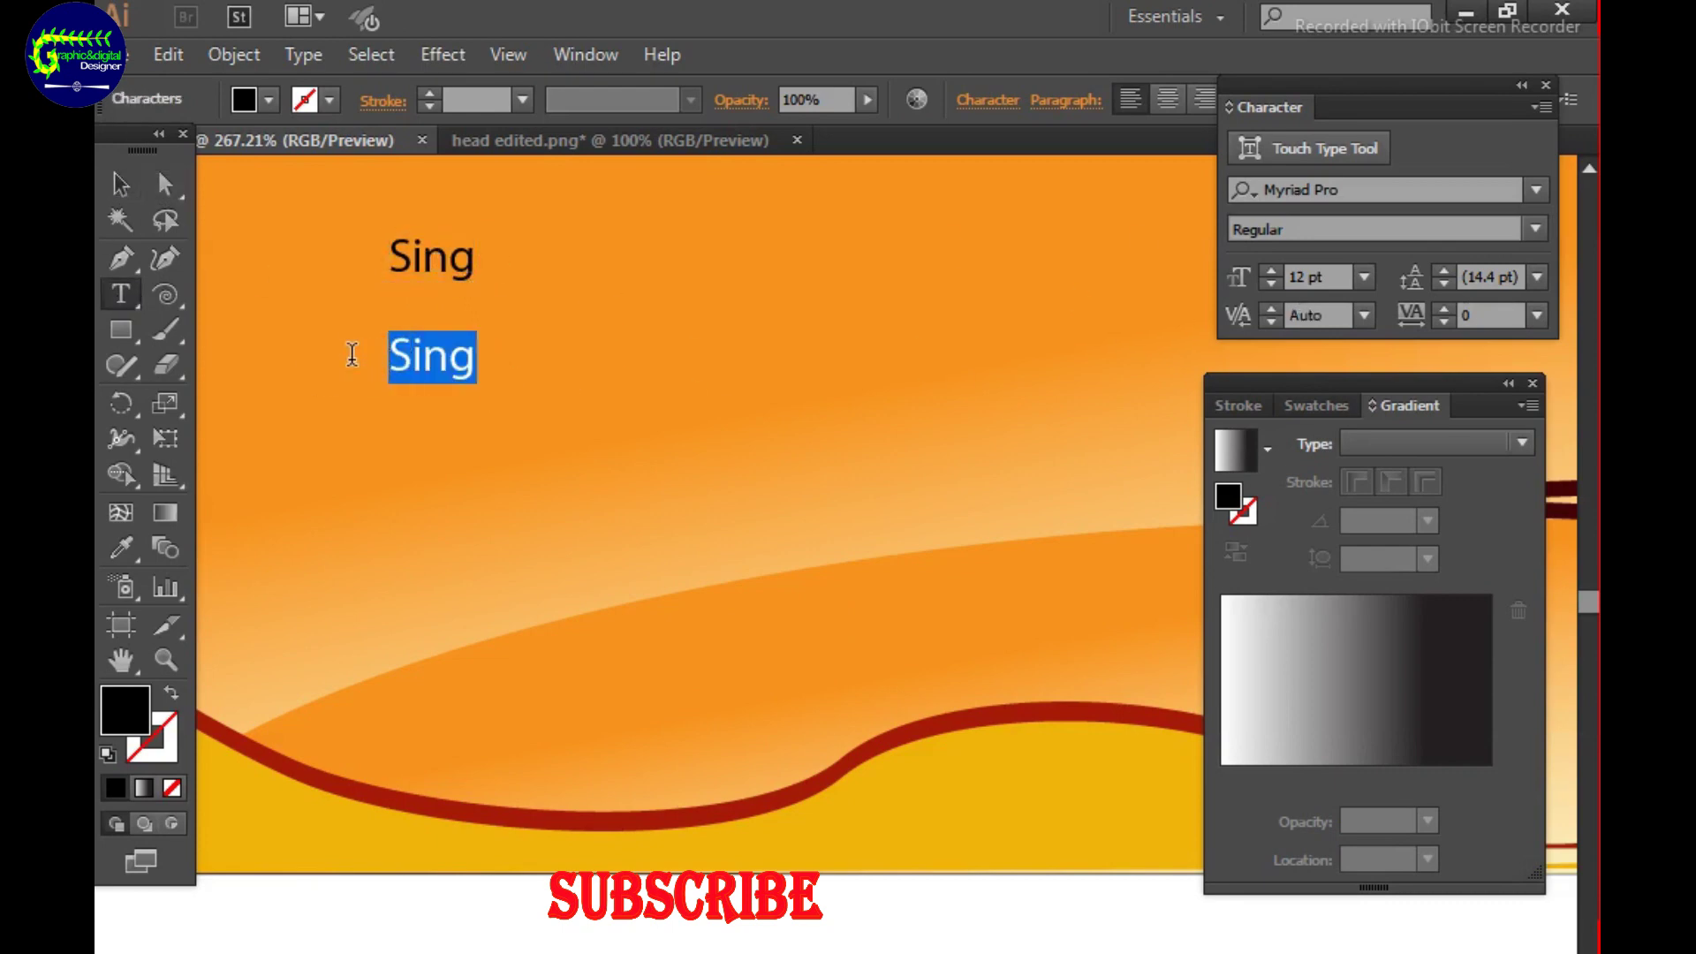
text(MUSIC)
key(Escape)
click(1537, 189)
click(1411, 581)
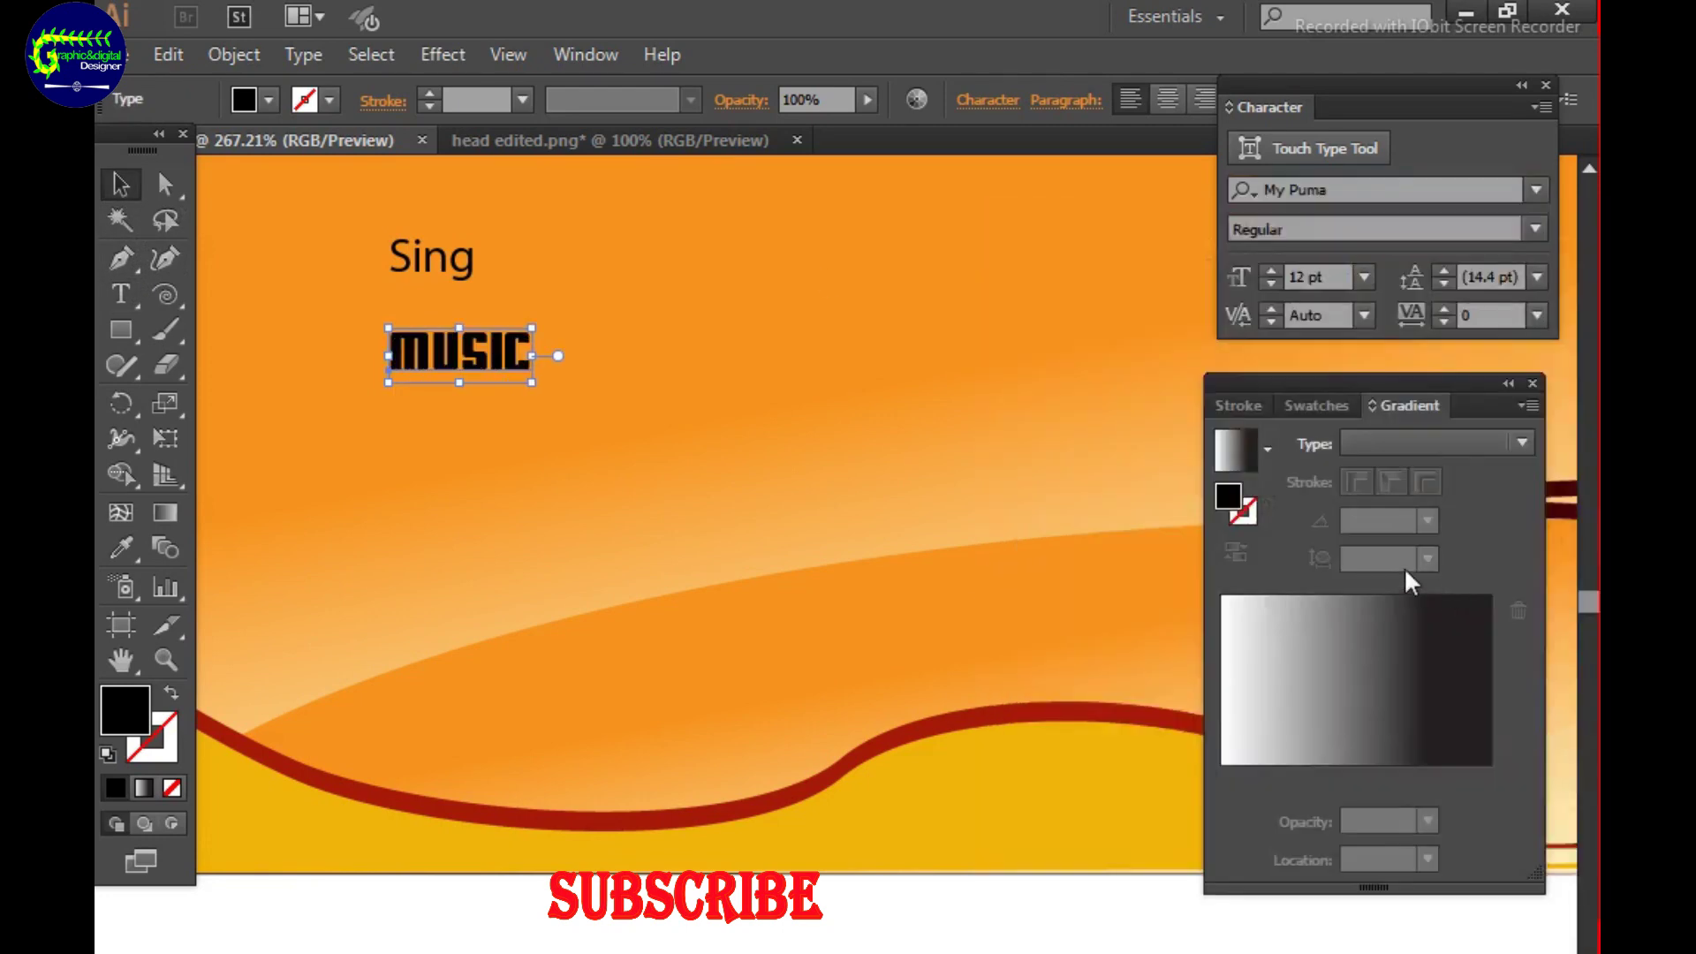
Scale MUSIC up in two passes beneath Sing.
drag(534, 380, 698, 486)
key(ctrl+1)
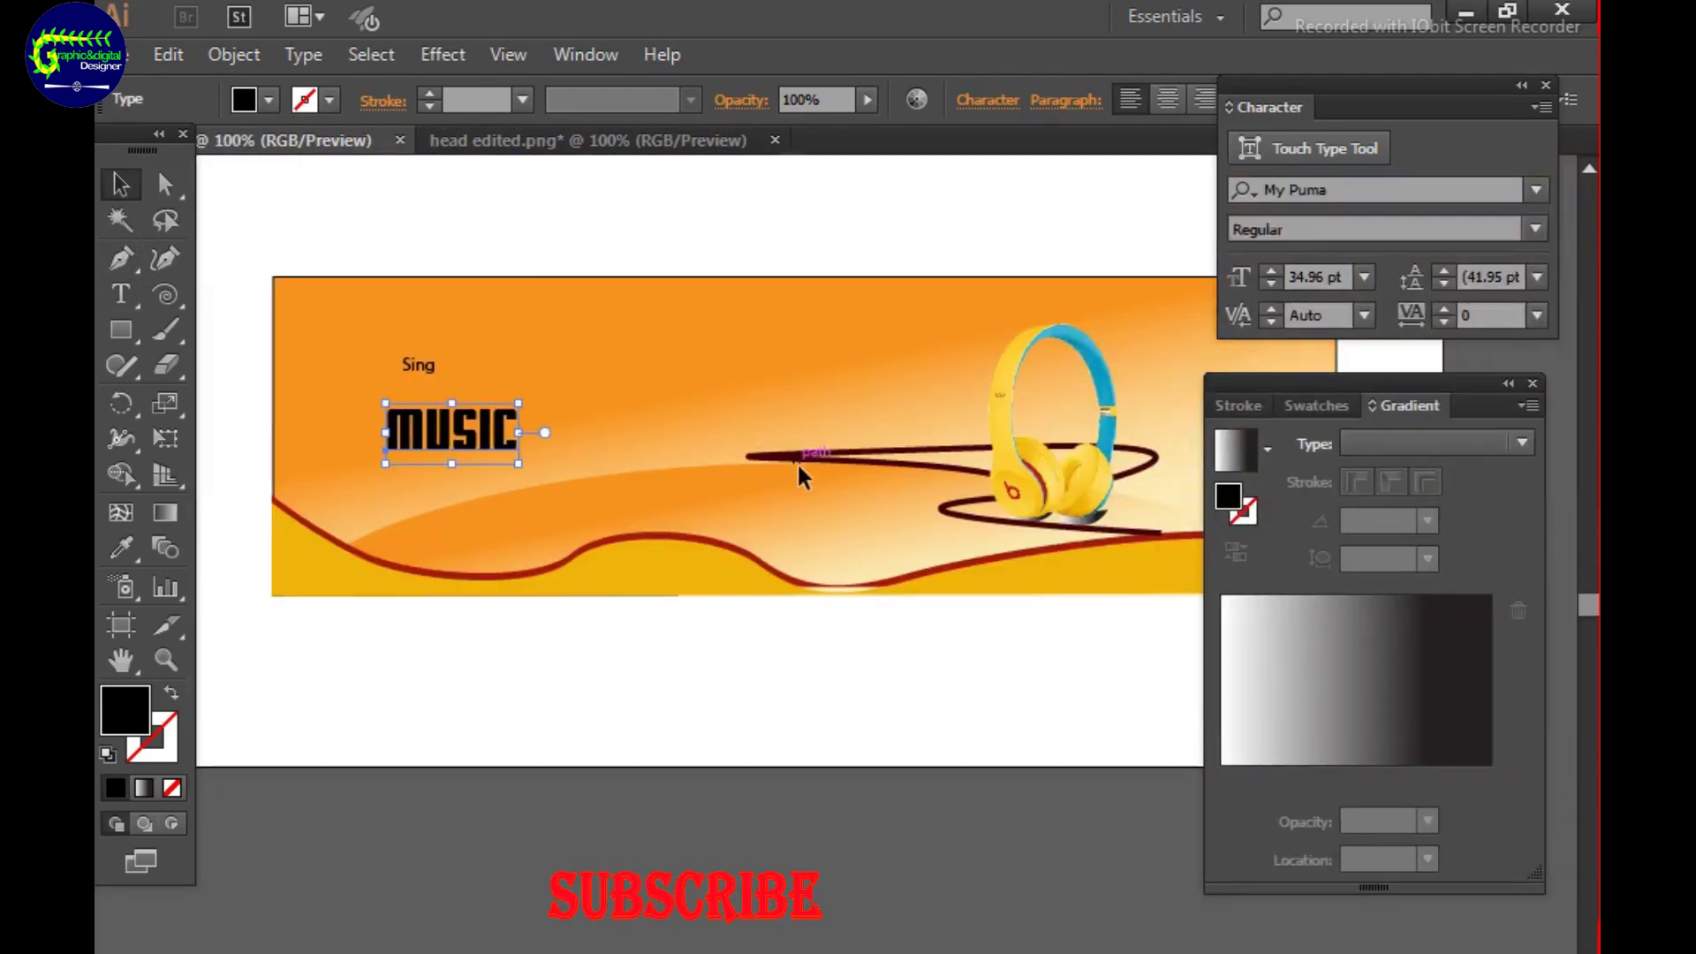
drag(518, 466, 654, 481)
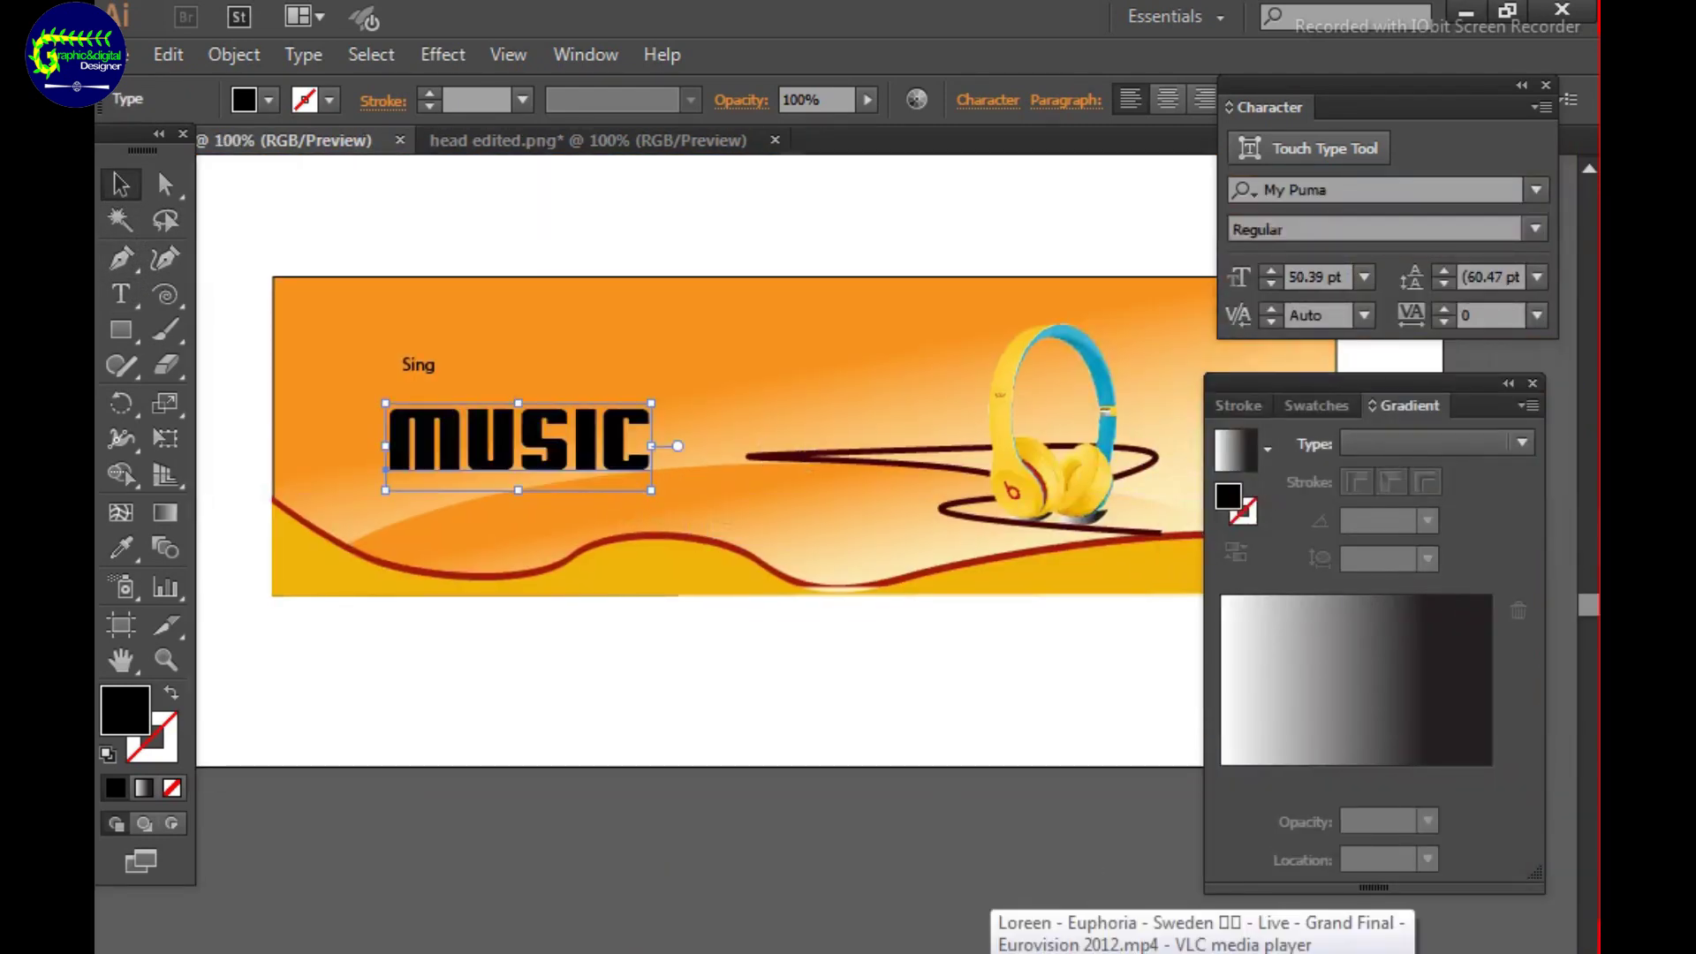
click(1146, 723)
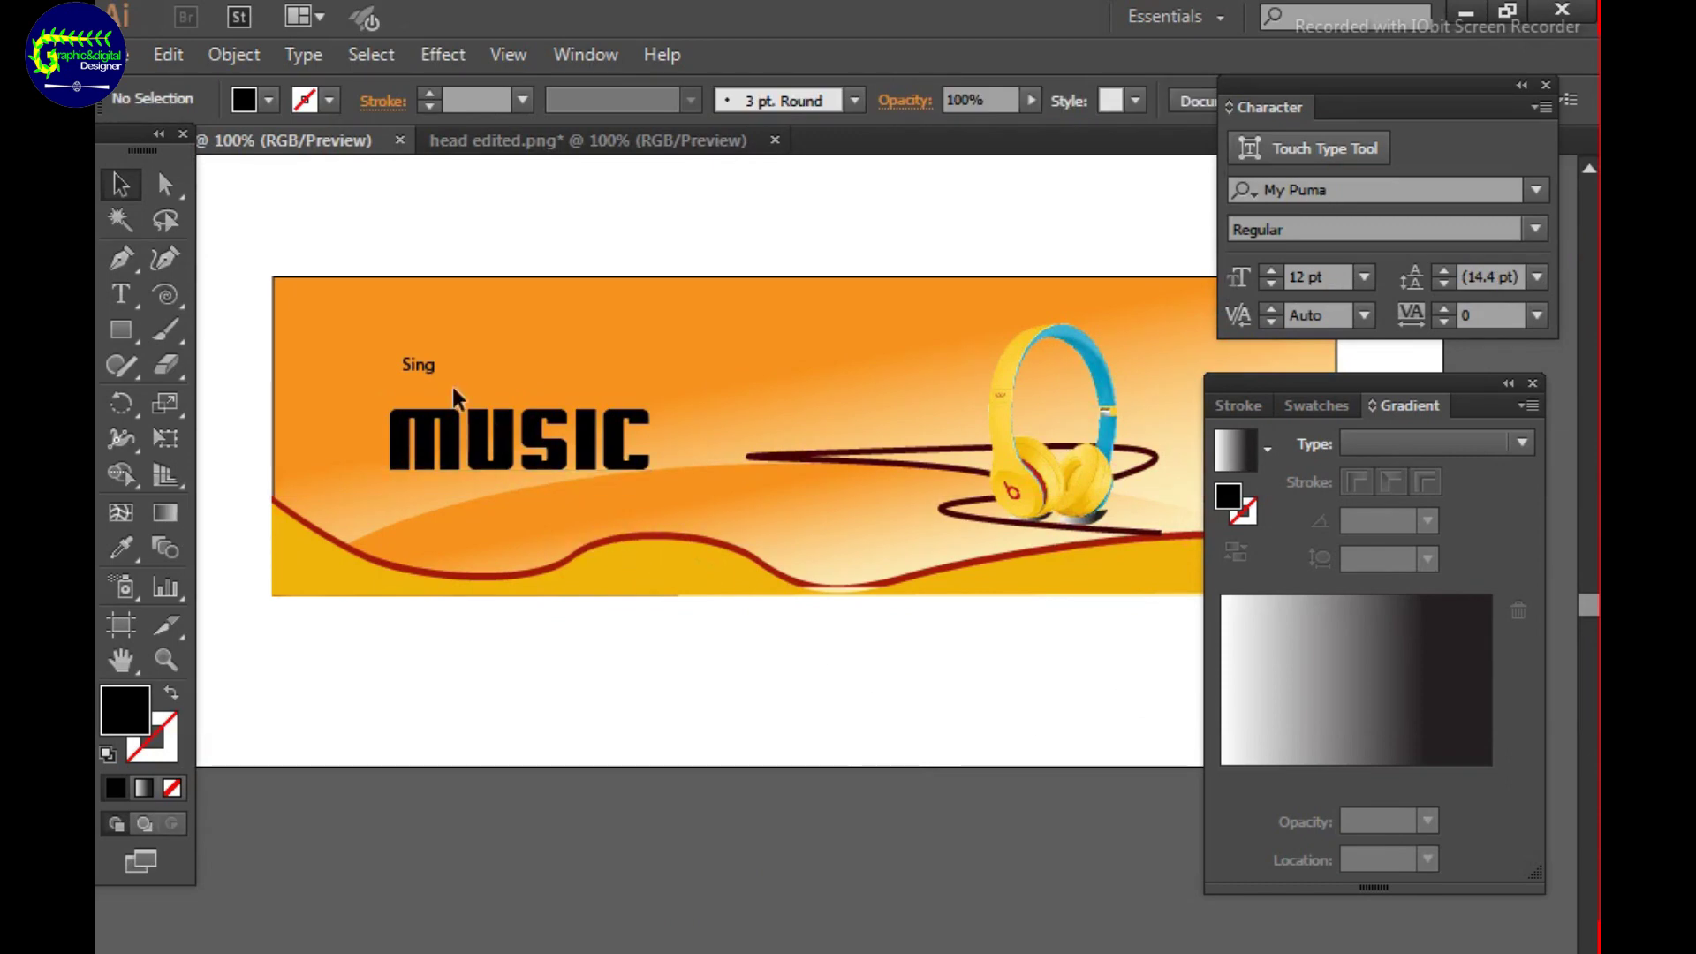
click(418, 363)
Enlarge Sing and, after trying Papyrus, set it in Palace Script MT at about 56 pt.
drag(435, 374, 657, 369)
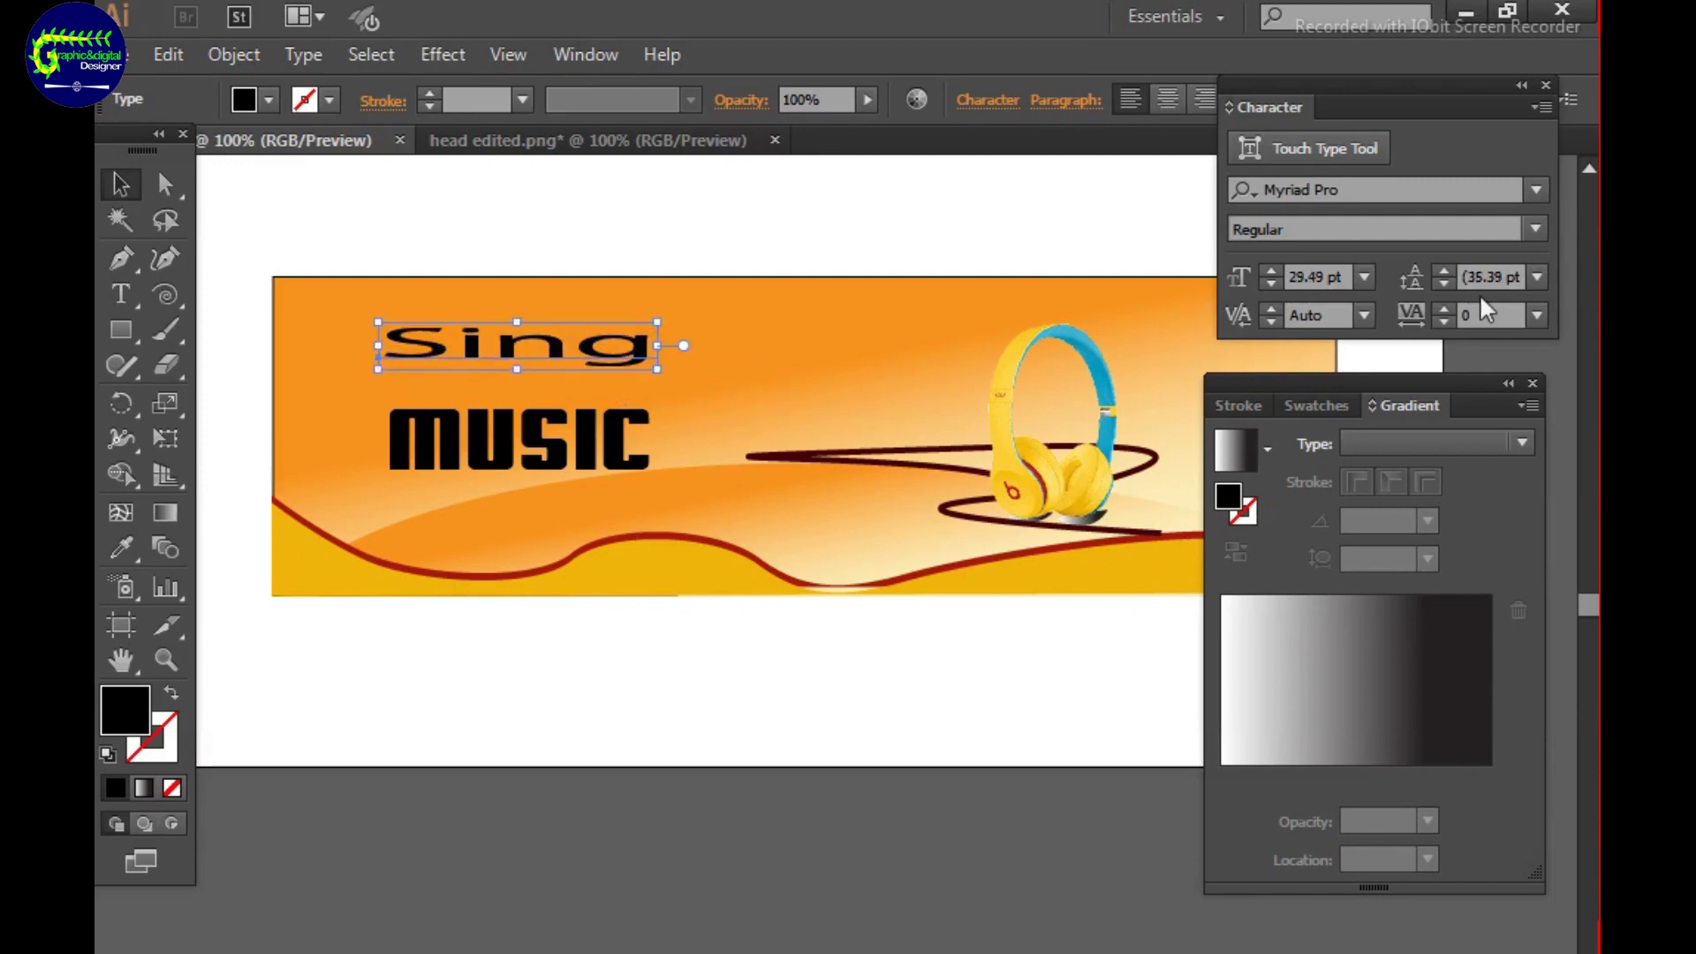
click(1537, 189)
click(1457, 331)
click(1537, 189)
click(1425, 481)
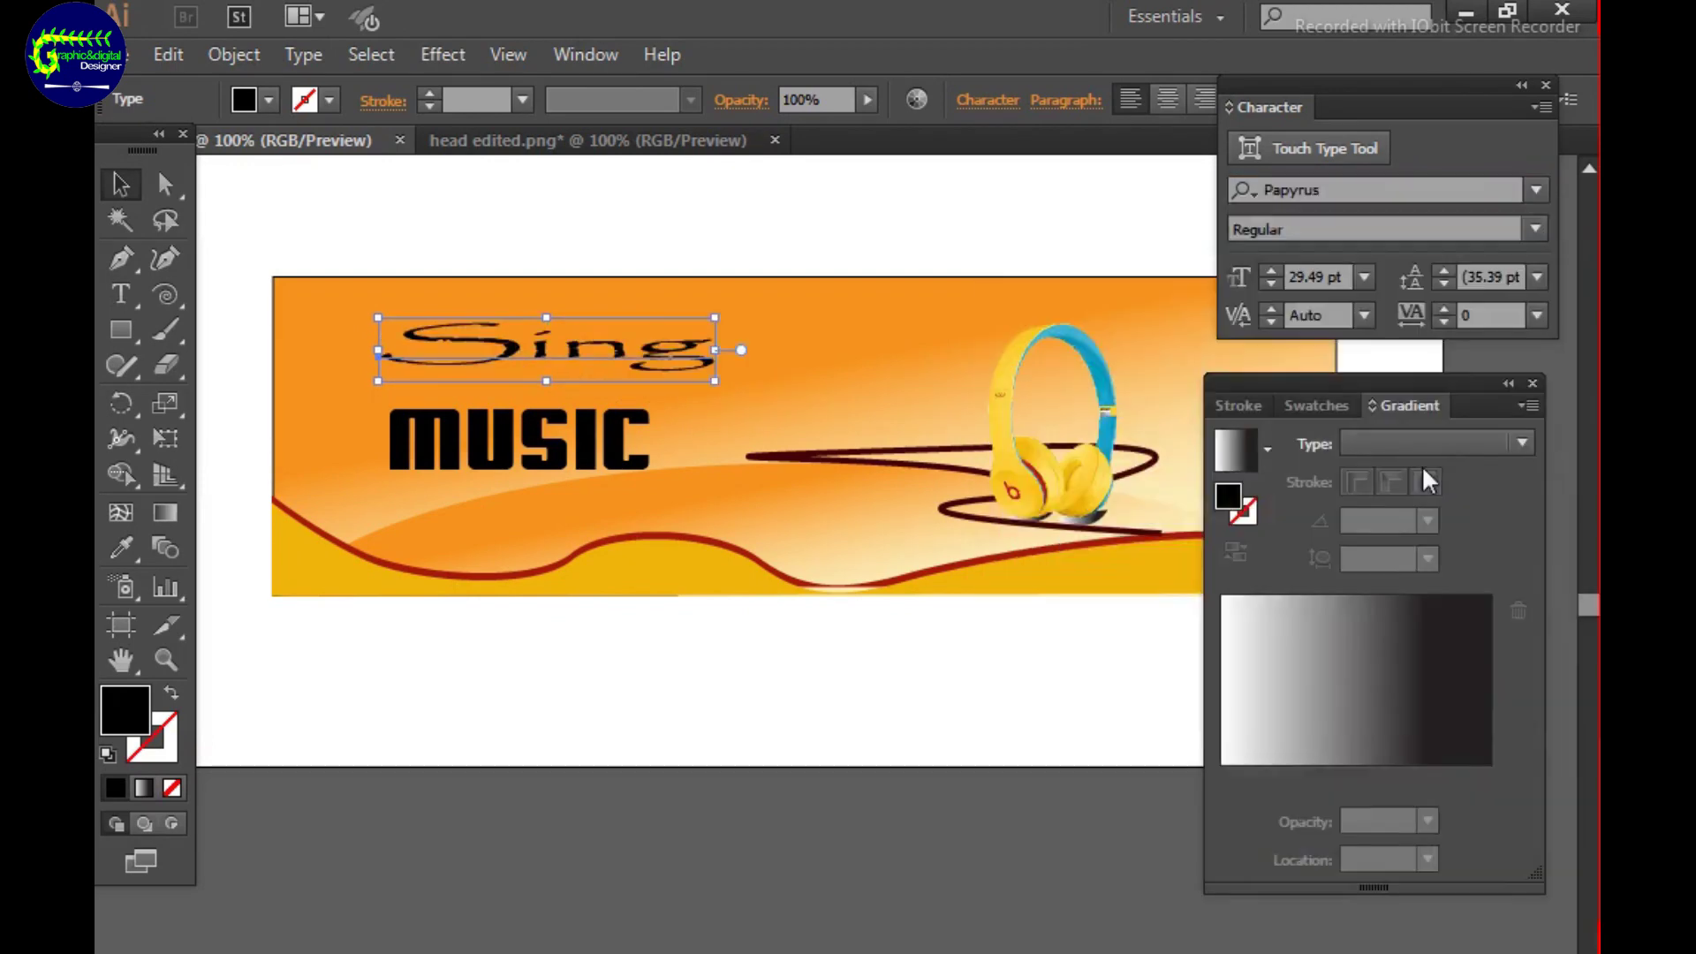
click(1537, 190)
click(1391, 389)
mouse_move(579, 374)
mouse_down()
mouse_move(680, 376)
mouse_move(606, 360)
mouse_up()
click(818, 451)
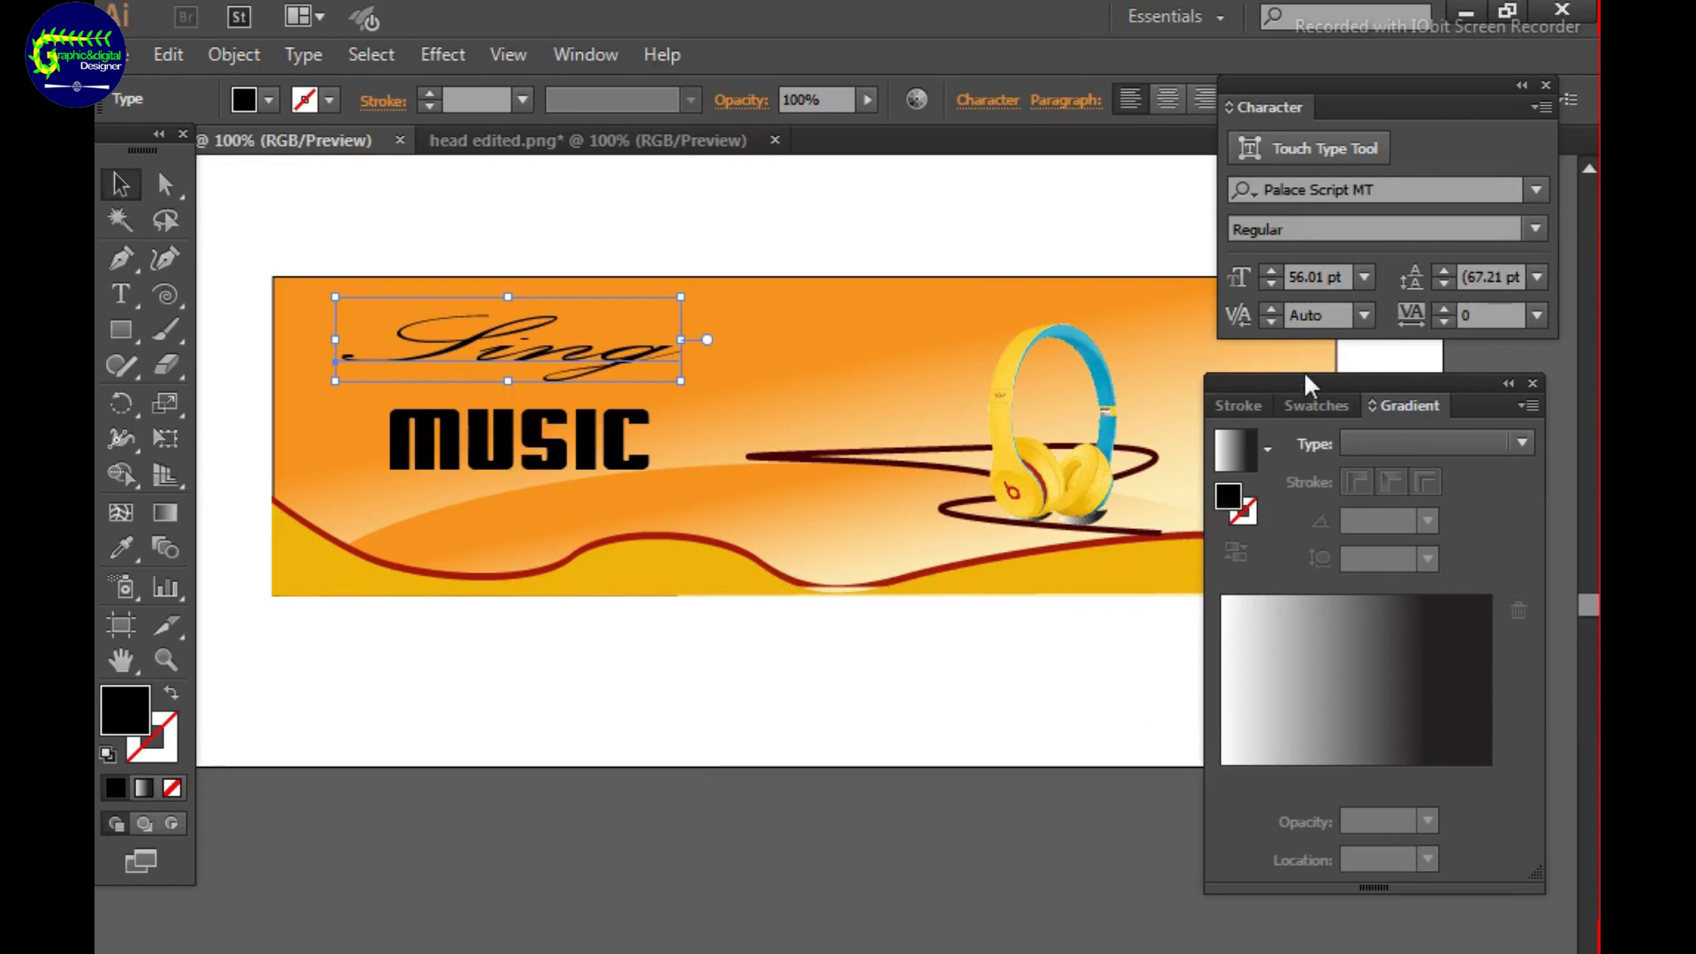
Fill Sing with white and move it right and down above MUSIC.
click(1316, 405)
click(1292, 554)
click(511, 533)
drag(559, 365, 576, 375)
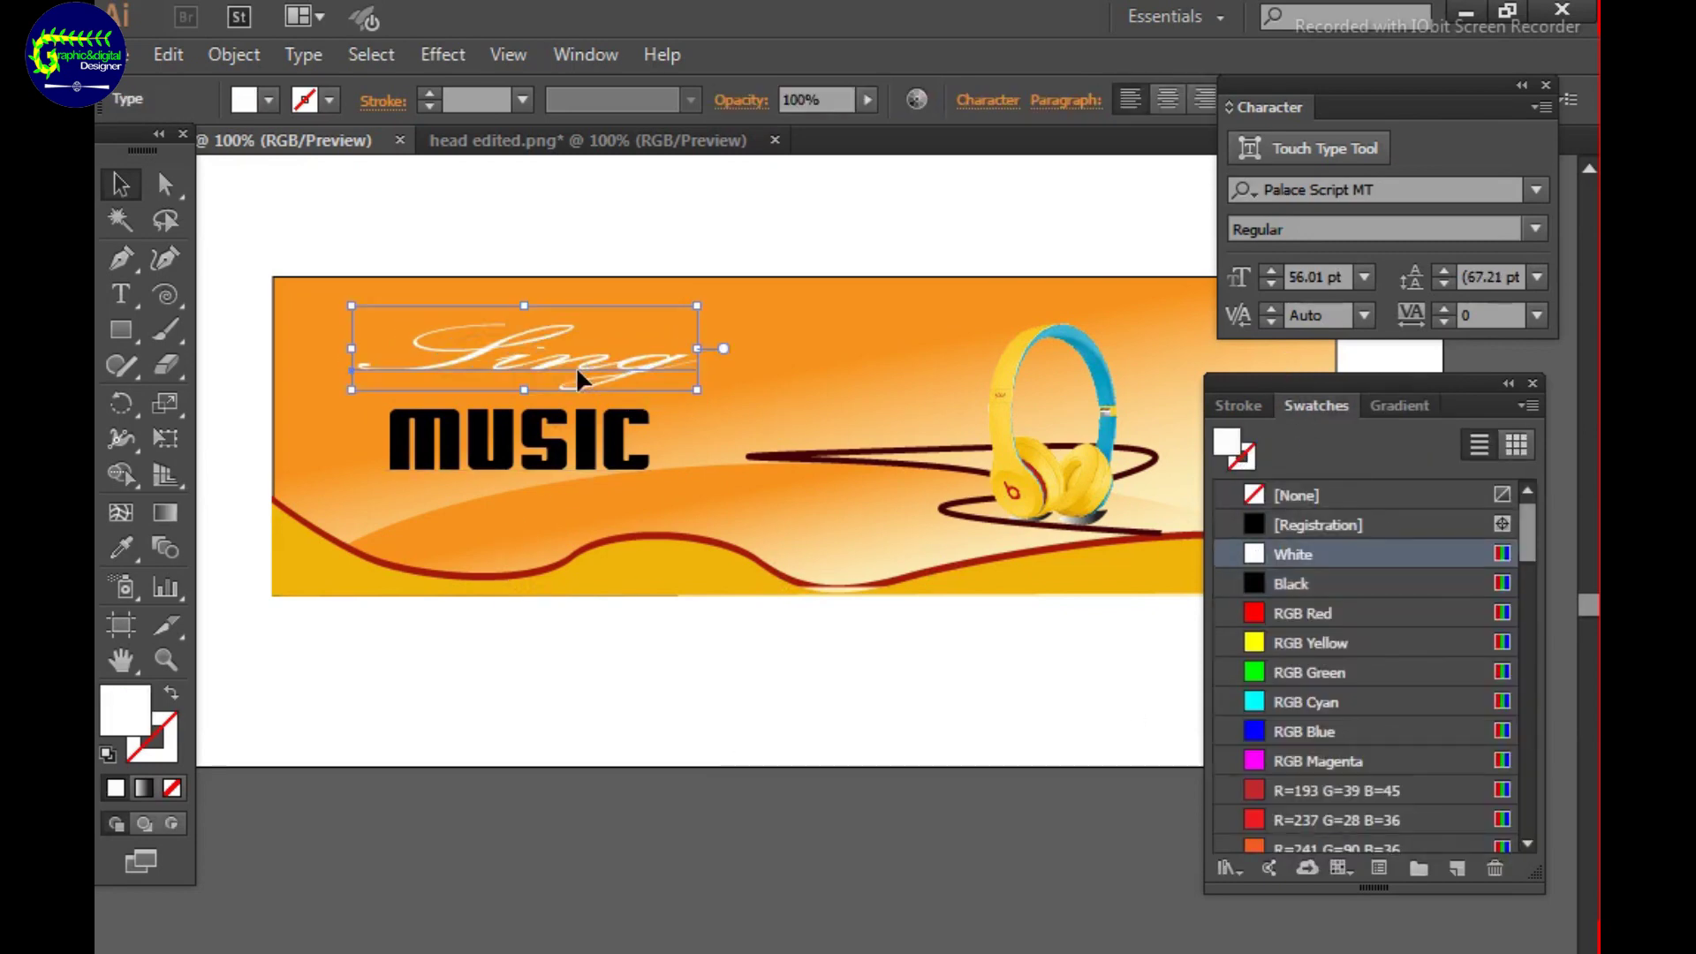
click(663, 695)
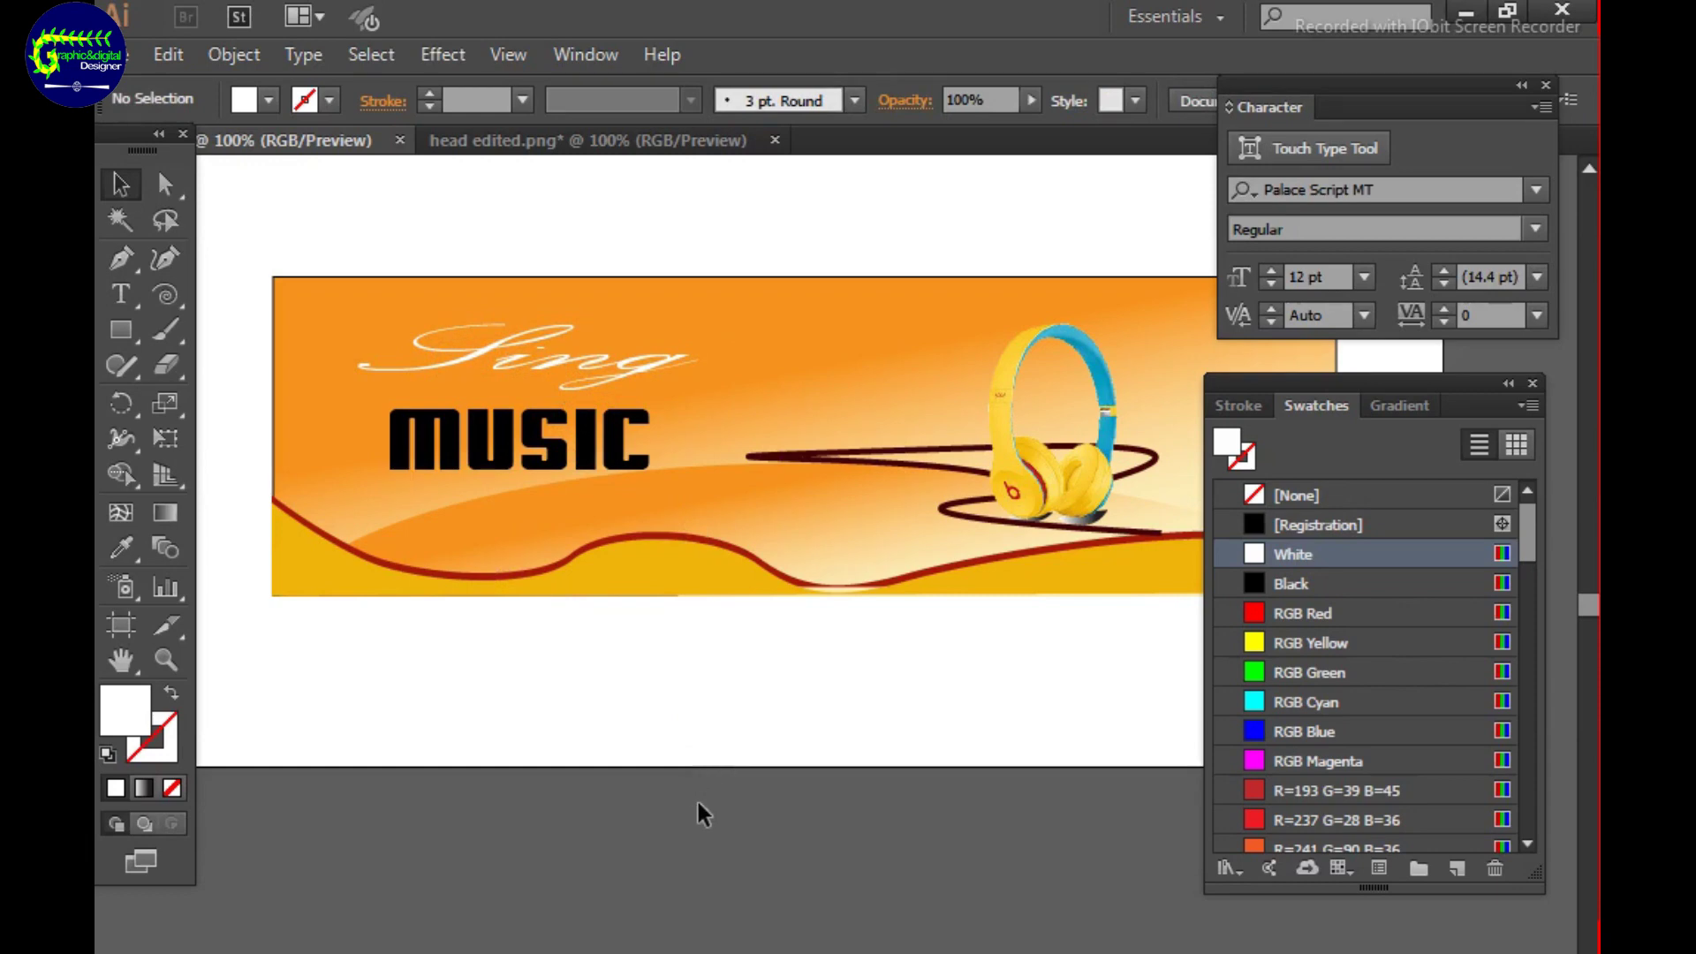
Enlarge MUSIC to about 93 pt and fill it pure red.
click(618, 442)
mouse_move(652, 482)
mouse_down()
mouse_move(716, 554)
mouse_move(676, 490)
mouse_up()
double_click(124, 710)
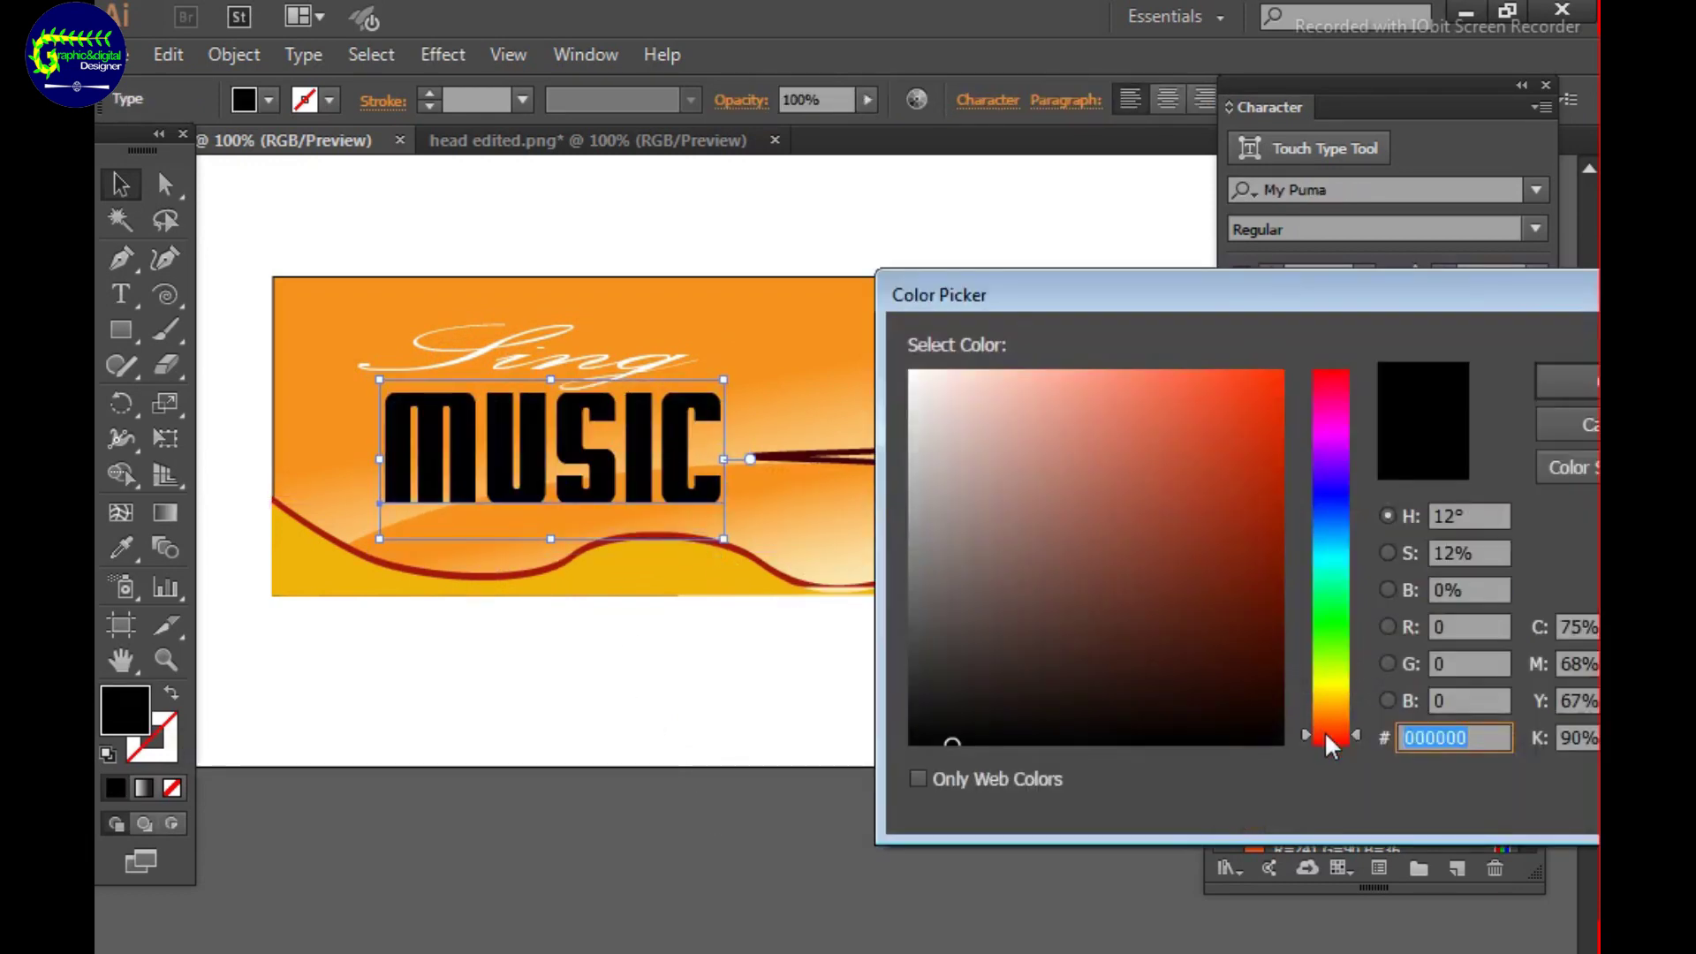
click(1245, 439)
key(Escape)
click(1298, 613)
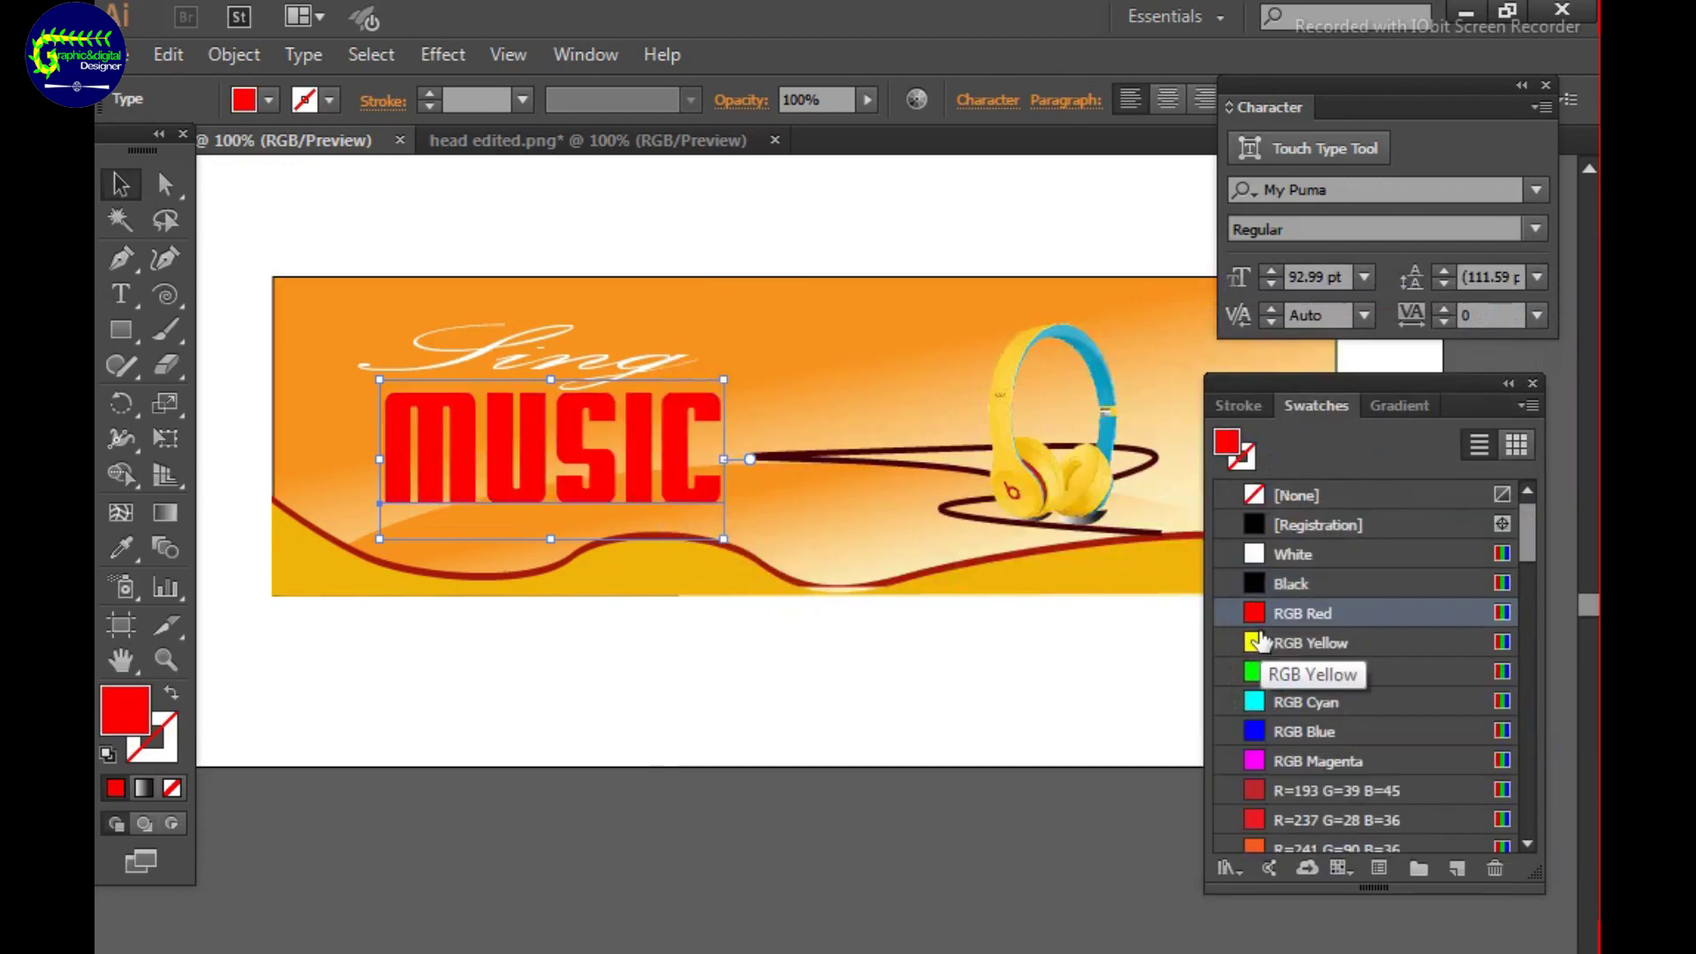
Change MUSIC's fill to a dark maroon through the Color Picker.
scroll(1254, 812, down, 5)
scroll(1281, 787, down, 5)
double_click(1227, 442)
click(1057, 727)
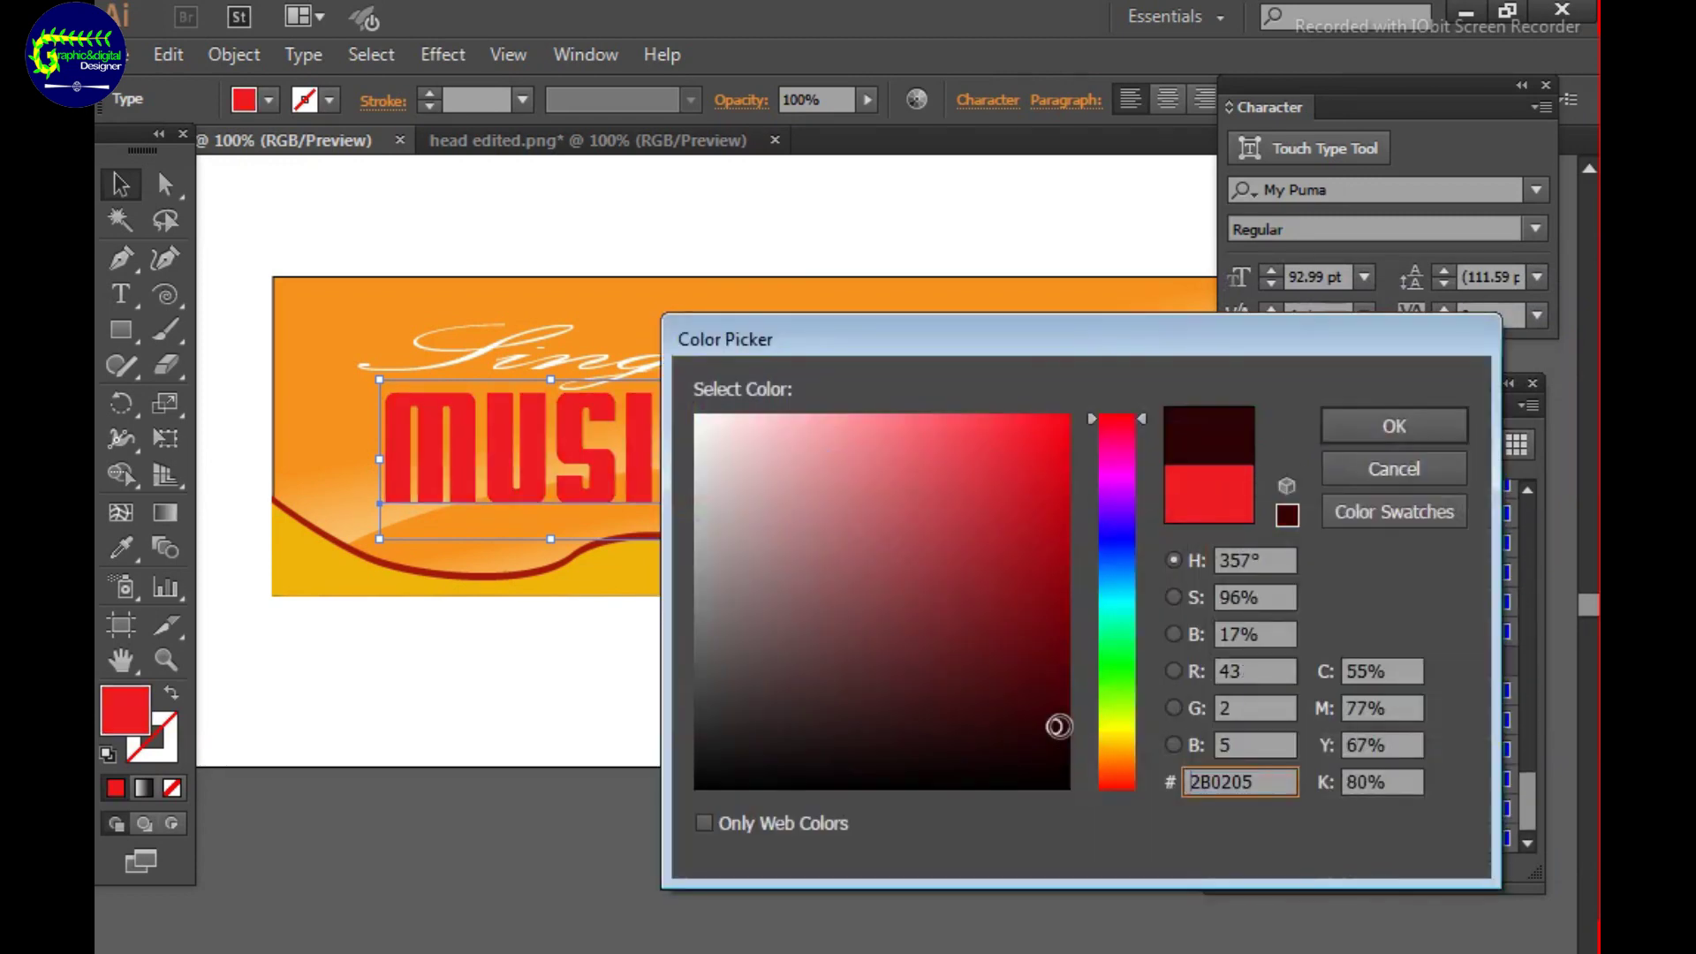
click(1048, 693)
click(1396, 428)
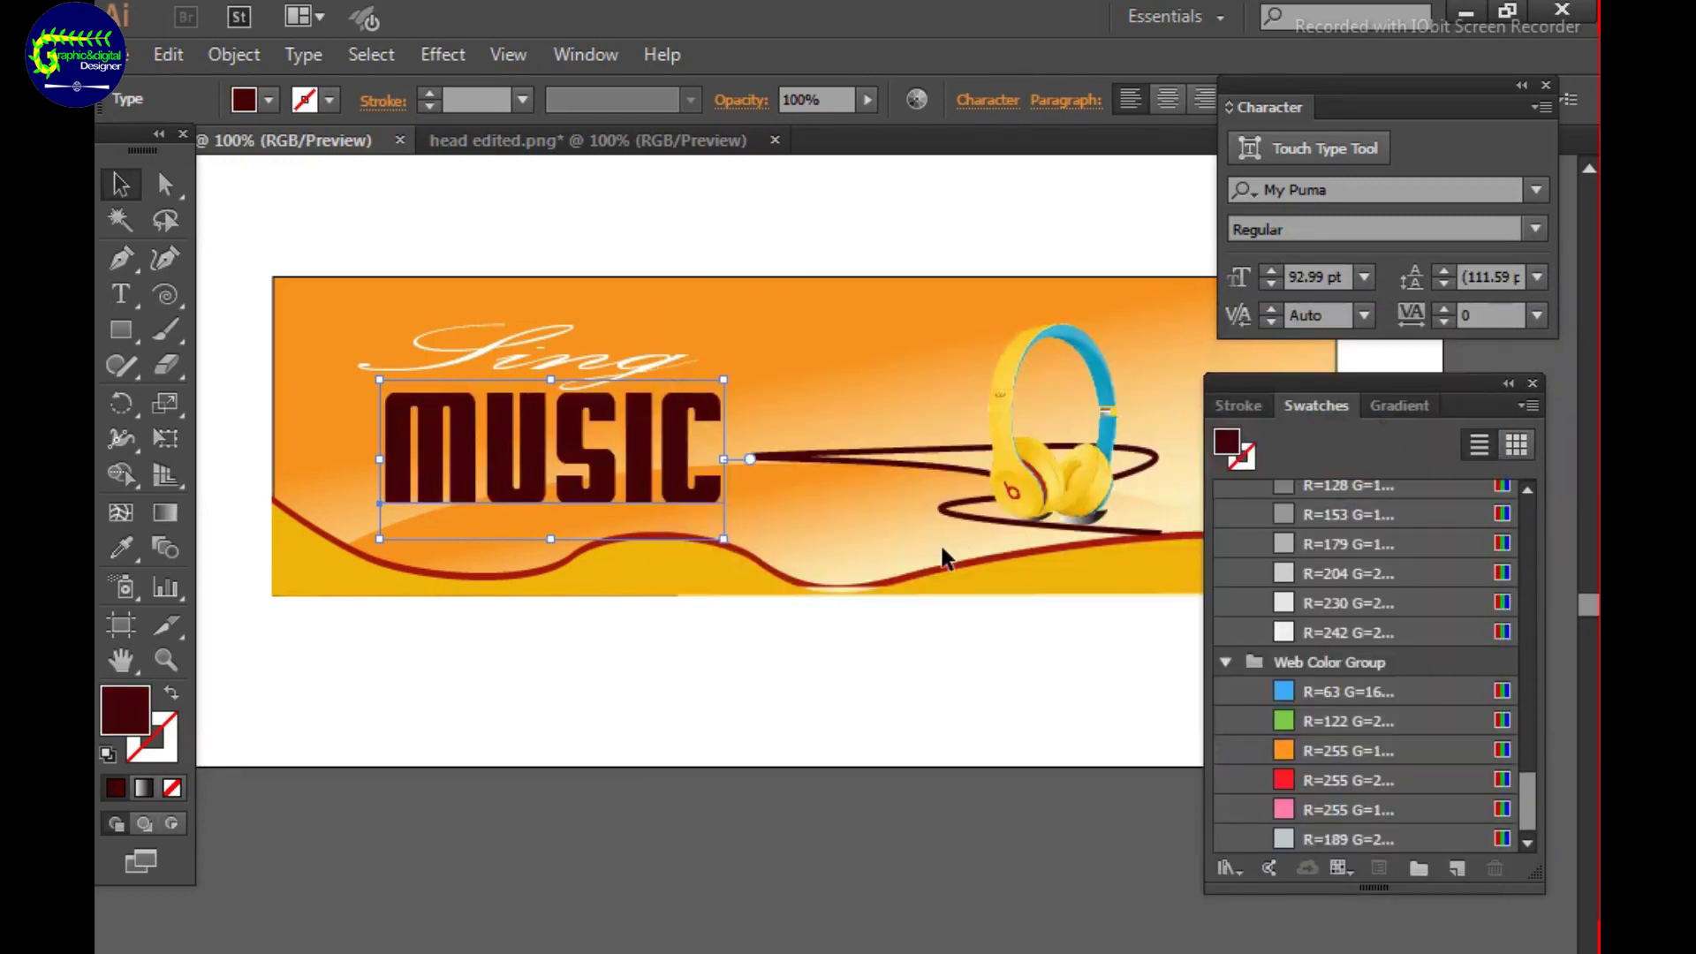
Envelope-distort MUSIC with the curved line and stretch it taller downward.
key(ctrl+minus)
click(803, 665)
drag(450, 373, 782, 463)
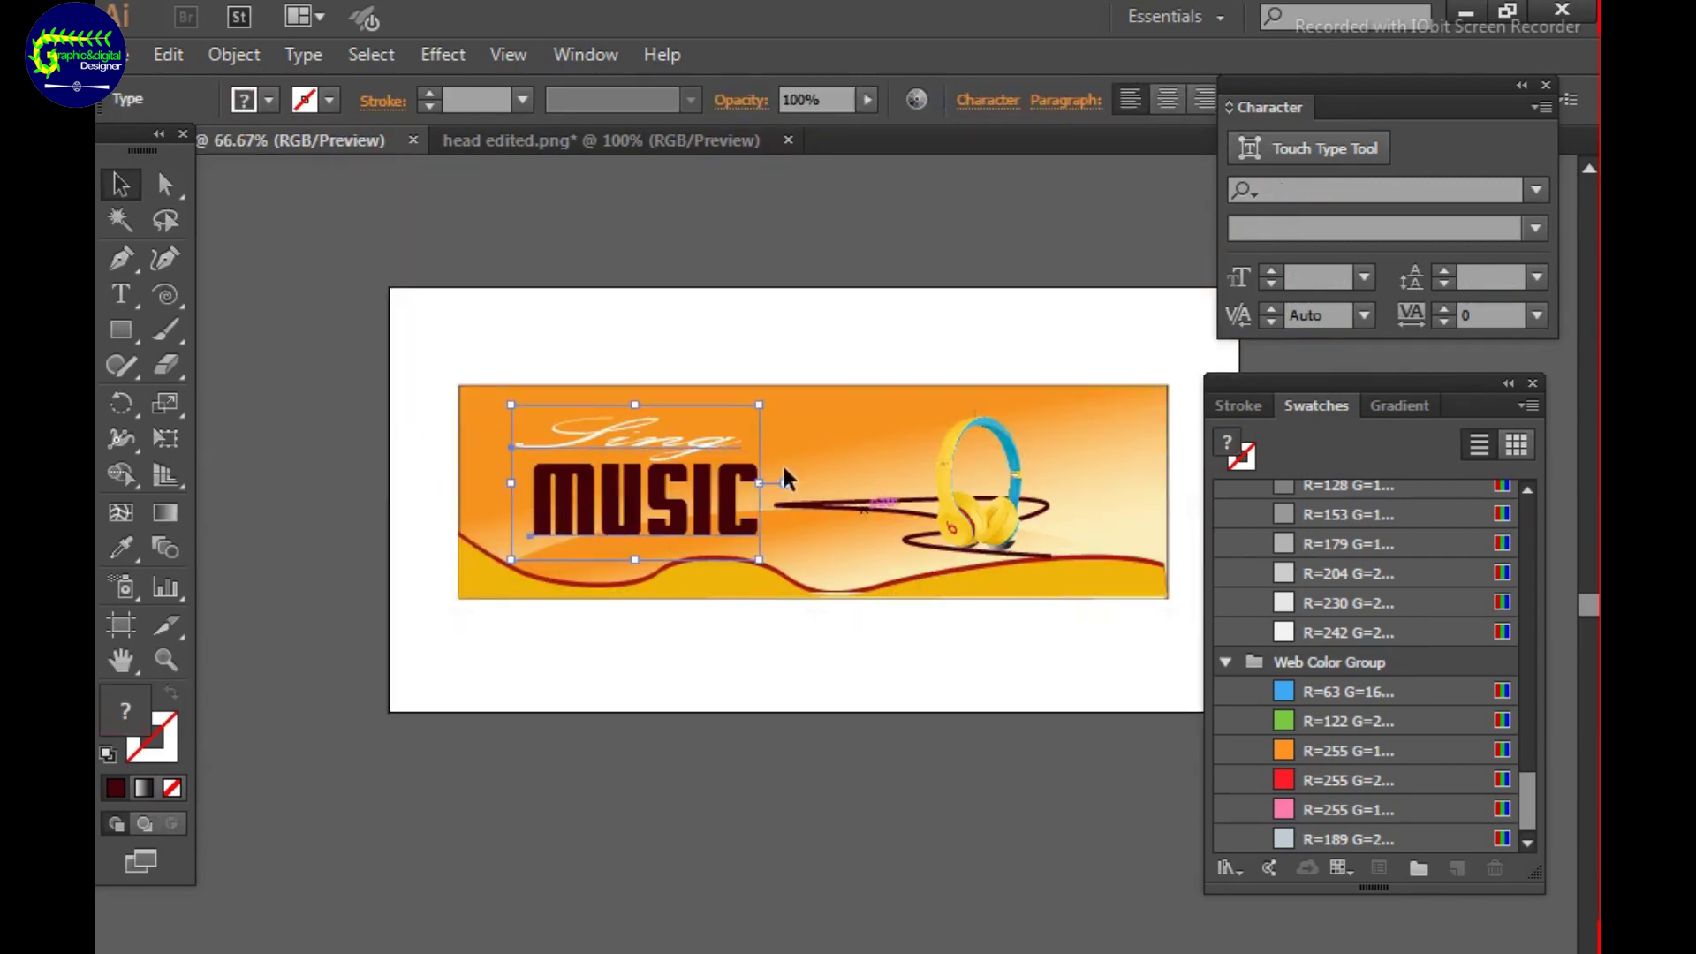
click(234, 54)
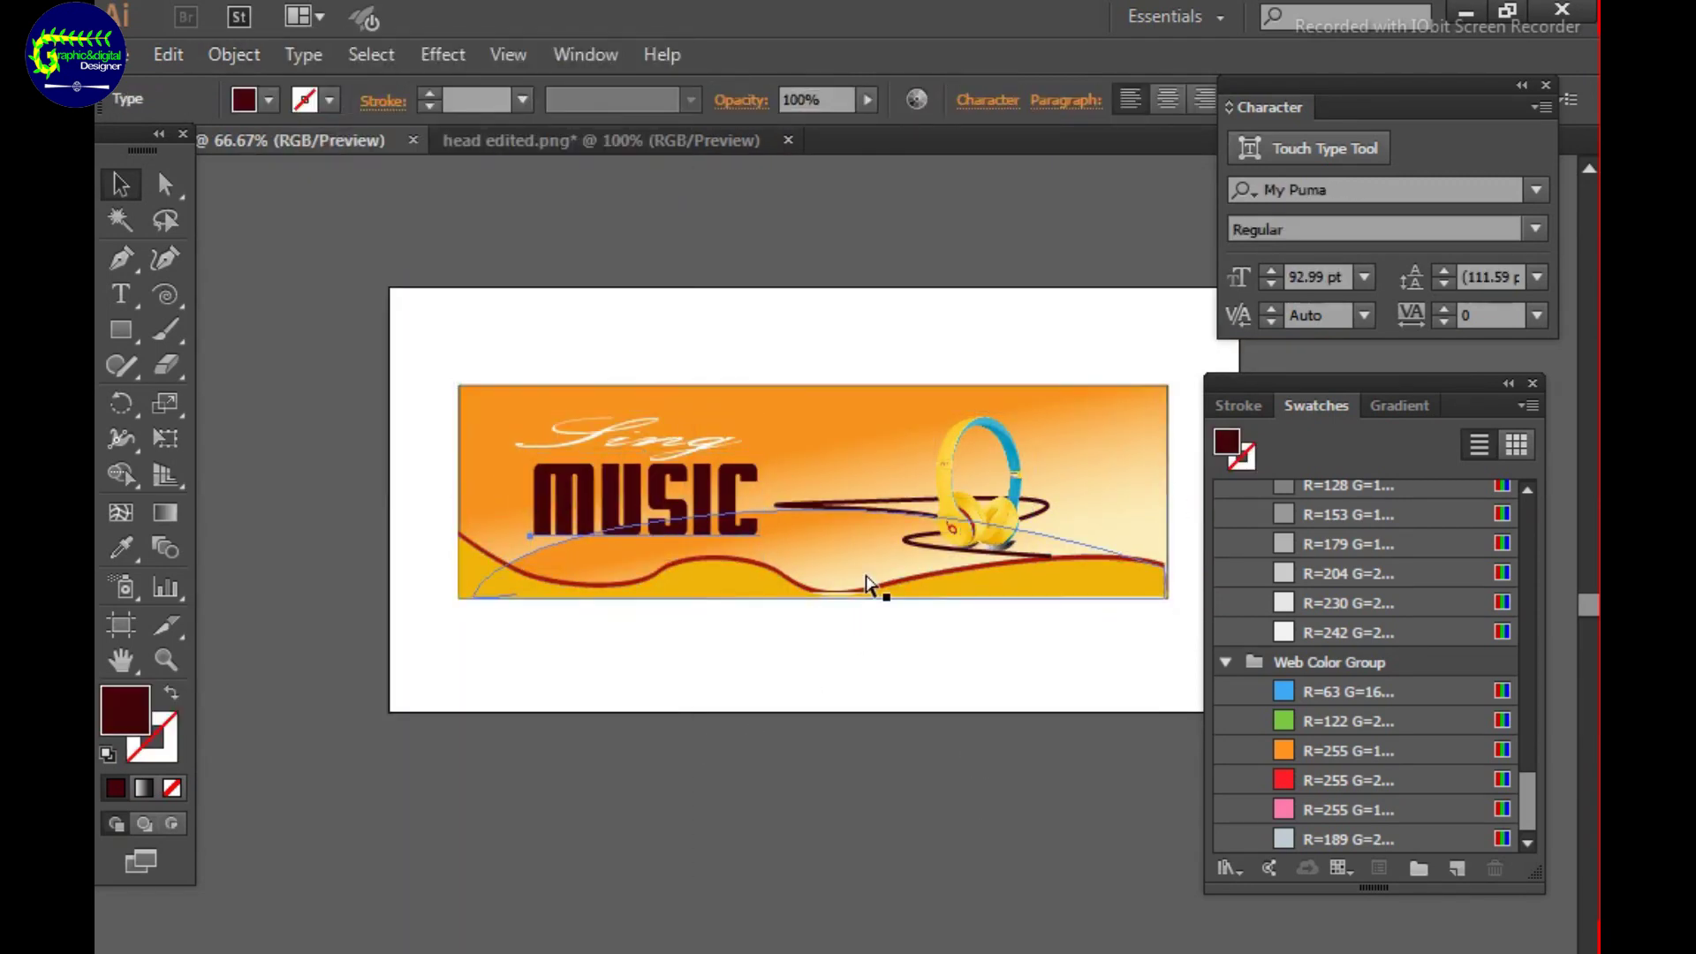
key(ctrl+7)
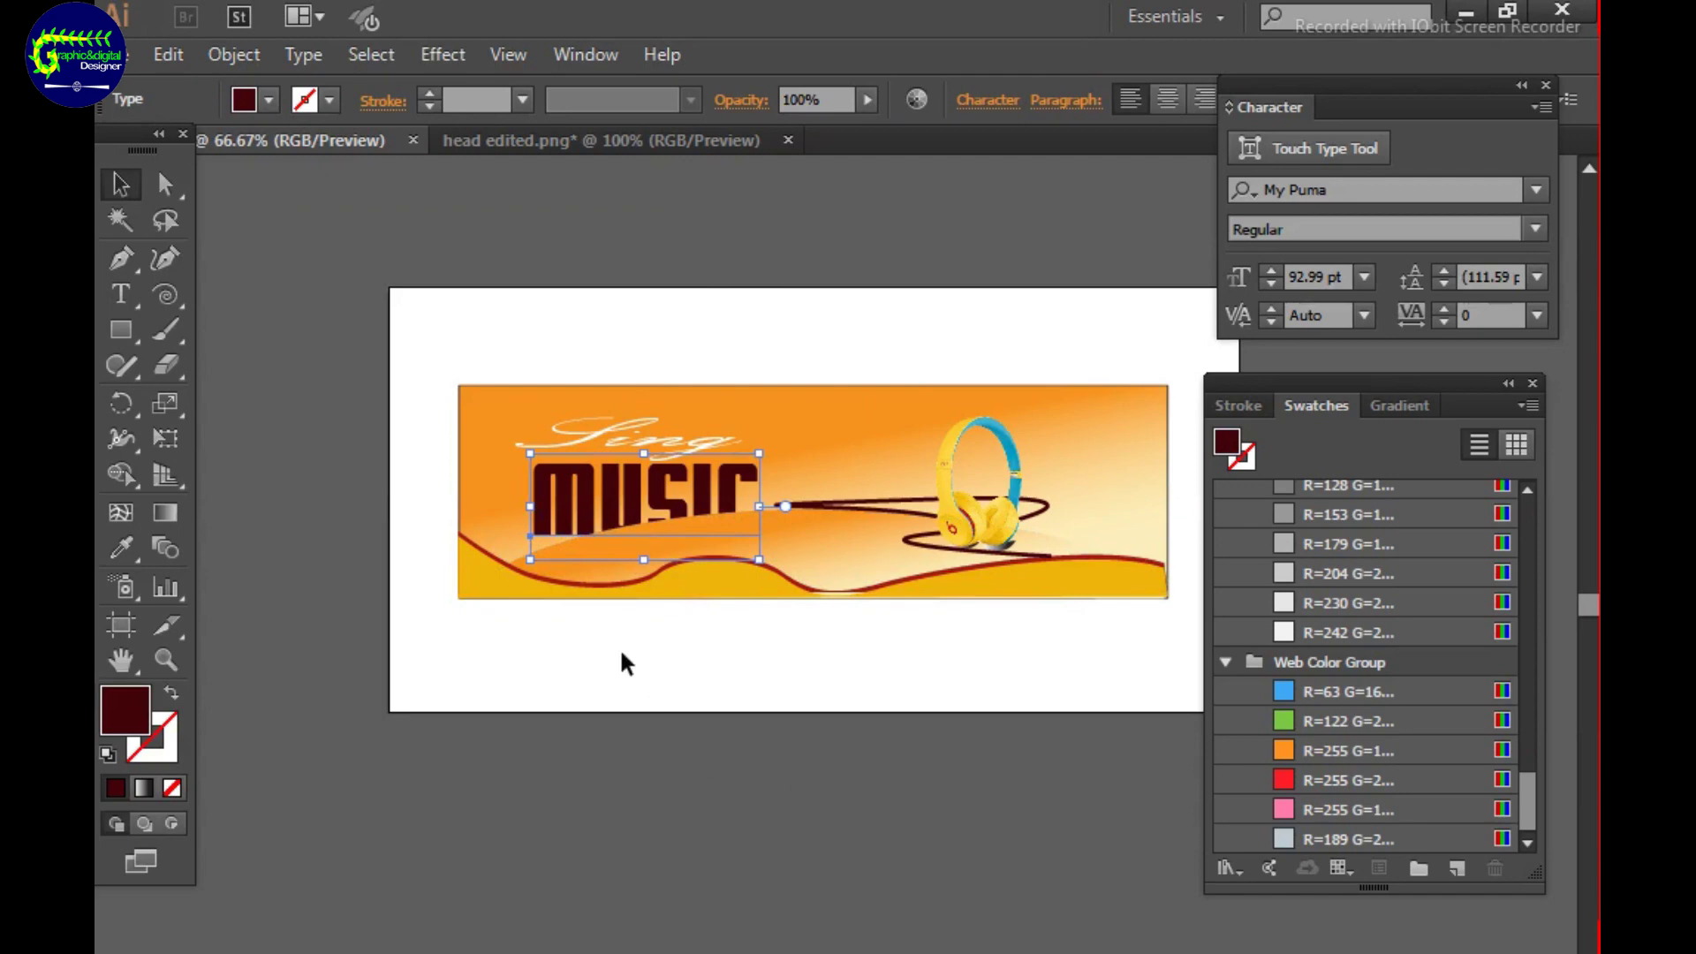
drag(644, 559, 644, 584)
Reselect MUSIC, select its letters, and undo an accidental background move.
click(792, 729)
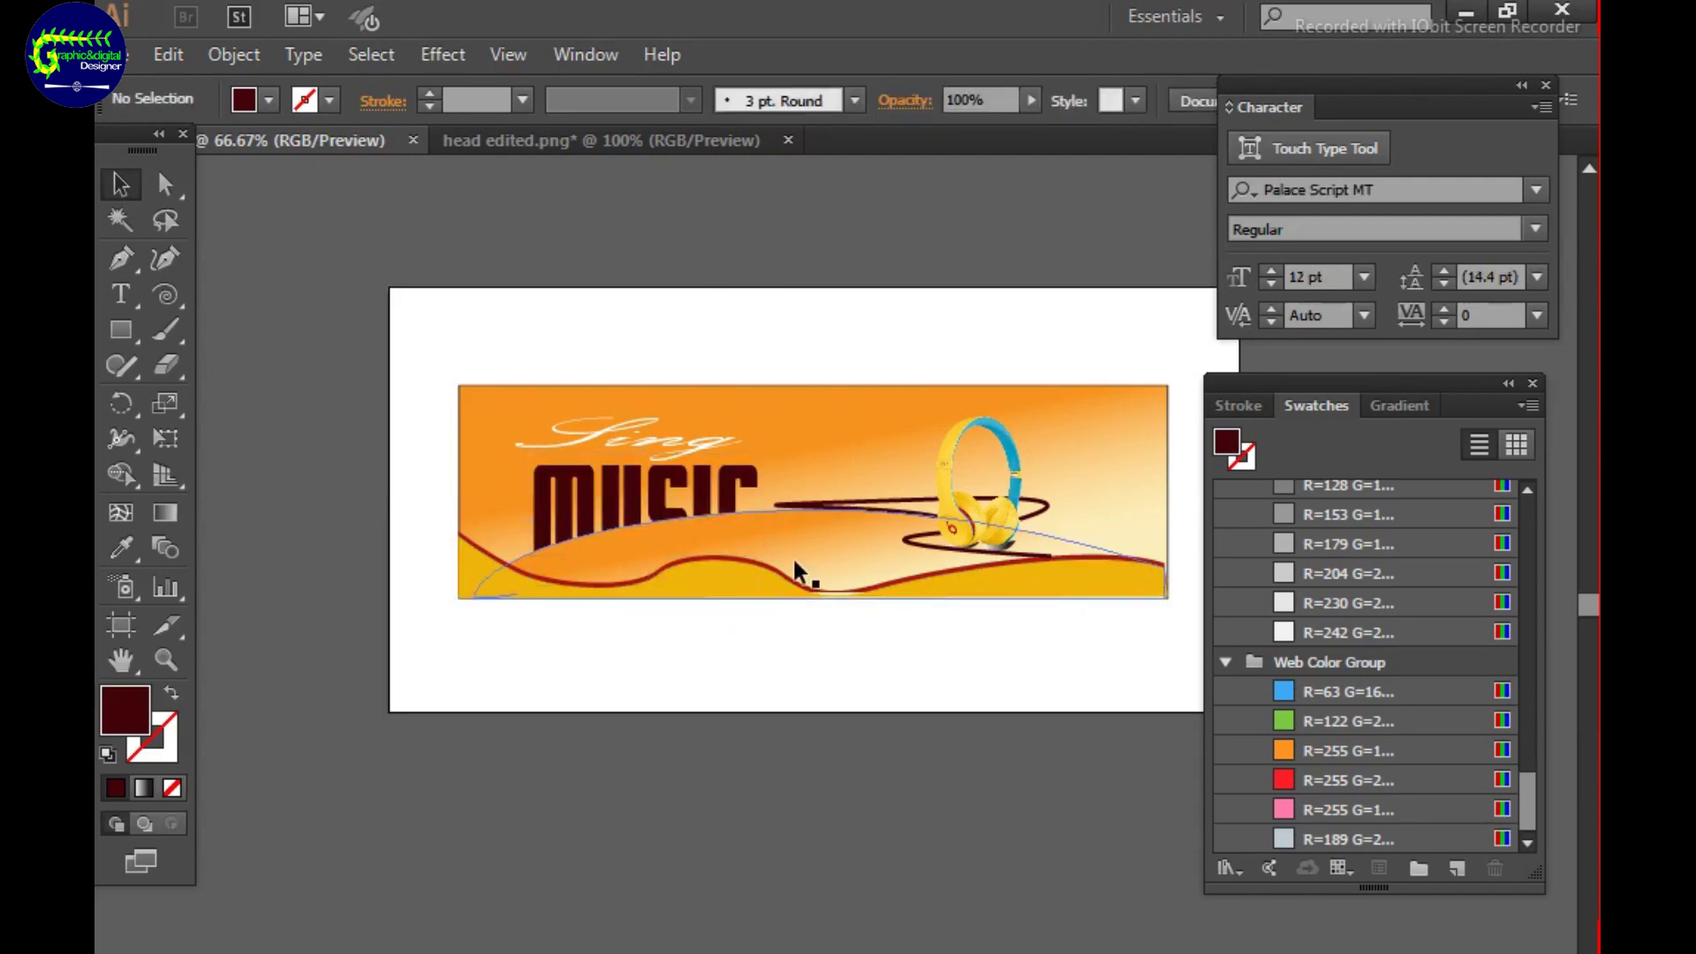
click(636, 433)
click(797, 554)
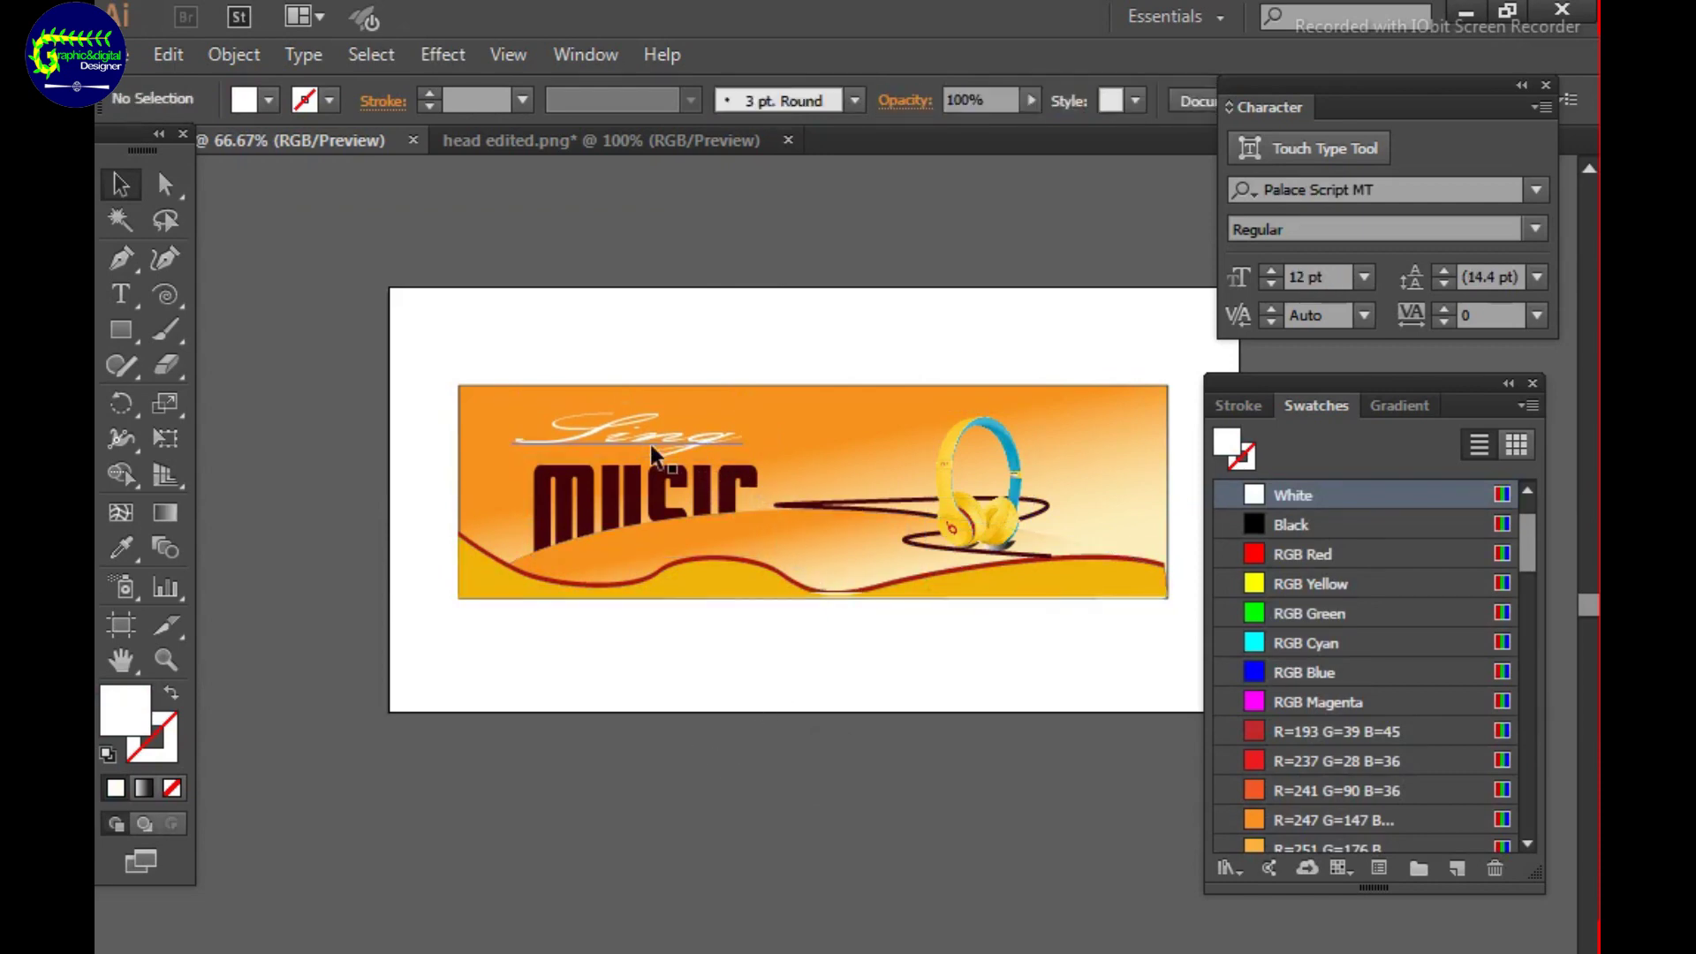
click(750, 496)
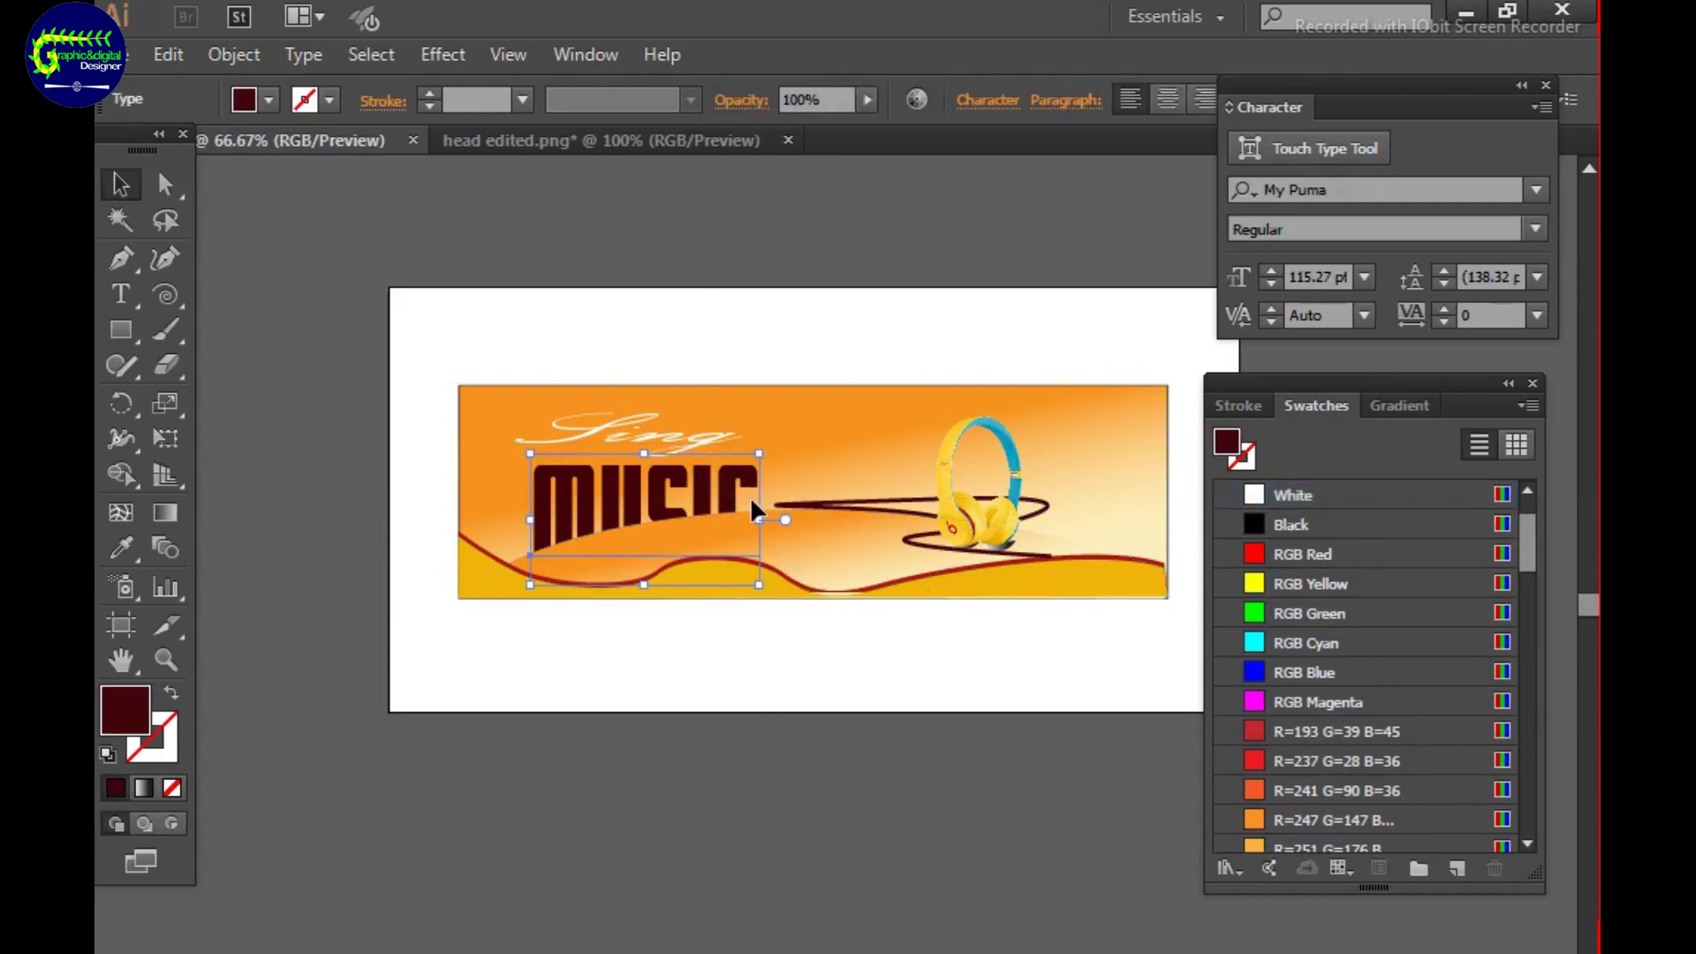
double_click(560, 570)
key(ctrl+a)
key(Escape)
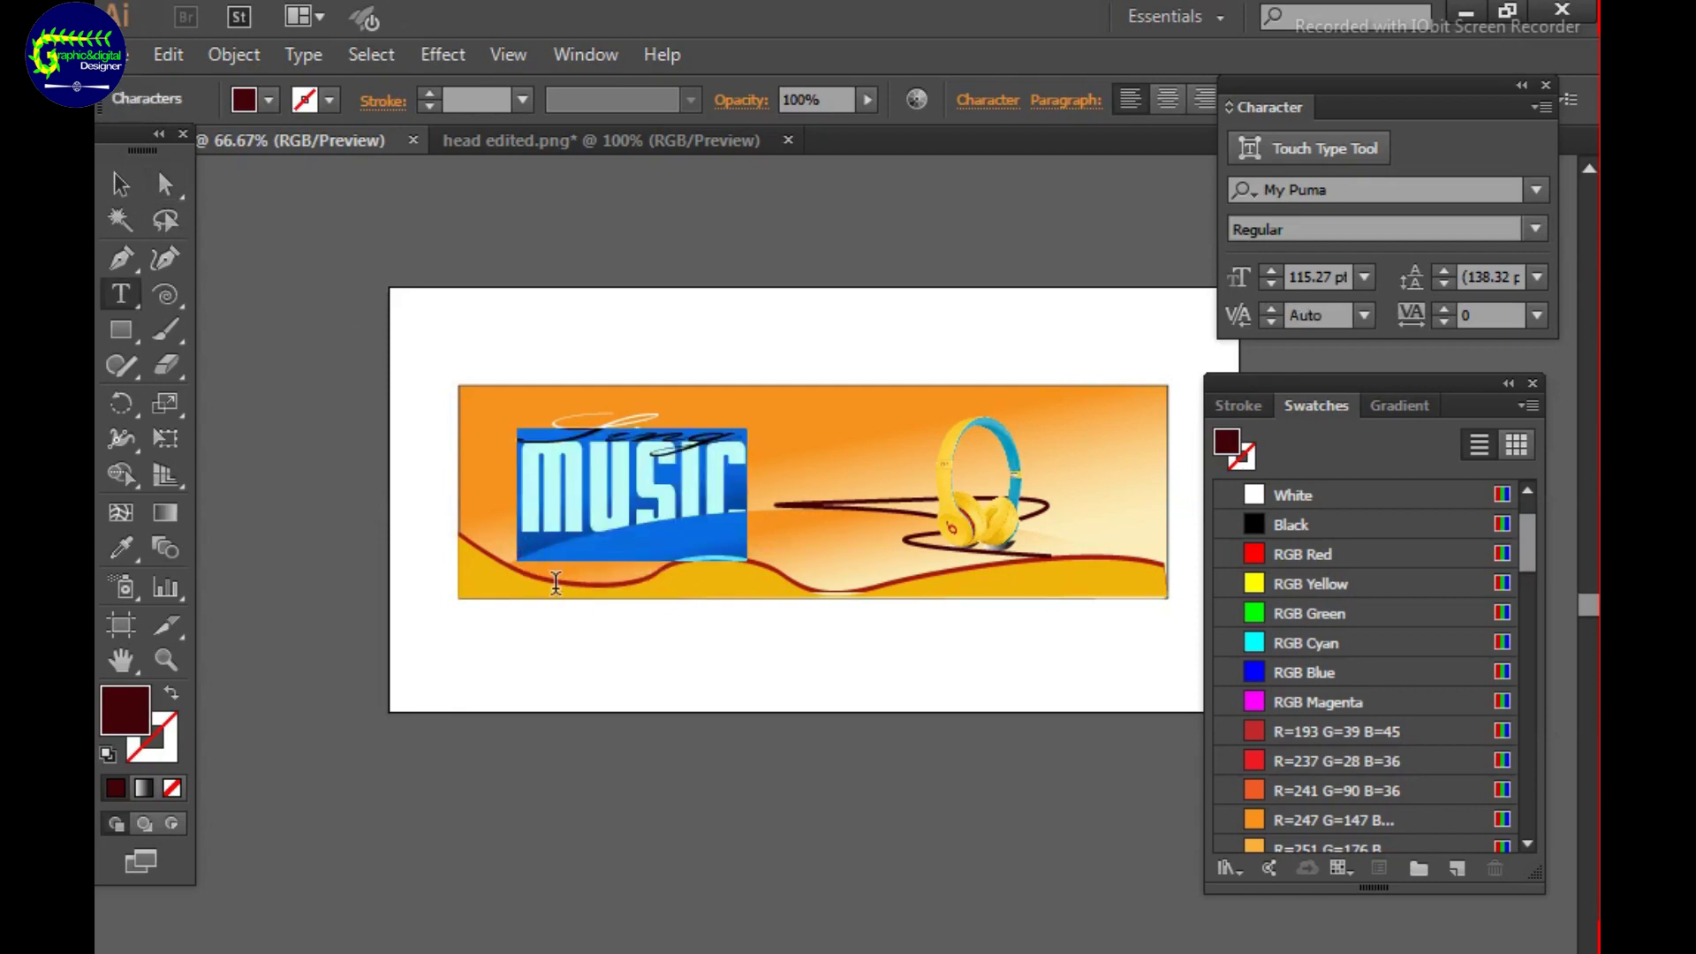
mouse_move(548, 544)
mouse_down()
mouse_move(527, 543)
mouse_move(570, 583)
mouse_up()
key(ctrl+z)
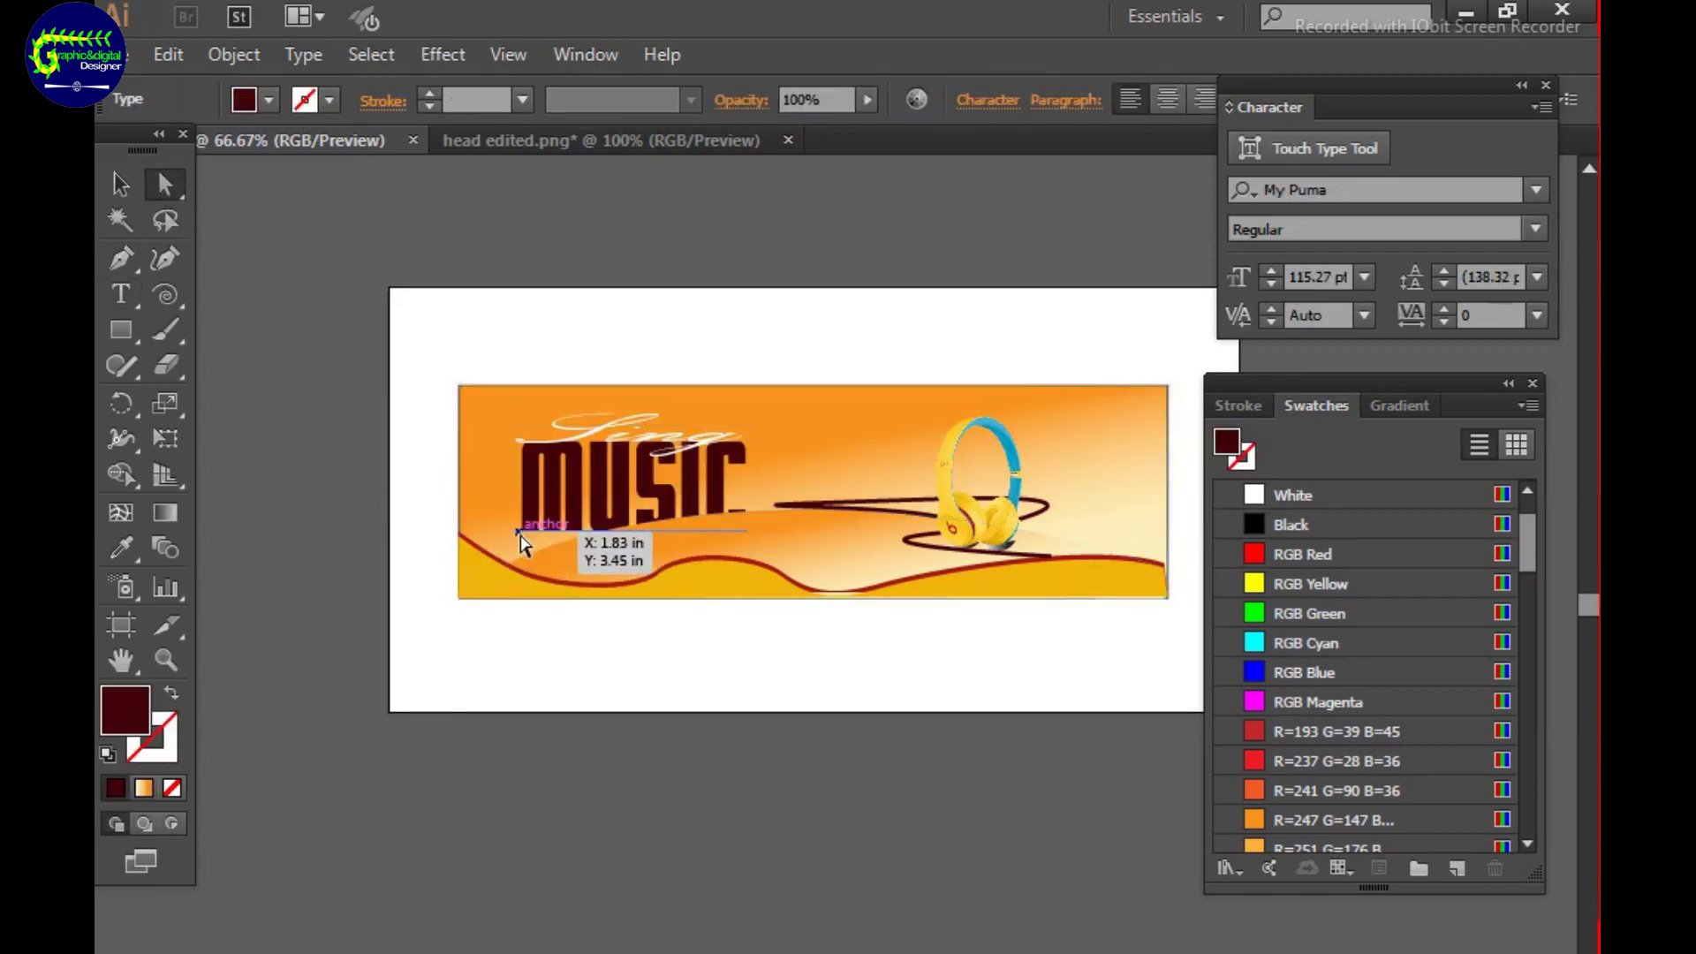
Tilt MUSIC counter-clockwise, move it left and down, then level and widen it.
key(v)
drag(776, 556, 713, 666)
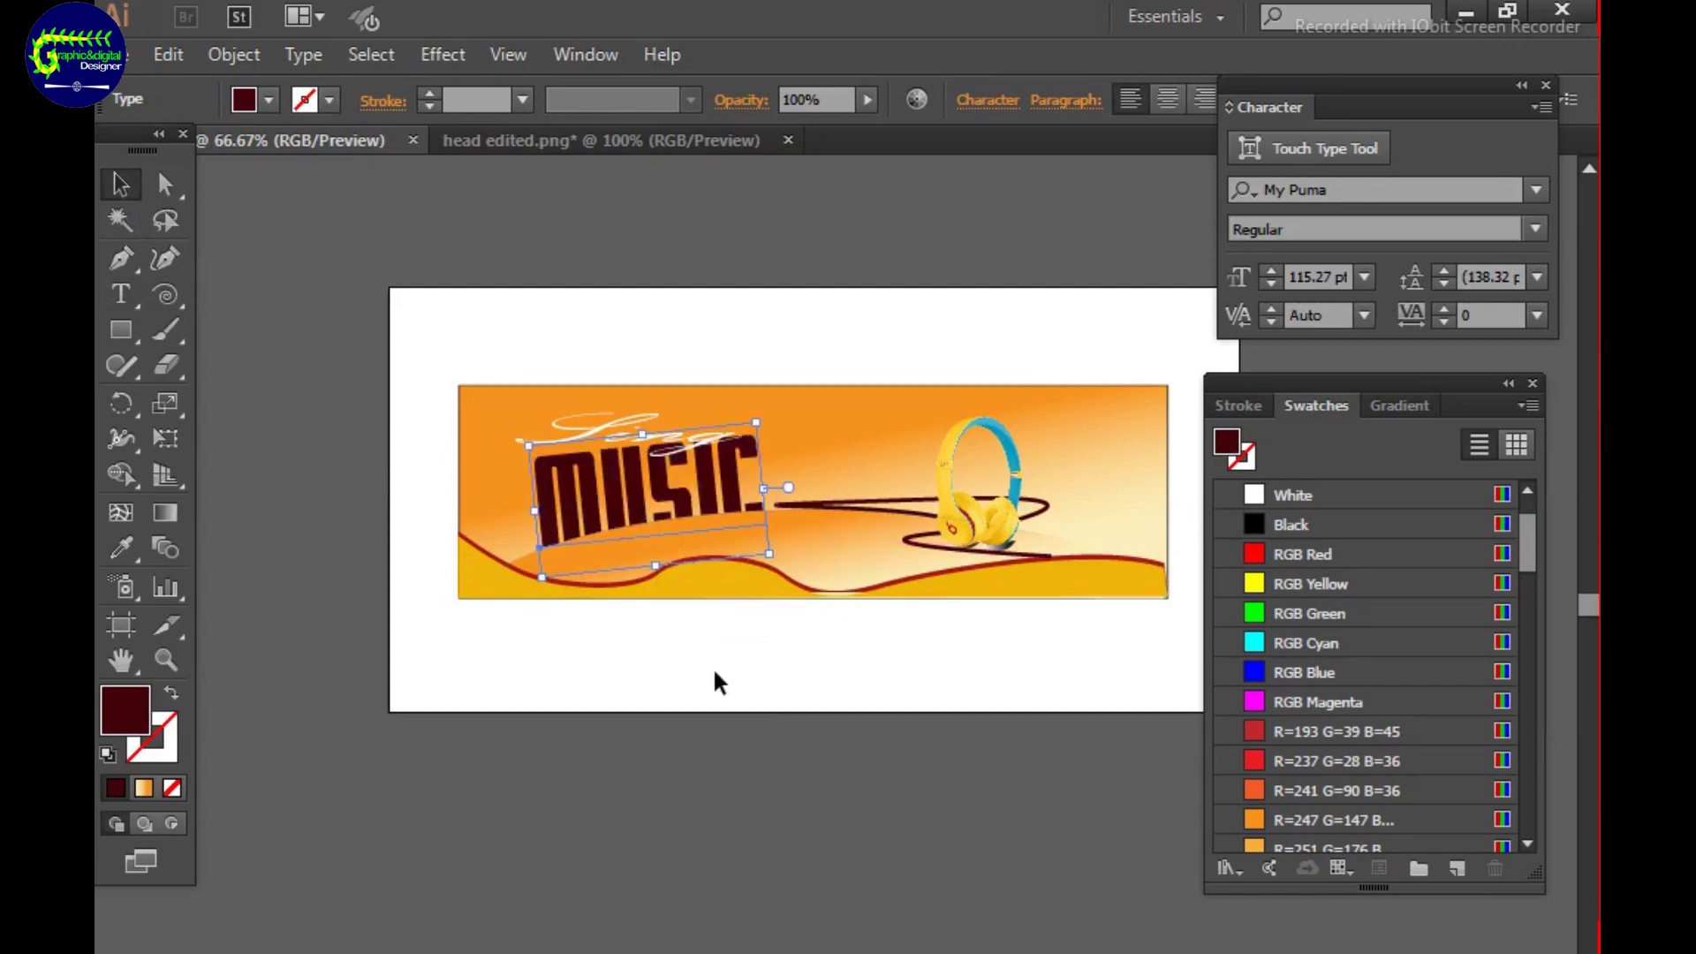
click(641, 659)
click(654, 495)
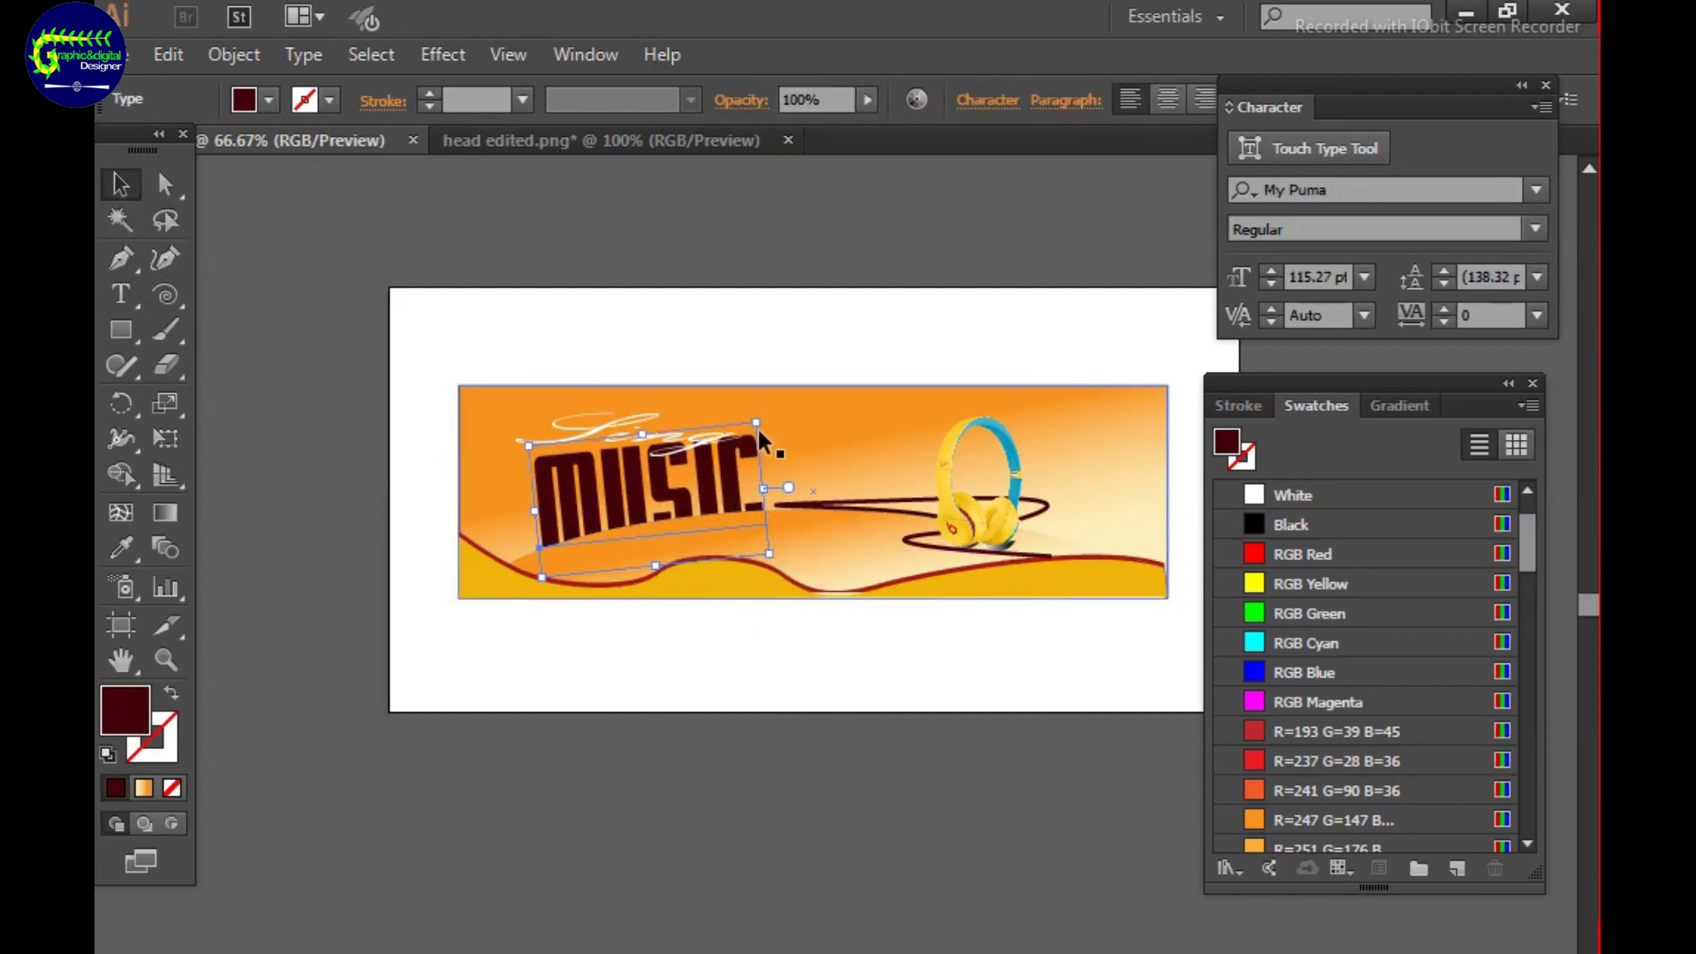
drag(751, 565, 661, 632)
click(661, 633)
drag(687, 506, 616, 516)
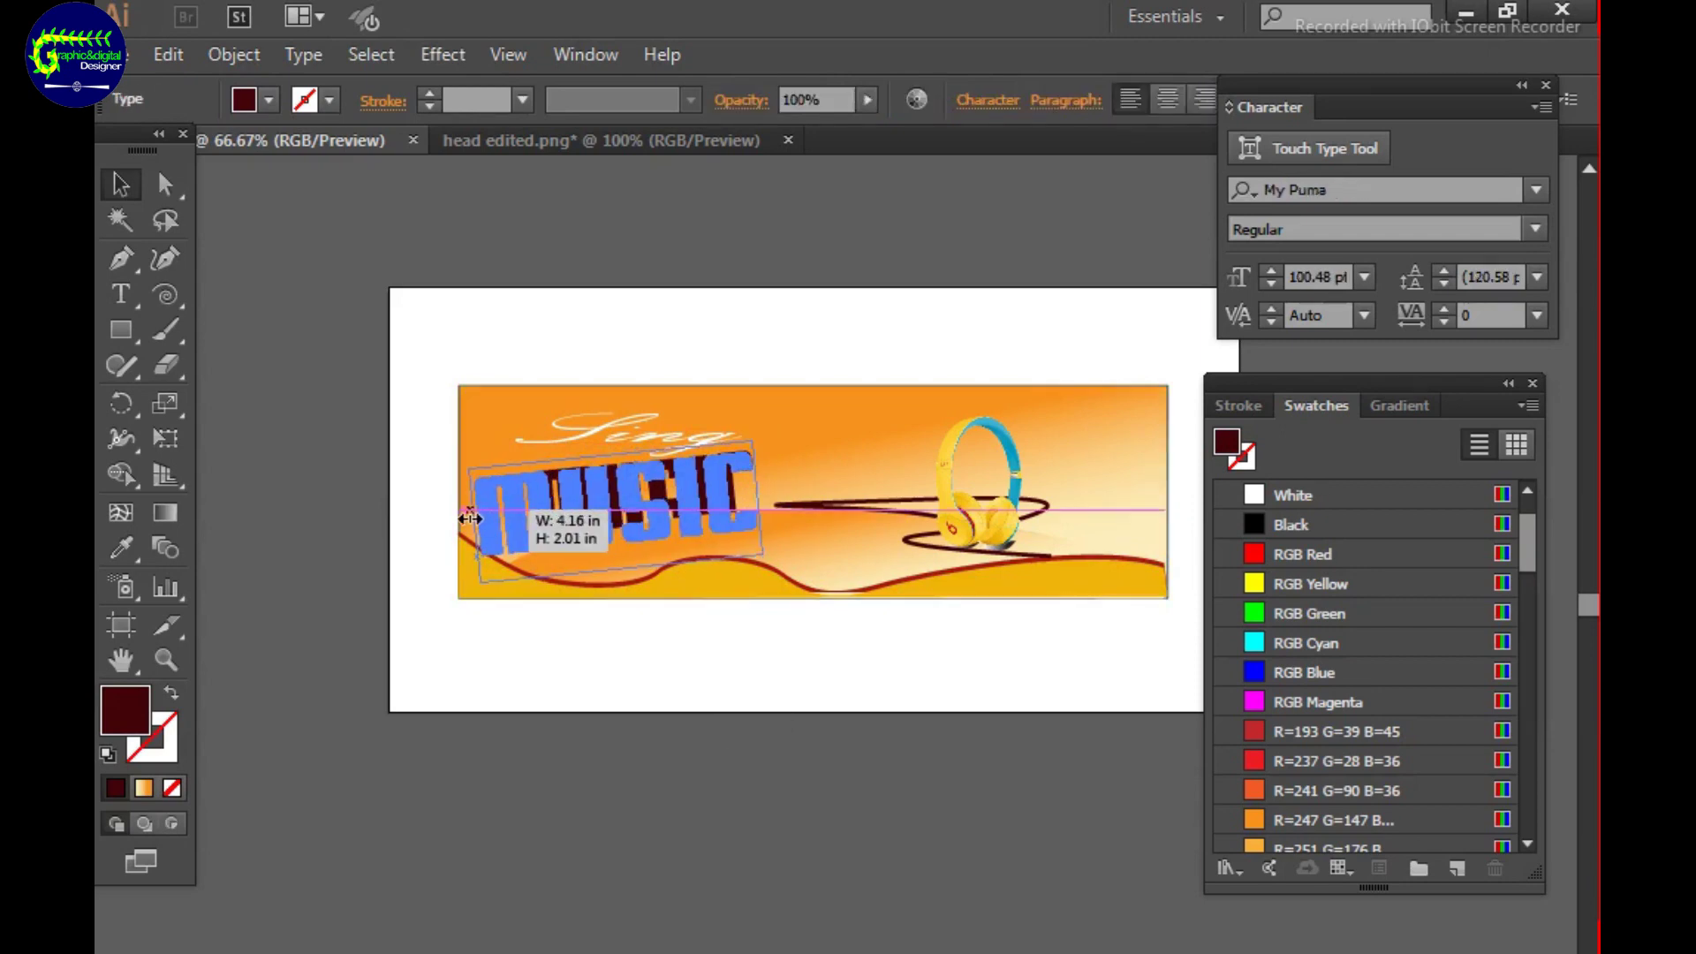
click(678, 683)
click(751, 497)
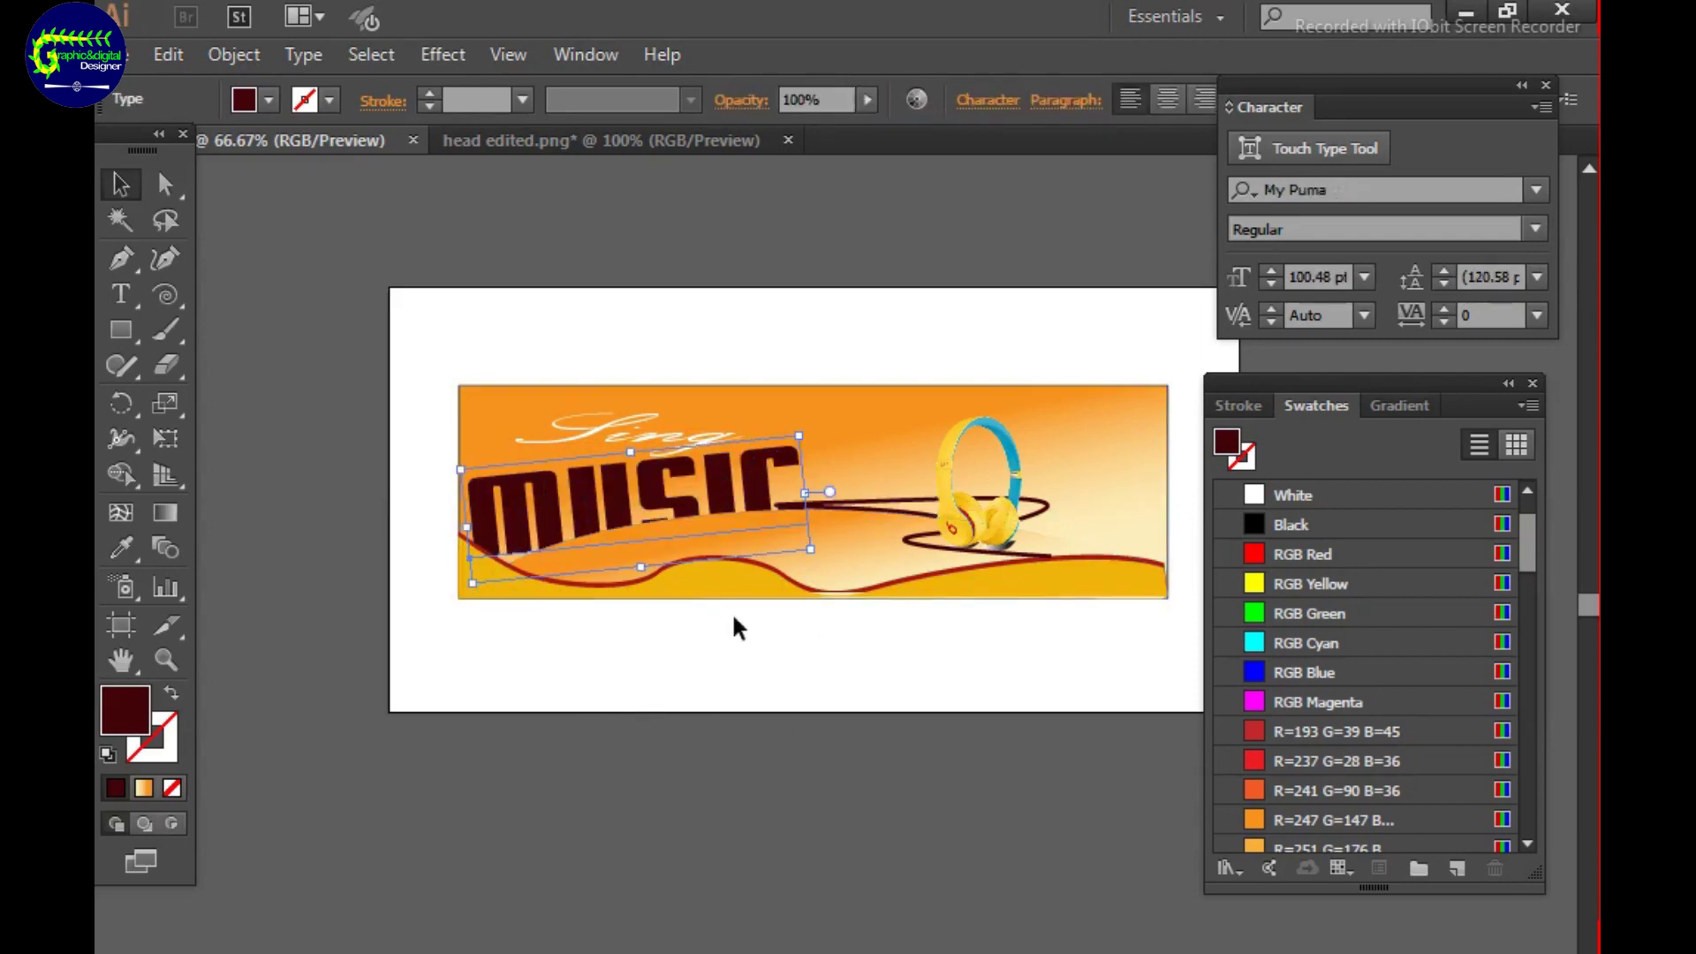
drag(765, 557, 825, 580)
Try Old English Text MT on Sing, then set it in Playbill with cyan fill.
click(720, 771)
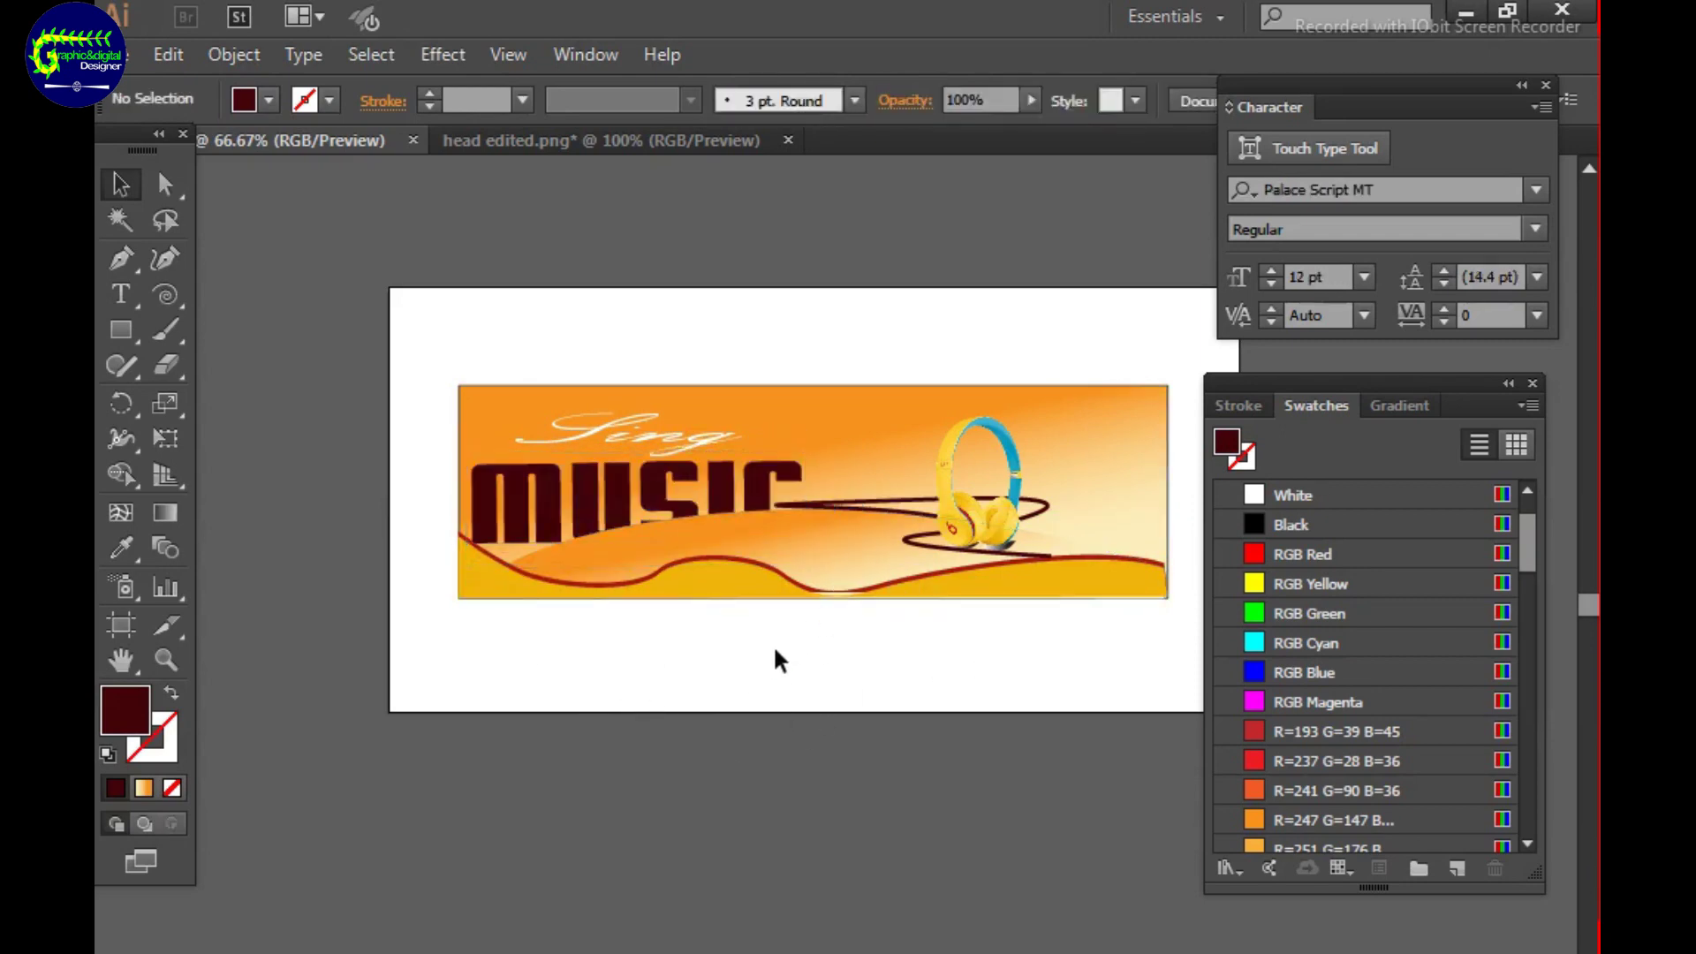
click(632, 421)
click(1537, 189)
click(1148, 359)
click(1537, 189)
click(1412, 642)
click(1305, 642)
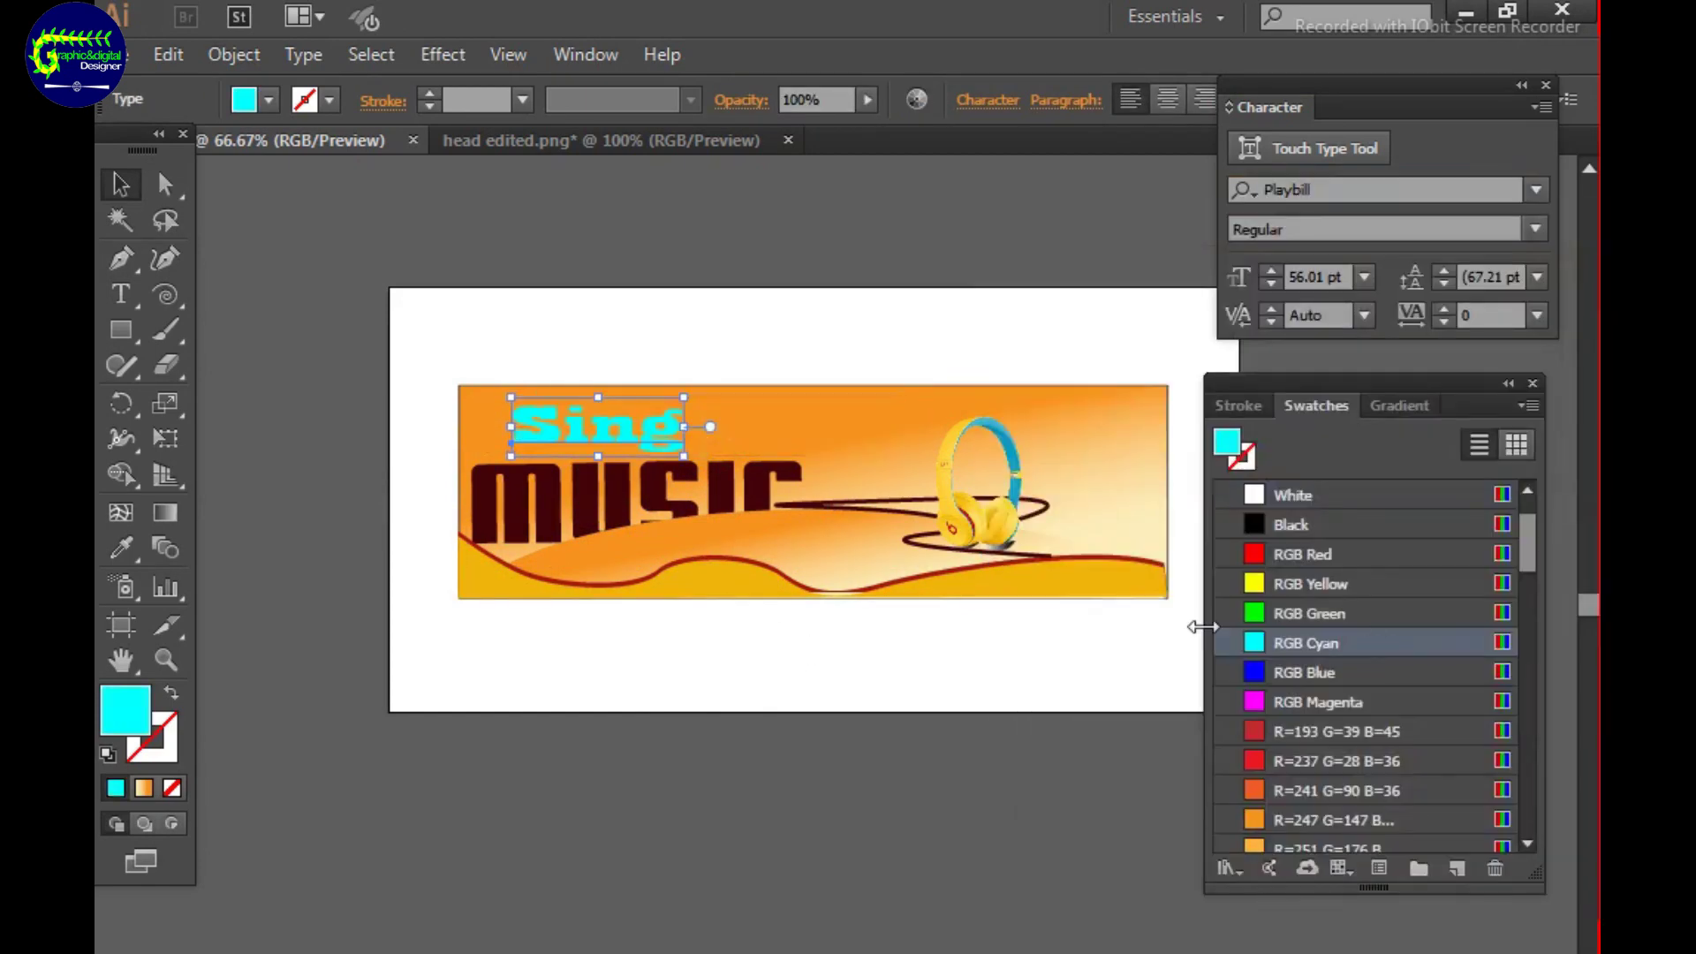
click(789, 689)
Fill Sing with white and move it slightly right.
click(622, 435)
click(1292, 495)
click(719, 681)
drag(535, 427, 551, 427)
click(777, 781)
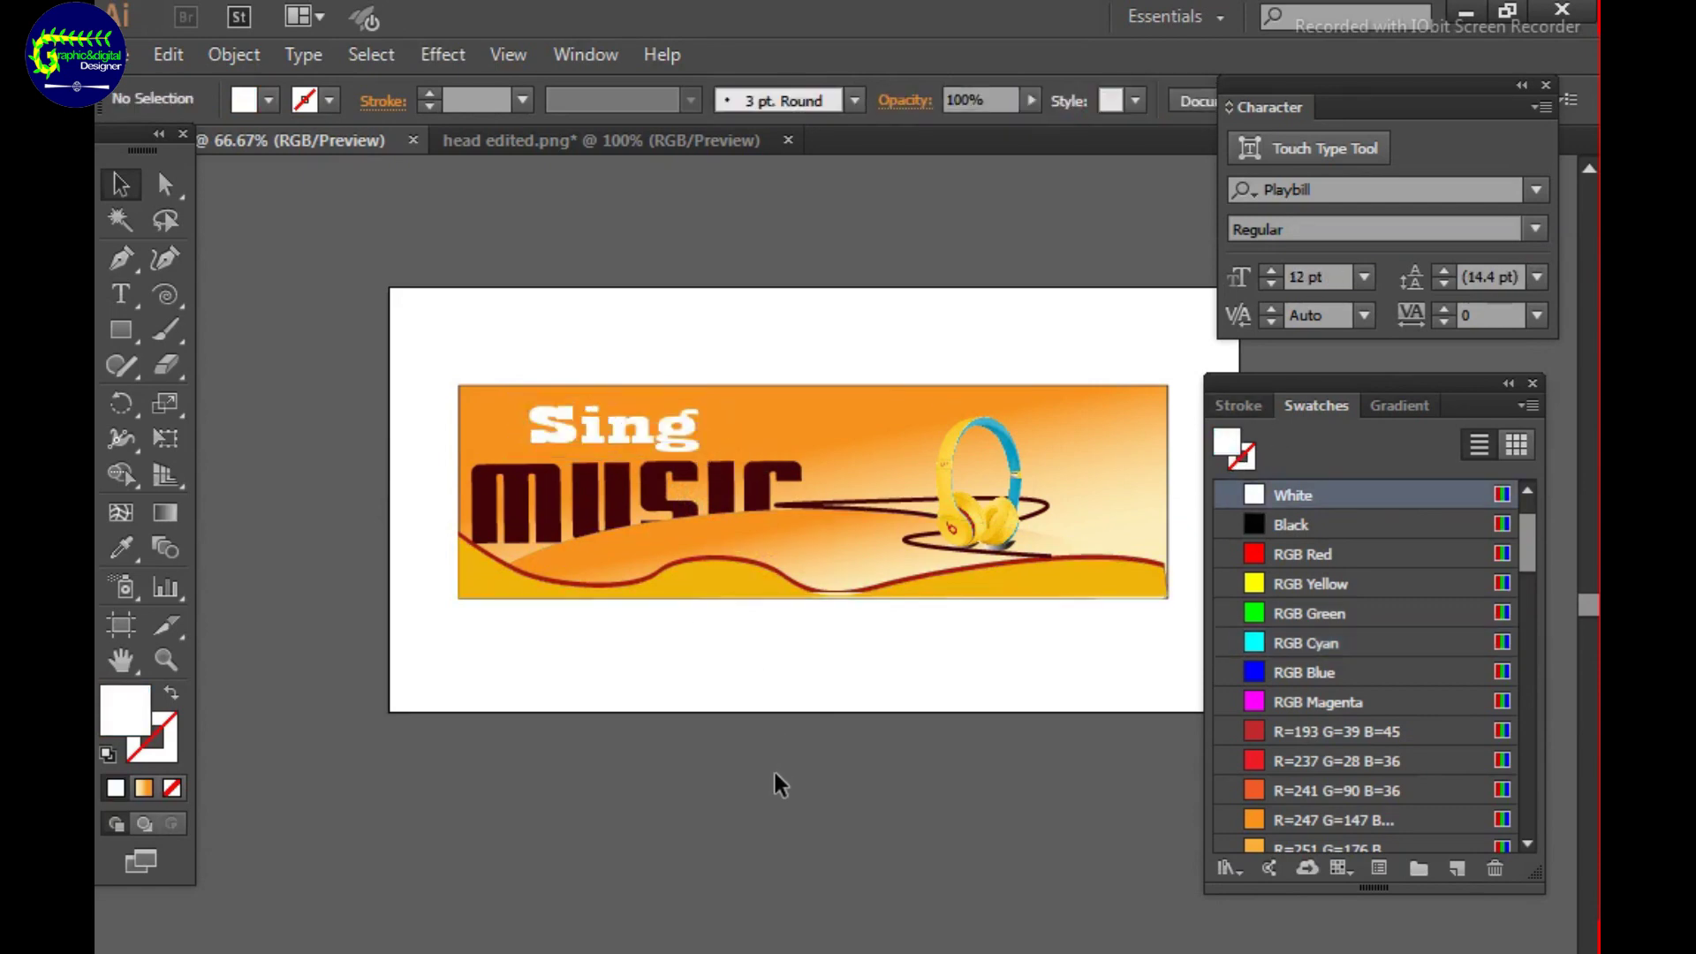
Set the orange banner rectangle's stroke to [None].
click(637, 386)
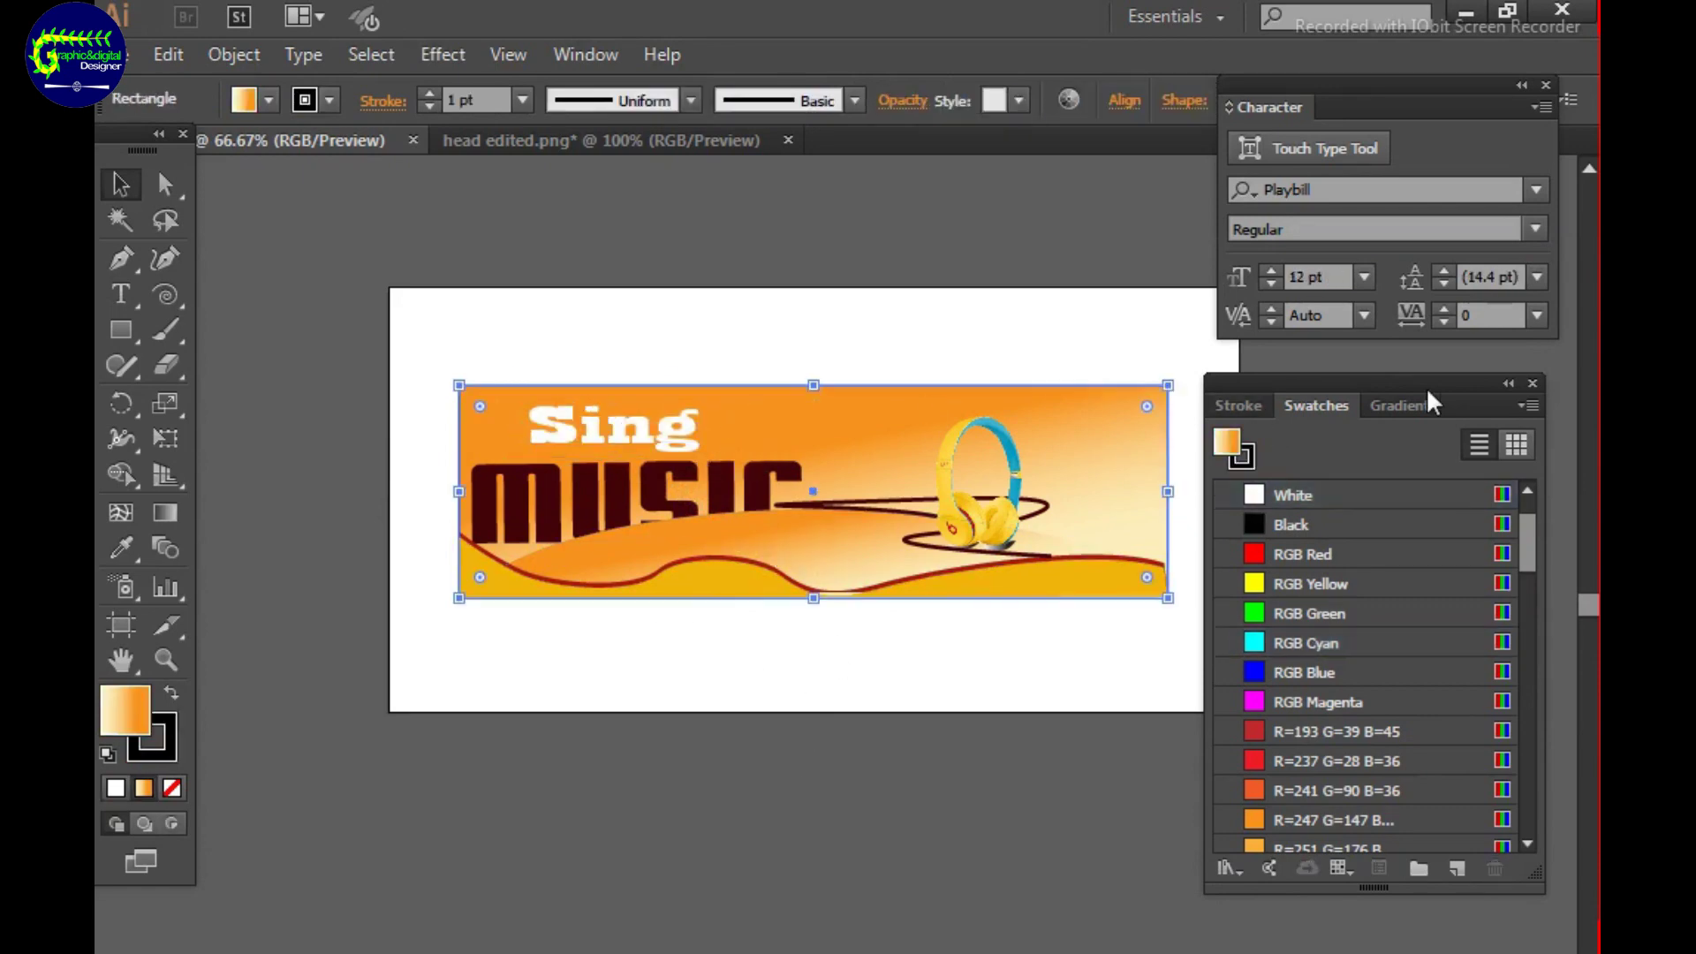
scroll(1299, 530, up, 2)
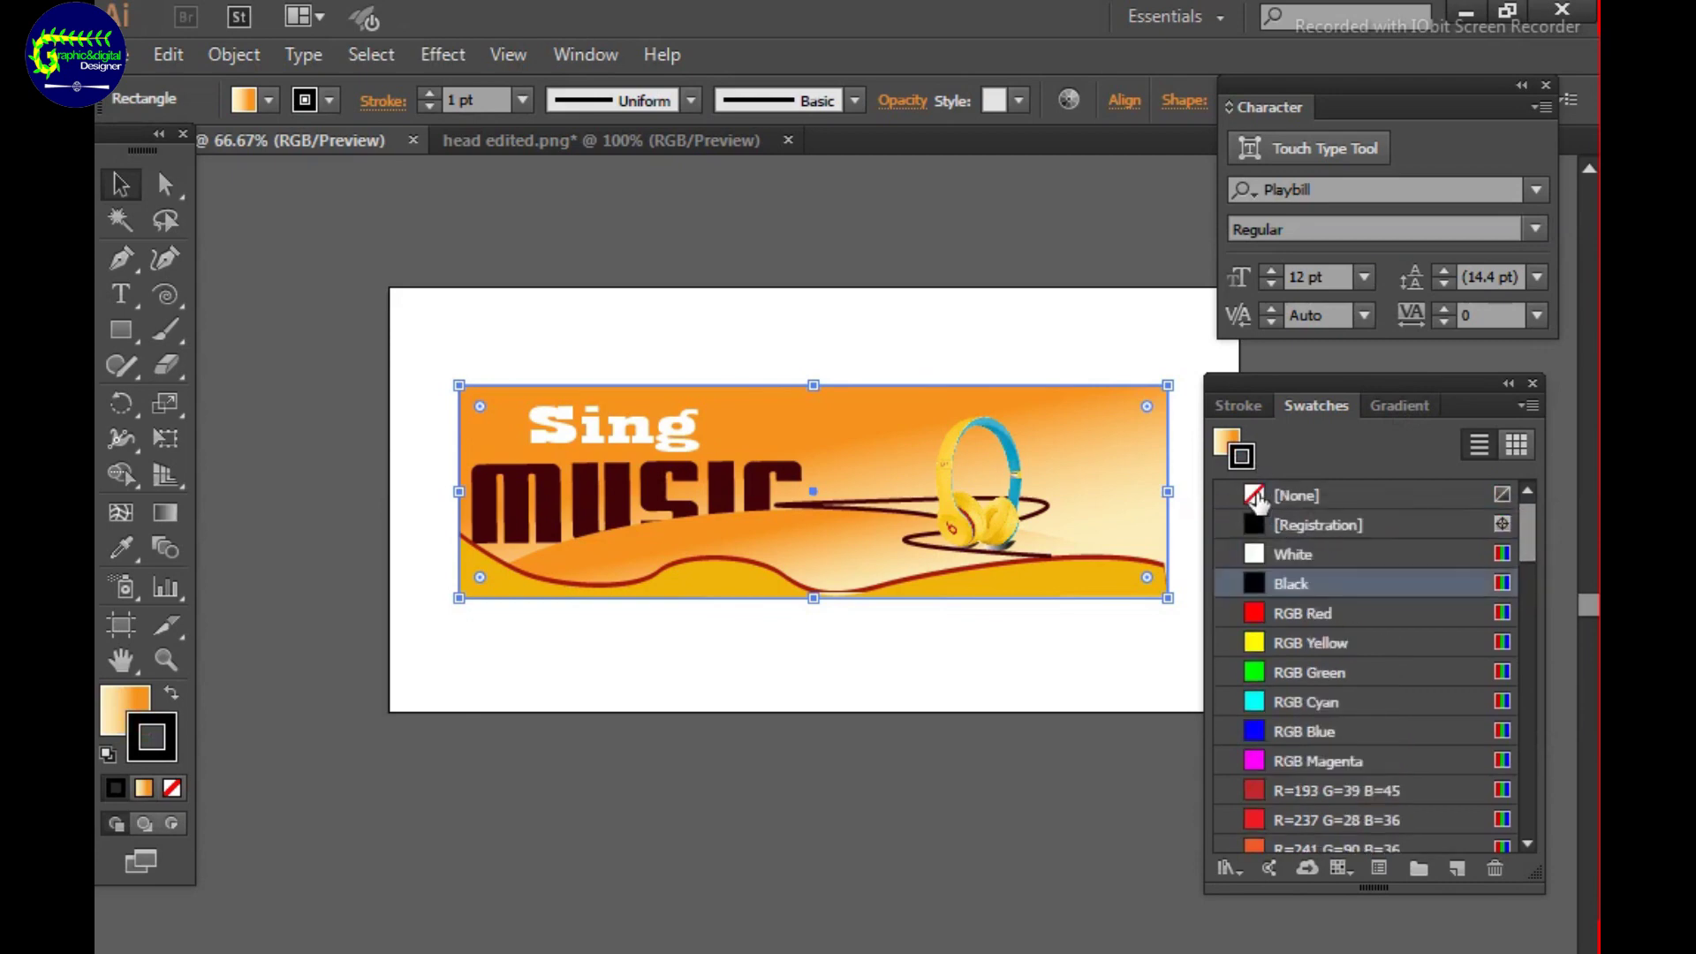
click(1294, 495)
click(828, 638)
Lock all the banner objects with Object > Lock.
drag(408, 335, 1052, 655)
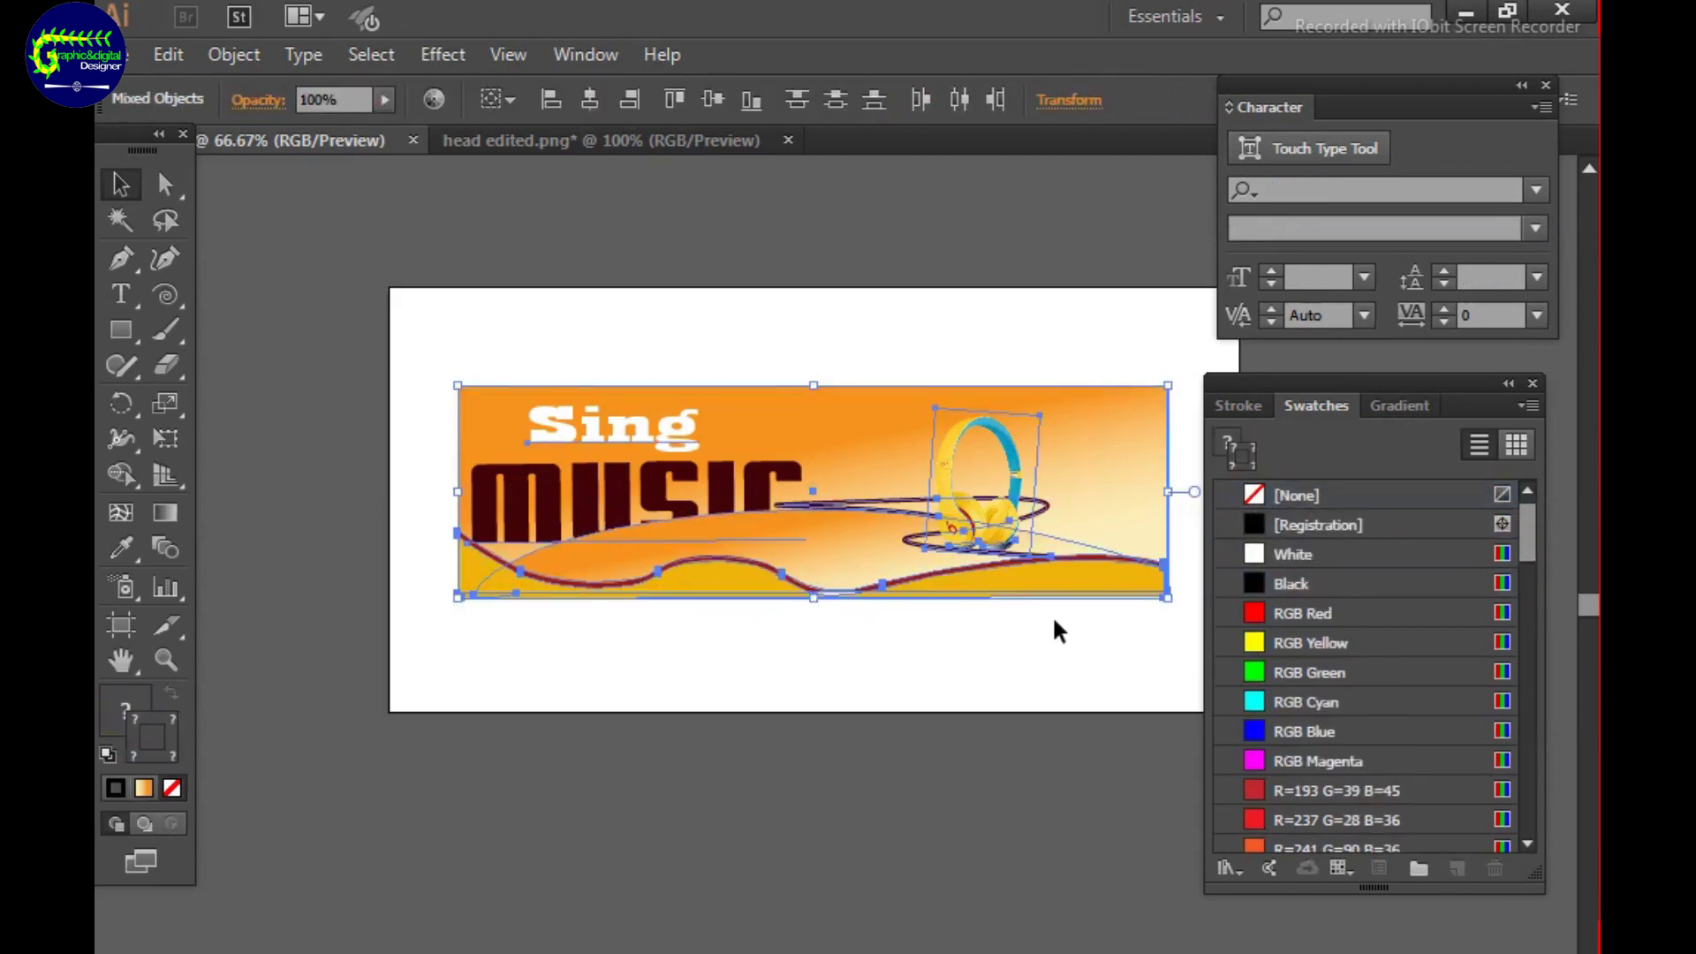
click(234, 54)
click(357, 320)
key(ctrl+minus)
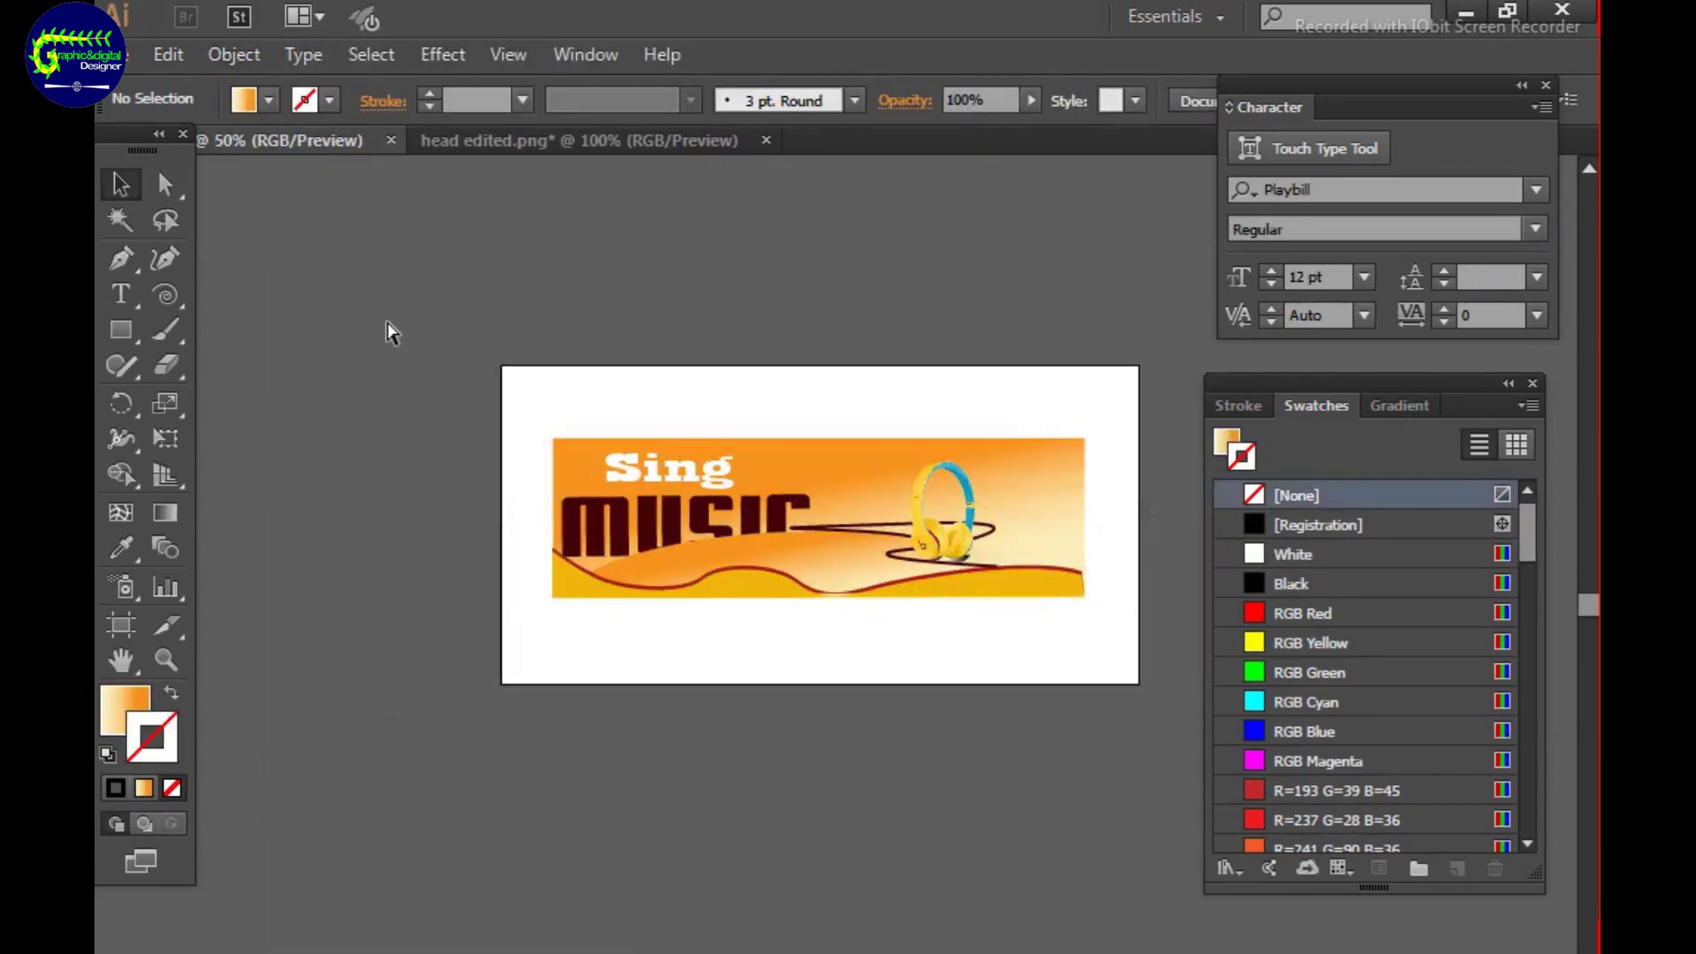
key(ctrl+plus)
key(ctrl+plus)
key(ctrl+minus)
key(ctrl+minus)
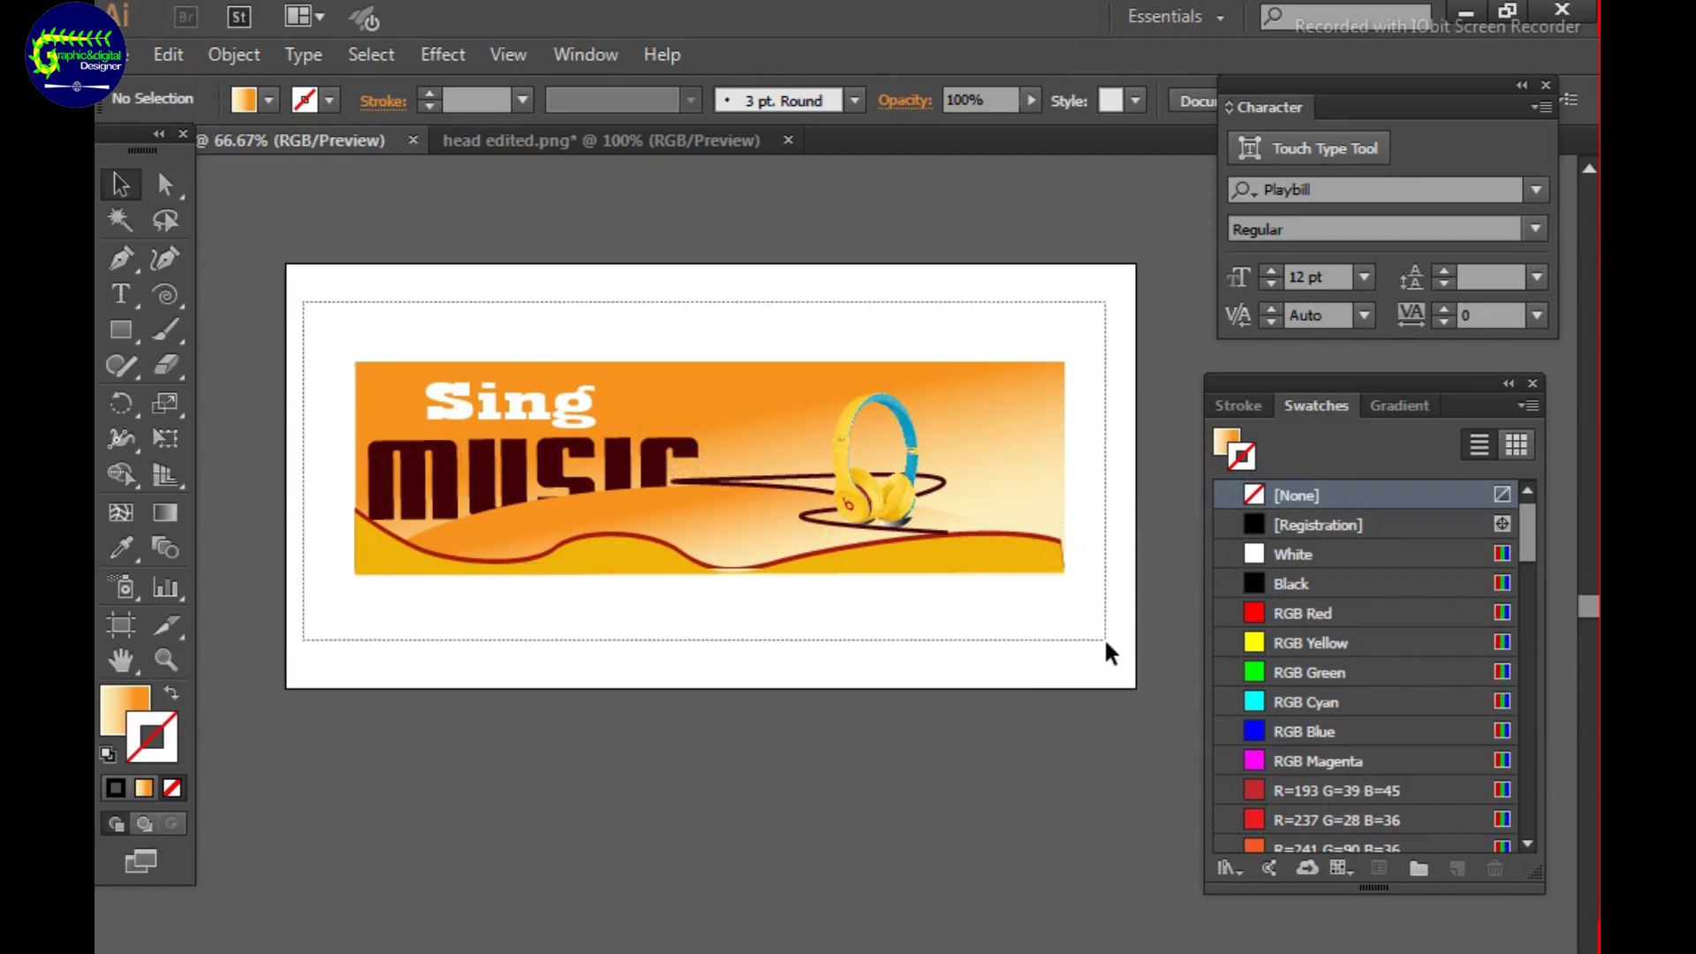
Unlock all banner objects and leave nothing selected.
click(234, 54)
click(424, 226)
click(329, 331)
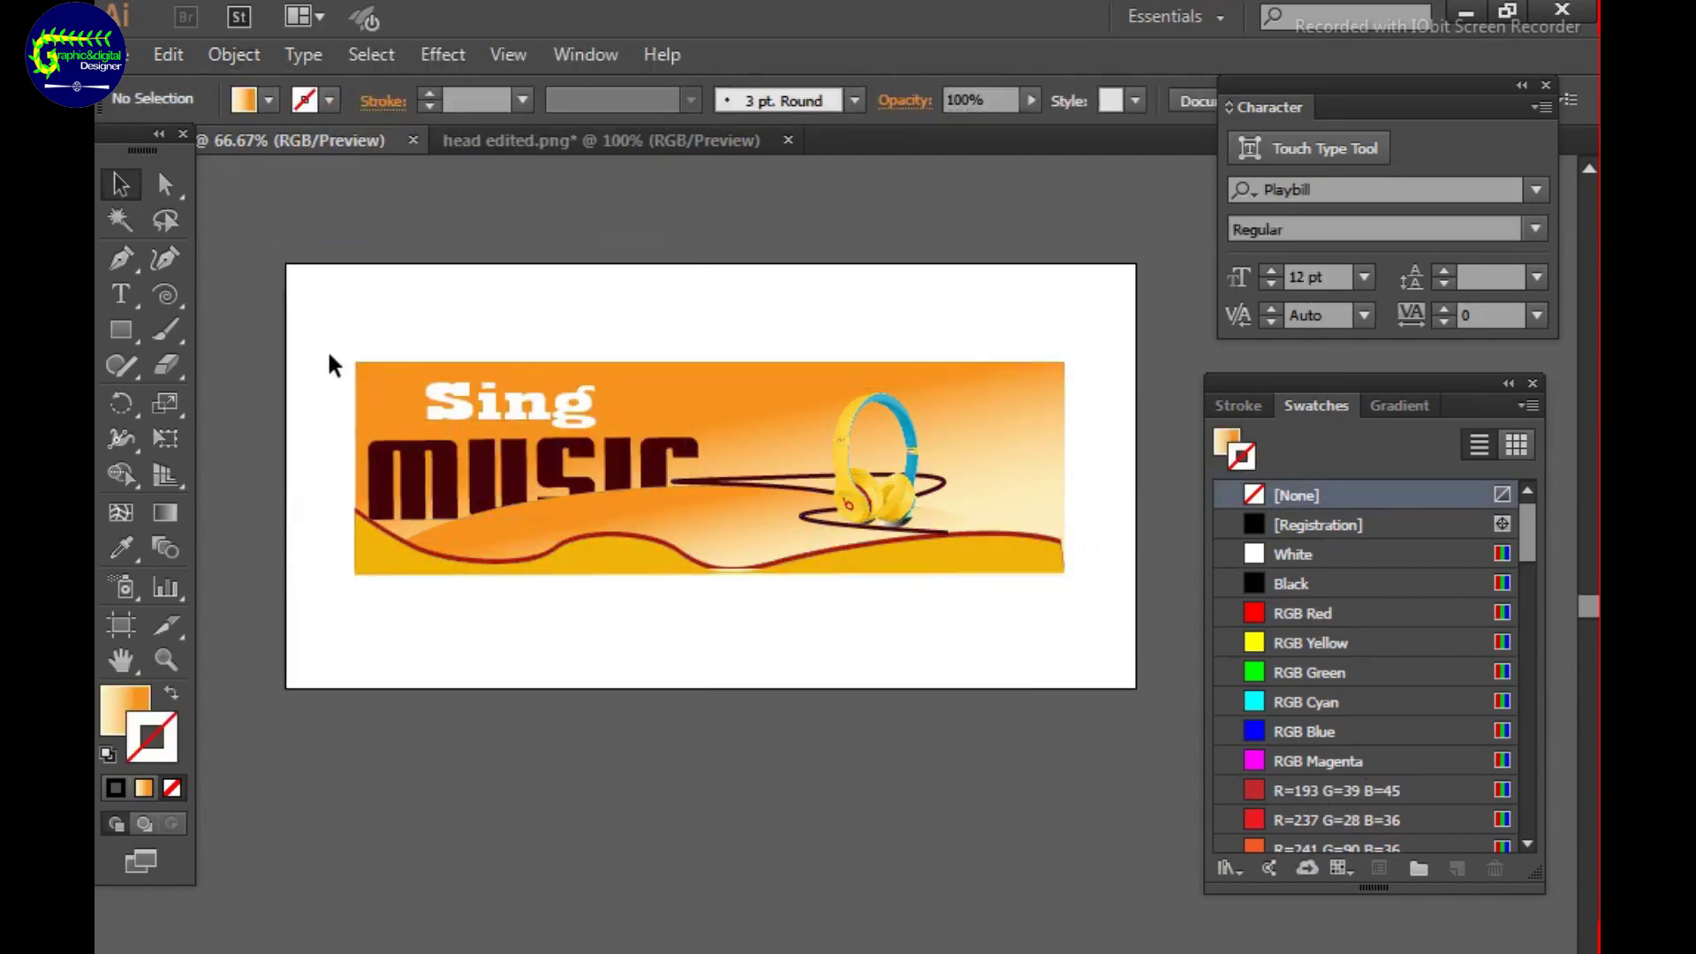
drag(327, 353, 1087, 622)
click(887, 634)
click(120, 329)
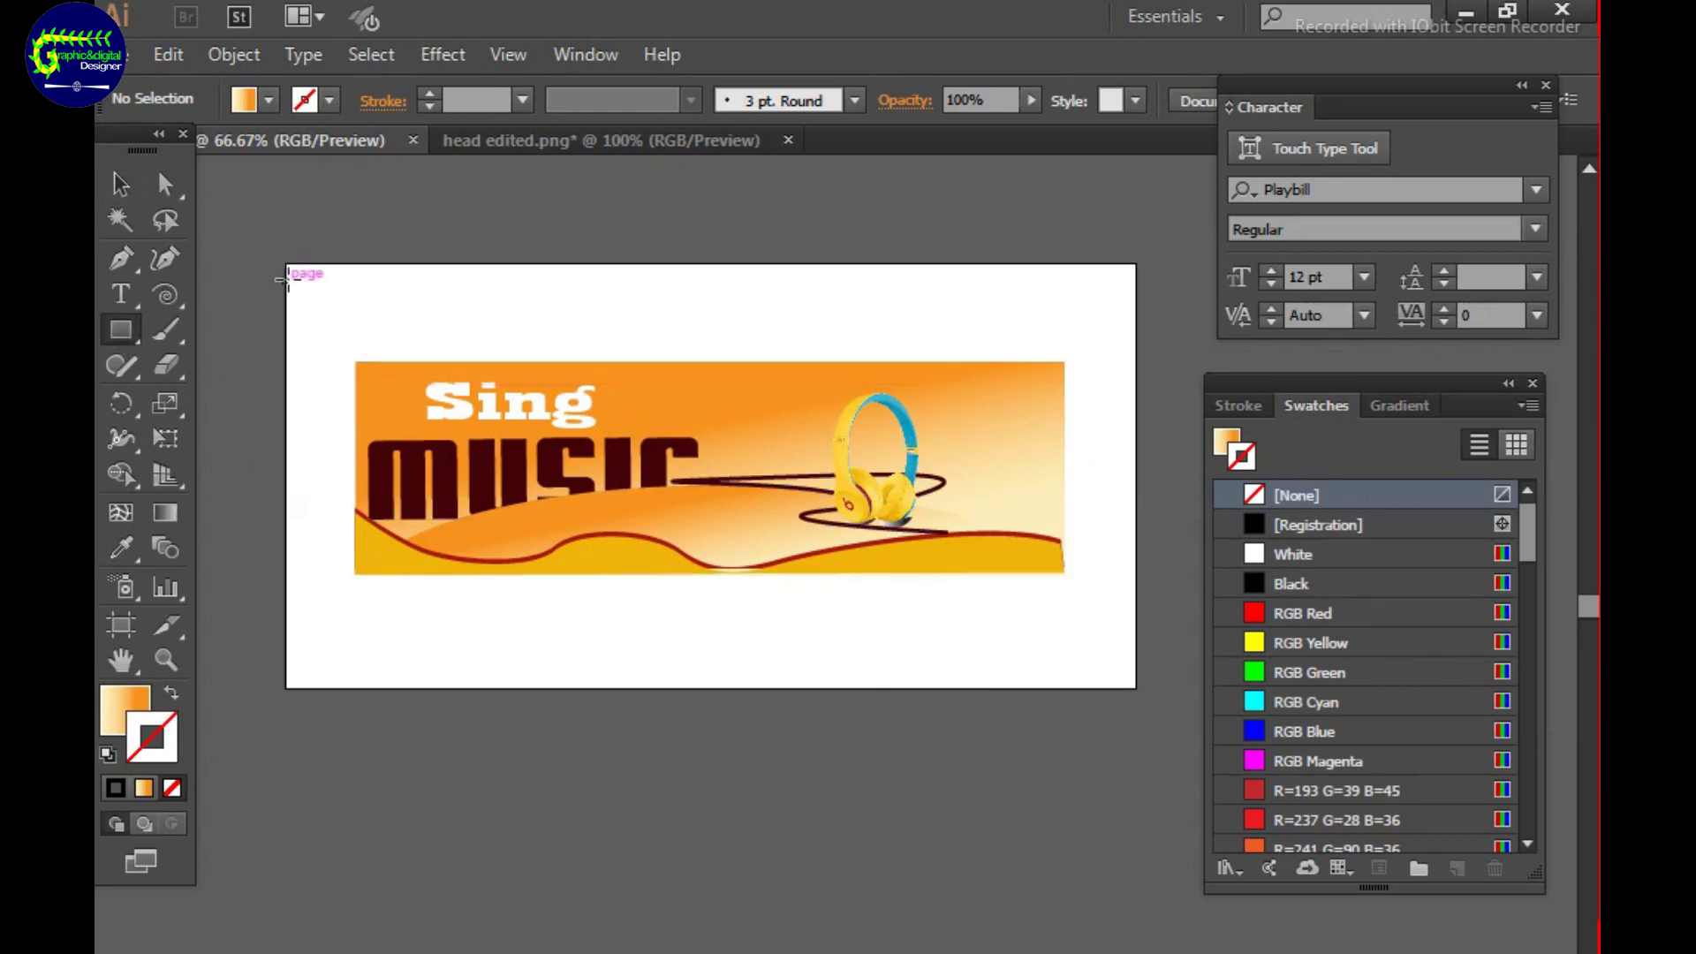
Draw an artboard-sized rectangle with a yellow-ended gradient fill and send it behind the banner.
drag(285, 265, 1136, 688)
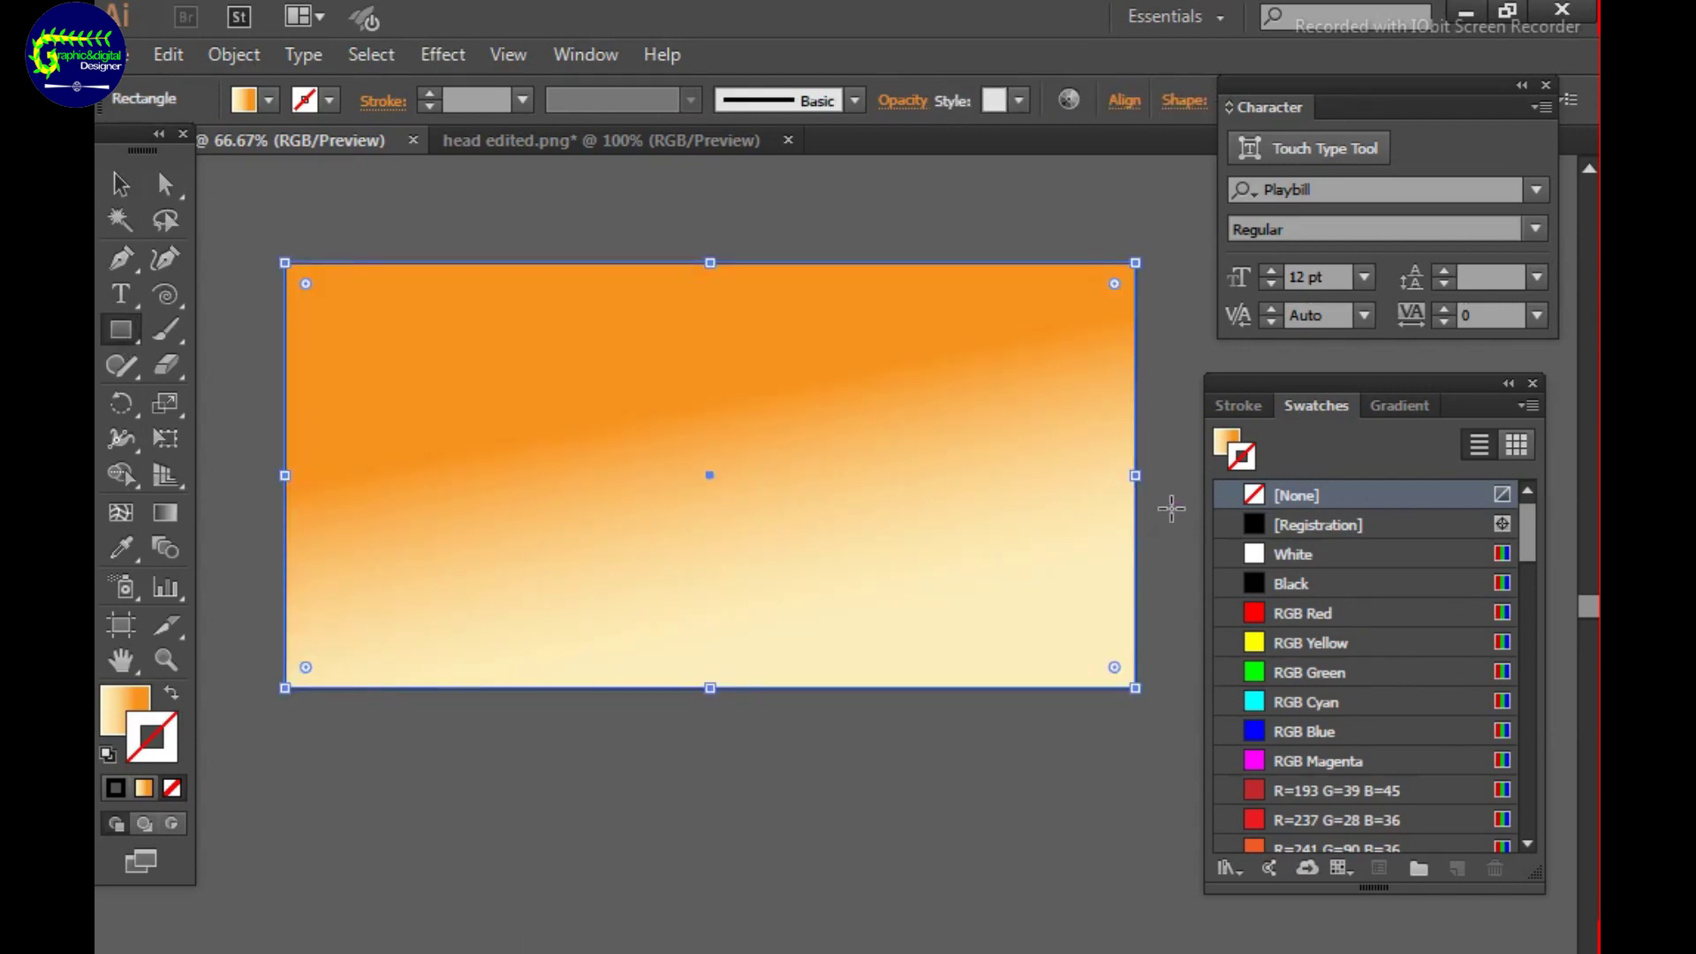
key(x)
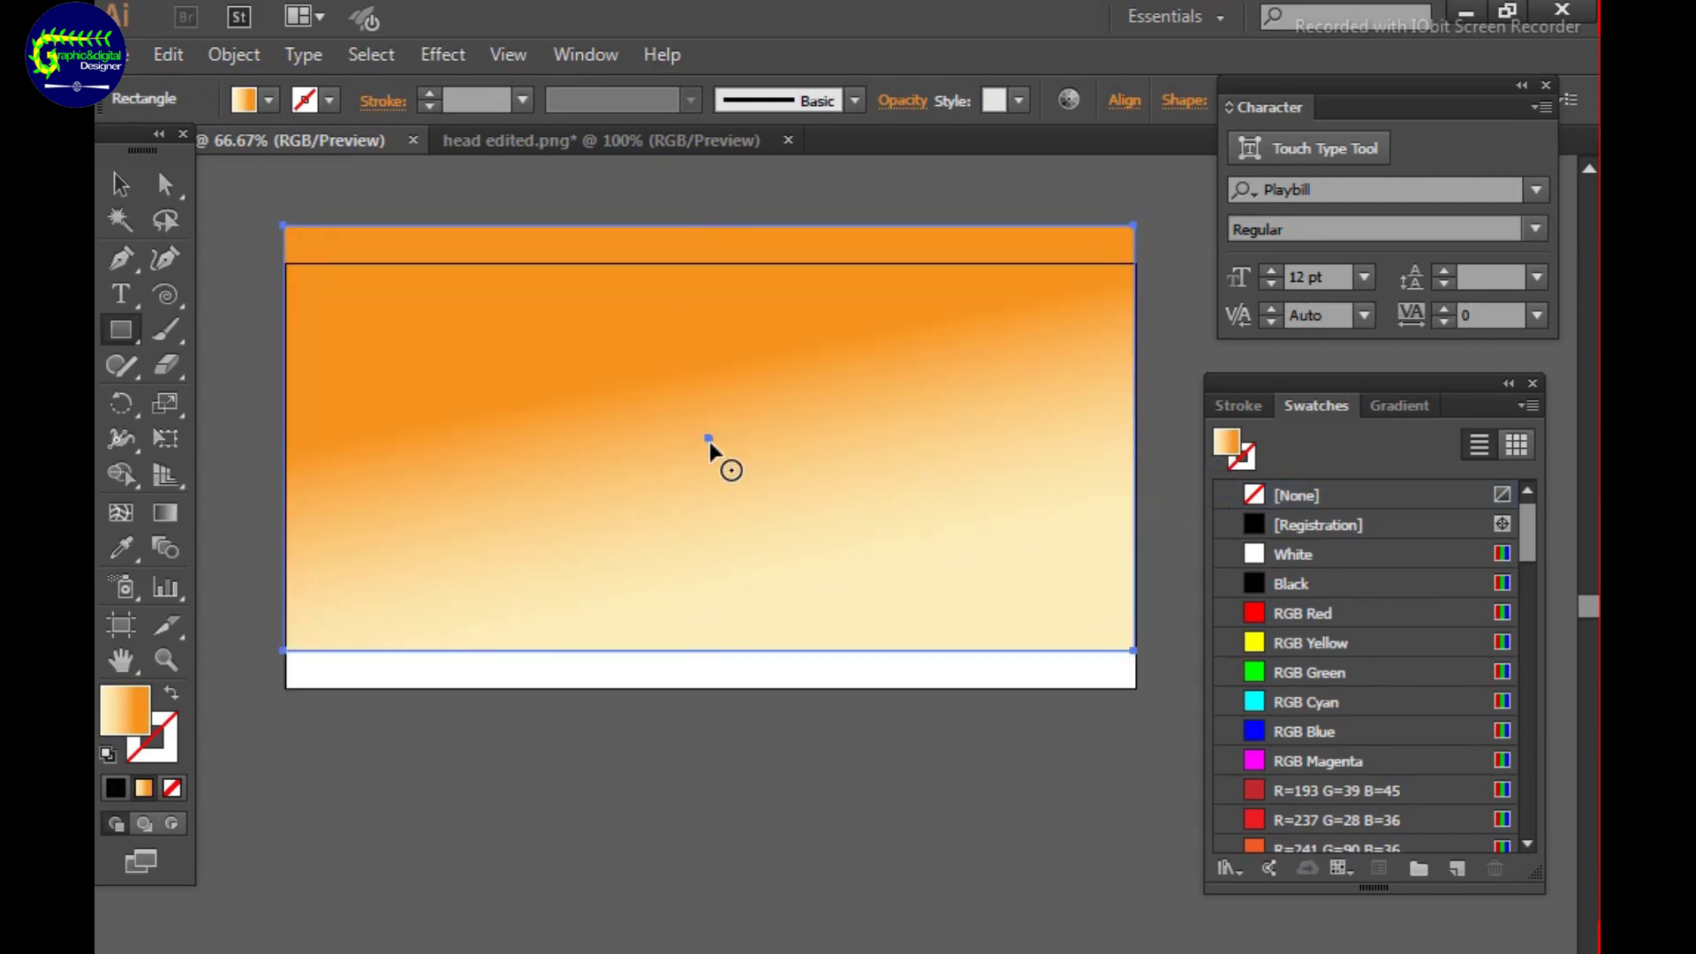
key(ctrl+F9)
click(1400, 777)
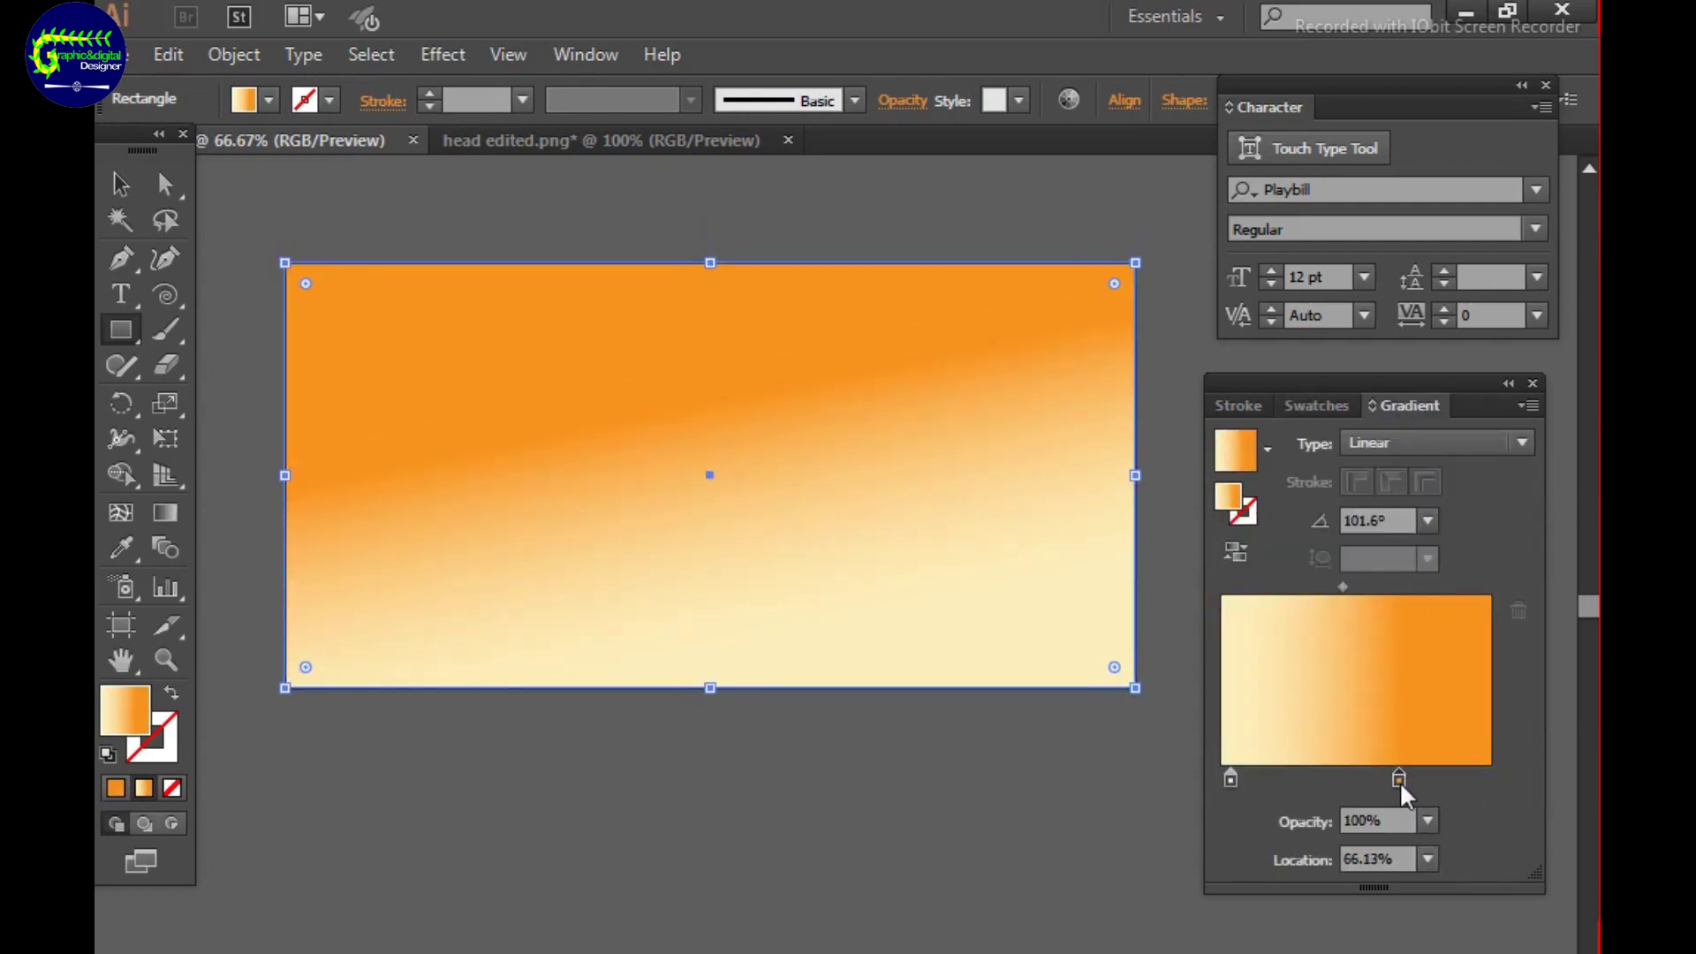
double_click(1400, 778)
click(1372, 402)
key(ctrl+shift+bracketleft)
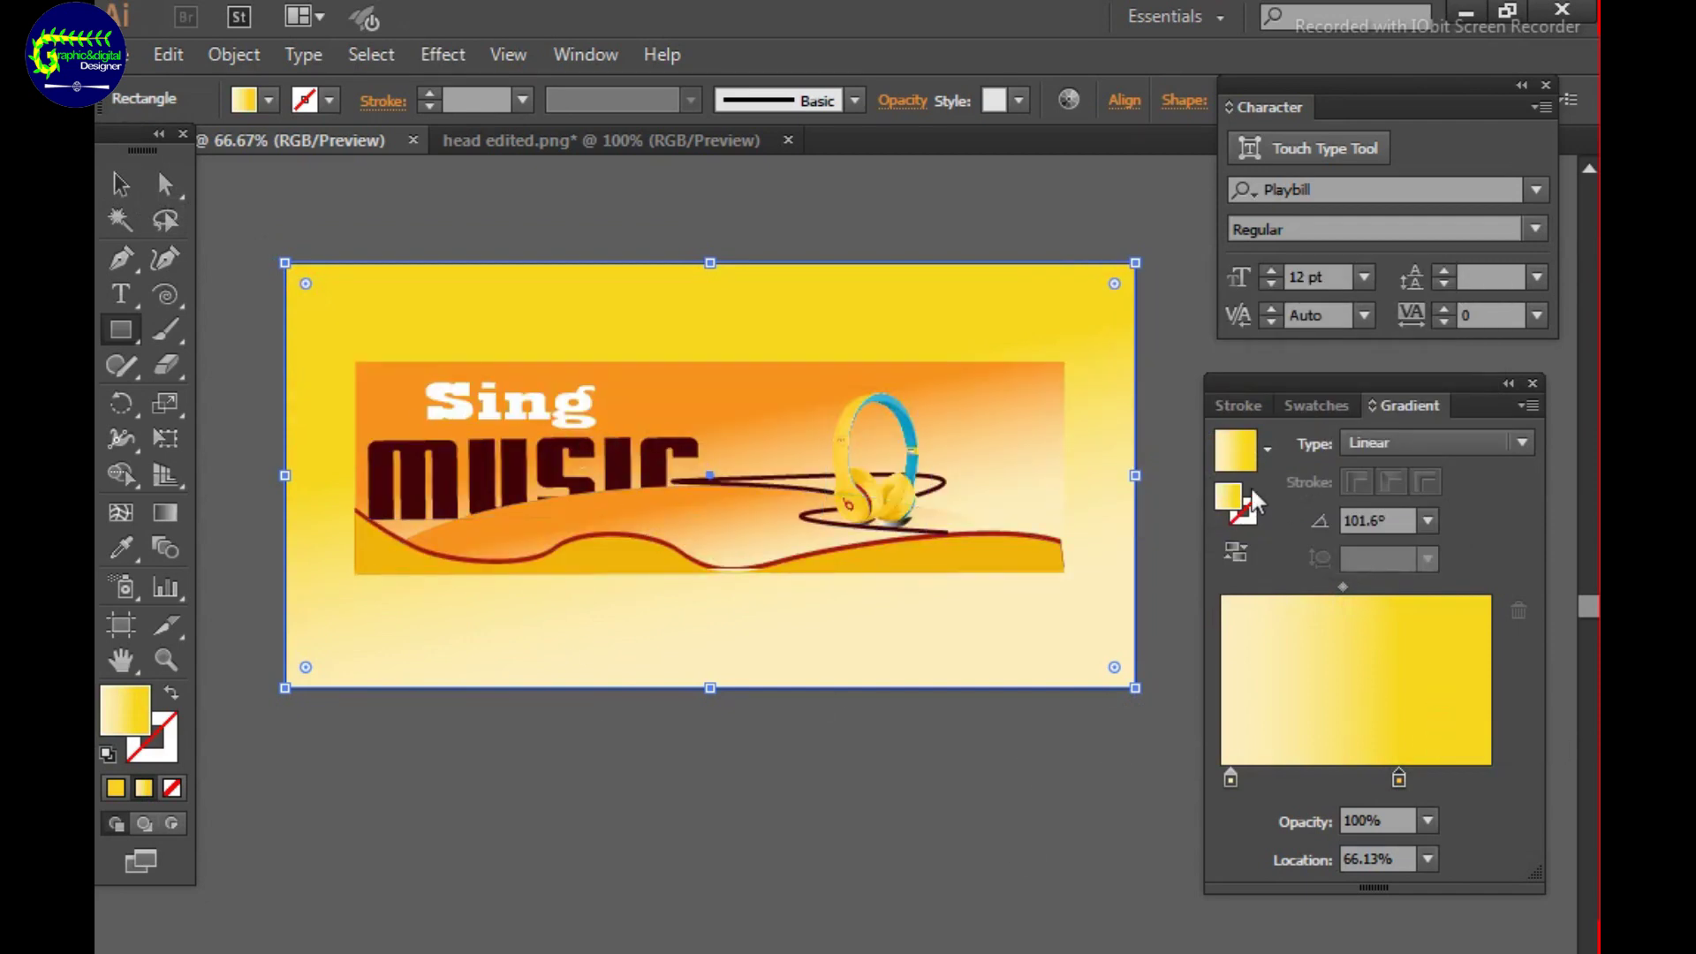
Shift the right gradient stop's colour toward bright yellow, then deselect the background.
double_click(1399, 777)
click(1344, 449)
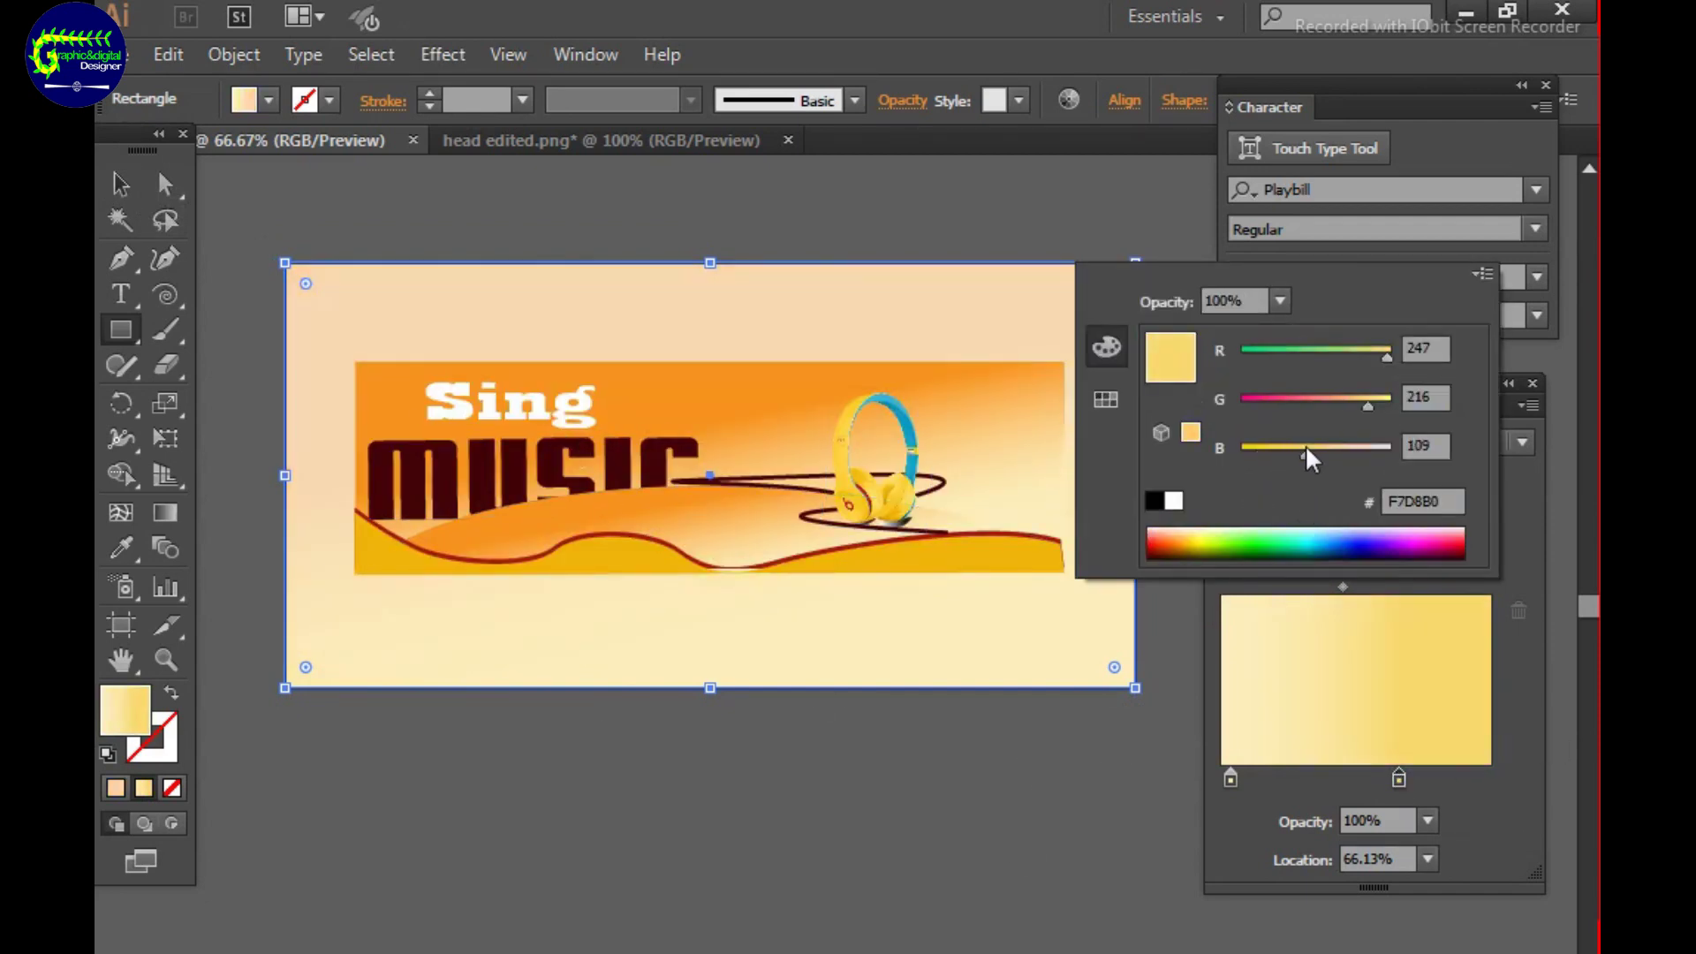
drag(1305, 444, 1276, 444)
mouse_move(1367, 399)
mouse_down()
mouse_move(1340, 398)
mouse_move(1385, 415)
mouse_up()
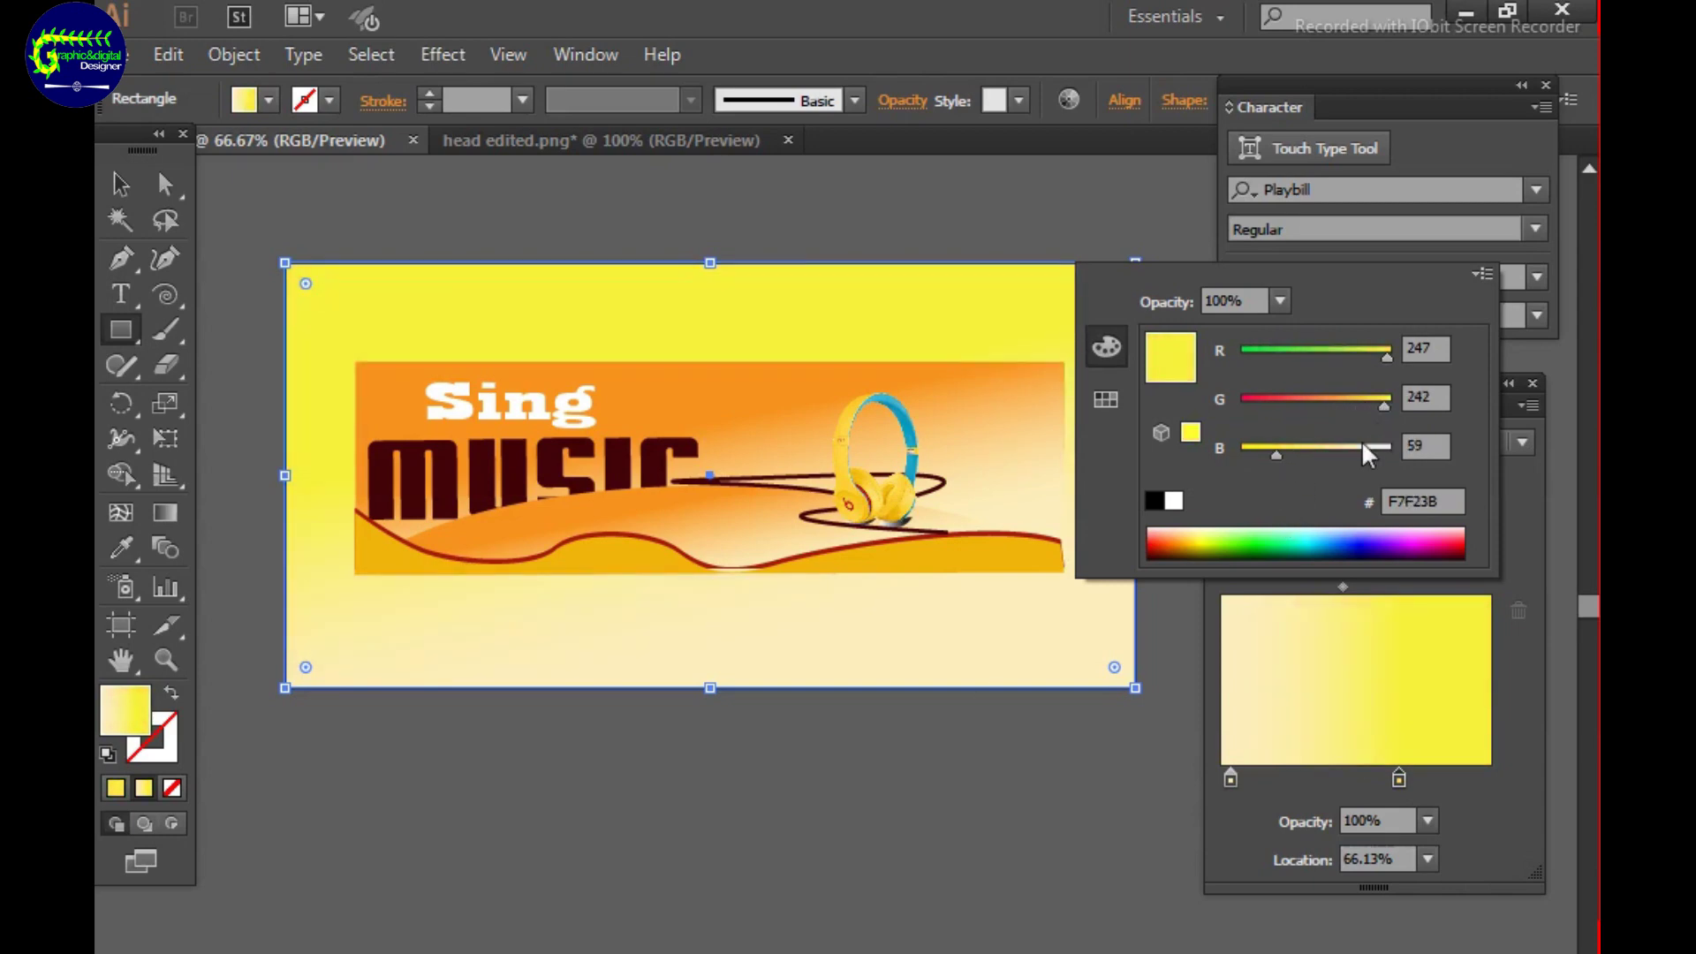
click(291, 186)
key(v)
click(291, 186)
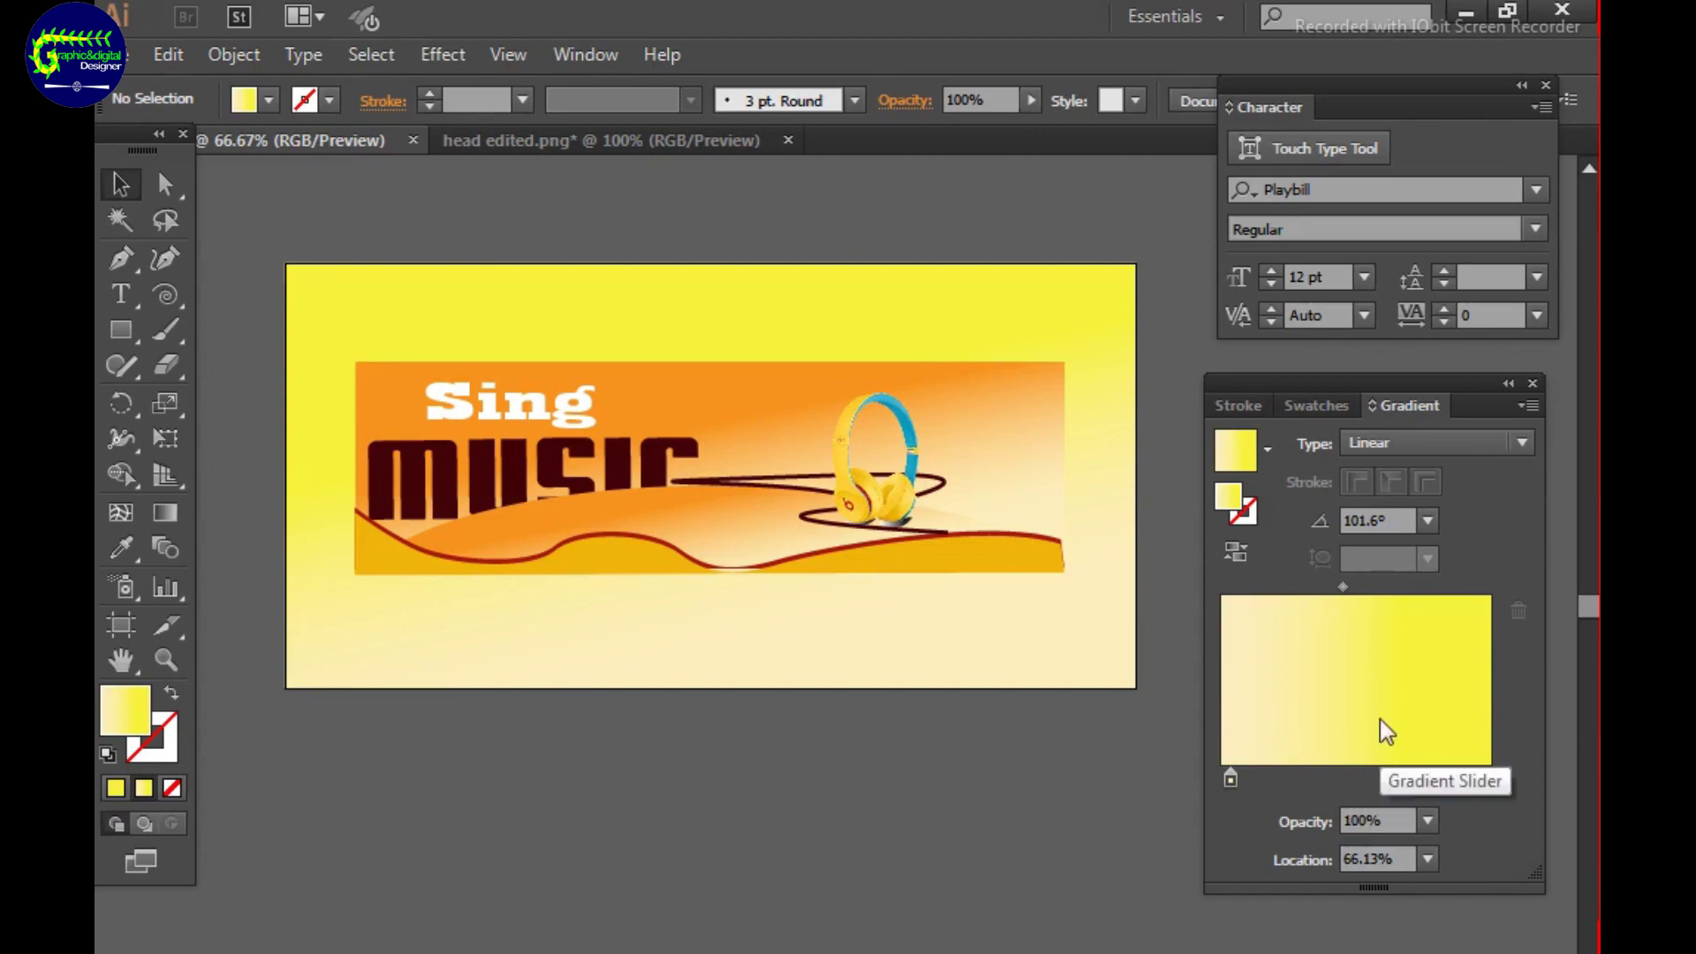
Reposition the gradient stops to widen the cream-to-yellow blend across the background.
click(1268, 450)
drag(1398, 777, 1488, 777)
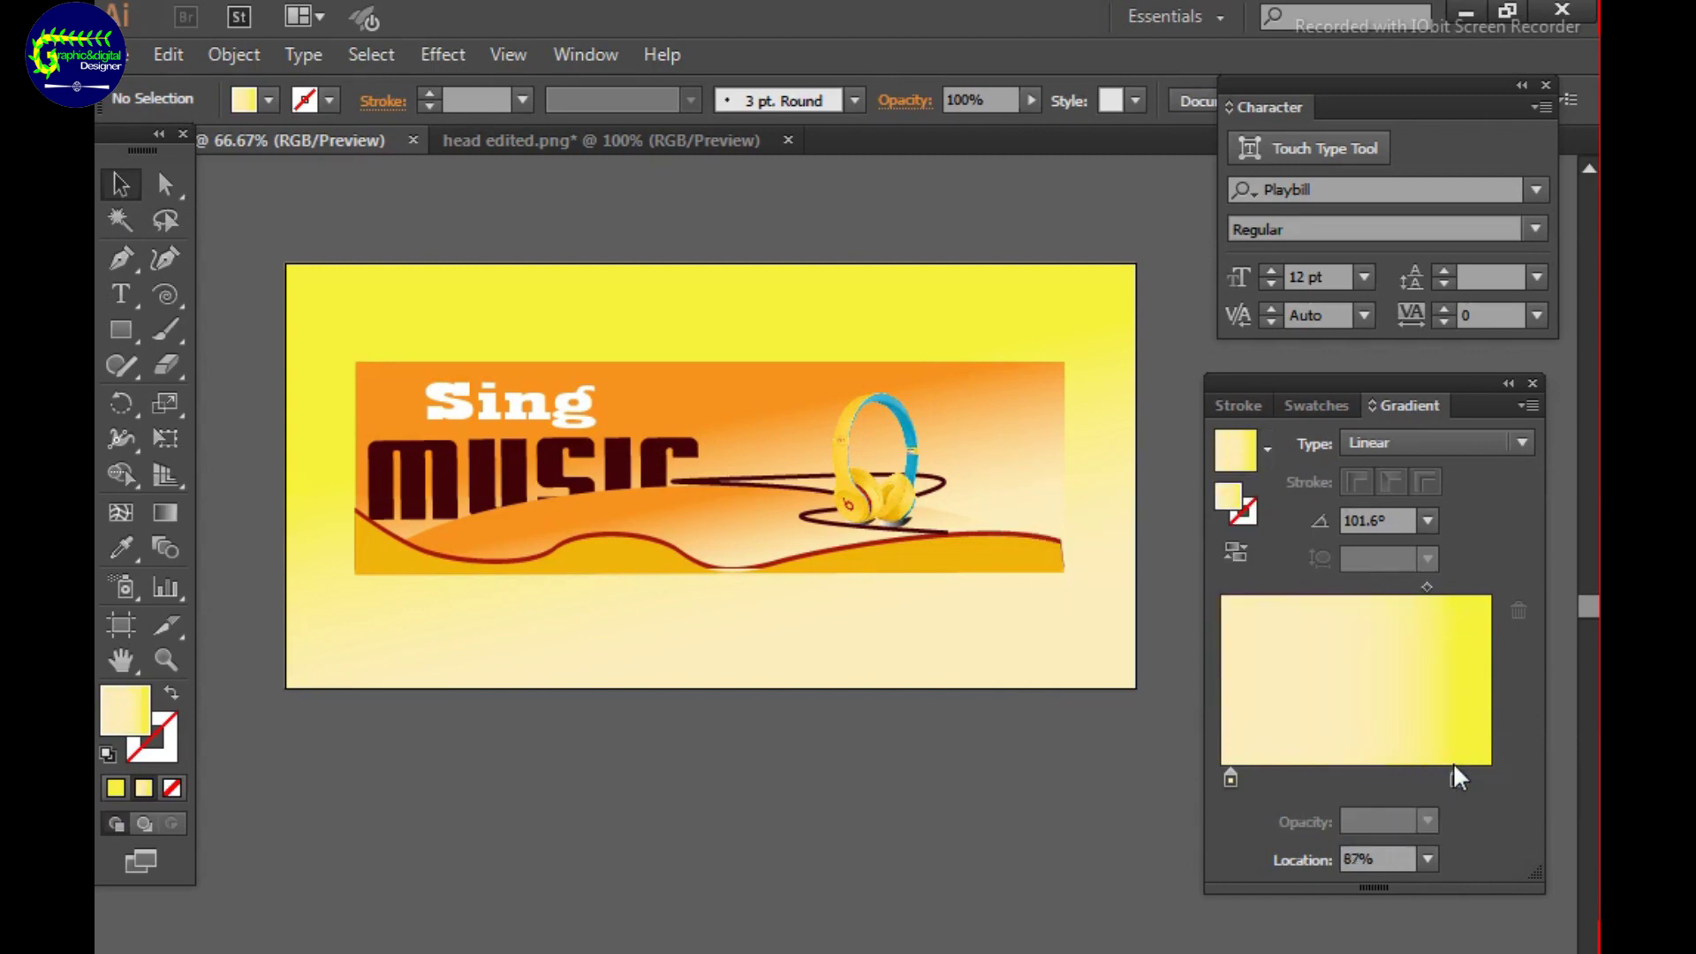
double_click(1487, 777)
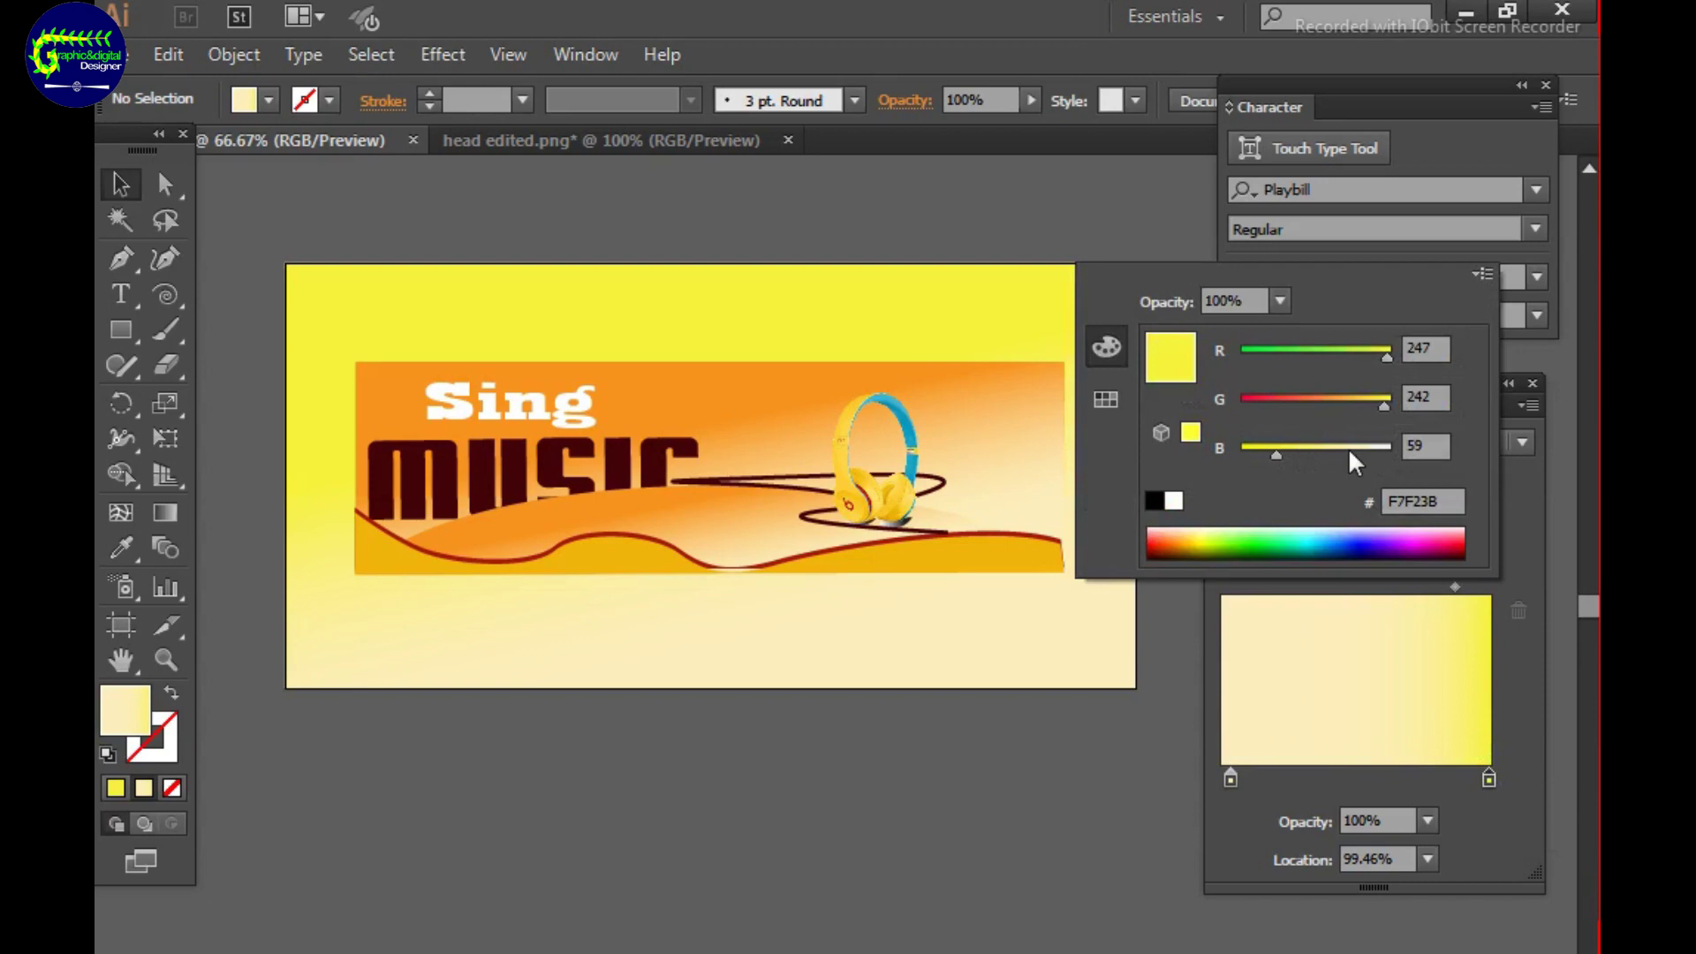
click(1182, 718)
key(ctrl+z)
drag(1399, 777, 1474, 778)
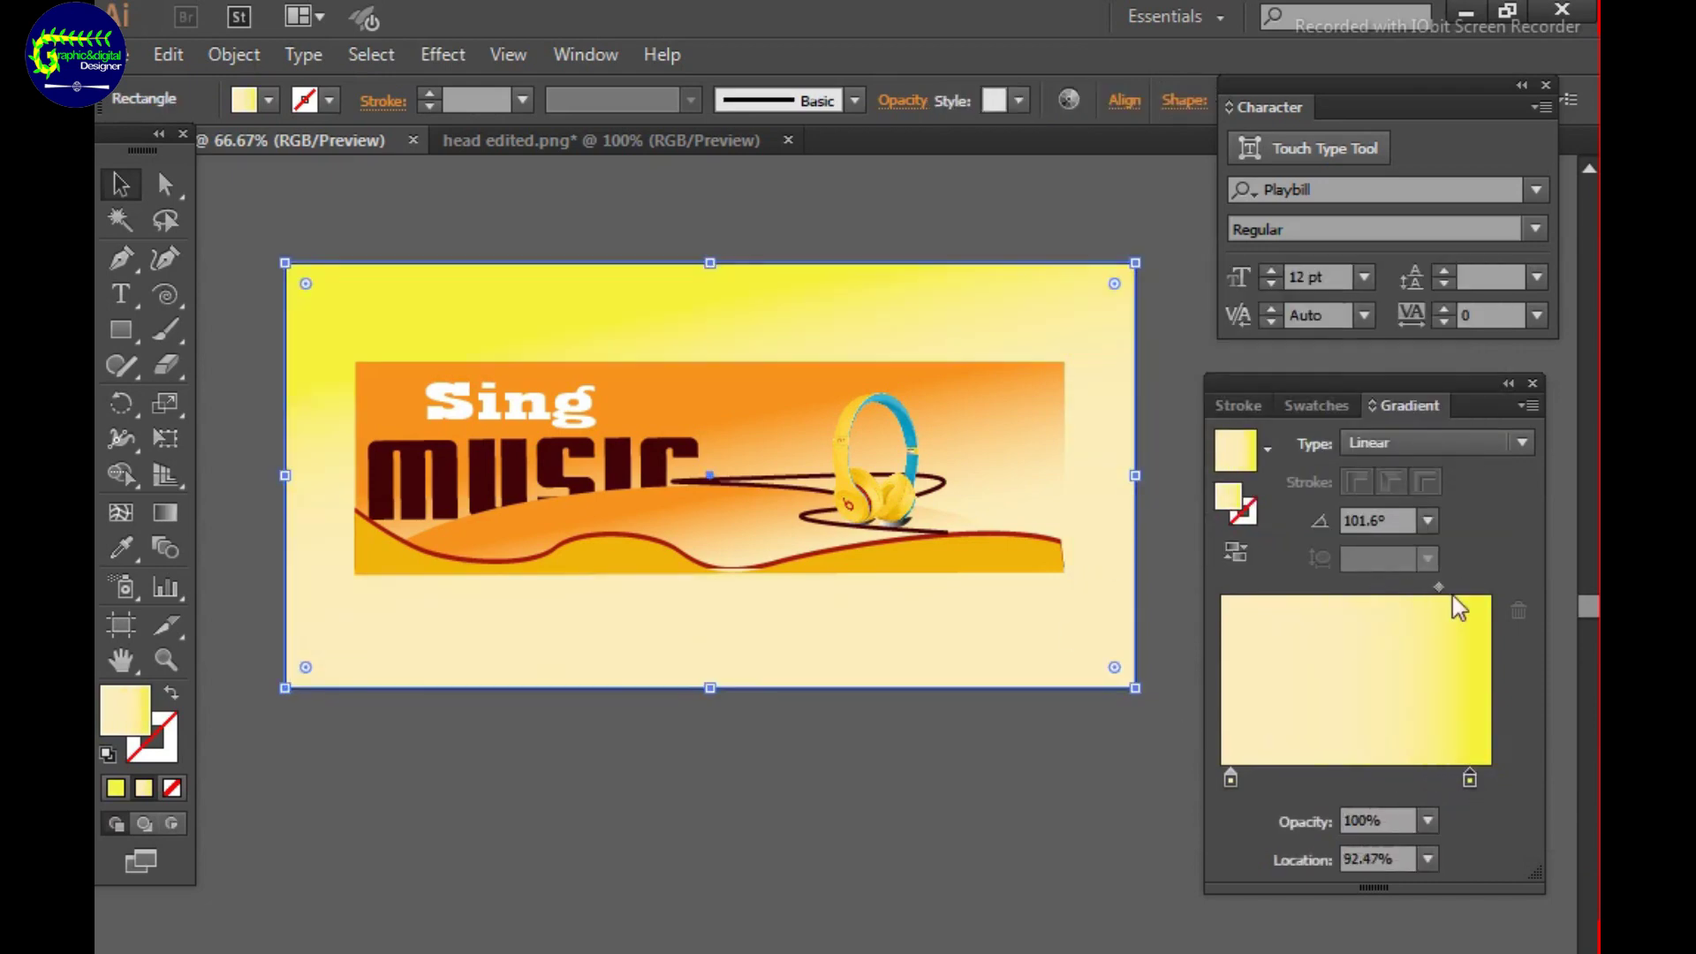
drag(1230, 779, 1490, 779)
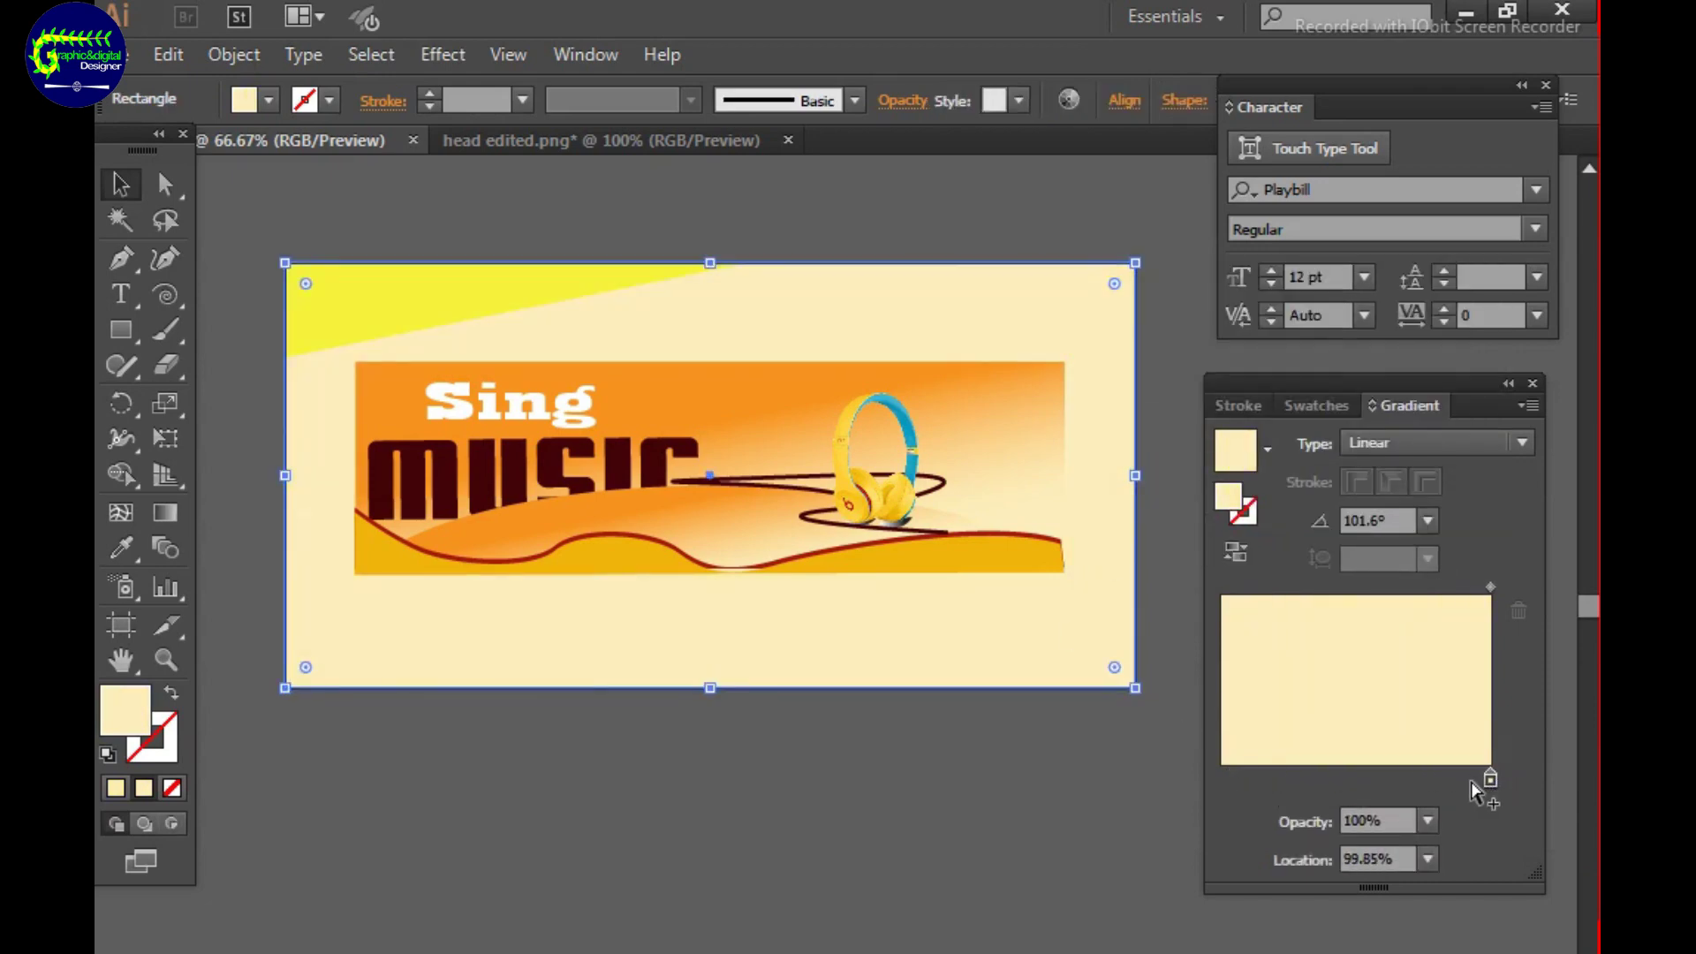
key(ctrl+z)
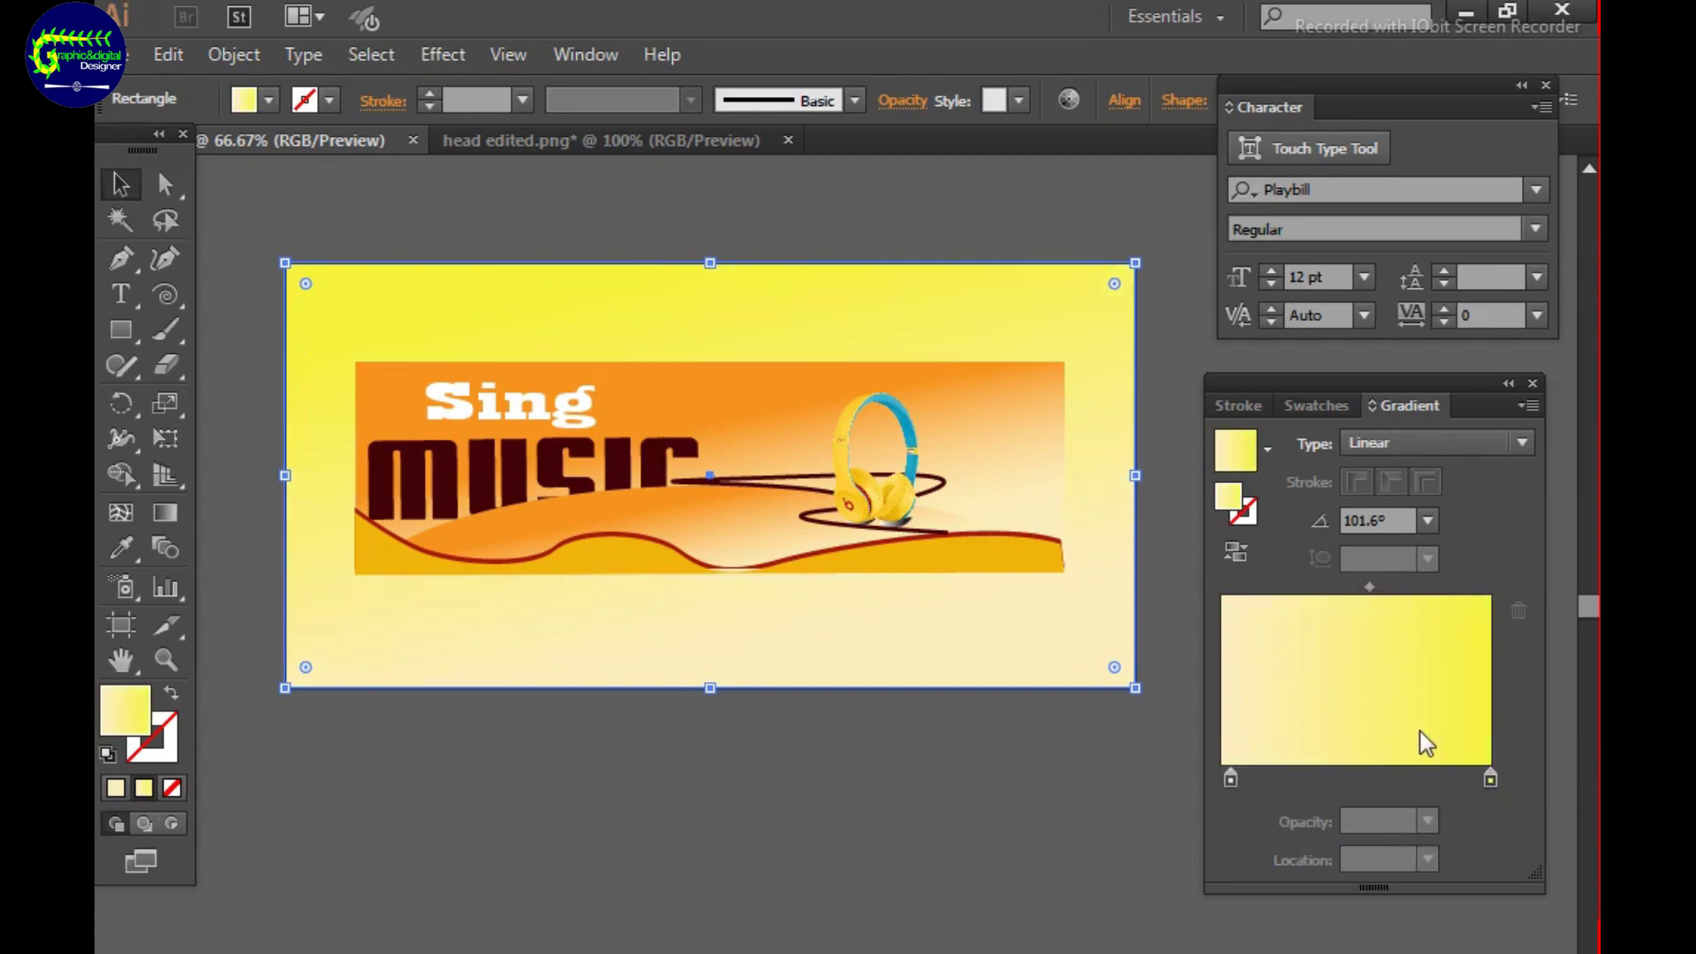
Preview an orange hue for a gradient stop in the colour picker, then cancel without applying.
click(1308, 405)
double_click(1227, 443)
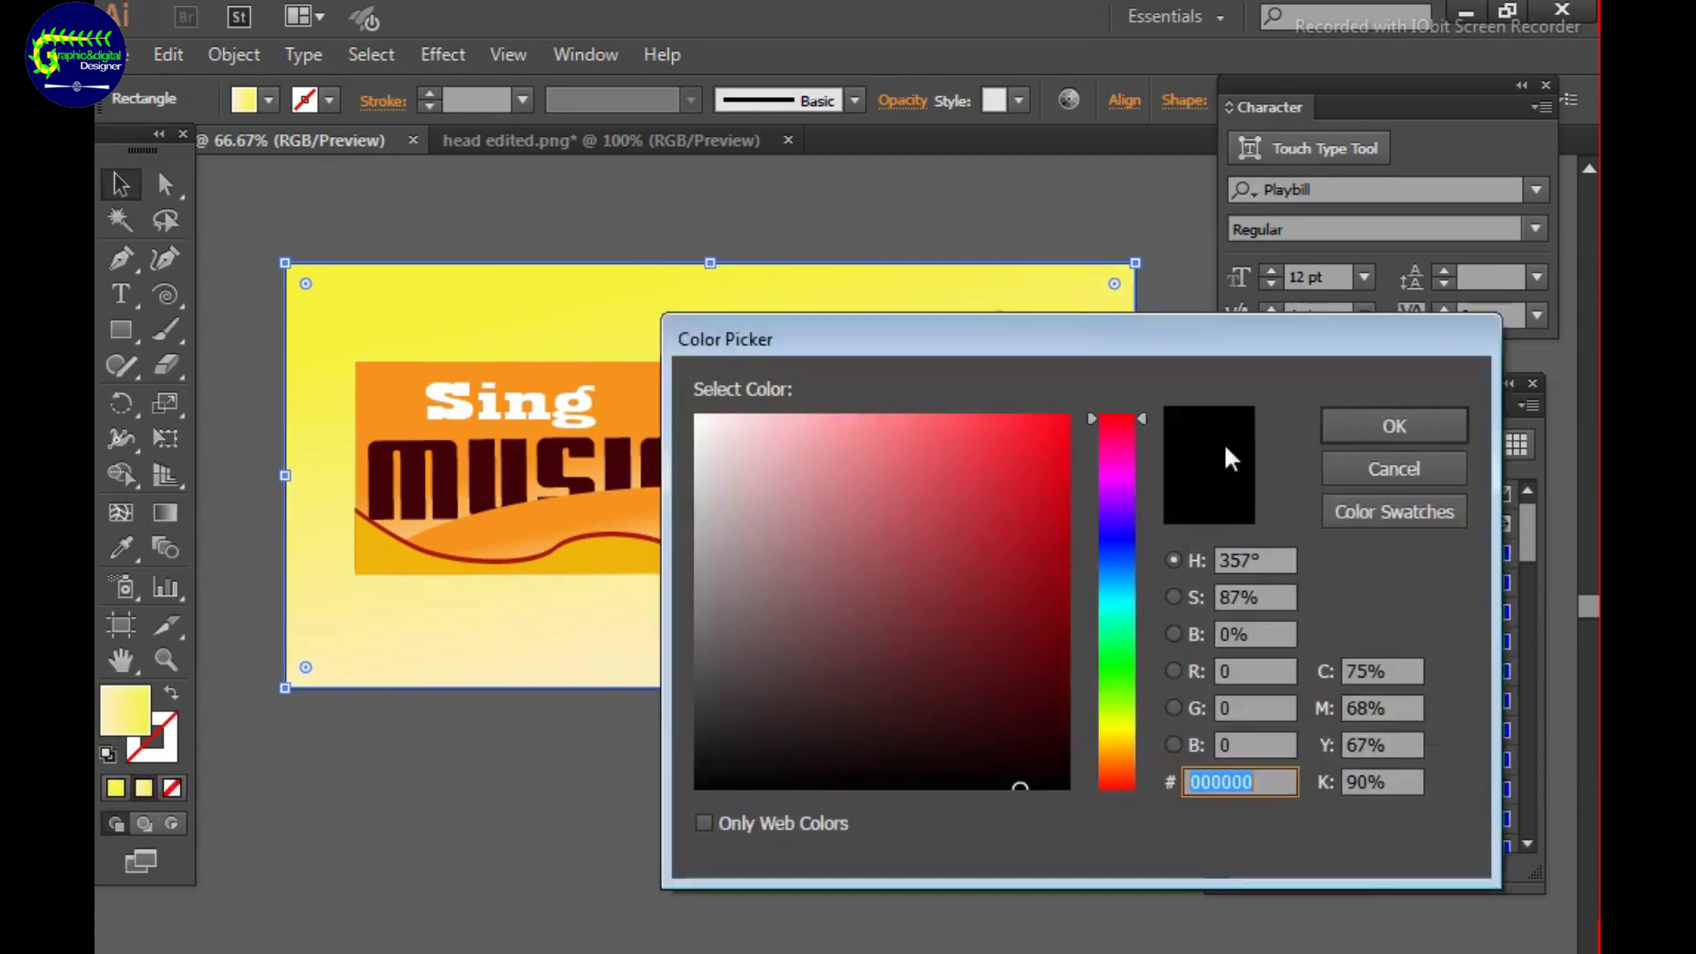
click(1115, 750)
click(1394, 469)
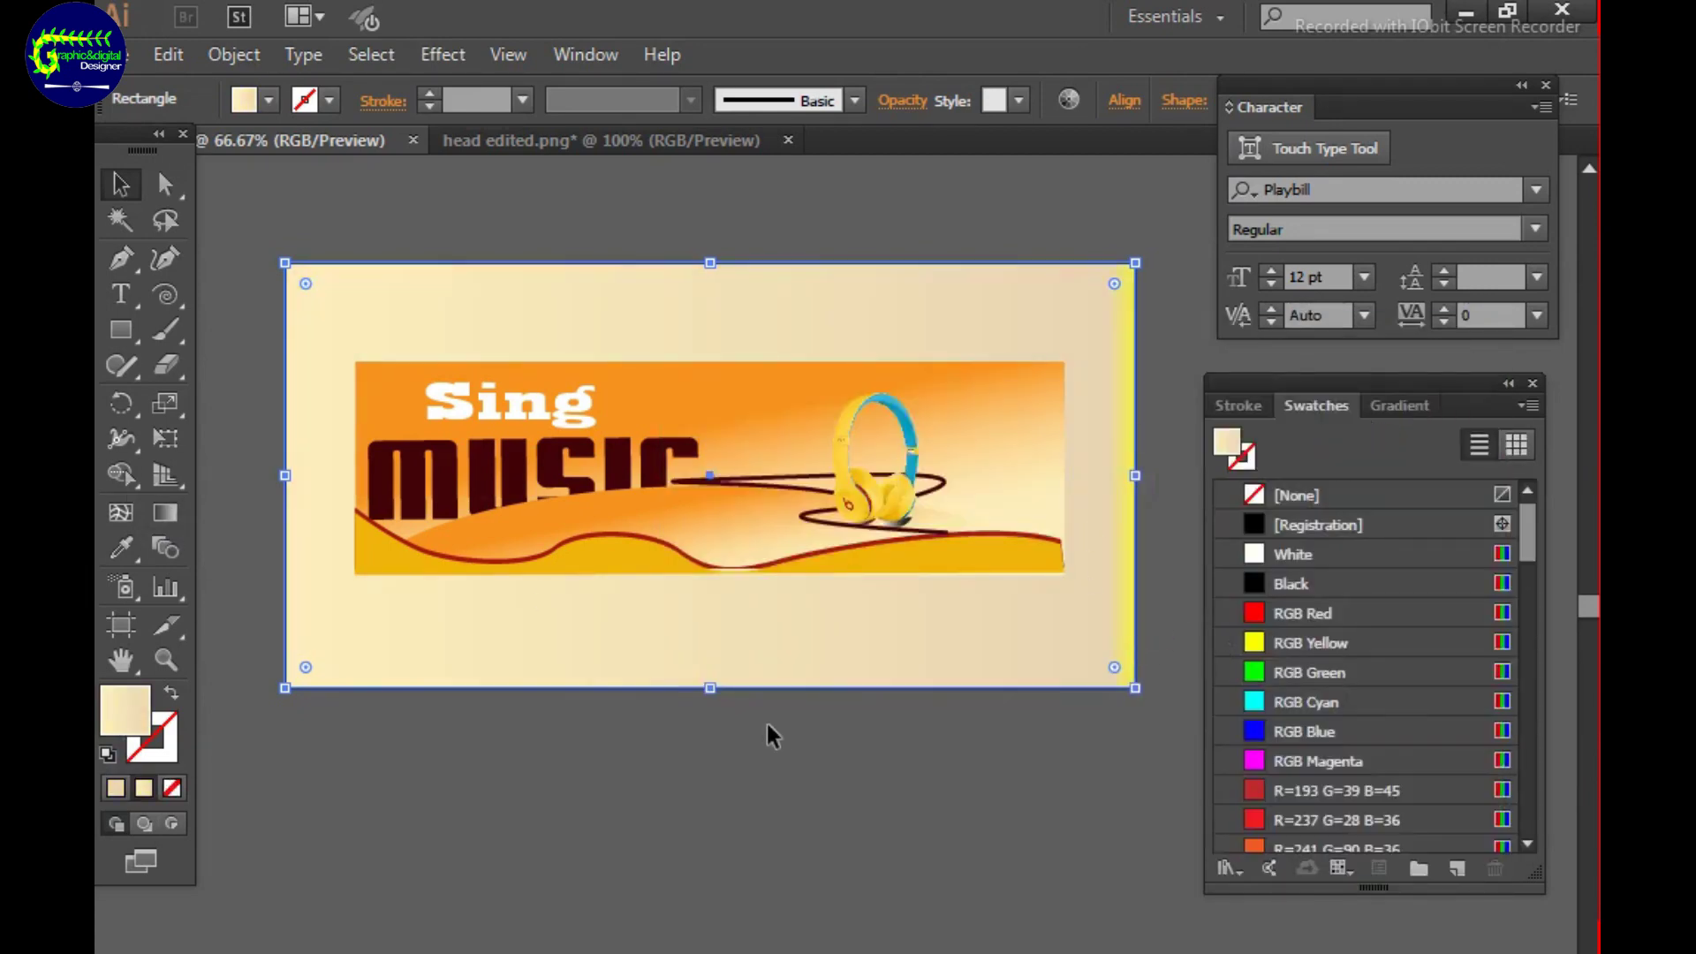
Trim the background rectangle's right edge and line it up with the artboard.
click(283, 254)
click(1078, 623)
mouse_move(1134, 468)
mouse_down()
mouse_move(1113, 481)
mouse_move(1129, 519)
mouse_up()
click(1116, 537)
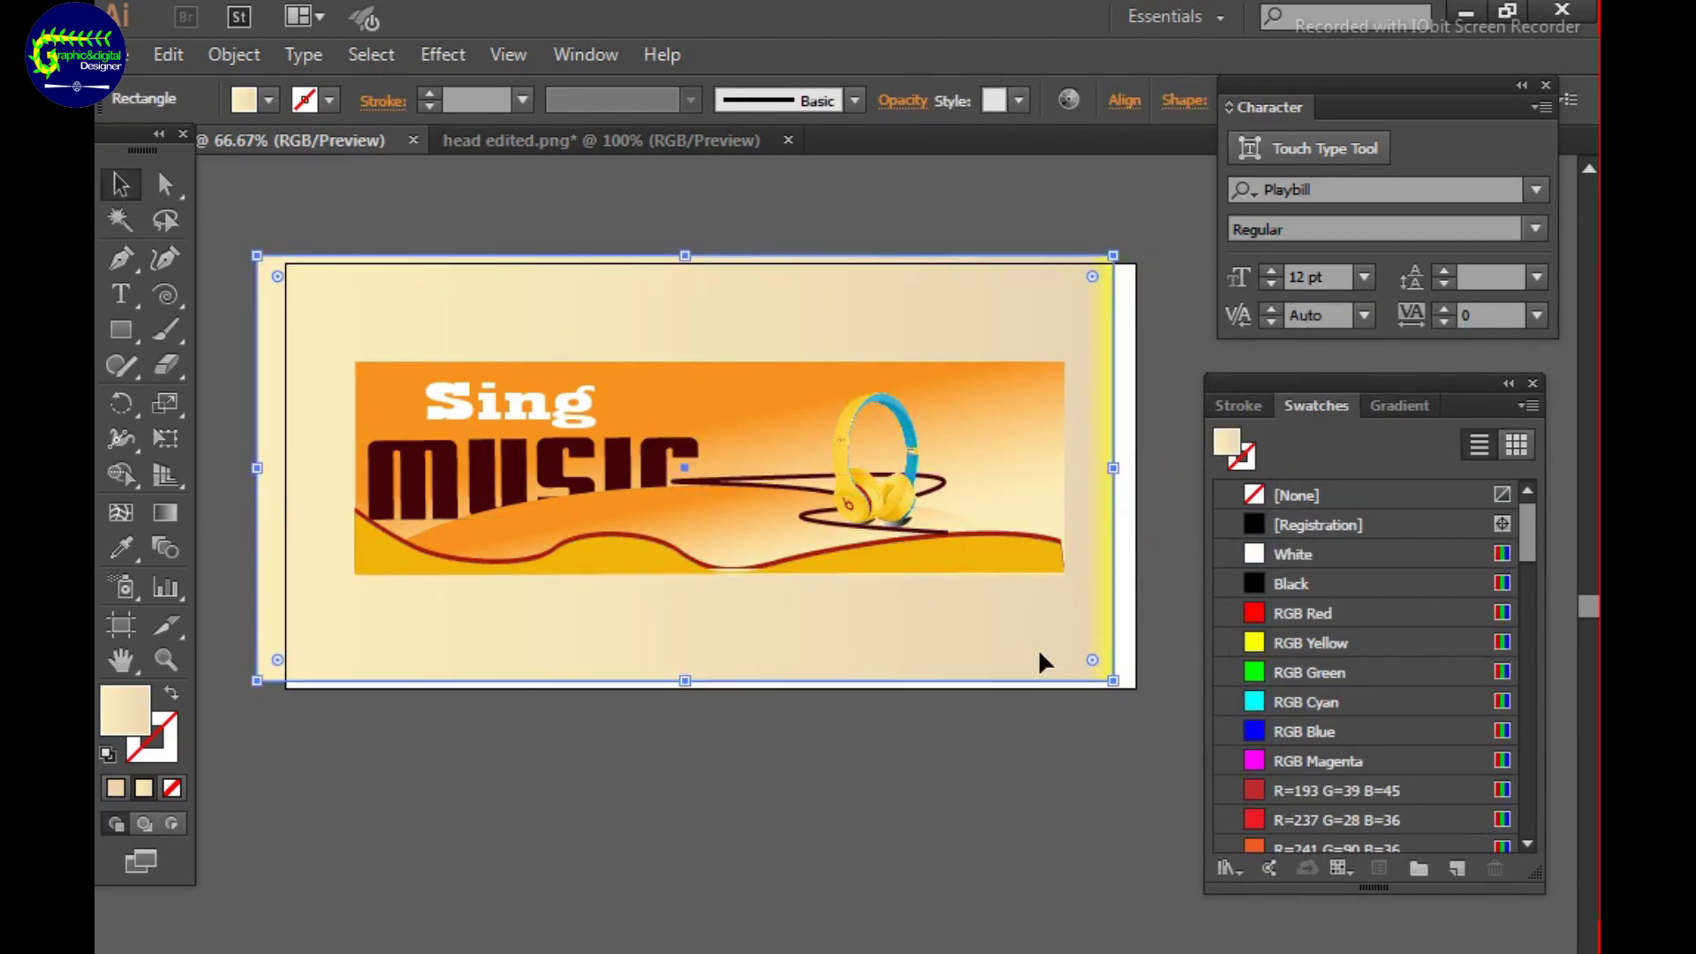
key(ctrl+shift+a)
click(1131, 572)
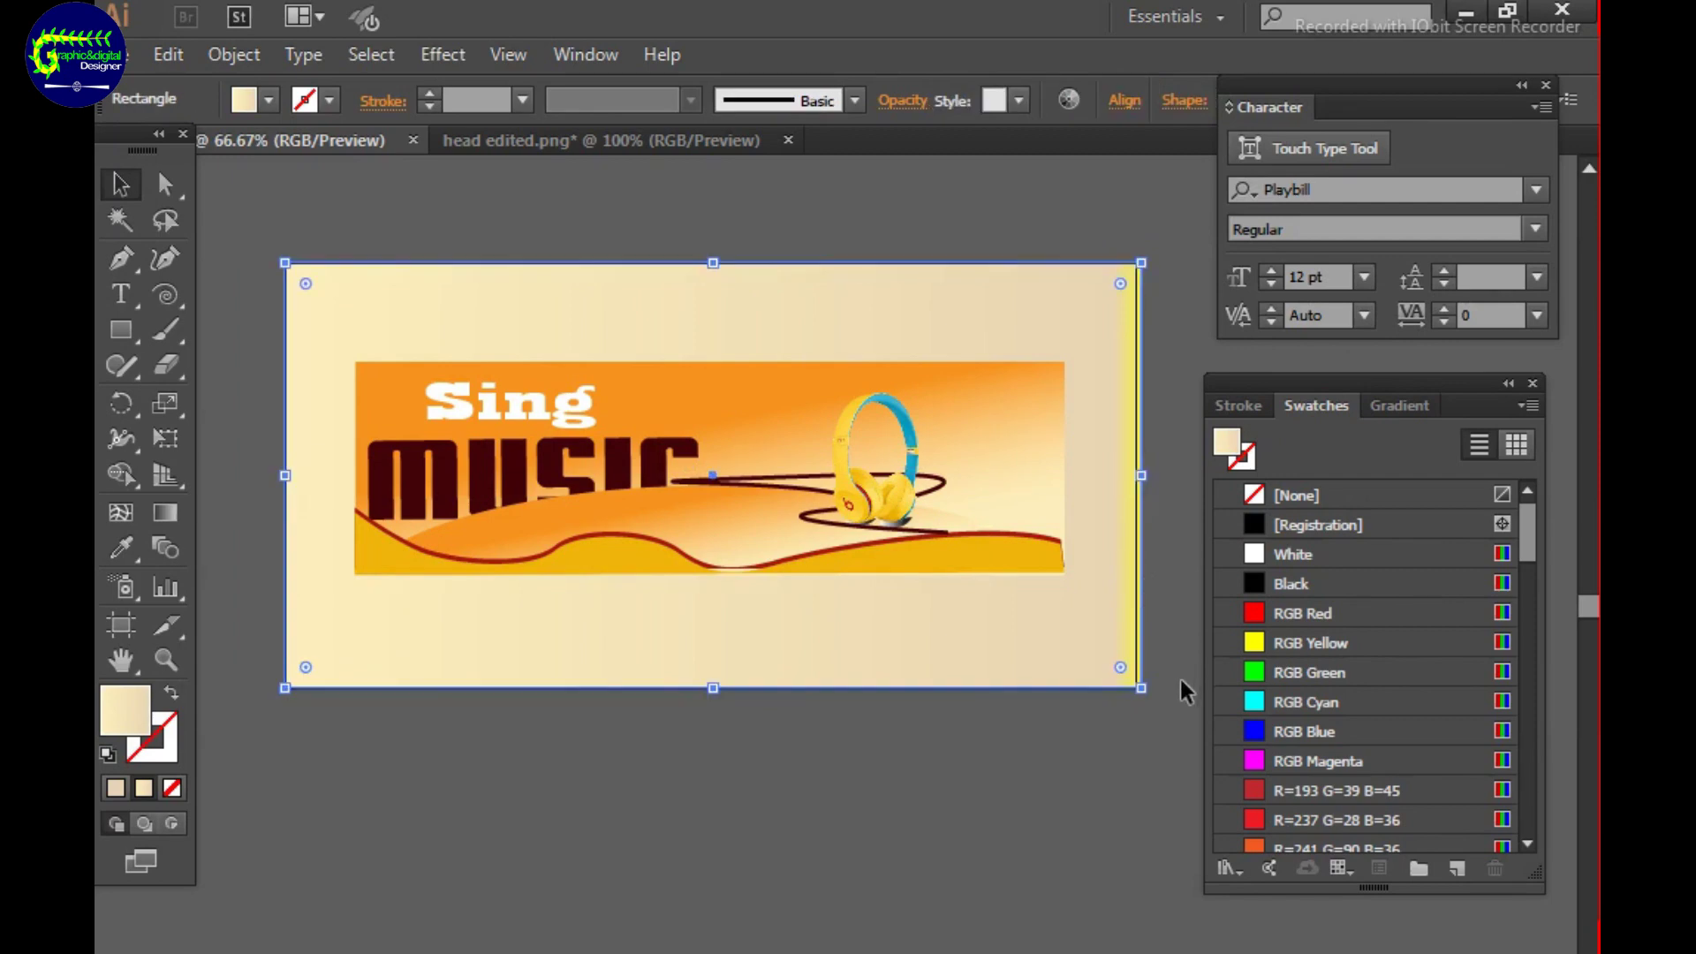
click(1185, 689)
mouse_move(669, 659)
mouse_down()
mouse_move(1073, 614)
mouse_move(1085, 581)
mouse_up()
Drag the banner group's handles to make the banner taller, then marquee-select its objects.
drag(710, 577, 712, 610)
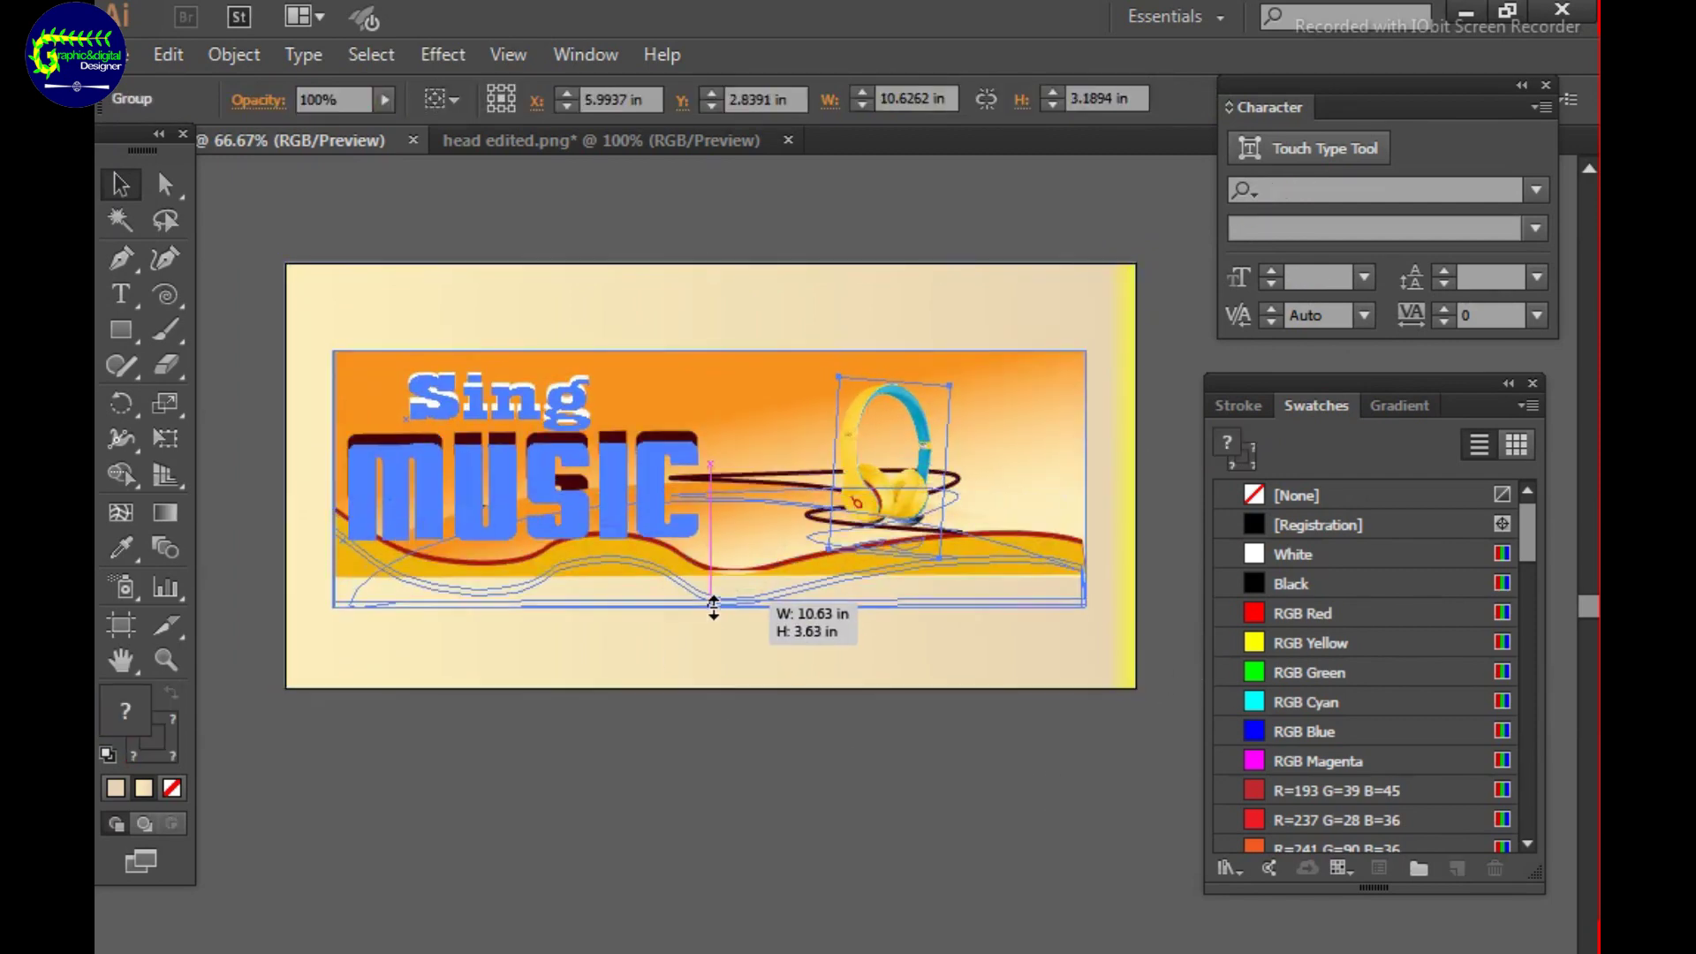
drag(714, 510, 761, 507)
click(846, 712)
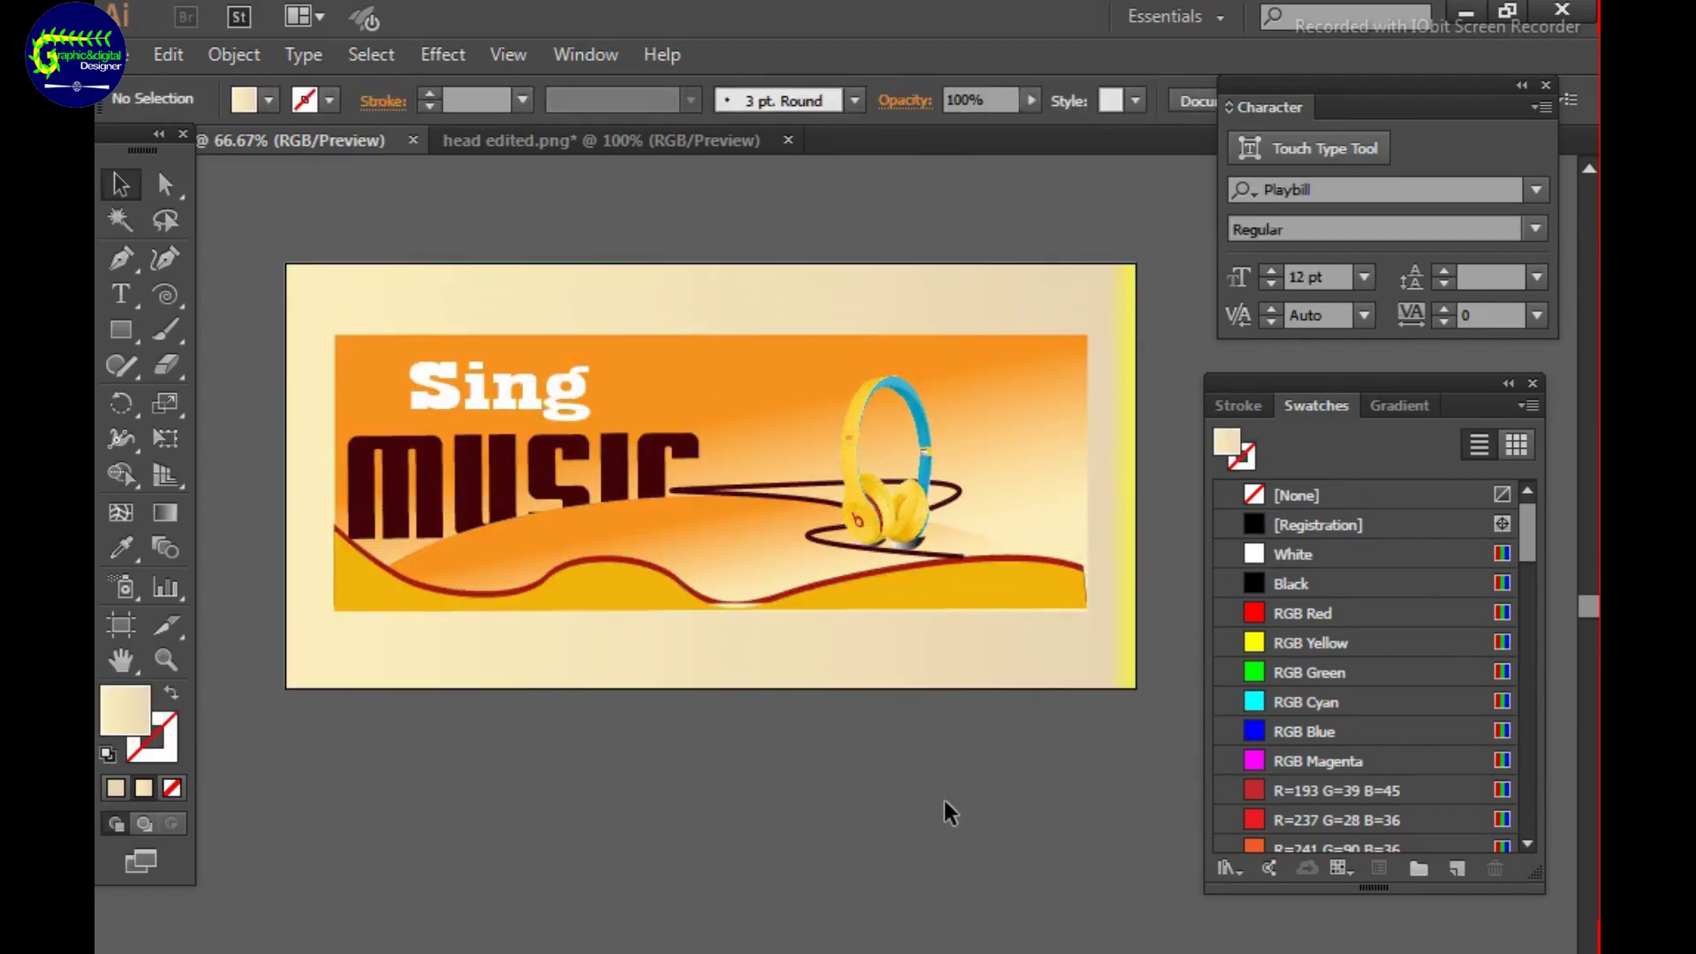
drag(256, 239, 1180, 716)
click(234, 53)
click(706, 766)
Reselect all banner objects and undo an accidental move of the banner.
drag(247, 311, 1115, 765)
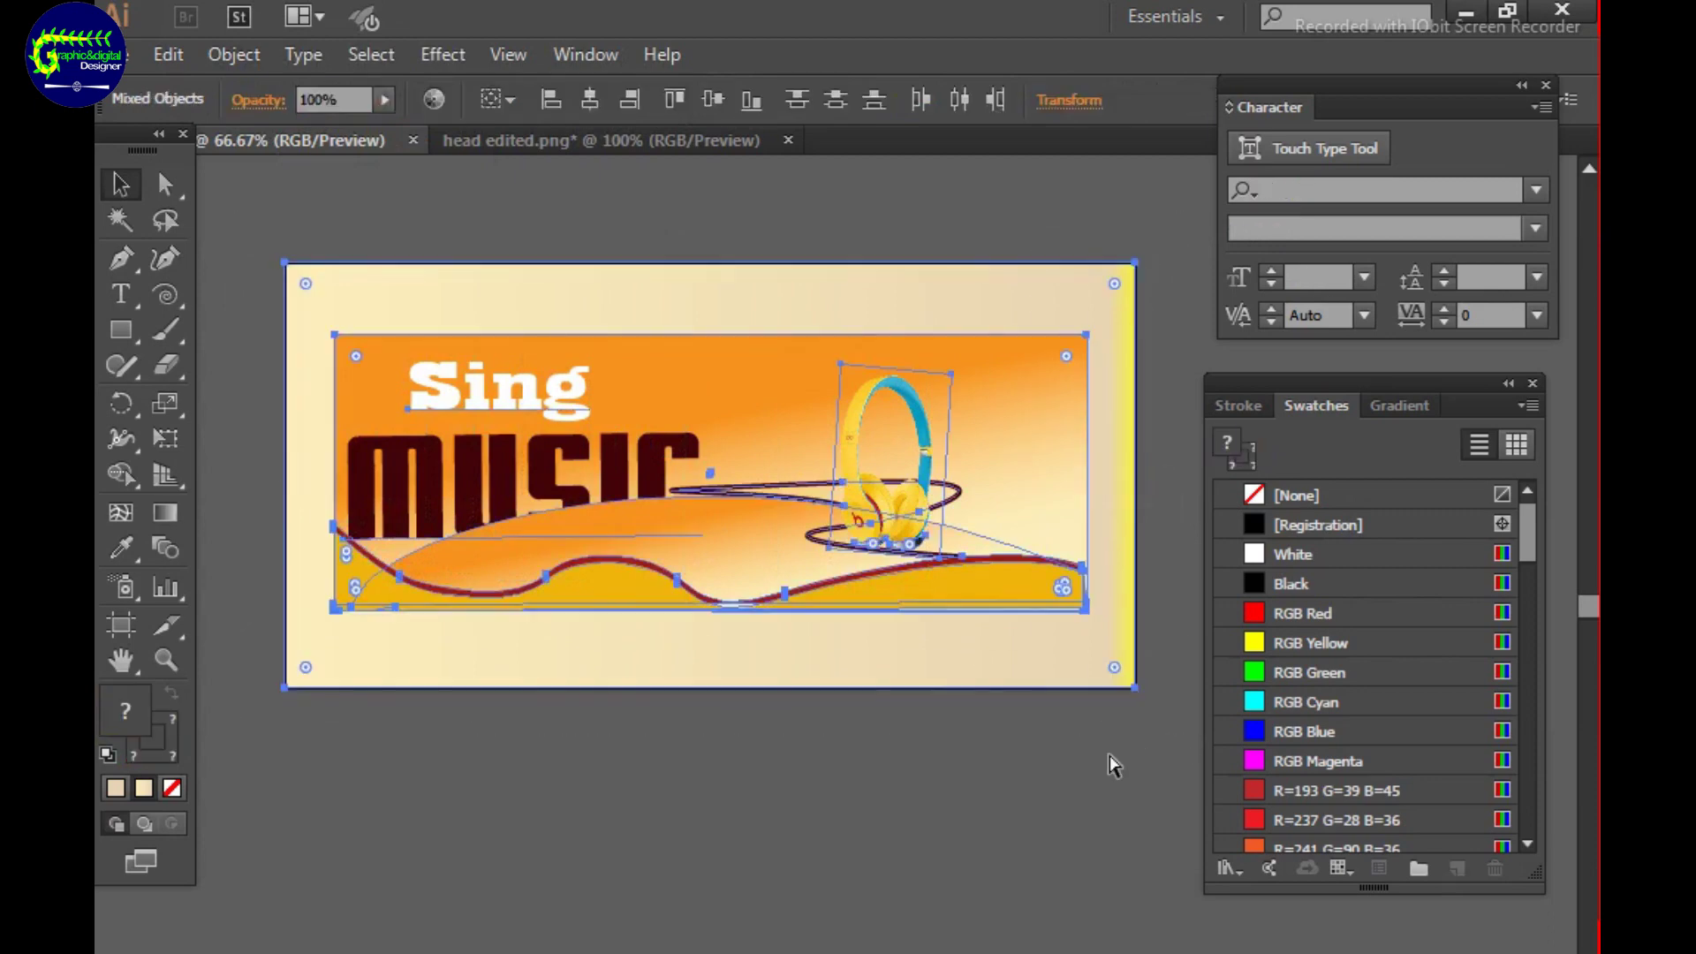
click(1112, 765)
key(ctrl+a)
click(740, 767)
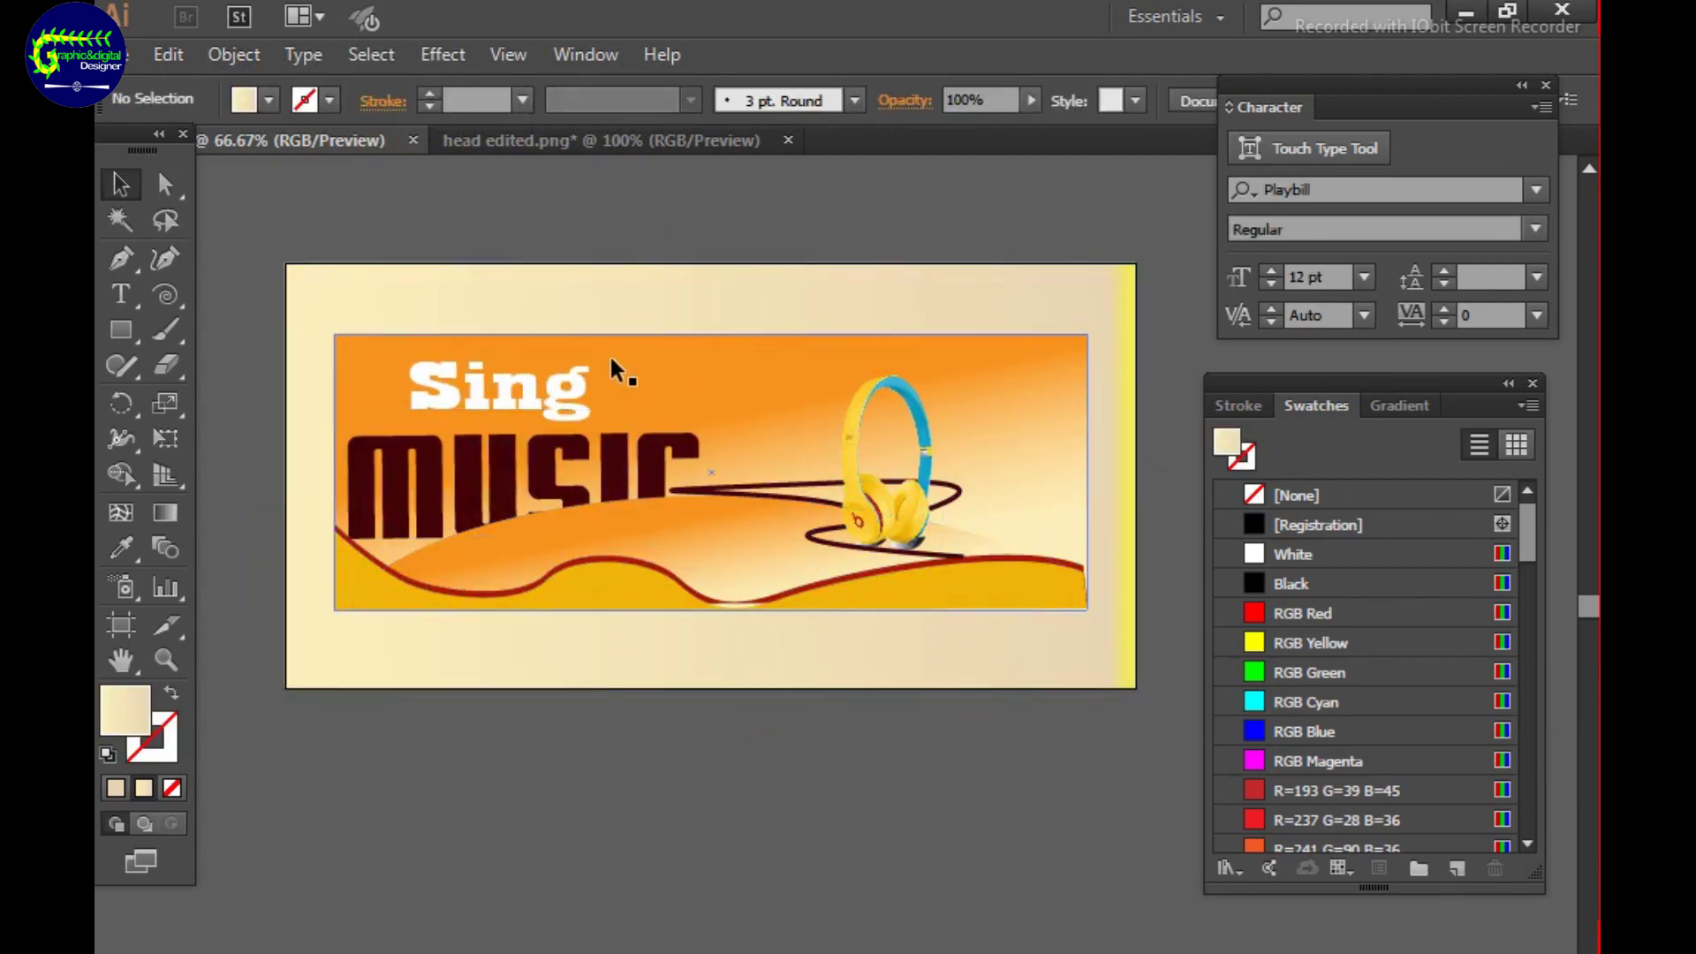
drag(618, 363, 680, 303)
key(ctrl+z)
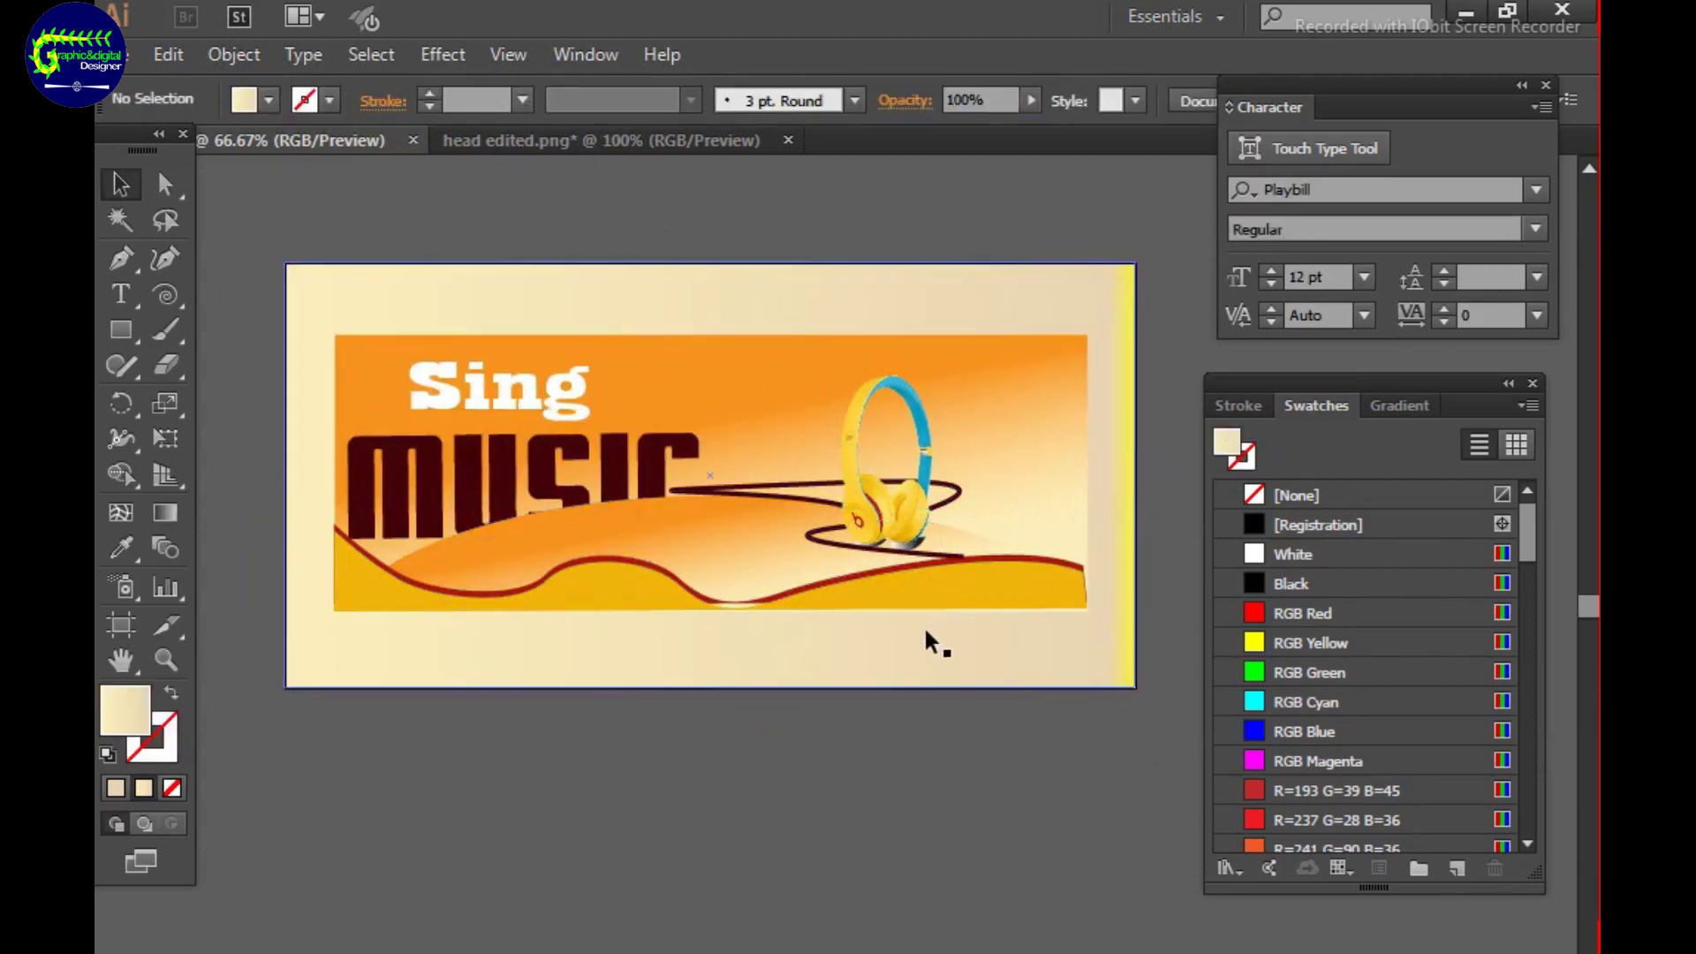